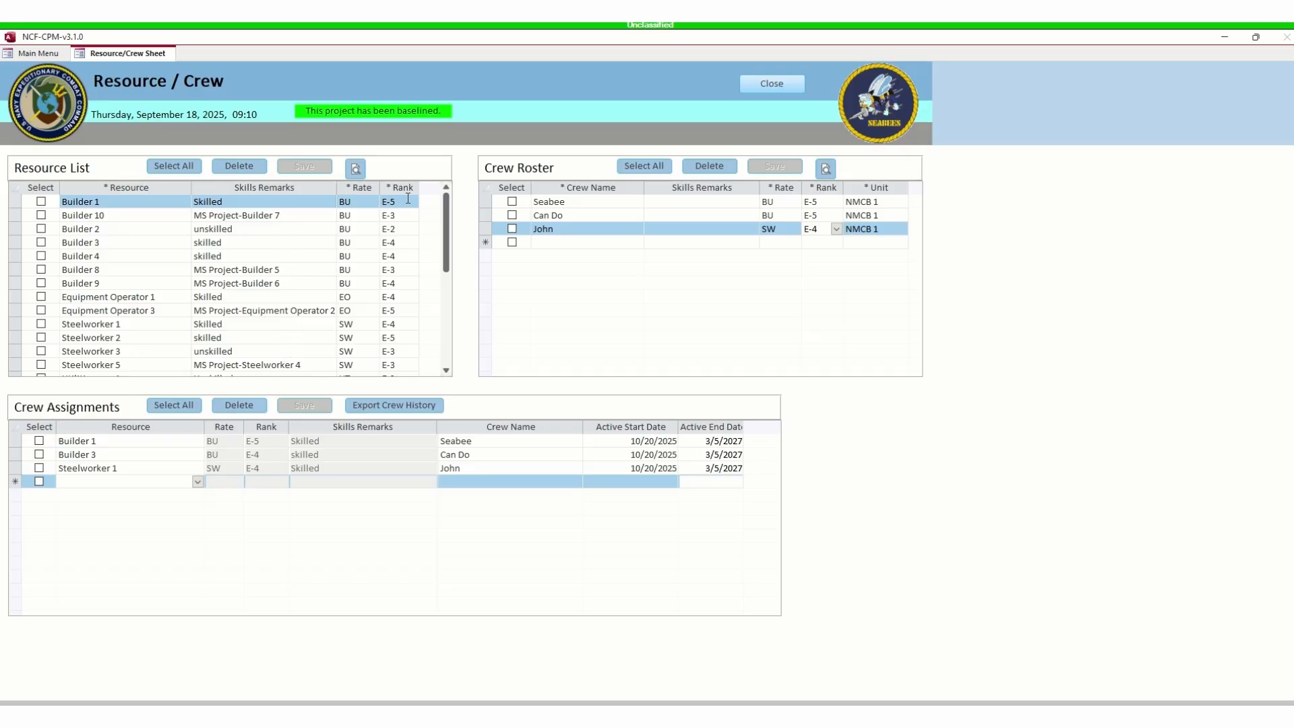
# - Close the Resource / Crew sheet and view the work elements of the Move-In activity in the Construction Activity Summary Sheets
pyautogui.click(770, 82)
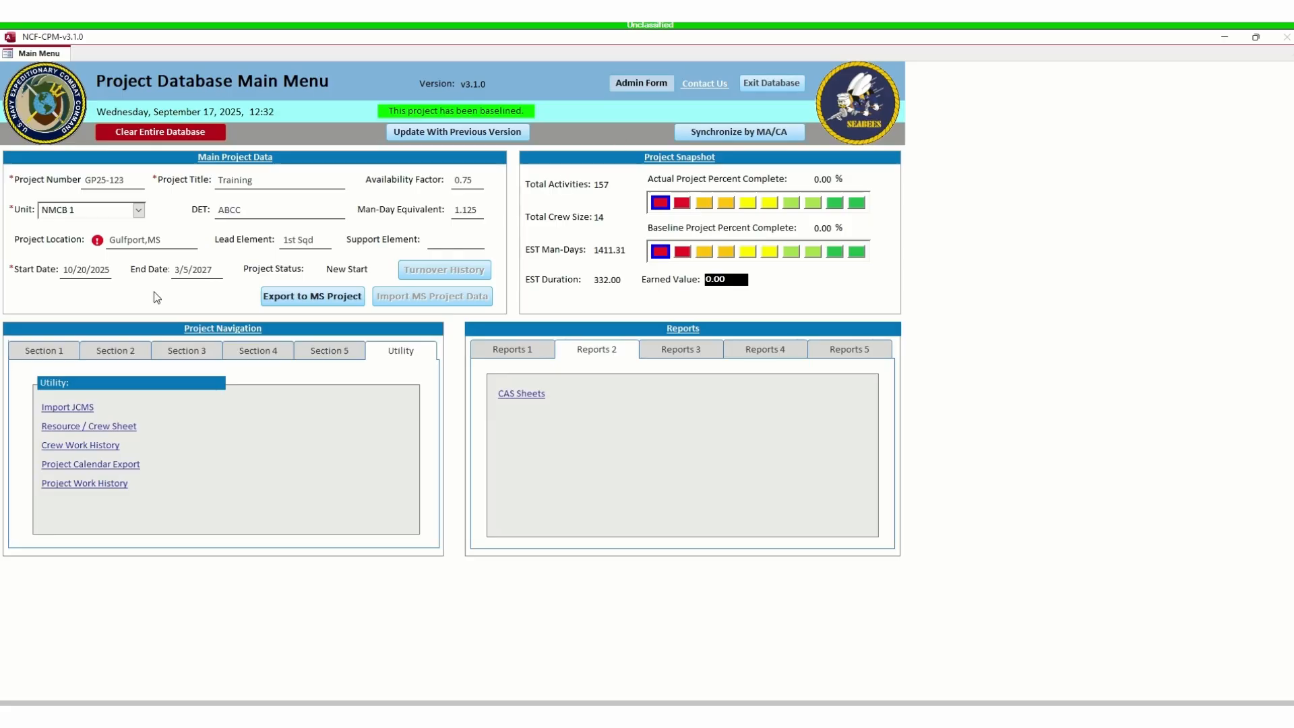
pyautogui.click(120, 352)
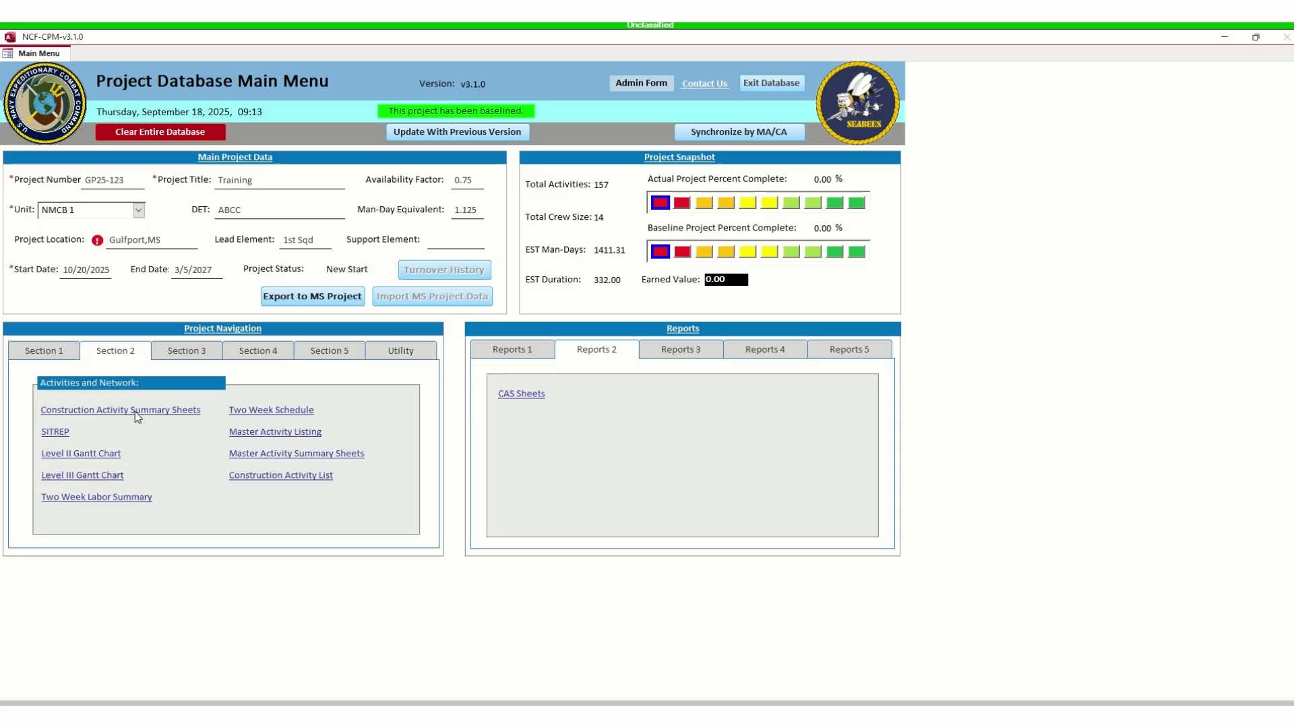
pyautogui.click(135, 411)
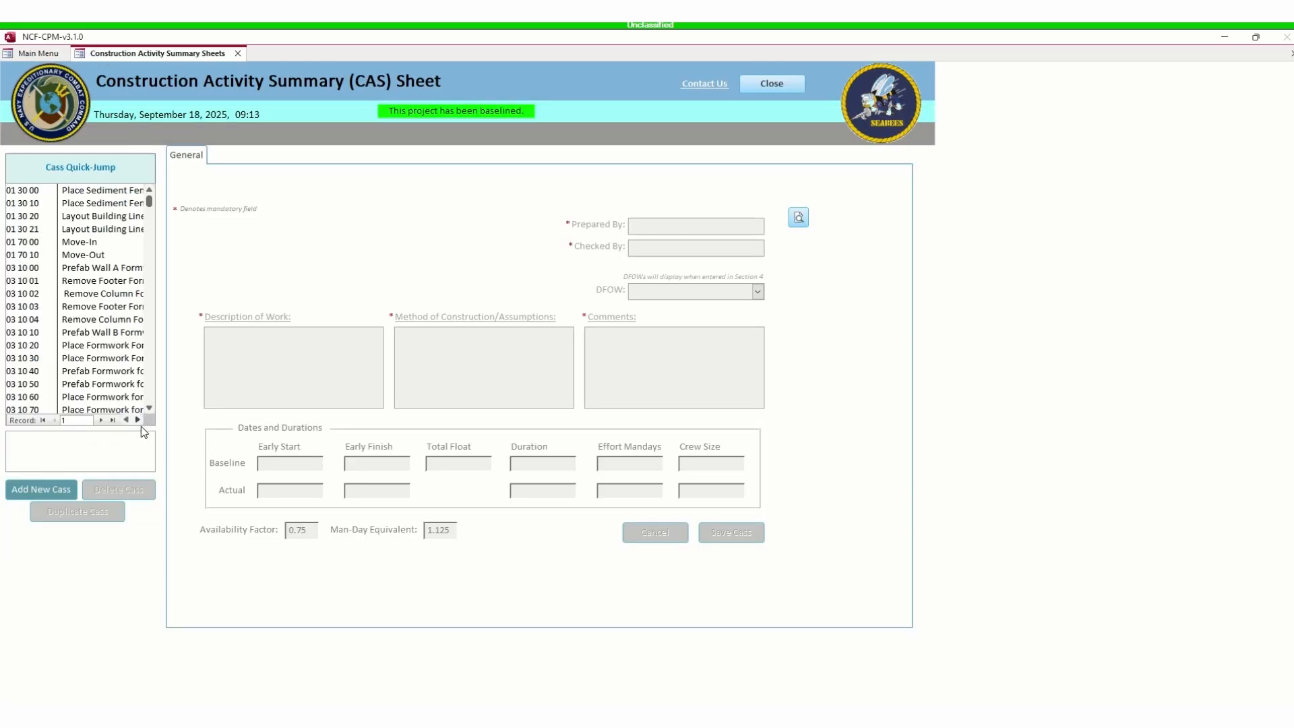
pyautogui.click(81, 242)
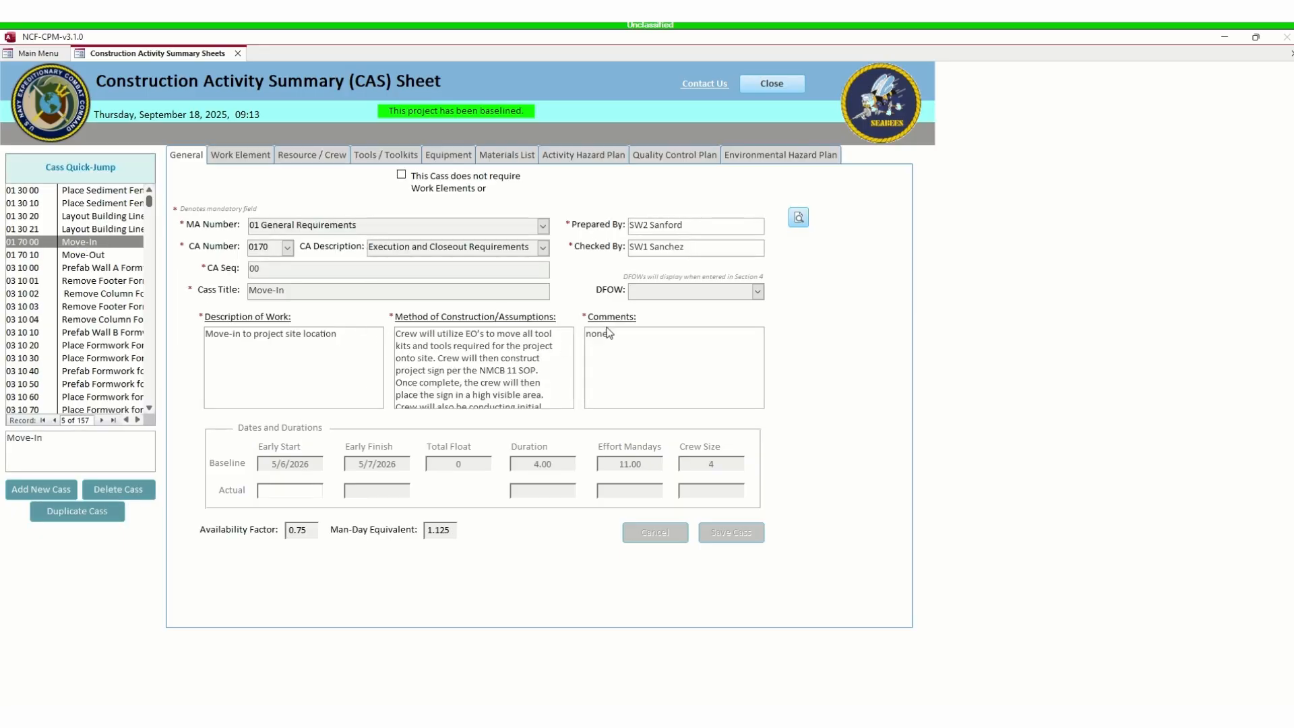
pyautogui.click(246, 152)
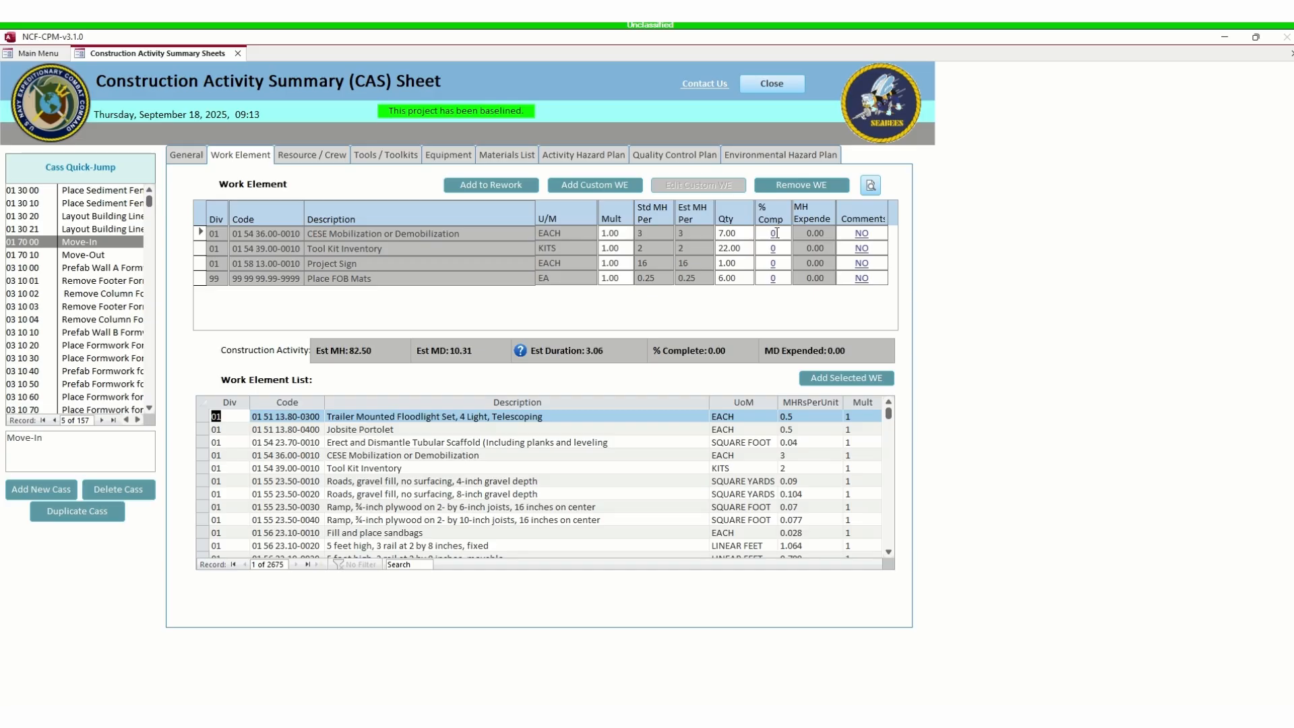
# - Try to record 100% total complete, 21 man-hours expended and earned date 9/17/2025 for the CESE Mobilization or Demobilization work element
pyautogui.click(774, 232)
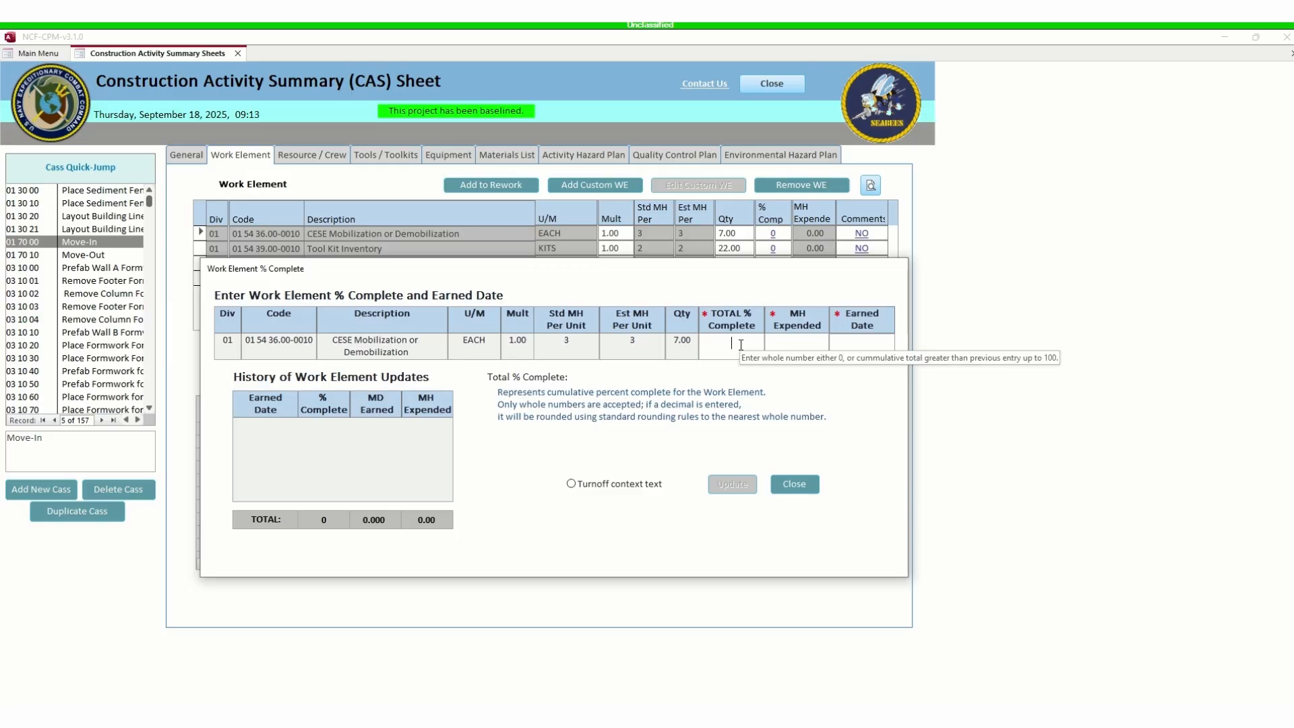
pyautogui.write('100')
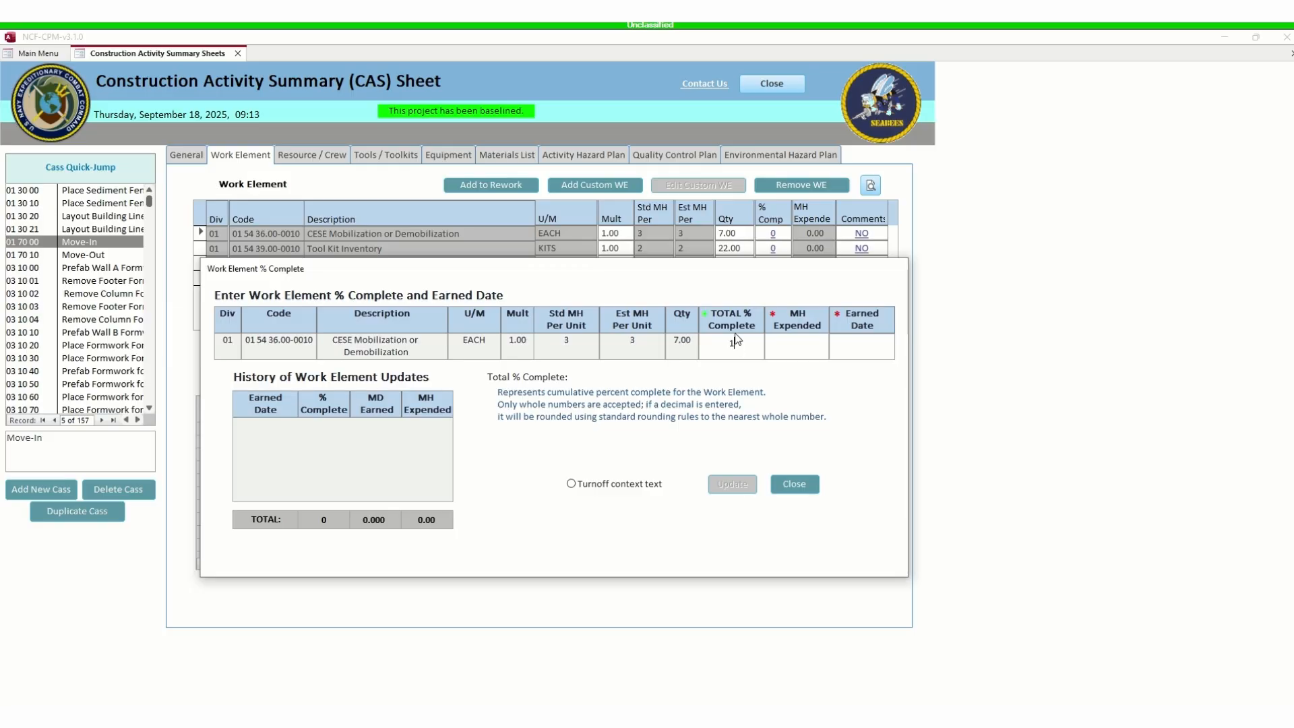
pyautogui.click(785, 339)
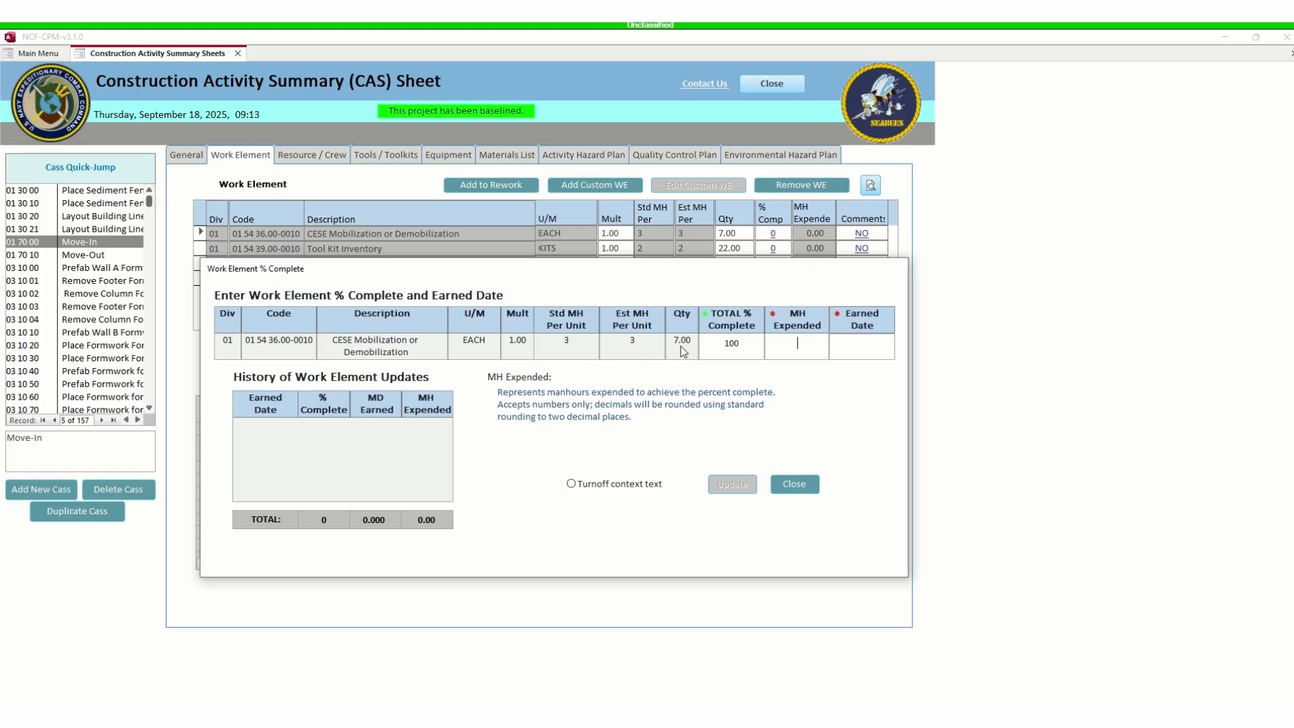
pyautogui.write('21')
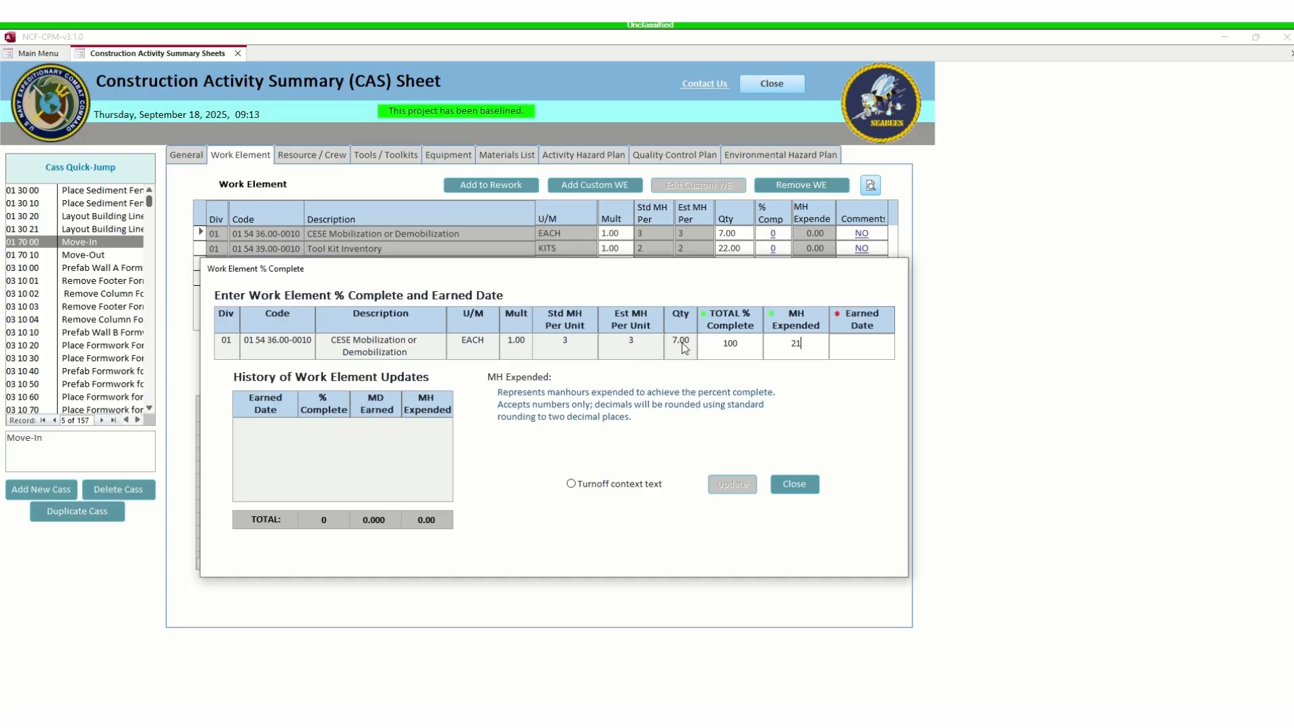
pyautogui.click(843, 344)
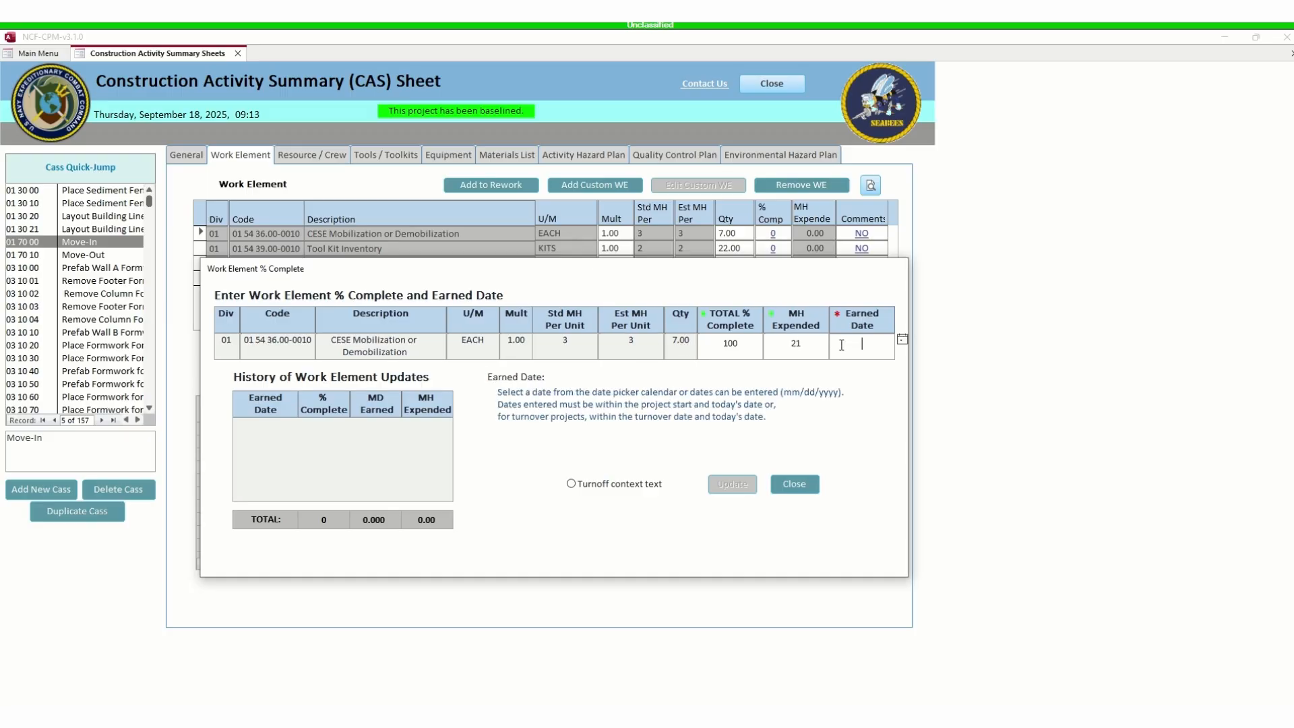
pyautogui.click(902, 341)
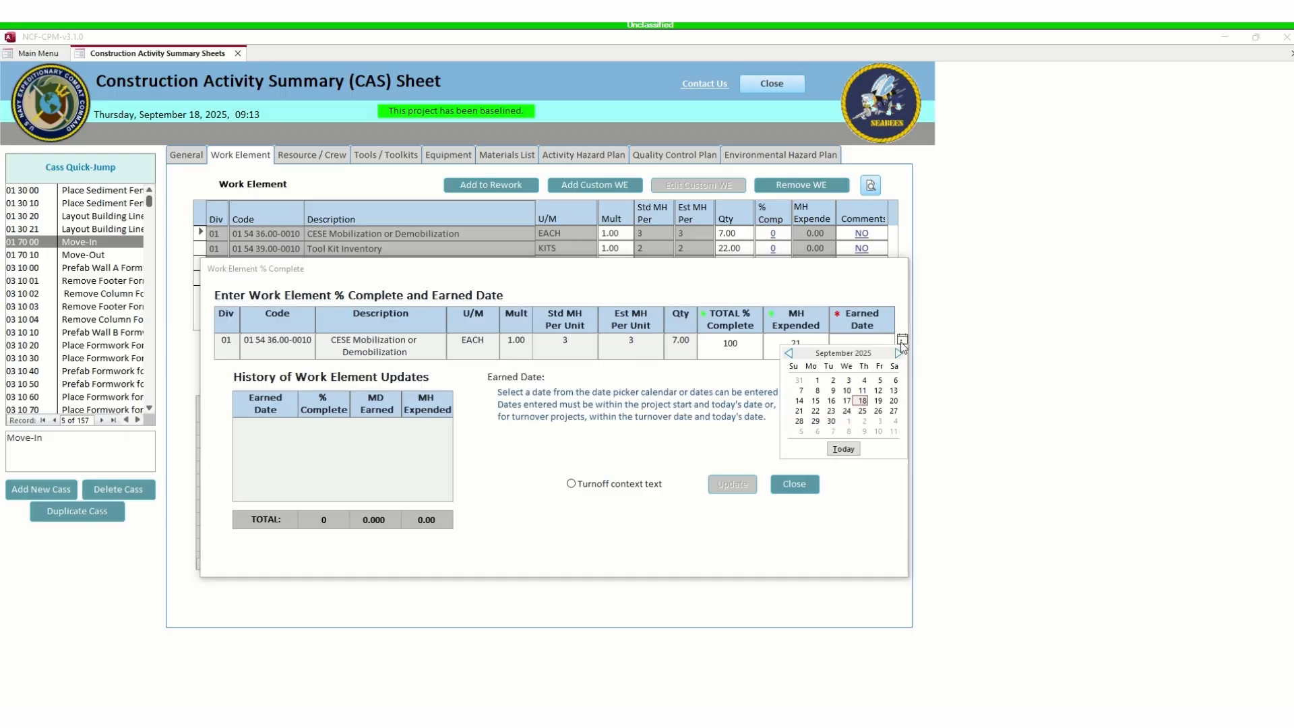
pyautogui.click(848, 400)
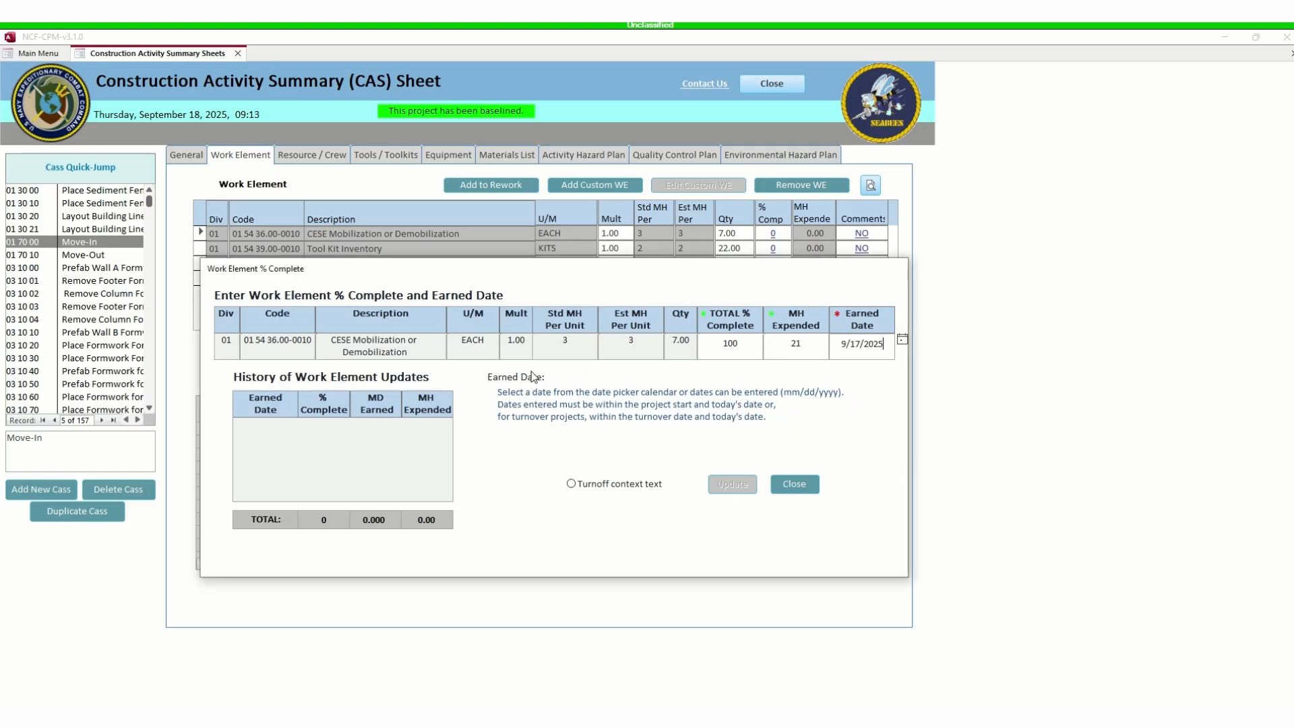
# - Recheck the percent complete and man-hours entries of the work element, and try changing the earned date to 9/18/2025
pyautogui.click(774, 348)
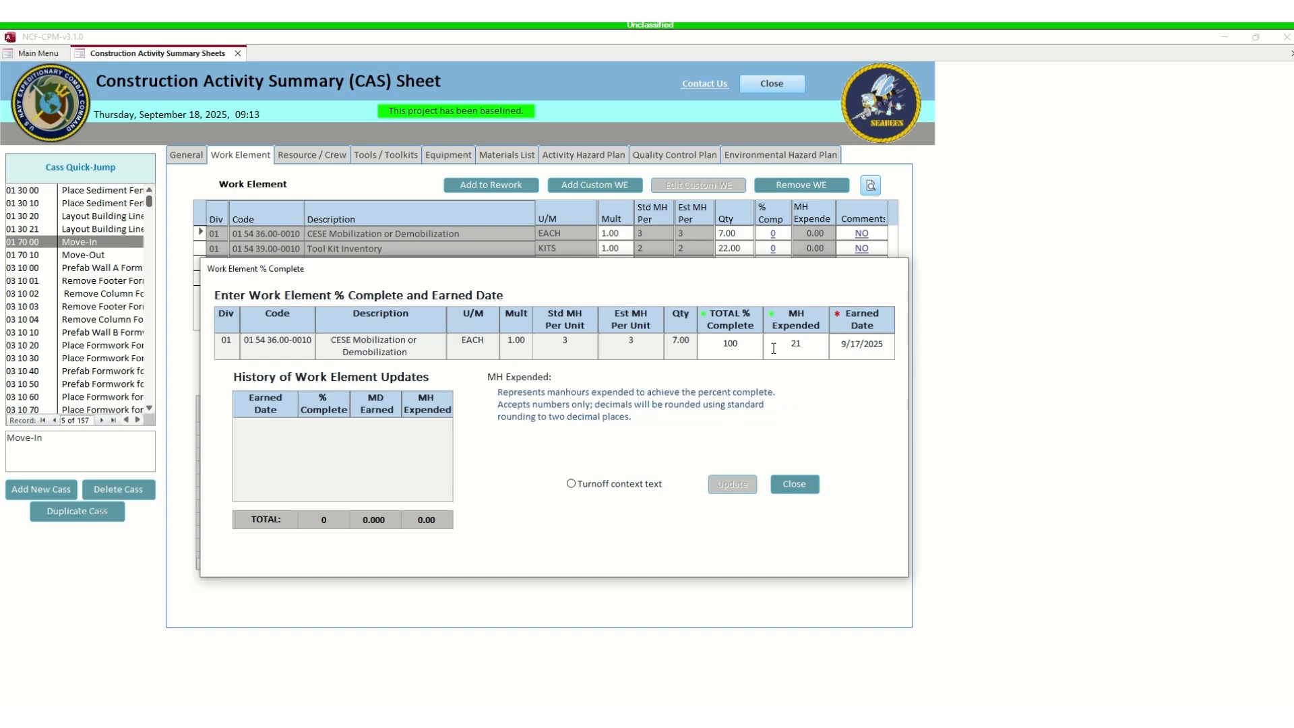
pyautogui.click(777, 347)
pyautogui.click(839, 337)
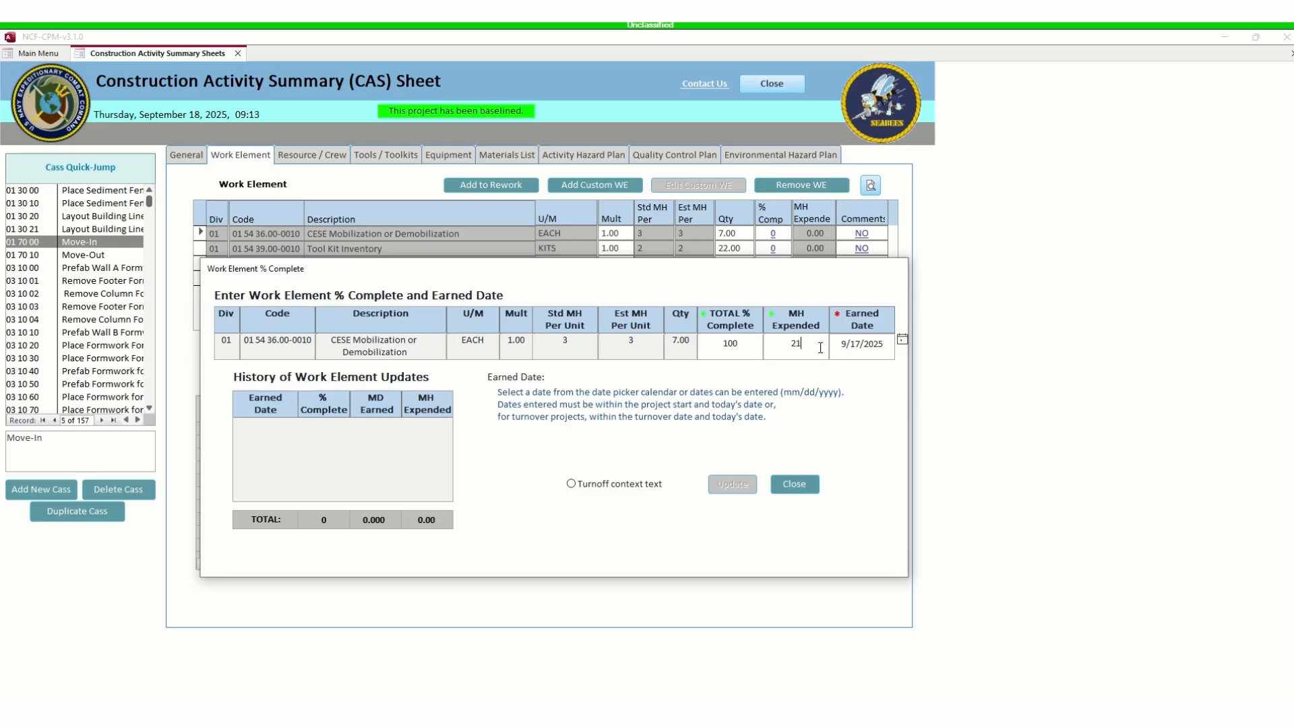
pyautogui.click(820, 347)
pyautogui.click(754, 344)
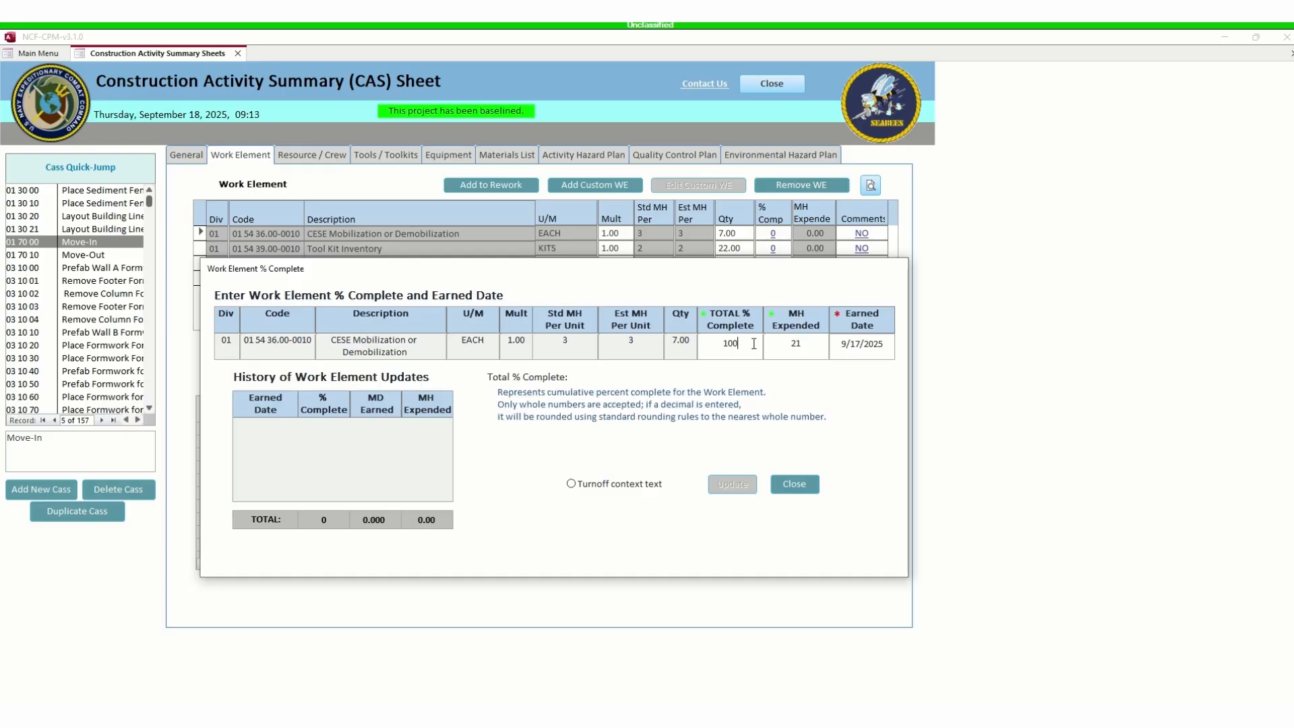
pyautogui.doubleClick(709, 343)
pyautogui.click(758, 338)
pyautogui.click(795, 340)
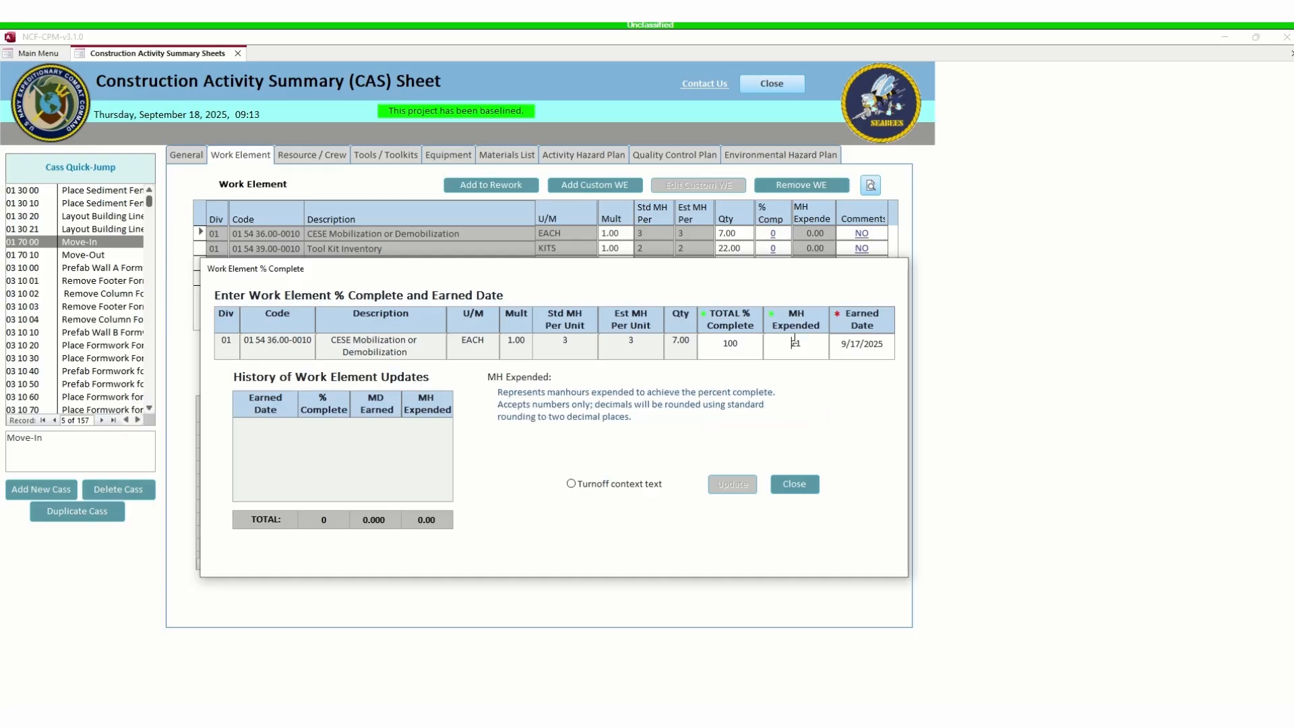
pyautogui.click(852, 343)
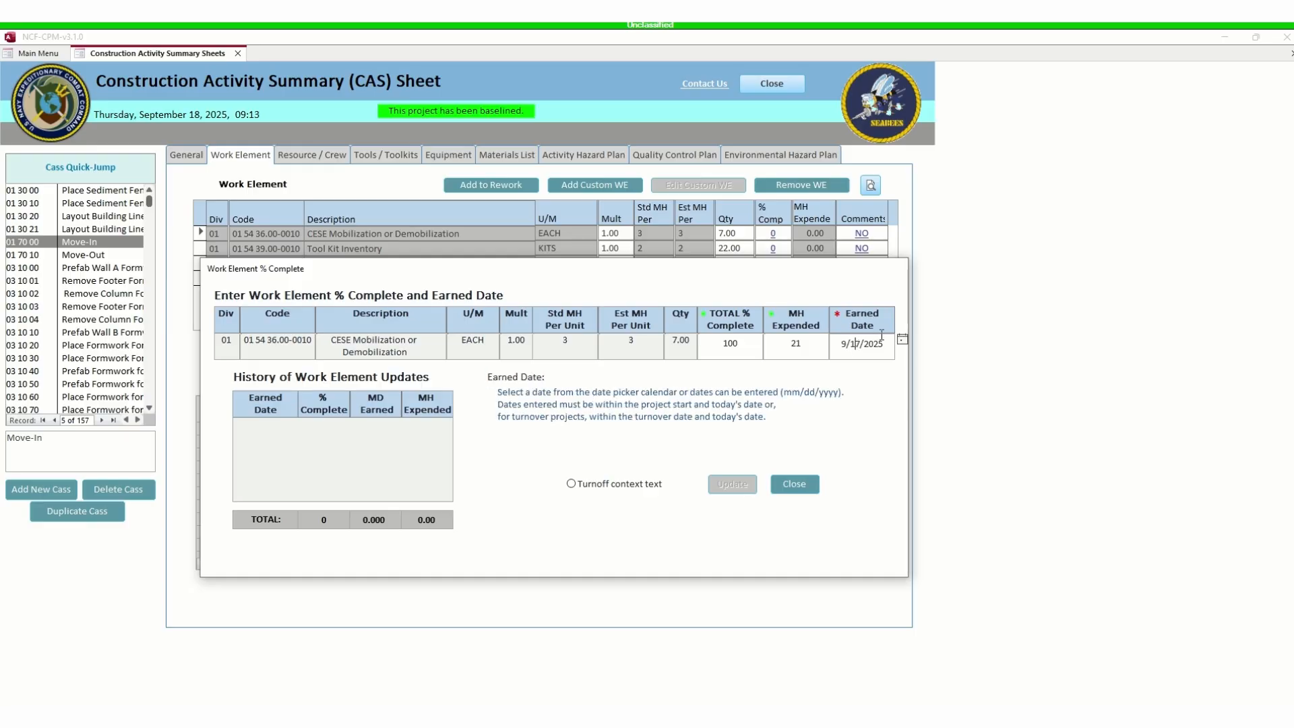
pyautogui.click(902, 339)
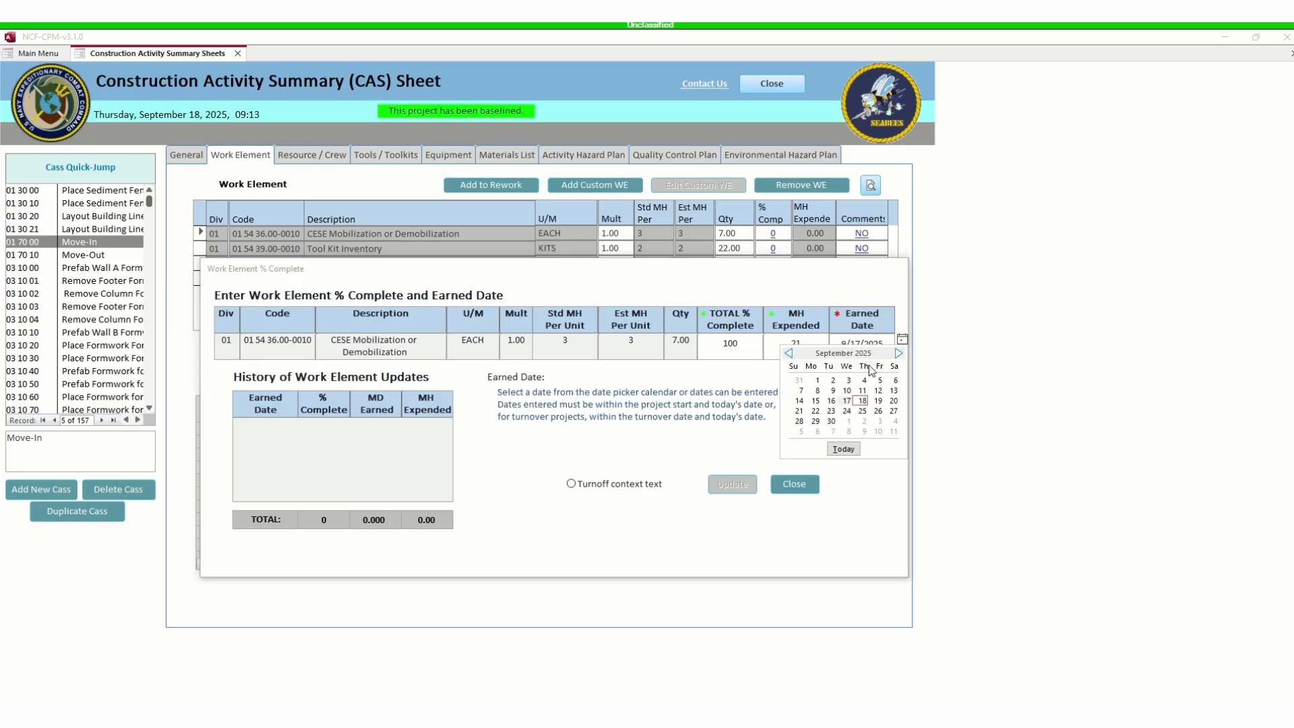
pyautogui.click(863, 401)
# - Go over the percent complete, man-hours and earned date fields again, and close the progress entry without updating it
pyautogui.click(746, 345)
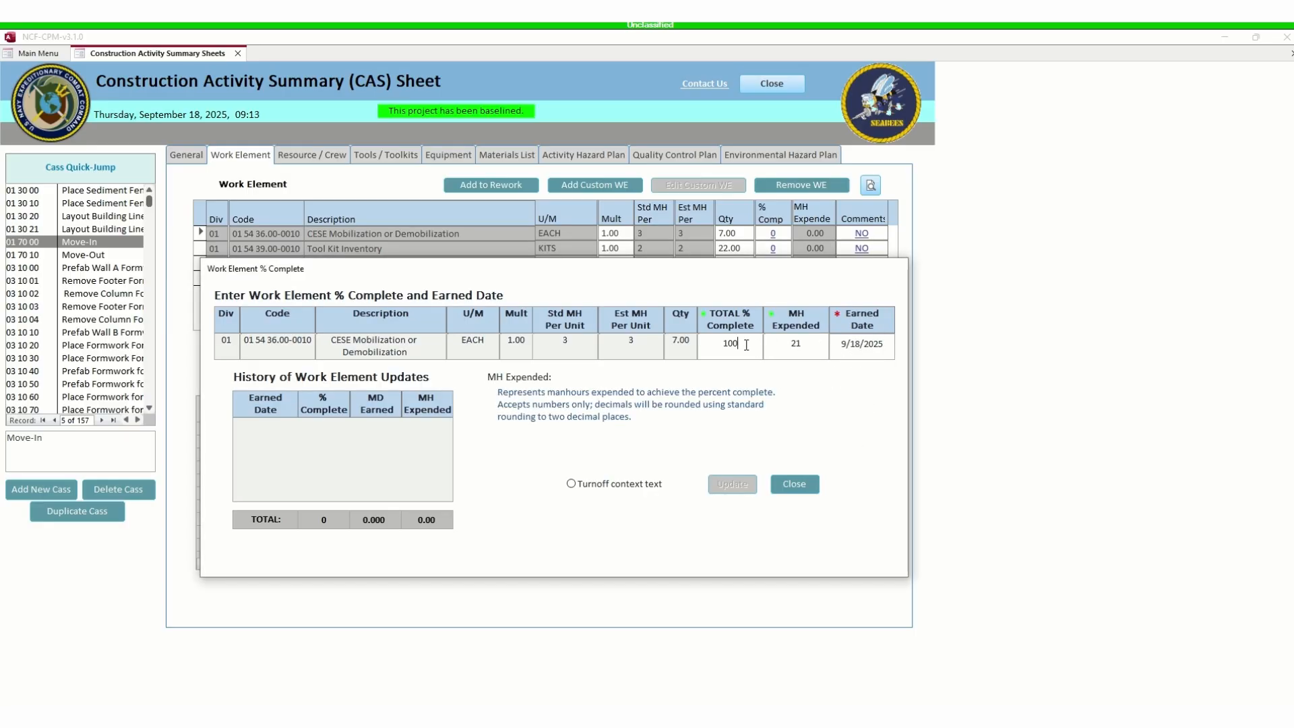
pyautogui.click(701, 344)
pyautogui.click(785, 344)
pyautogui.click(831, 344)
pyautogui.click(800, 344)
pyautogui.click(756, 344)
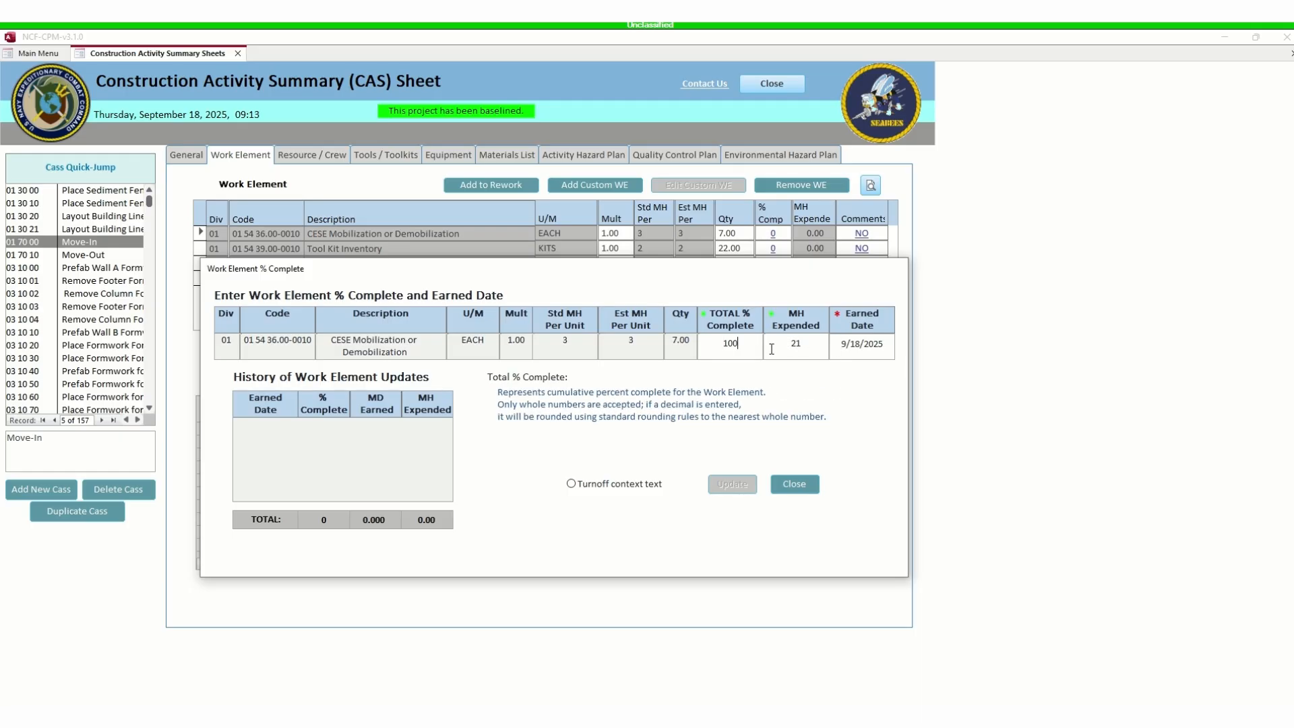
pyautogui.click(841, 345)
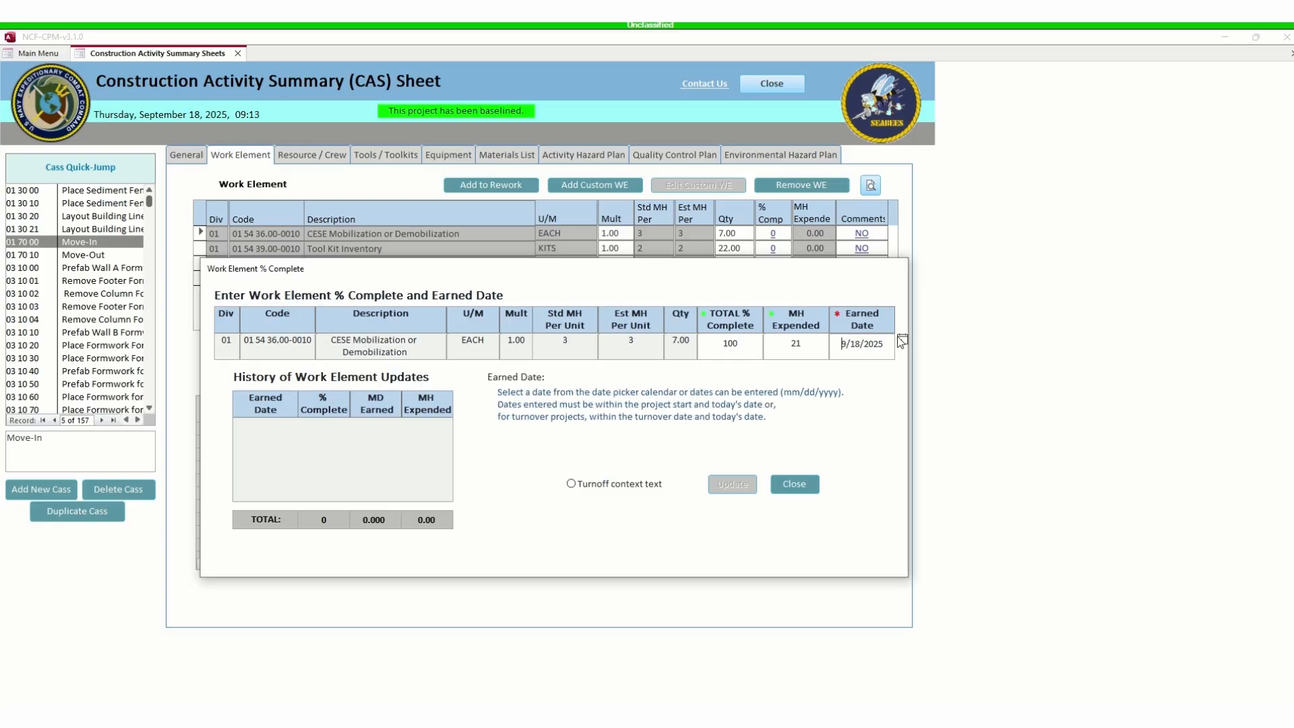
pyautogui.click(802, 485)
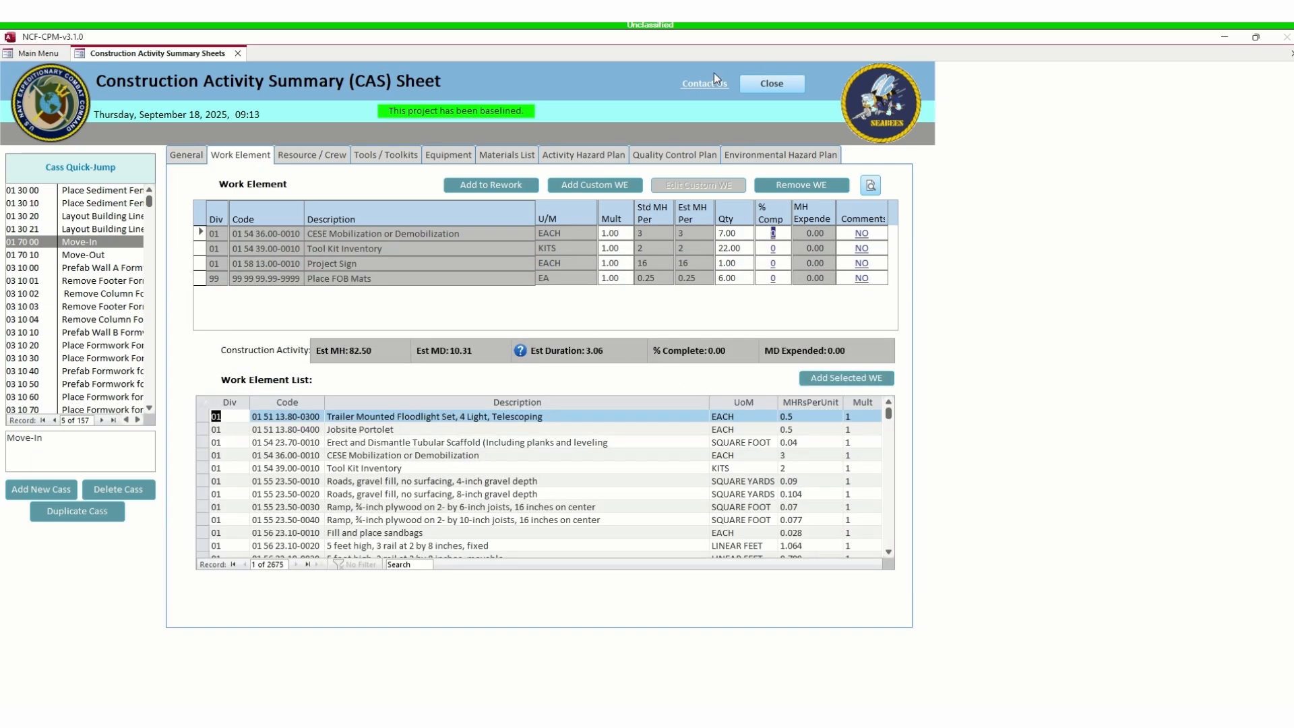
# - Close the CAS sheet, try to export the project to MS Project, and check the Incomplete Project Report for tasks missing resources
pyautogui.click(769, 83)
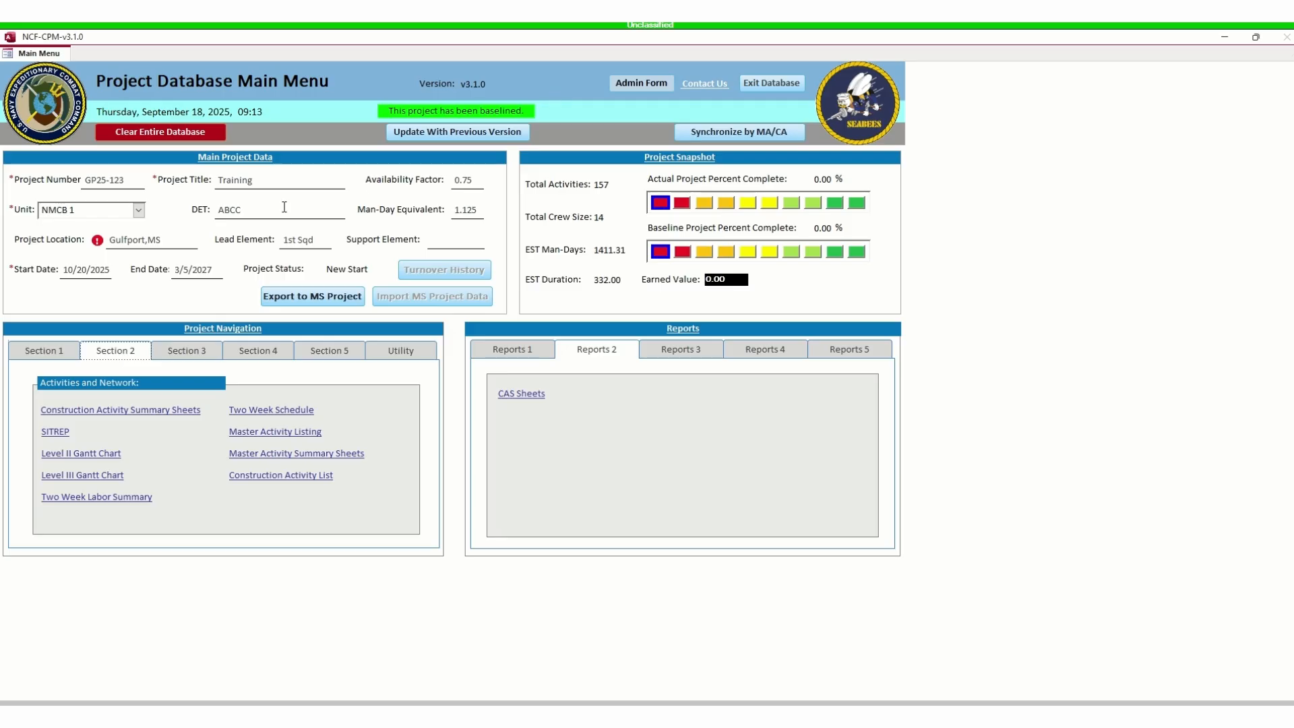
pyautogui.click(312, 297)
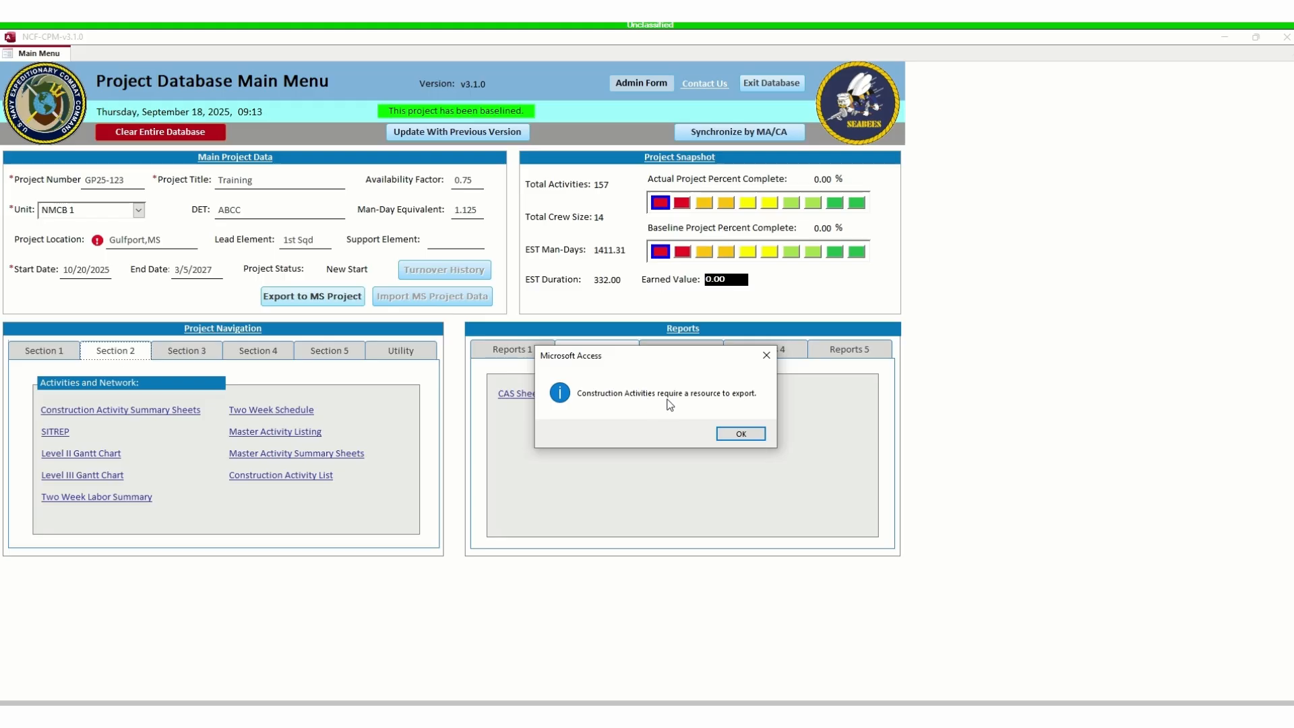
pyautogui.click(741, 433)
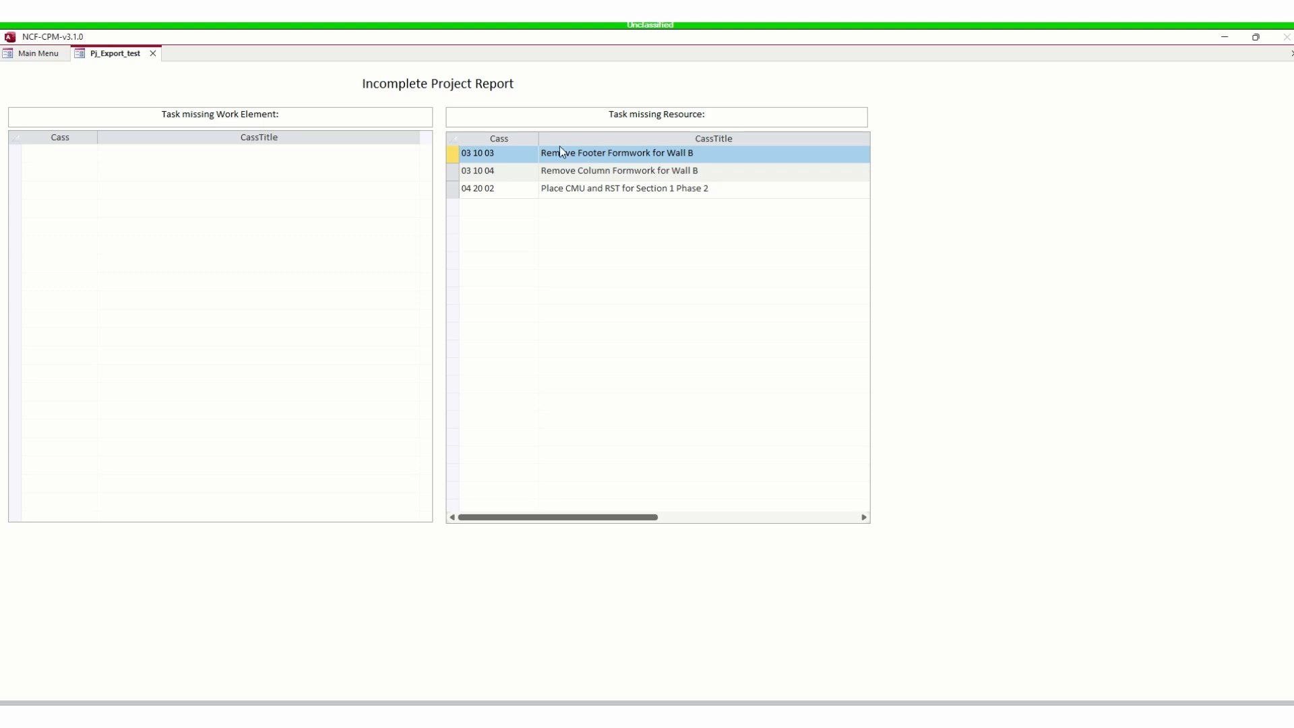
pyautogui.hscroll(3, 563, 155)
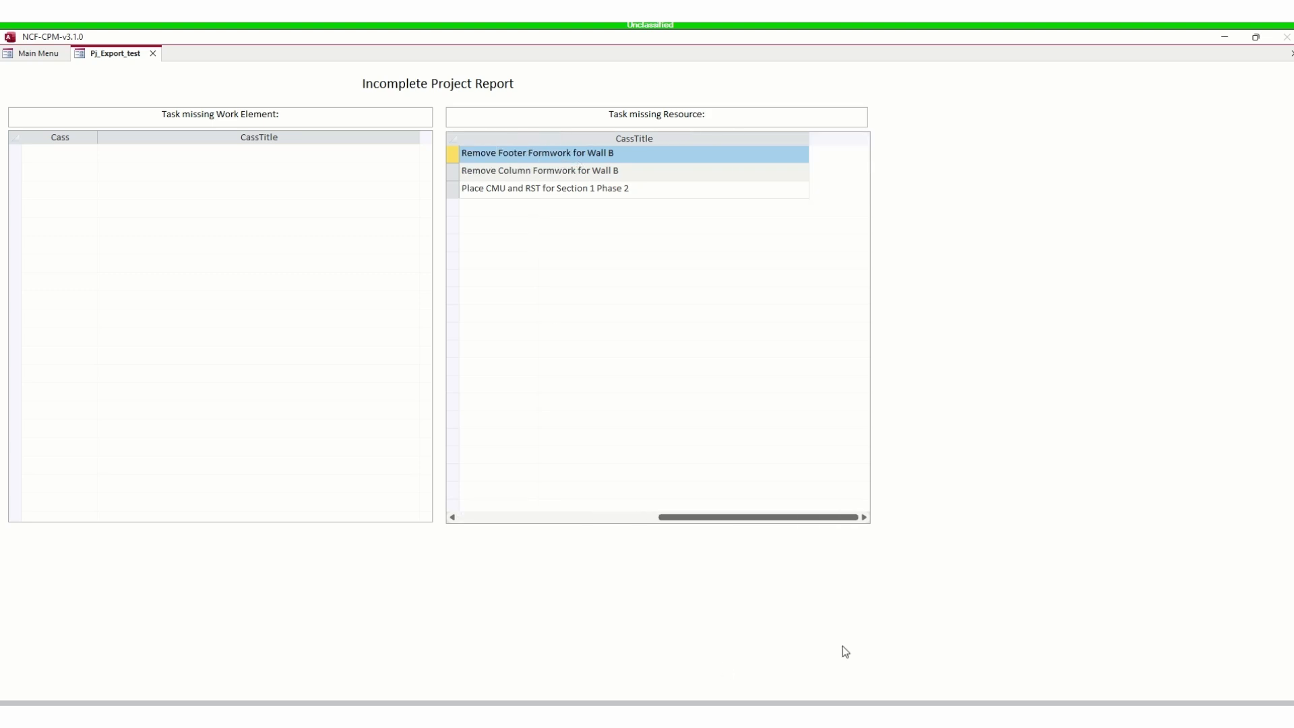
pyautogui.moveTo(714, 517); pyautogui.dragTo(505, 516)
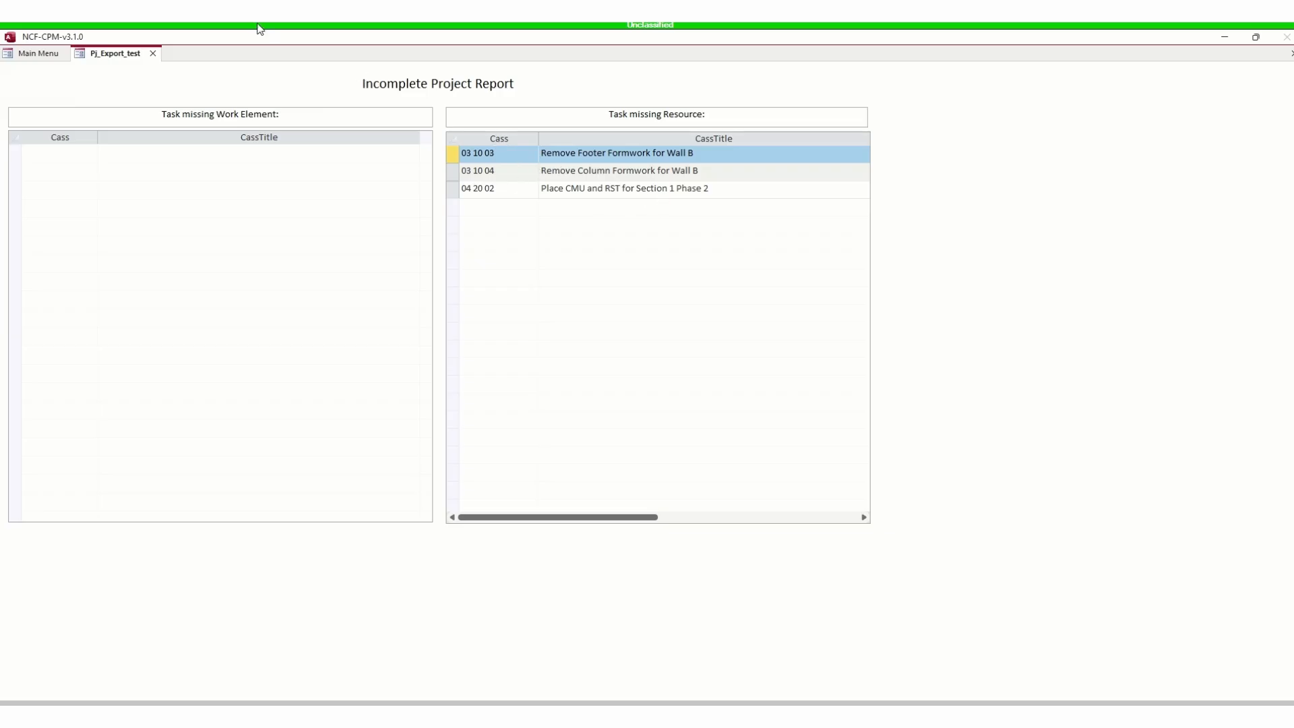
# - Assign the resources Builder 1 and Builder 2 to CAS activity 03 10 03, Remove Footer Formwork for Wall B, and save them
pyautogui.click(36, 54)
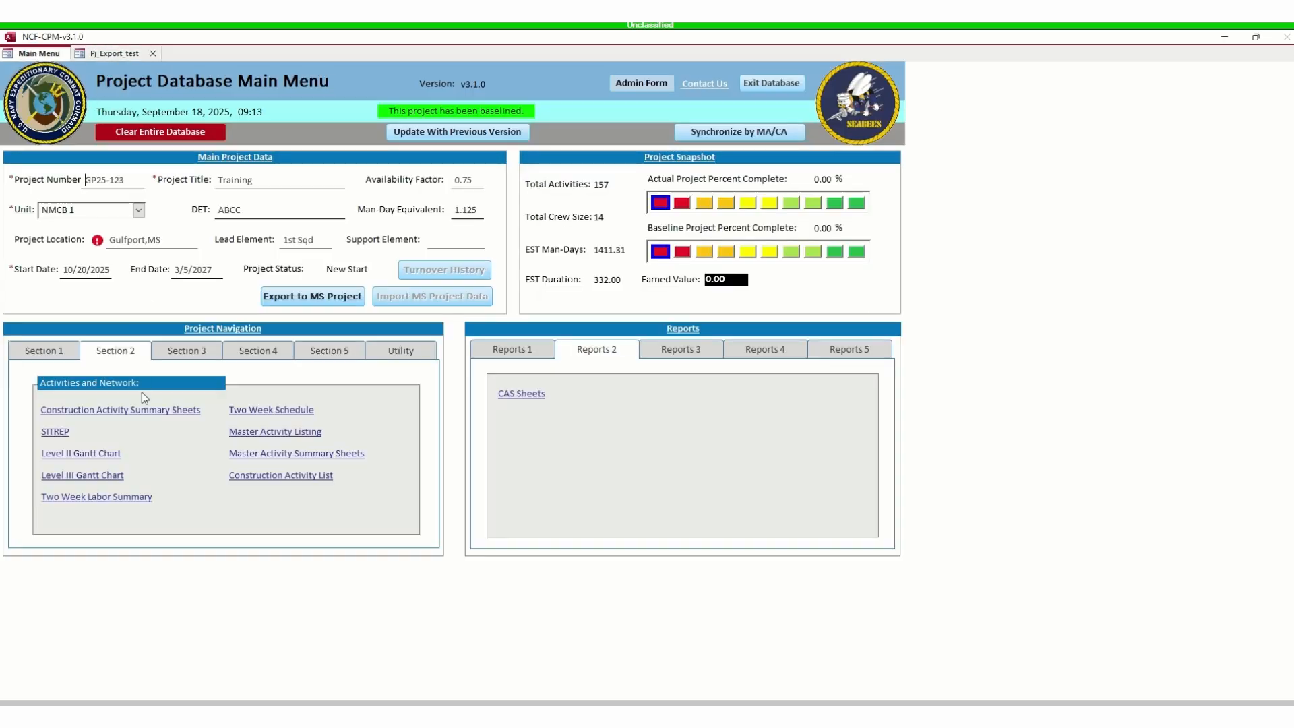
pyautogui.click(129, 410)
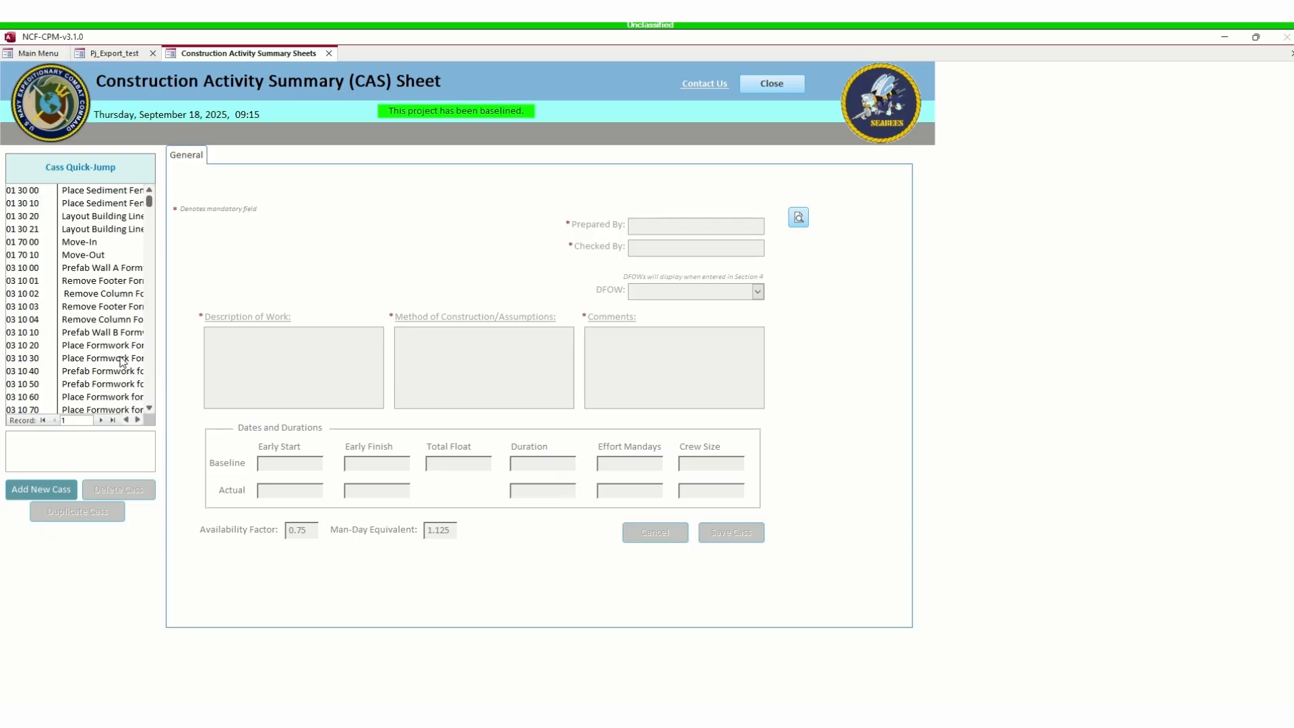
pyautogui.click(93, 308)
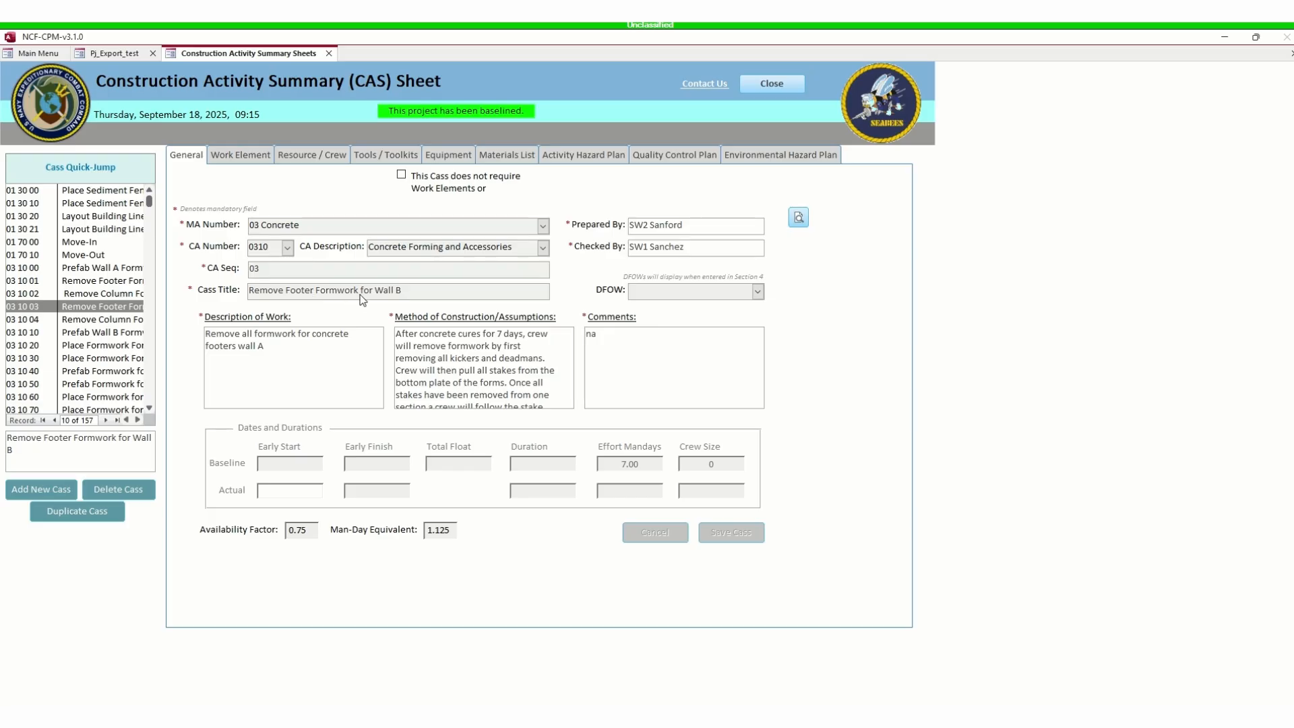
pyautogui.click(309, 157)
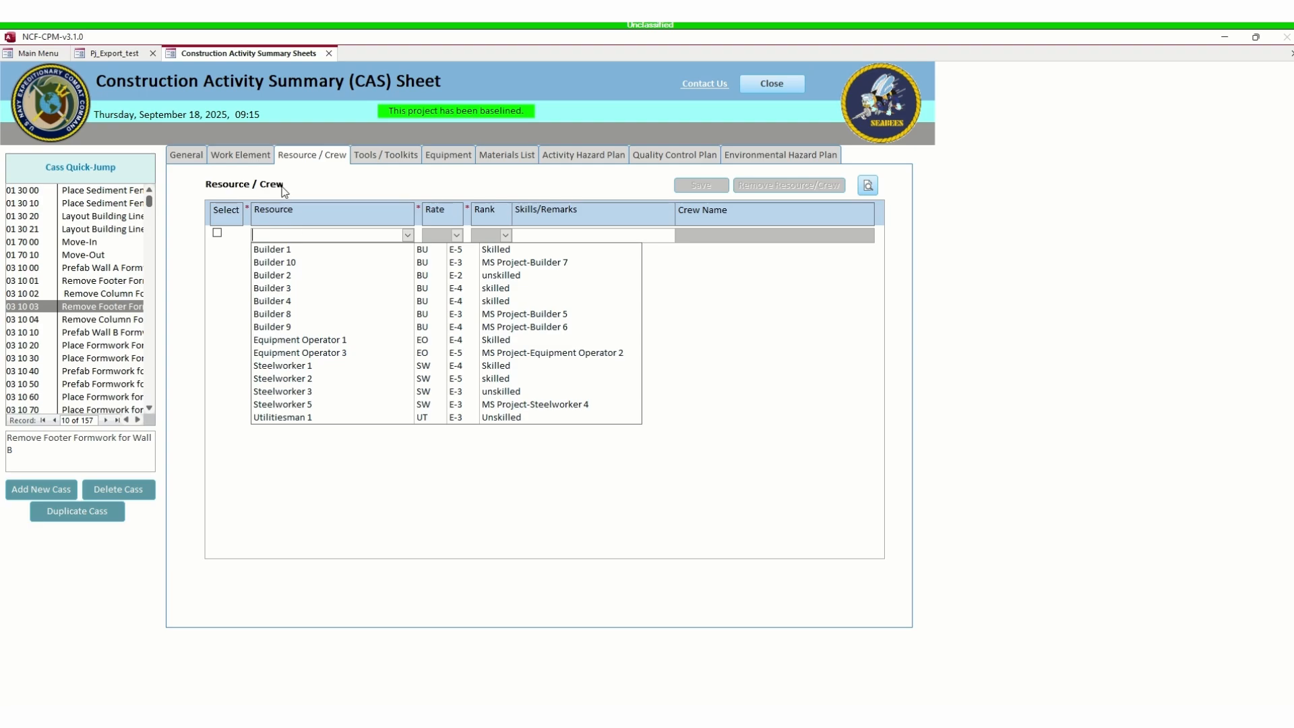
pyautogui.click(351, 251)
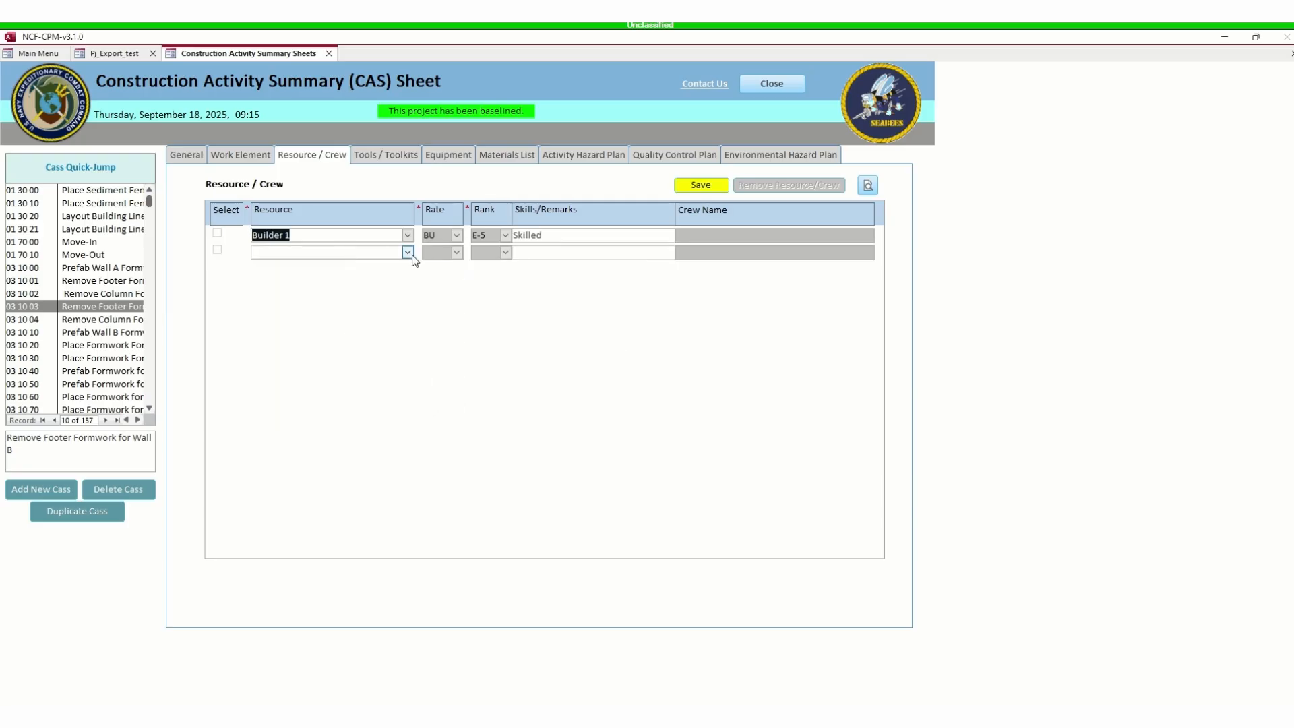
pyautogui.click(408, 253)
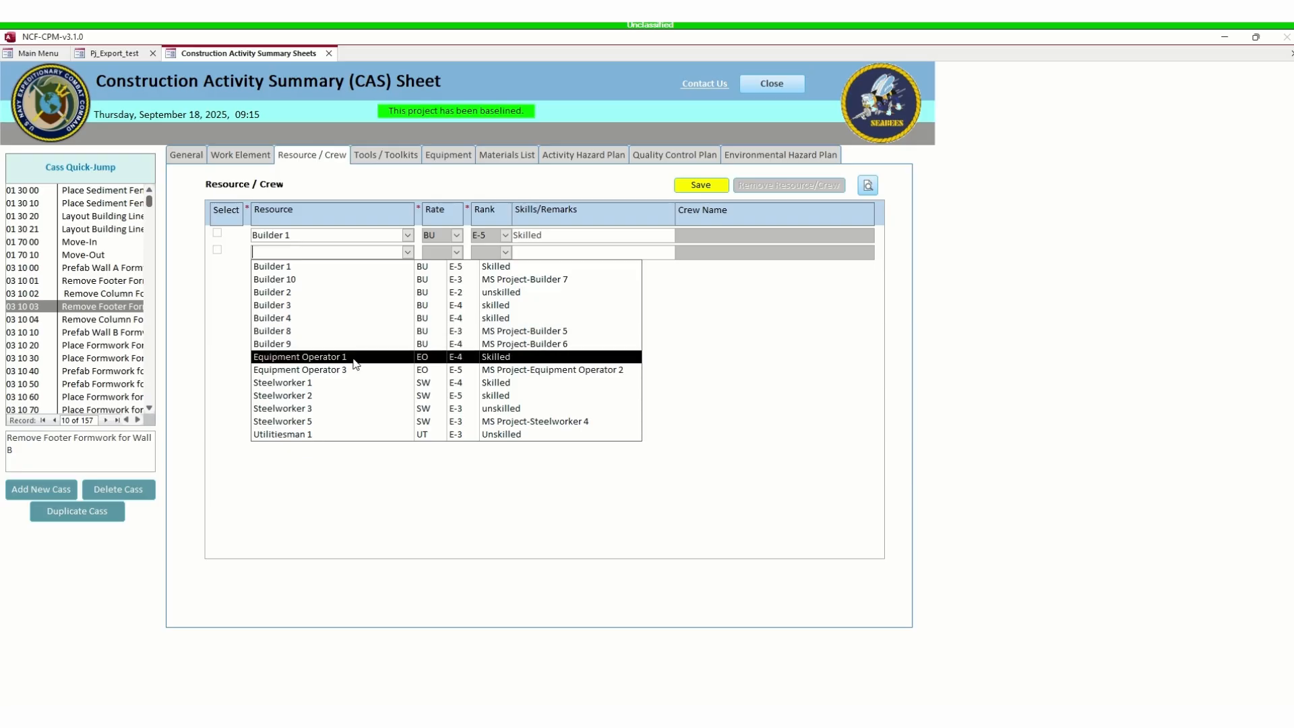
pyautogui.click(368, 294)
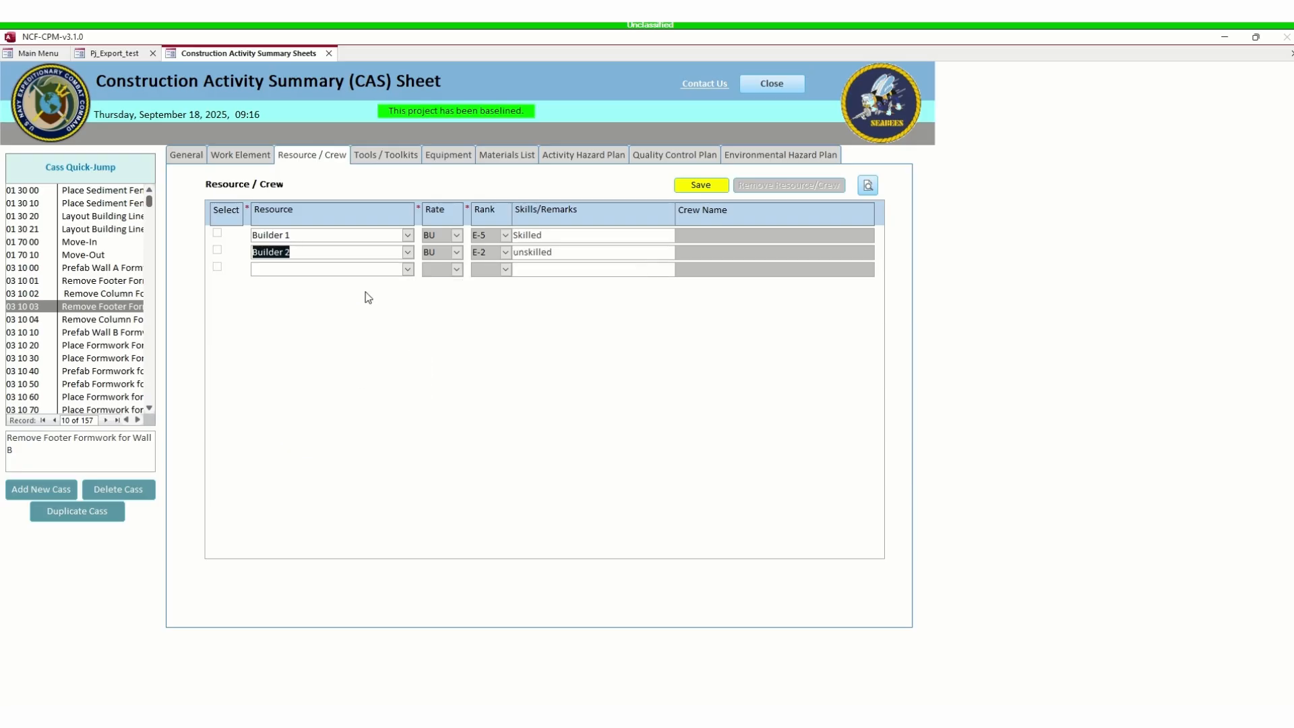
pyautogui.click(696, 185)
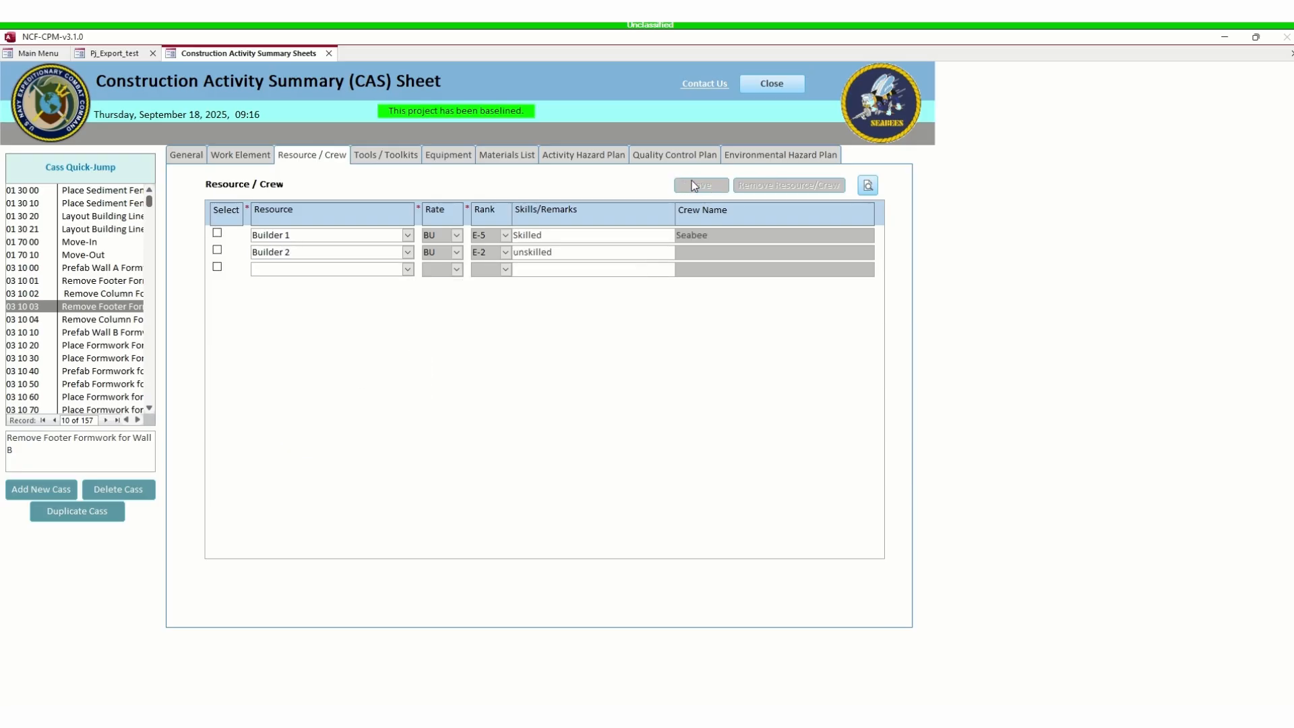
# - Review the resources assigned to the formwork activities 03 10 10 through 03 10 70
pyautogui.click(101, 345)
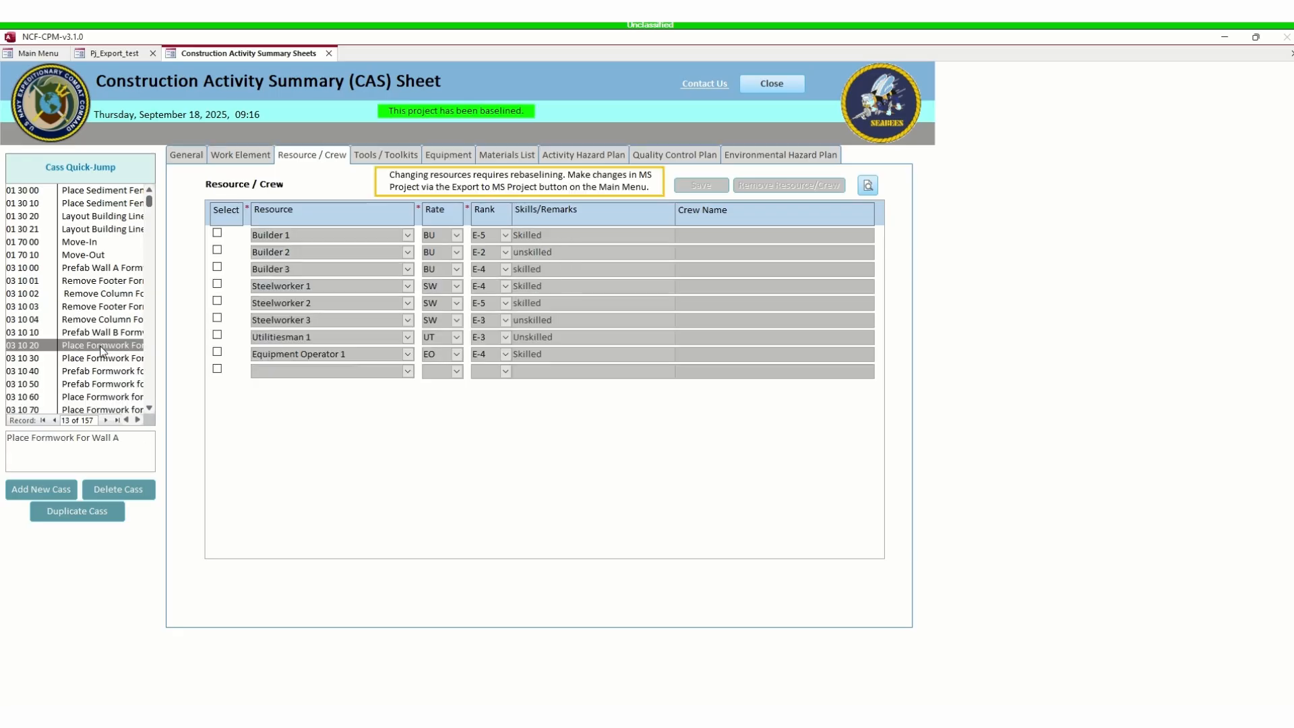
pyautogui.click(106, 335)
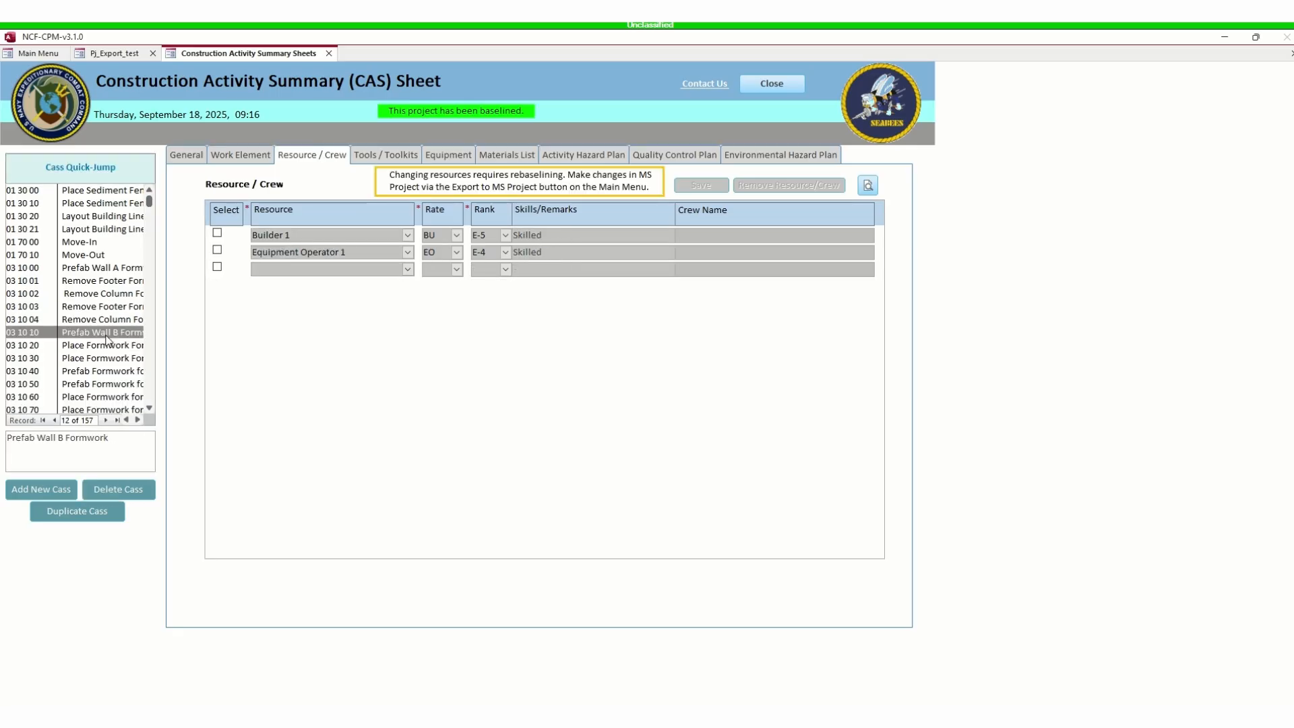
pyautogui.click(104, 358)
pyautogui.click(104, 372)
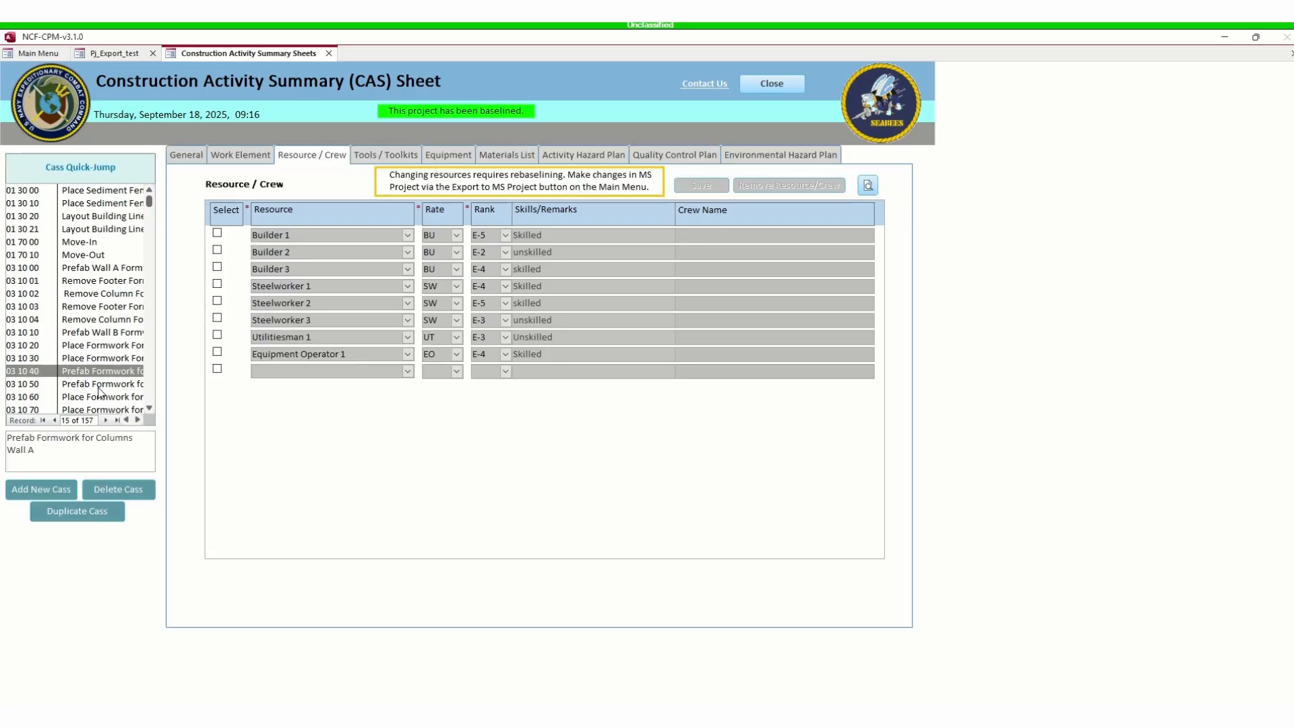
pyautogui.click(100, 383)
pyautogui.click(102, 398)
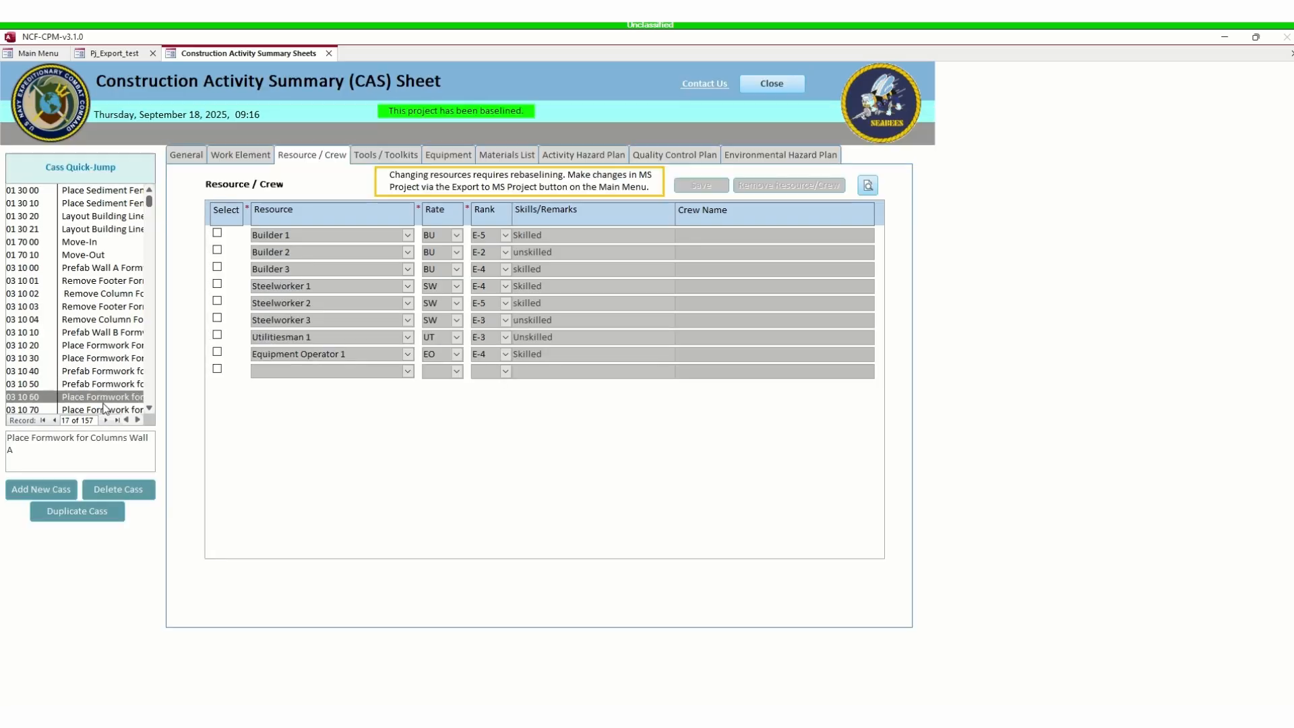
pyautogui.click(104, 409)
# - Review the resources assigned to the RST prefabrication and placement activities 03 20 00 through 03 20 07
pyautogui.scroll(-3, 135, 293)
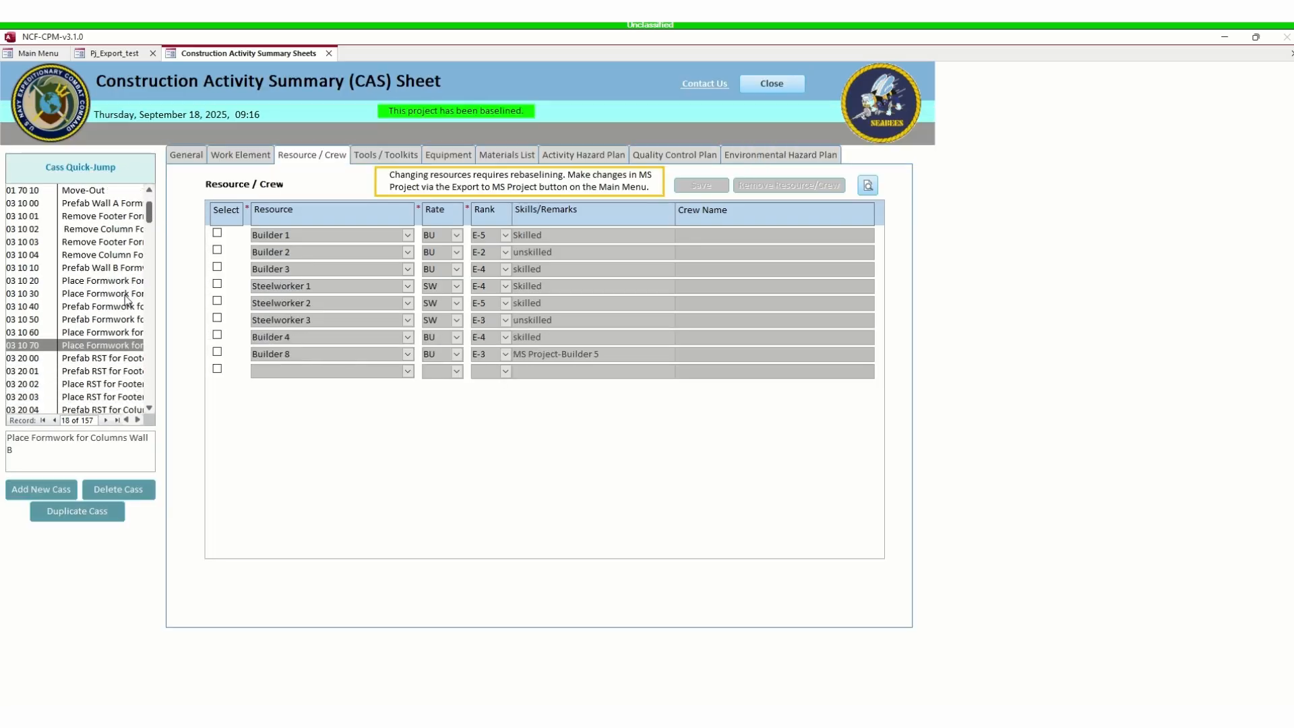
pyautogui.click(108, 320)
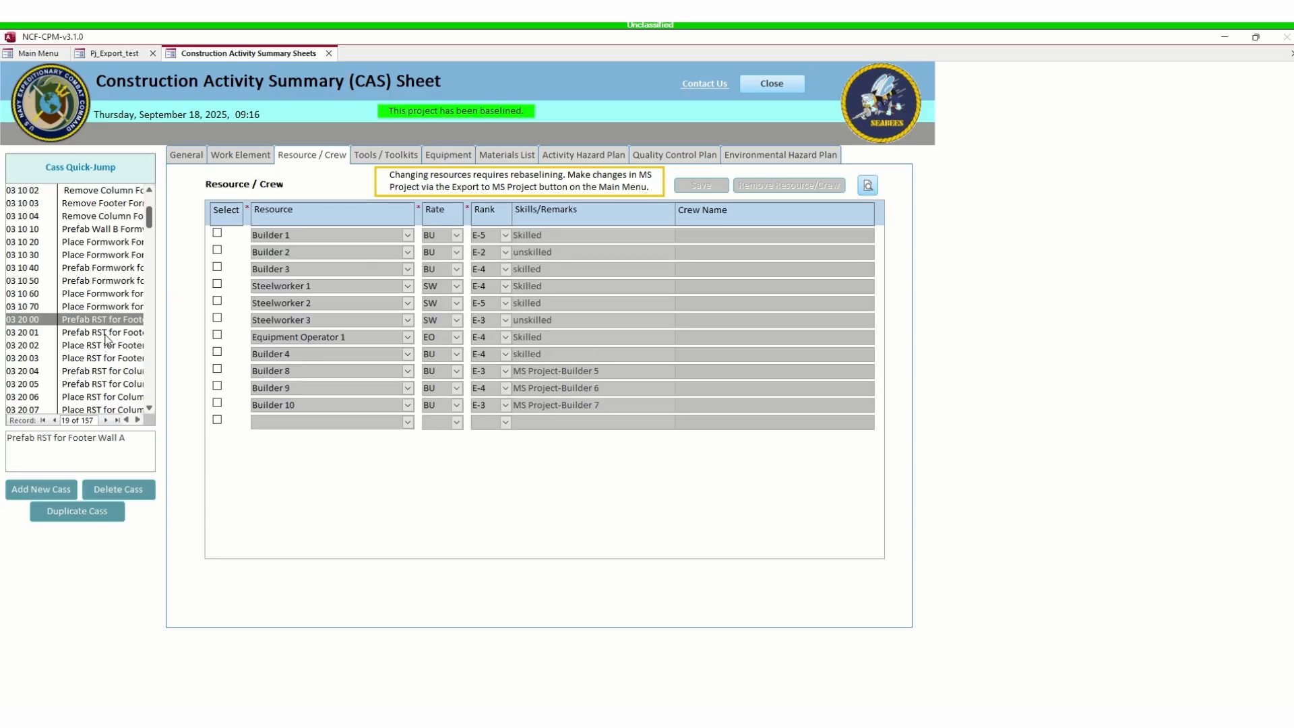
pyautogui.click(105, 333)
pyautogui.click(106, 349)
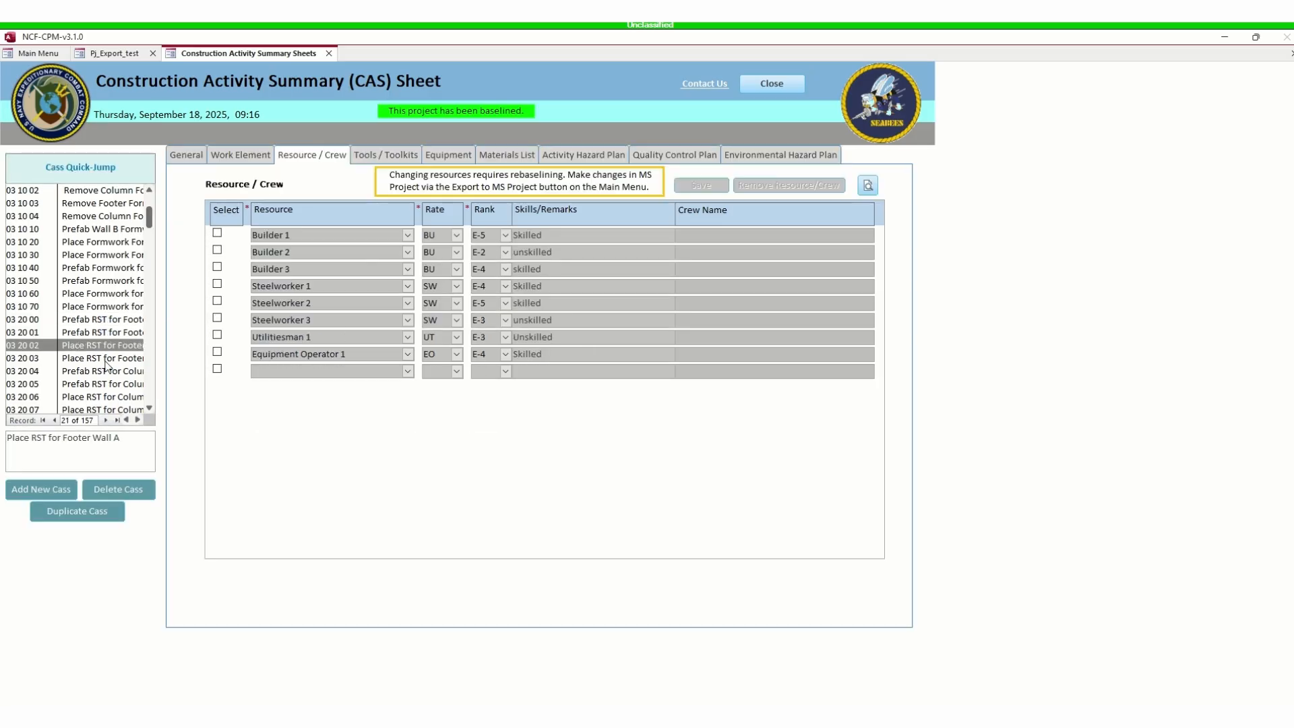
pyautogui.click(104, 361)
pyautogui.click(103, 374)
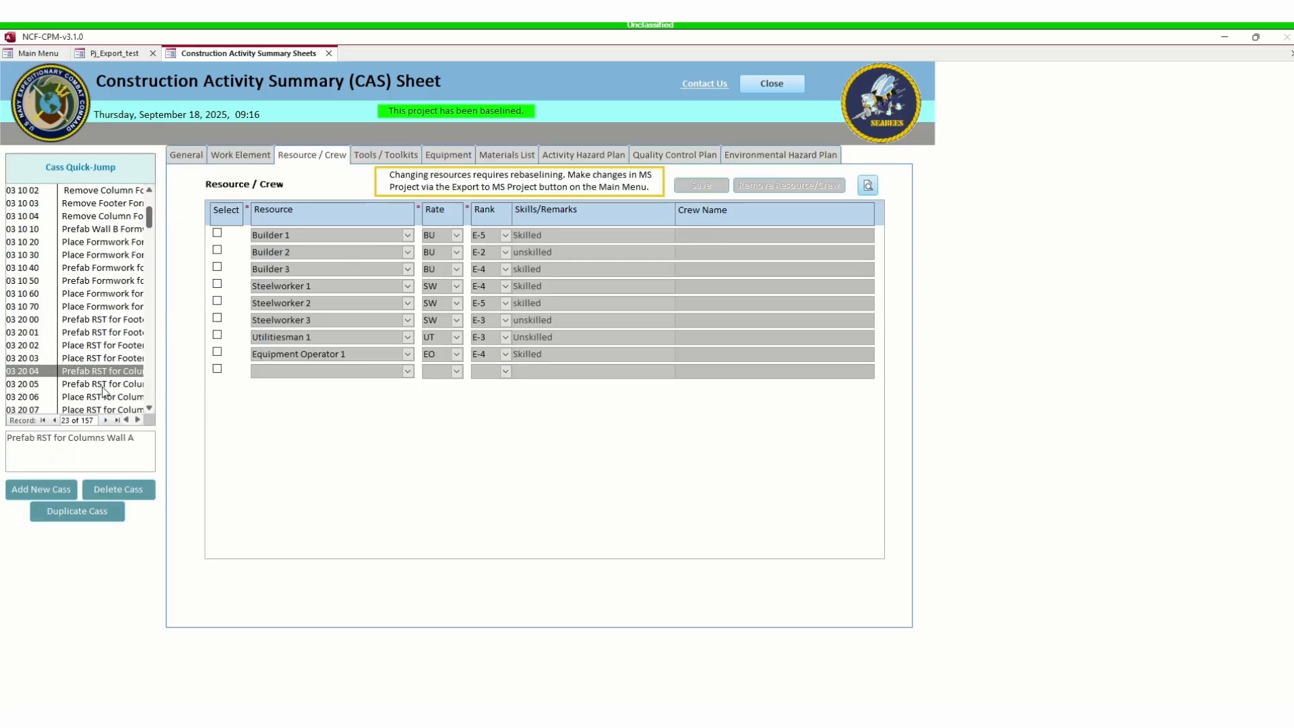
pyautogui.click(104, 384)
pyautogui.click(103, 397)
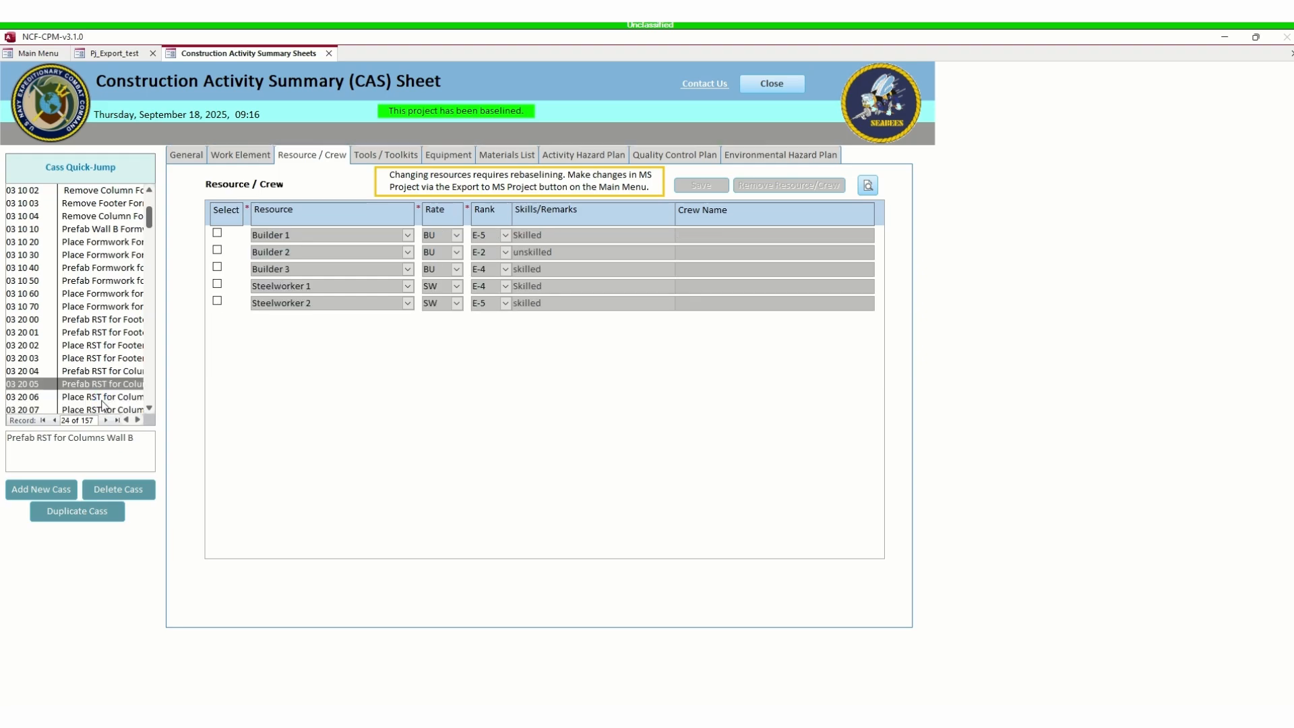
pyautogui.click(103, 410)
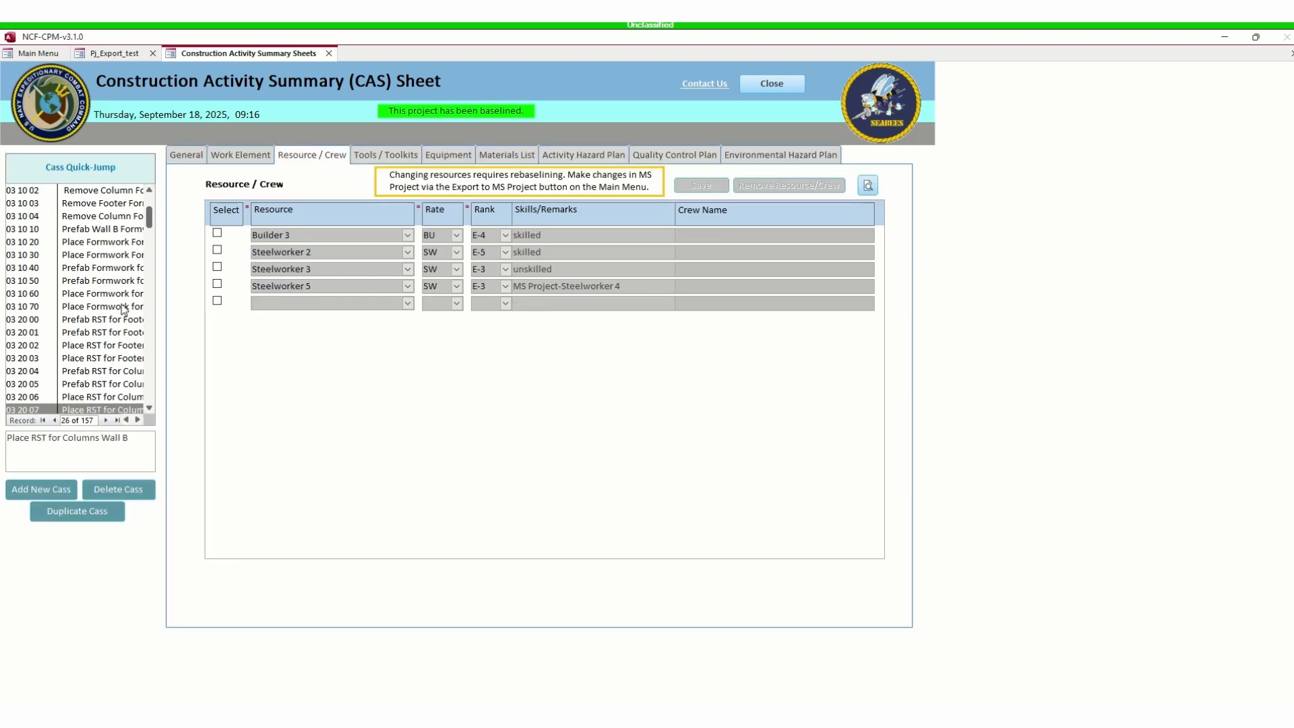
# - Recheck the Incomplete Project Report, then assign Builder 2 and Builder 3 to activity 03 10 04, Remove Column Formwork for Wall B, and save
pyautogui.click(127, 55)
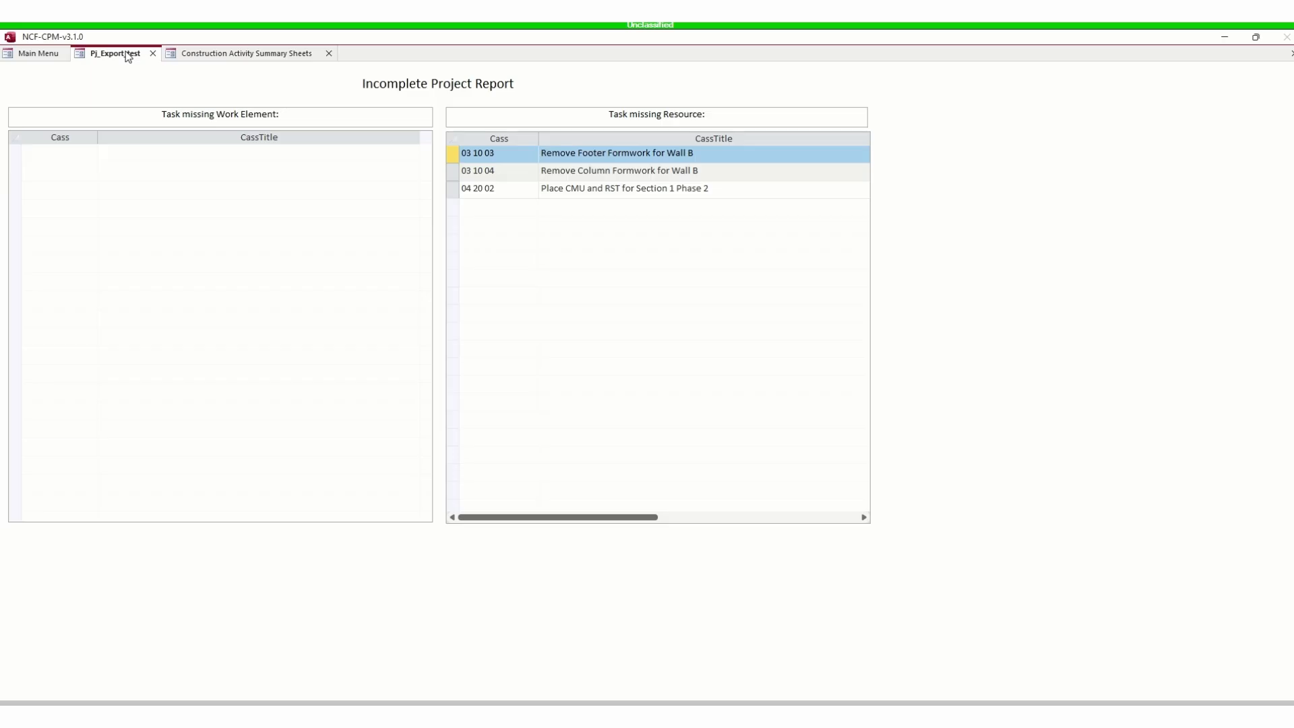
pyautogui.click(214, 55)
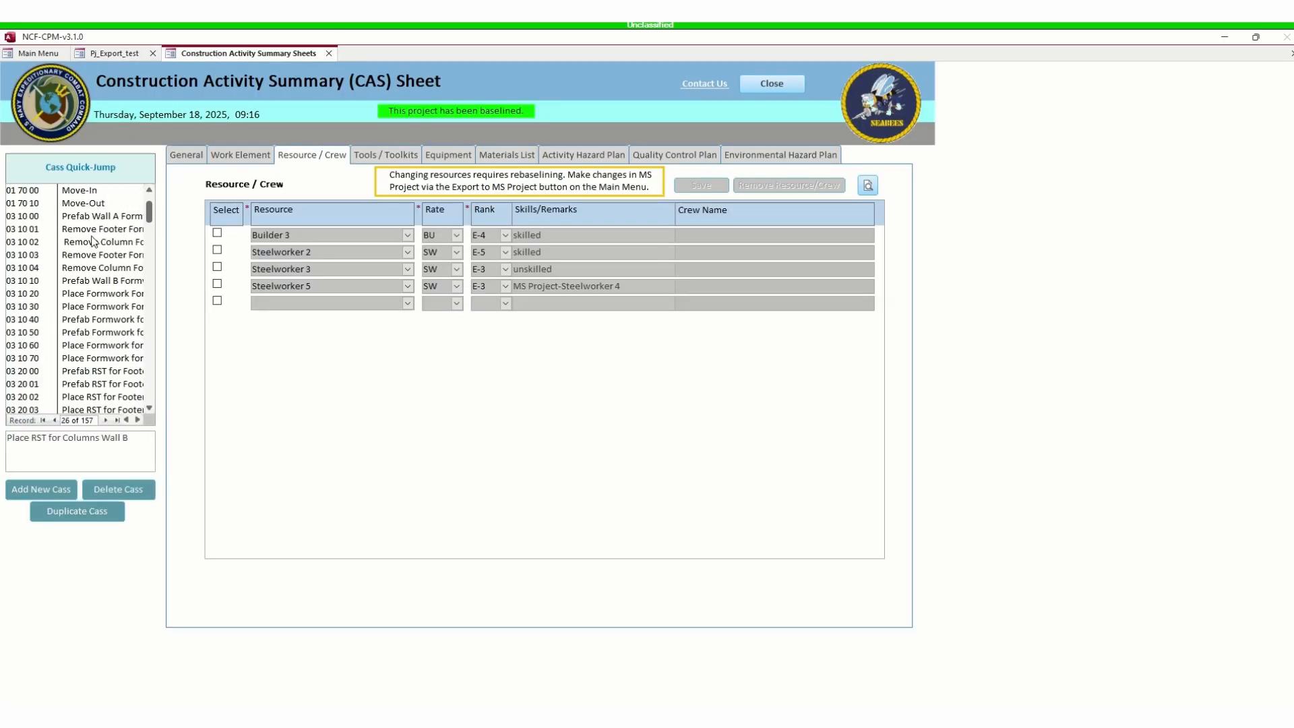
pyautogui.scroll(1, 93, 241)
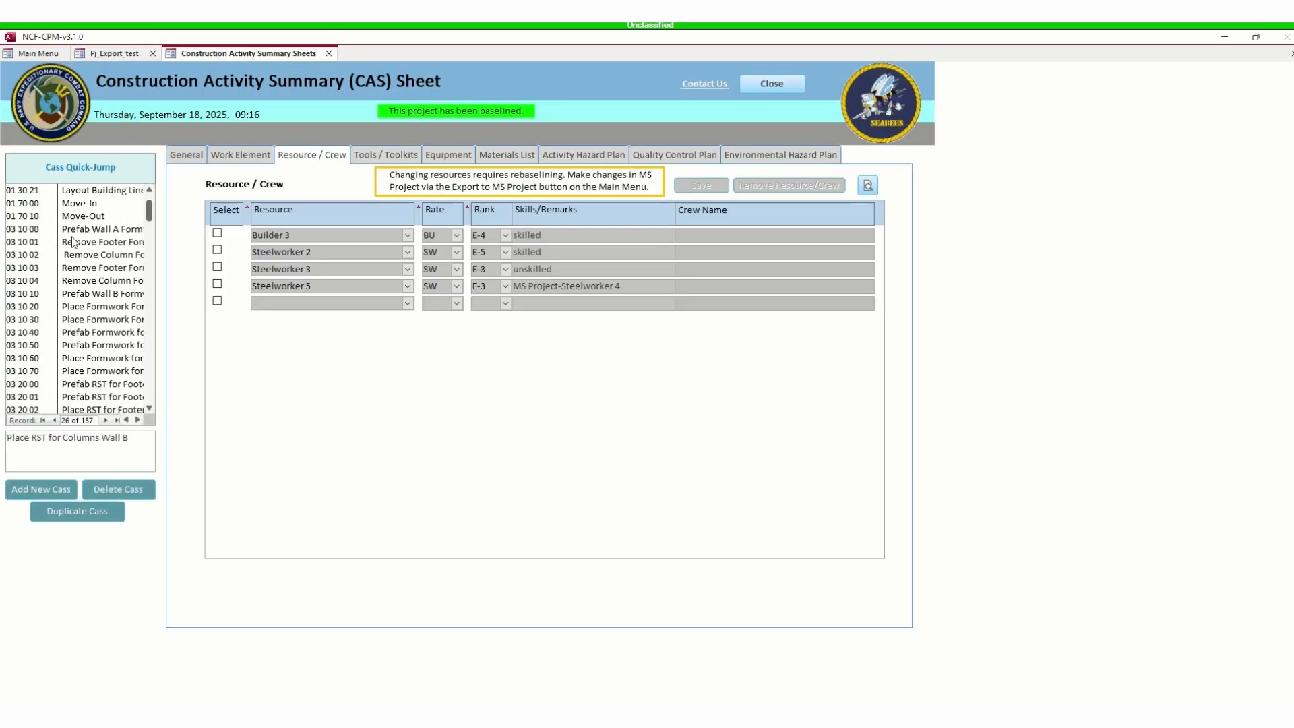
pyautogui.click(86, 281)
pyautogui.click(407, 235)
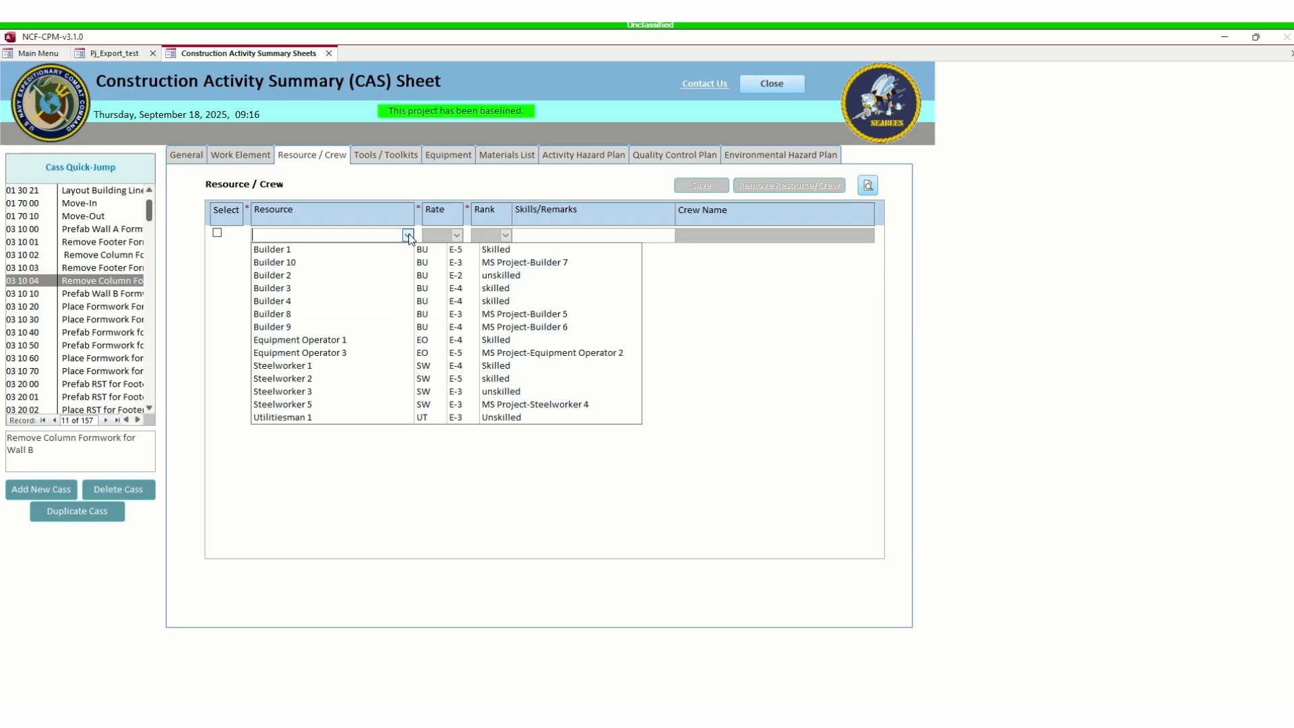
pyautogui.click(315, 277)
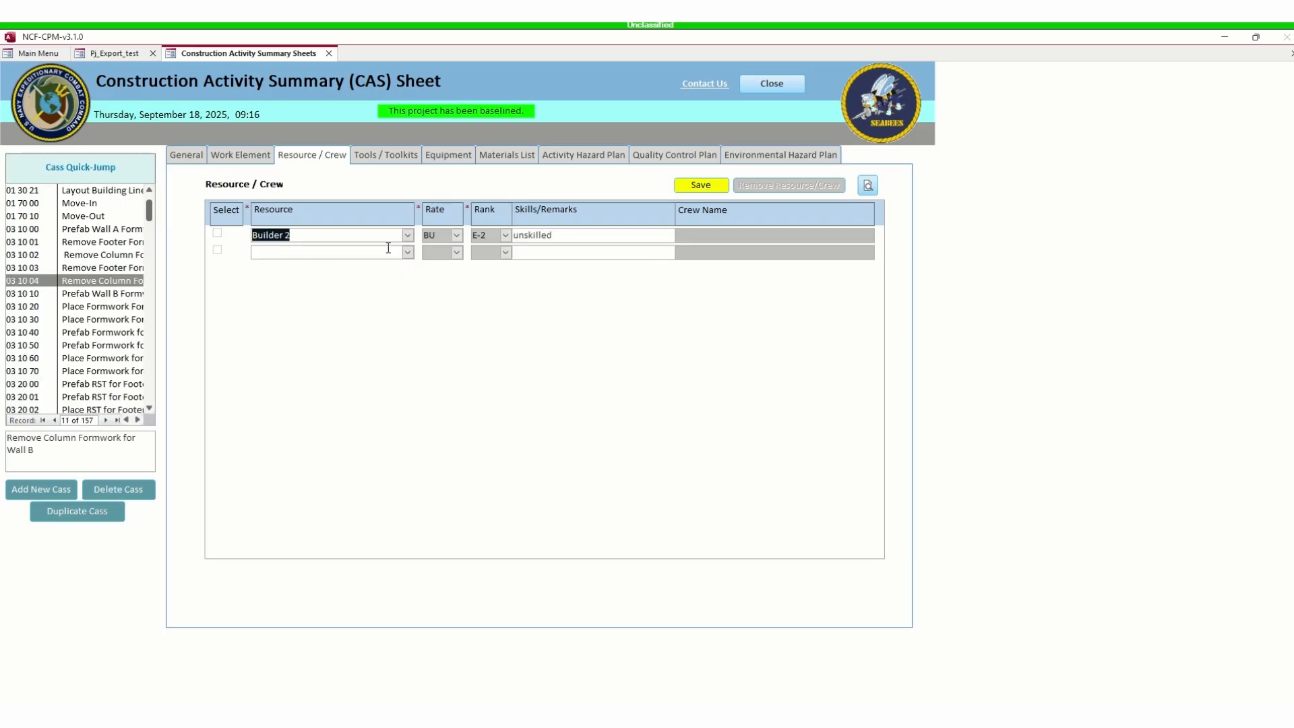
pyautogui.click(407, 252)
pyautogui.click(319, 304)
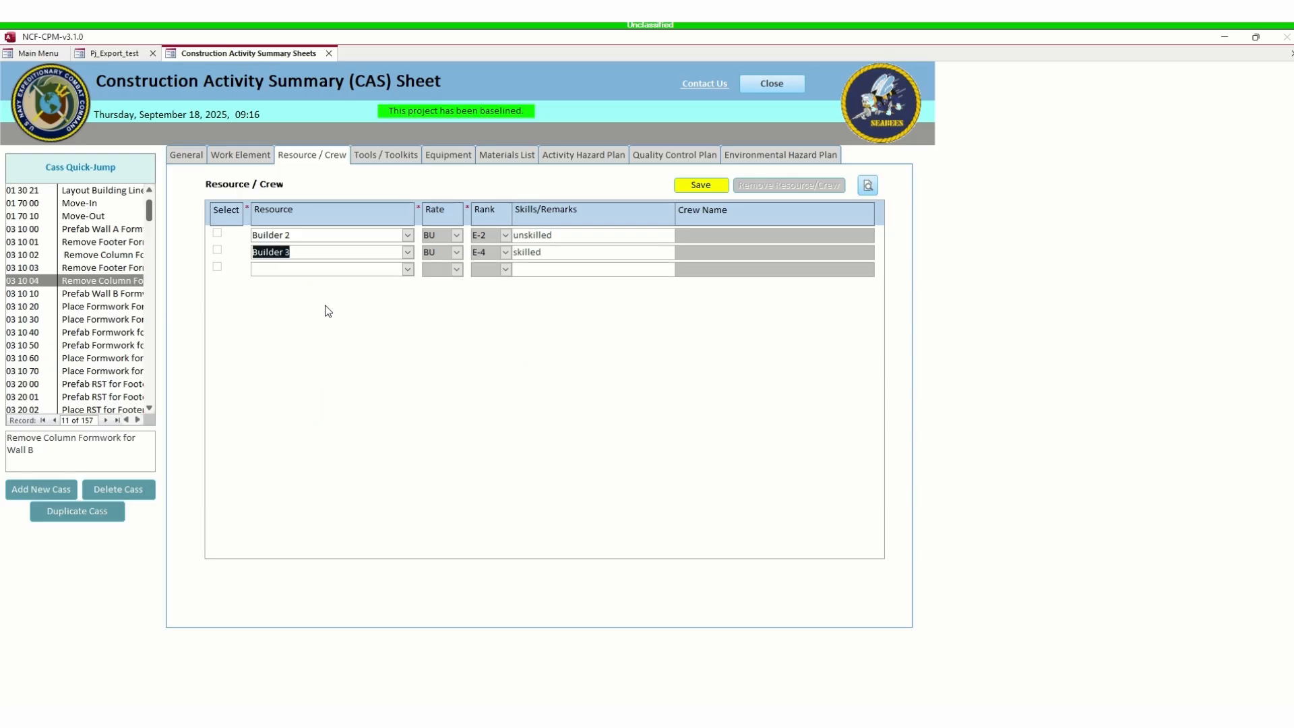
pyautogui.click(710, 191)
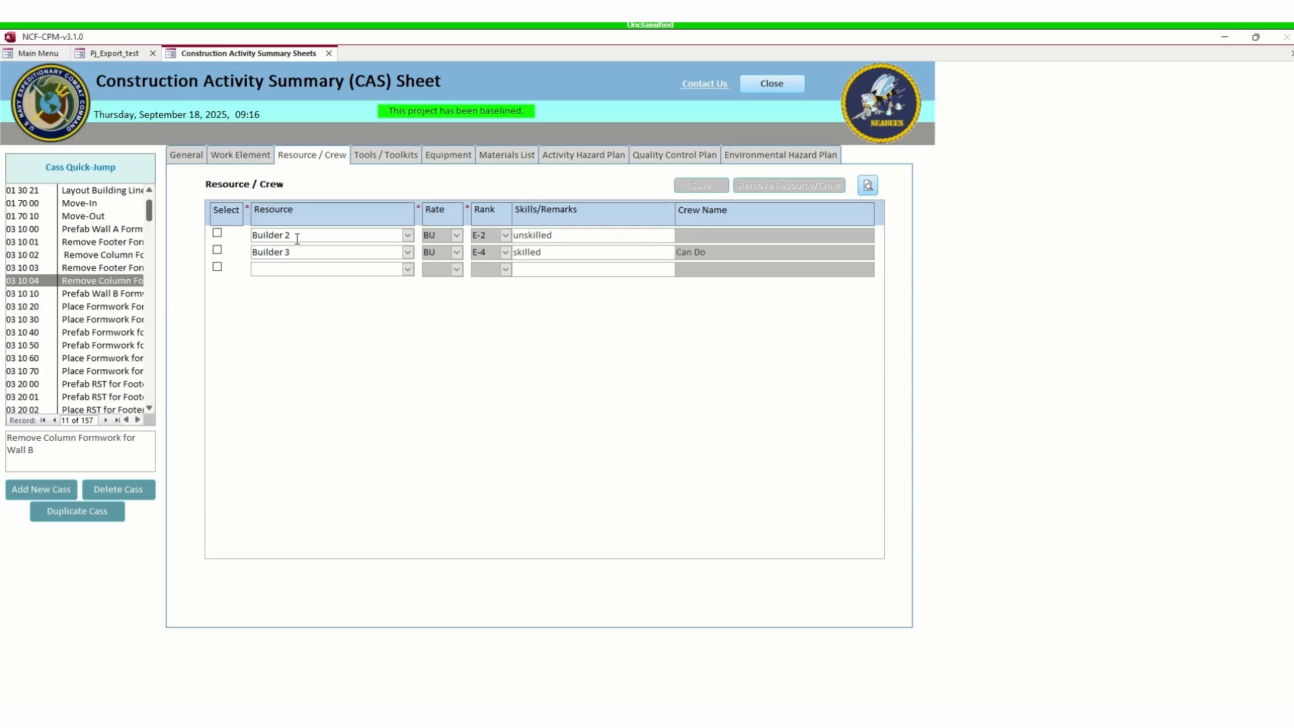
# - Find activity 04 20 02, Place CMU and RST for Section 1 Phase 2, from the report, assign Builder 1 and Builder 2 to it, and save
pyautogui.click(128, 57)
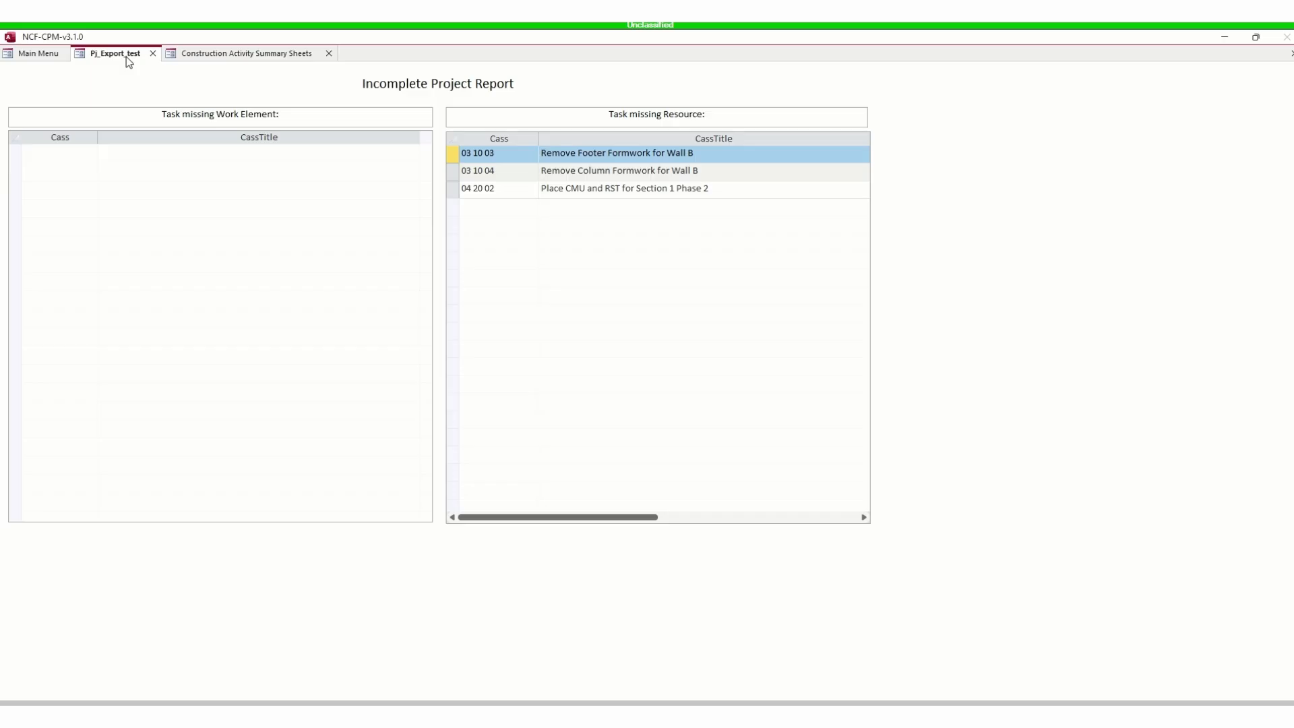
pyautogui.click(241, 55)
pyautogui.scroll(-4, 42, 332)
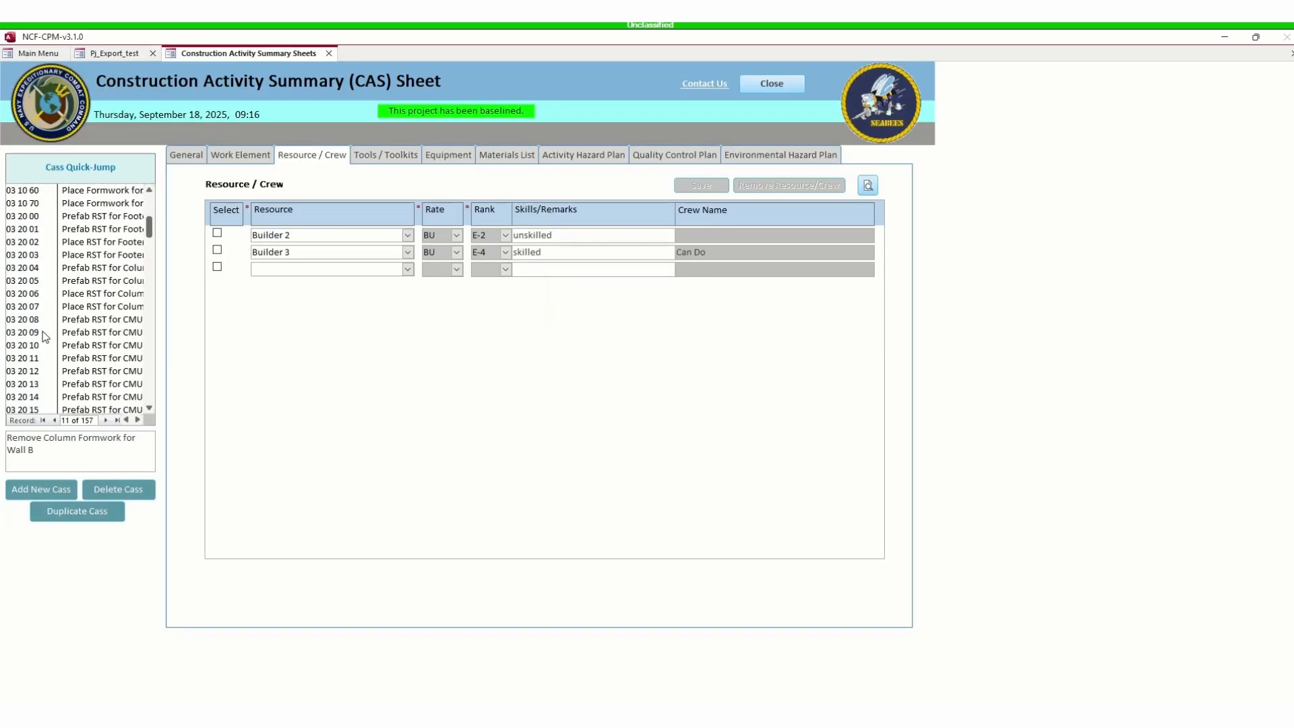
pyautogui.scroll(-8, 42, 331)
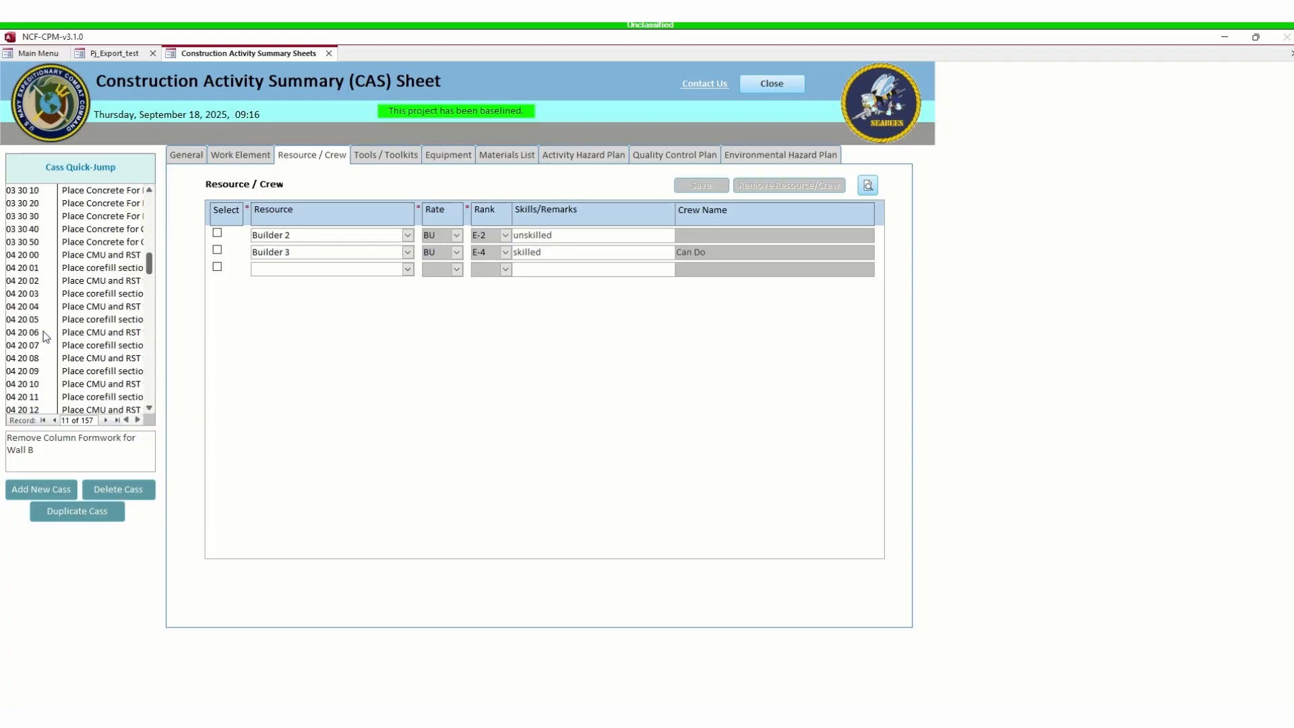
pyautogui.scroll(-4, 44, 330)
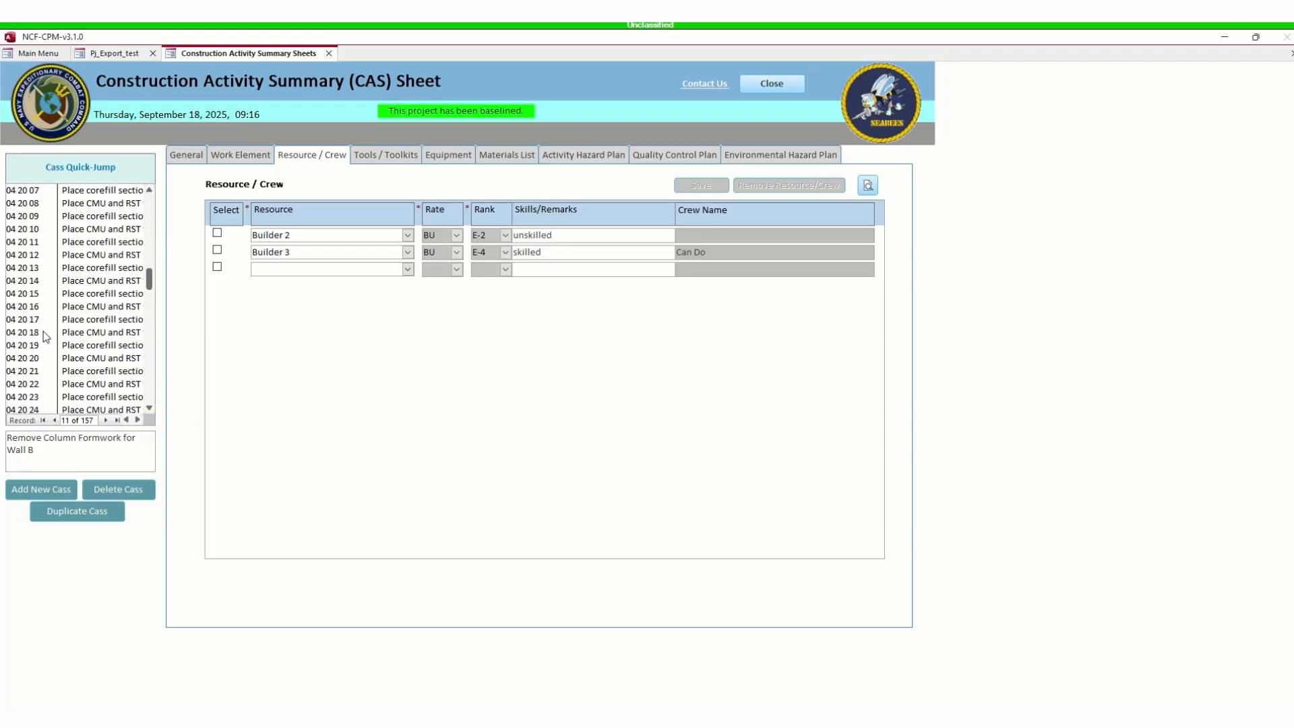
pyautogui.click(89, 383)
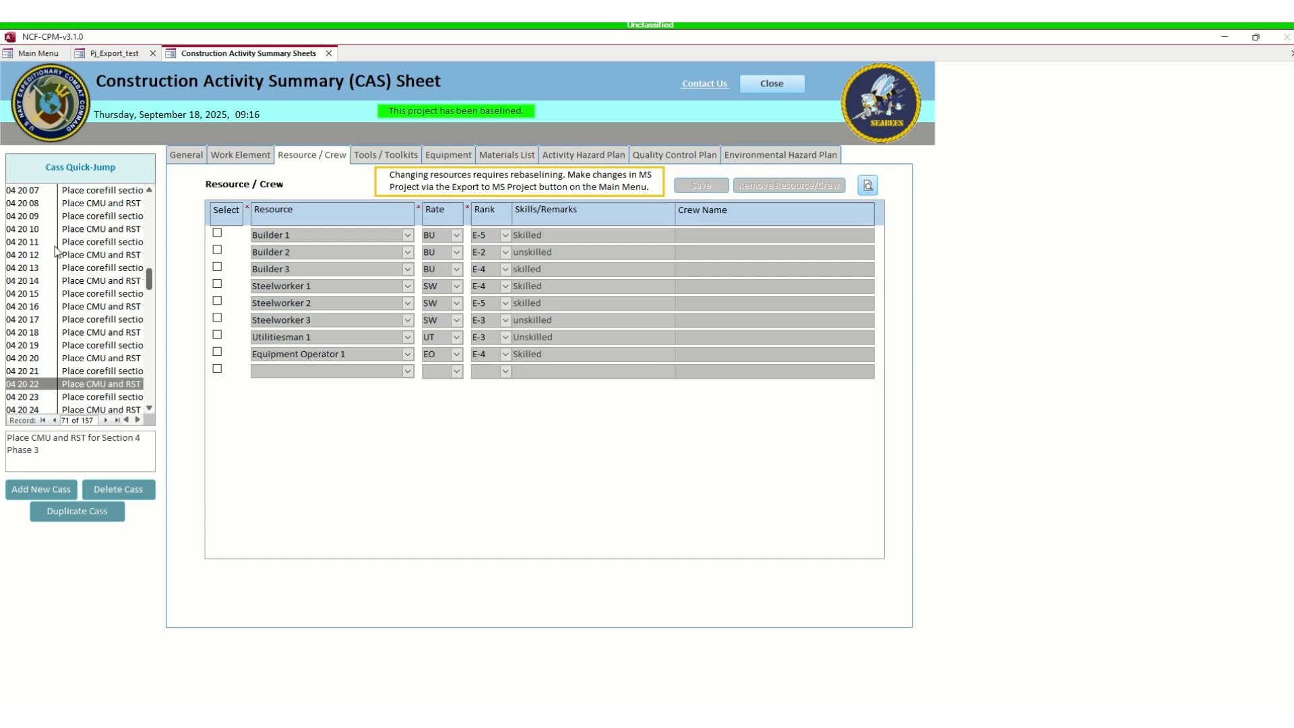
pyautogui.scroll(2, 48, 232)
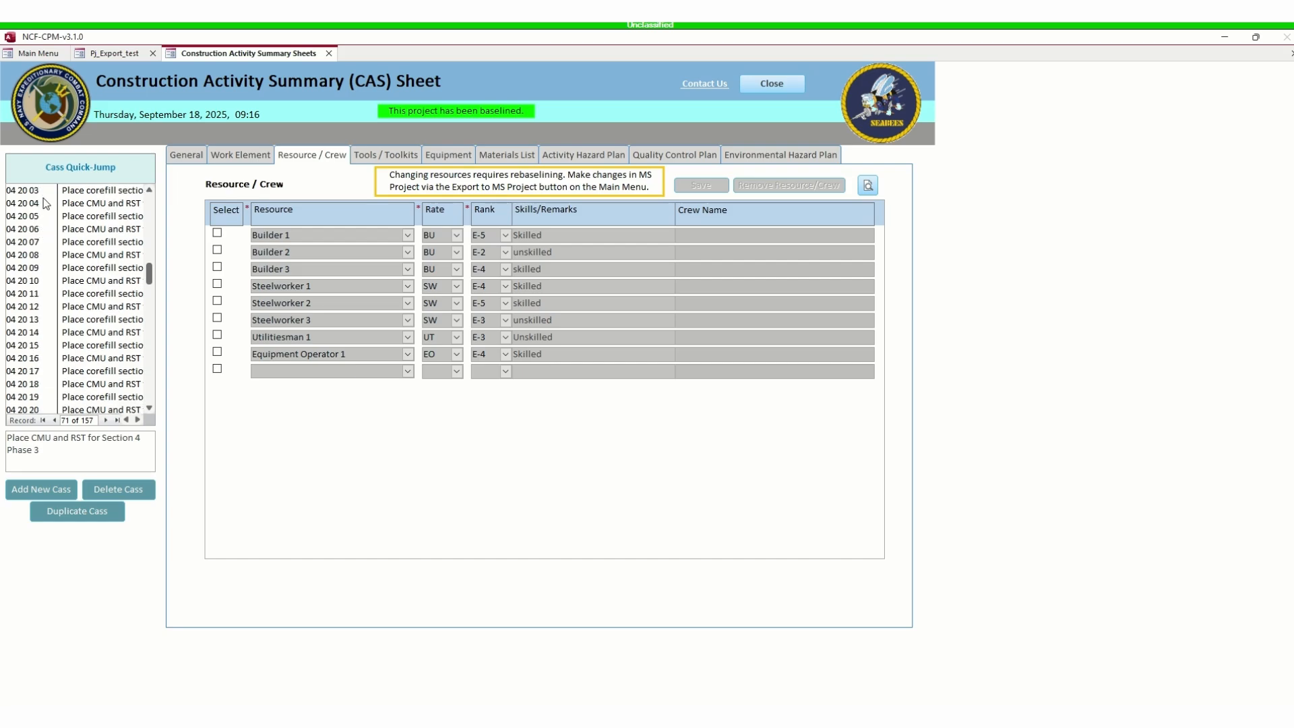
pyautogui.scroll(1, 44, 195)
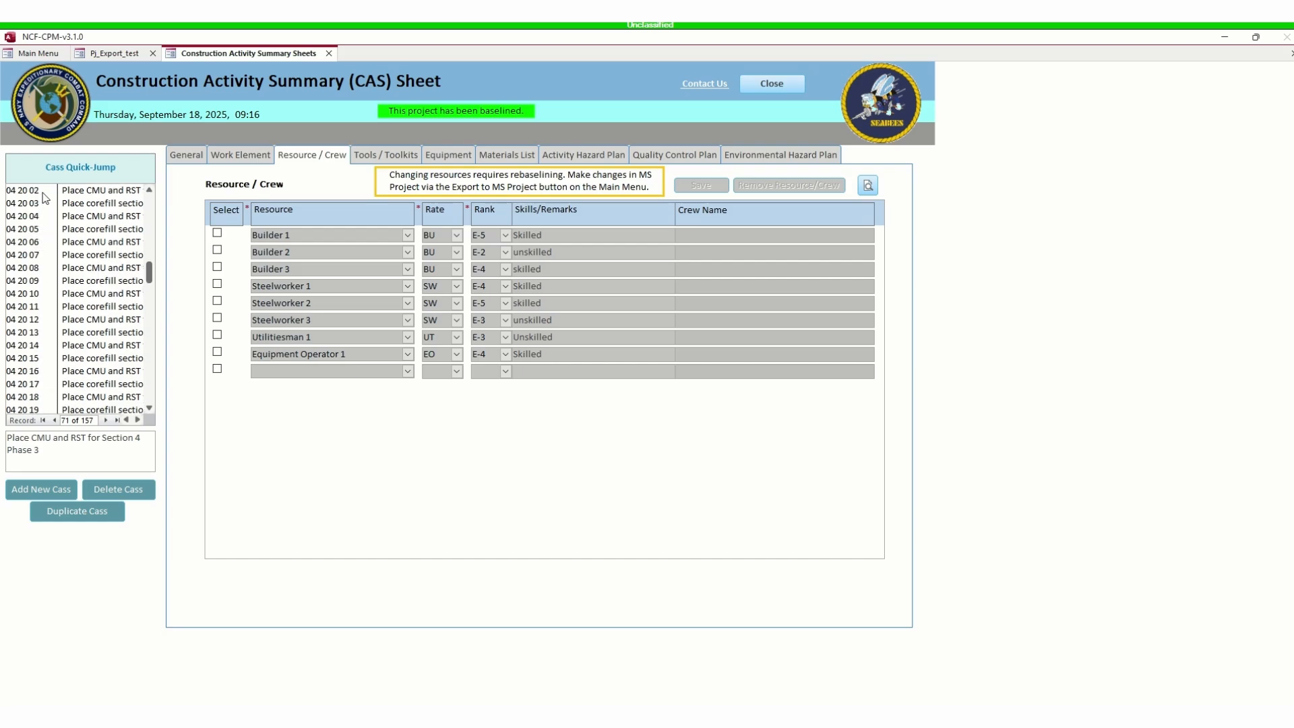
pyautogui.click(44, 187)
pyautogui.click(407, 236)
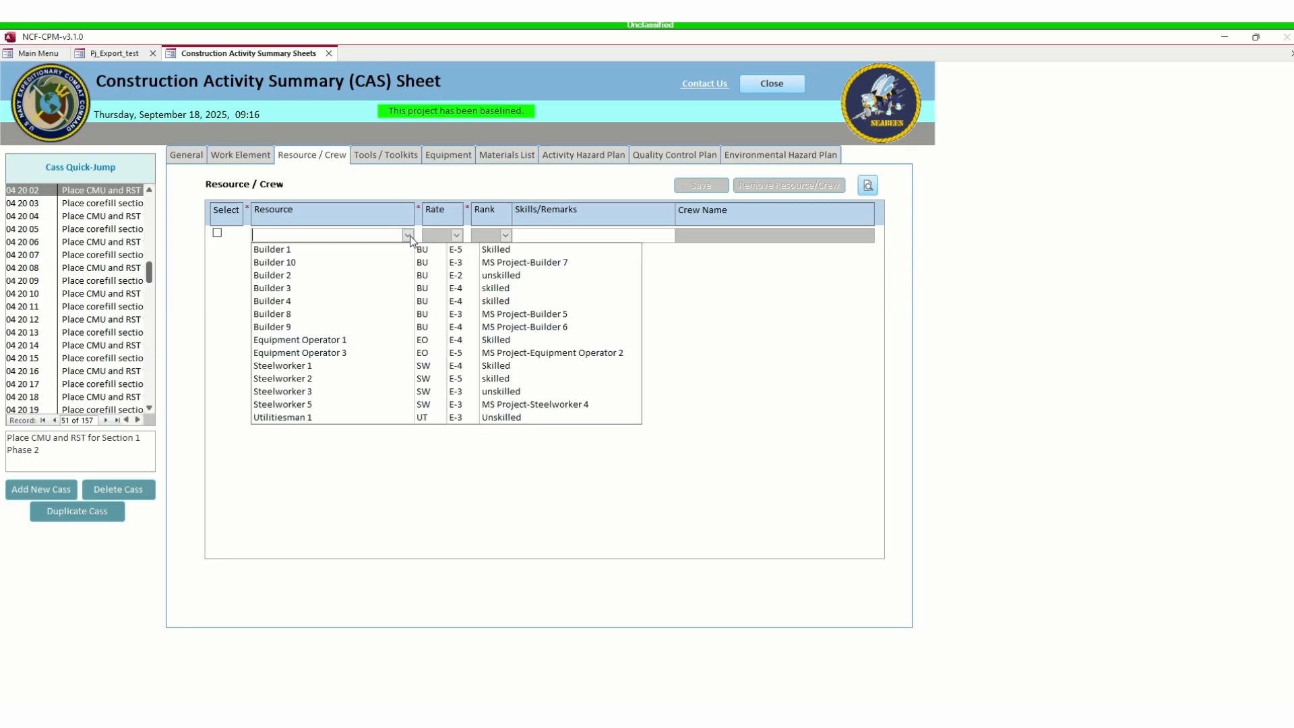
pyautogui.click(348, 252)
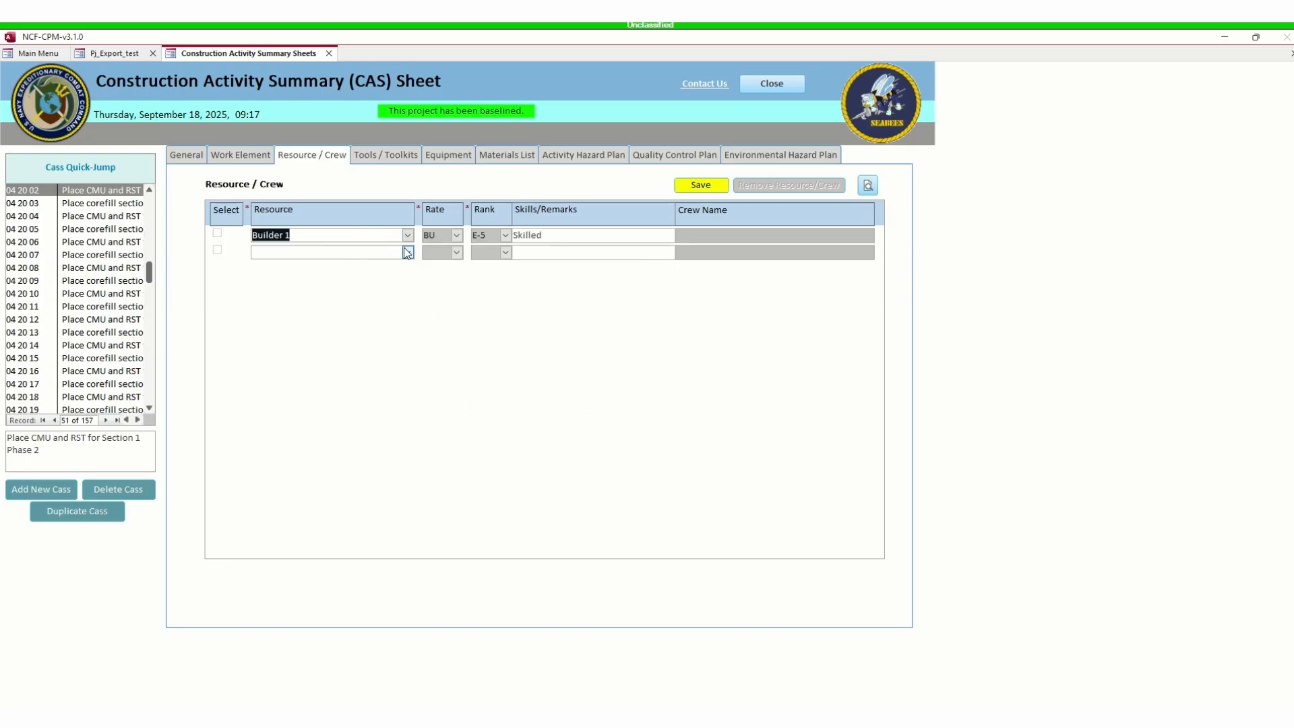
pyautogui.click(407, 252)
pyautogui.click(341, 292)
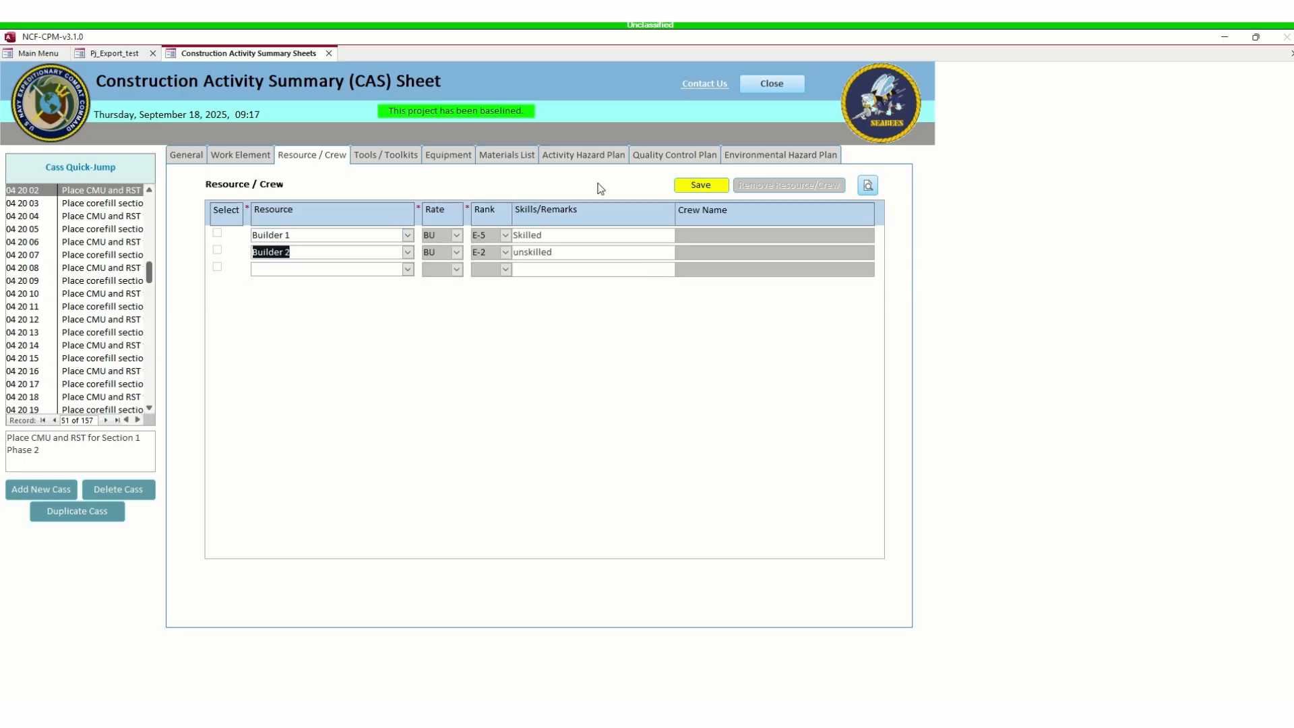
pyautogui.click(692, 188)
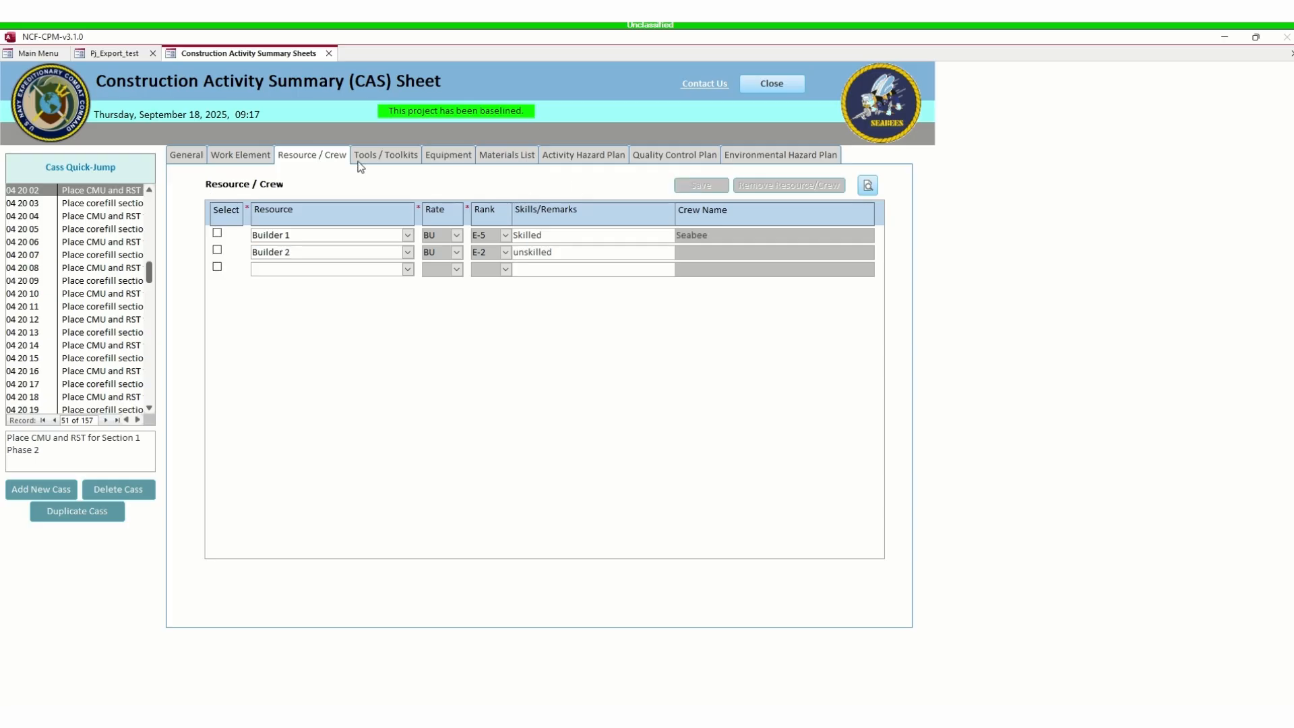
# - Close the CAS sheet and the Incomplete Project Report, and export the project to MS Project, accepting the export warning
pyautogui.click(770, 85)
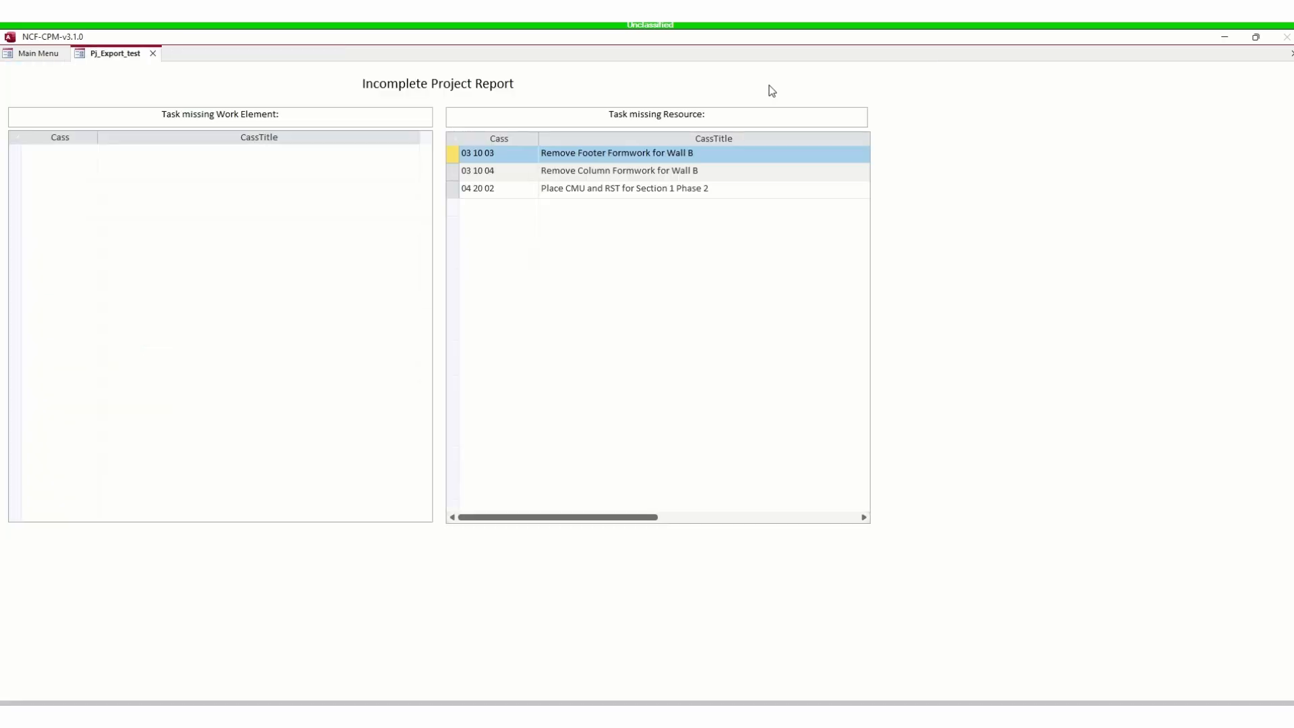
pyautogui.click(153, 53)
pyautogui.click(331, 297)
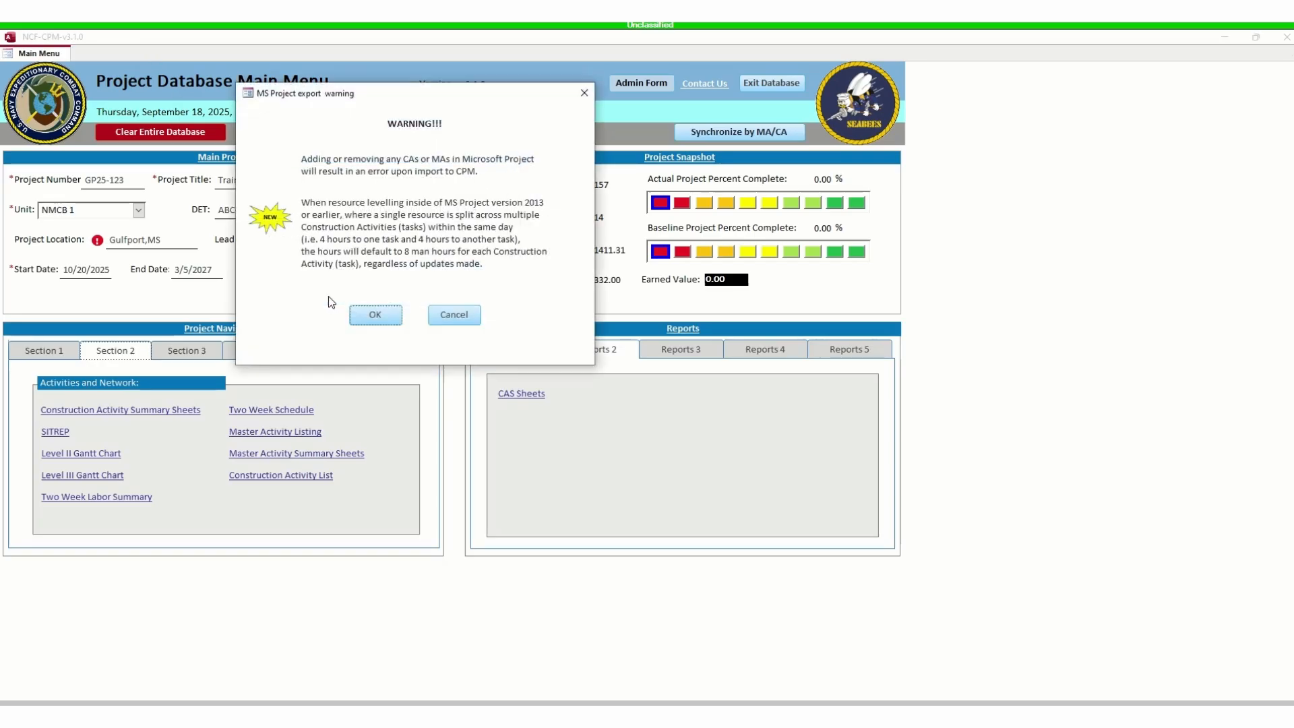
pyautogui.click(375, 316)
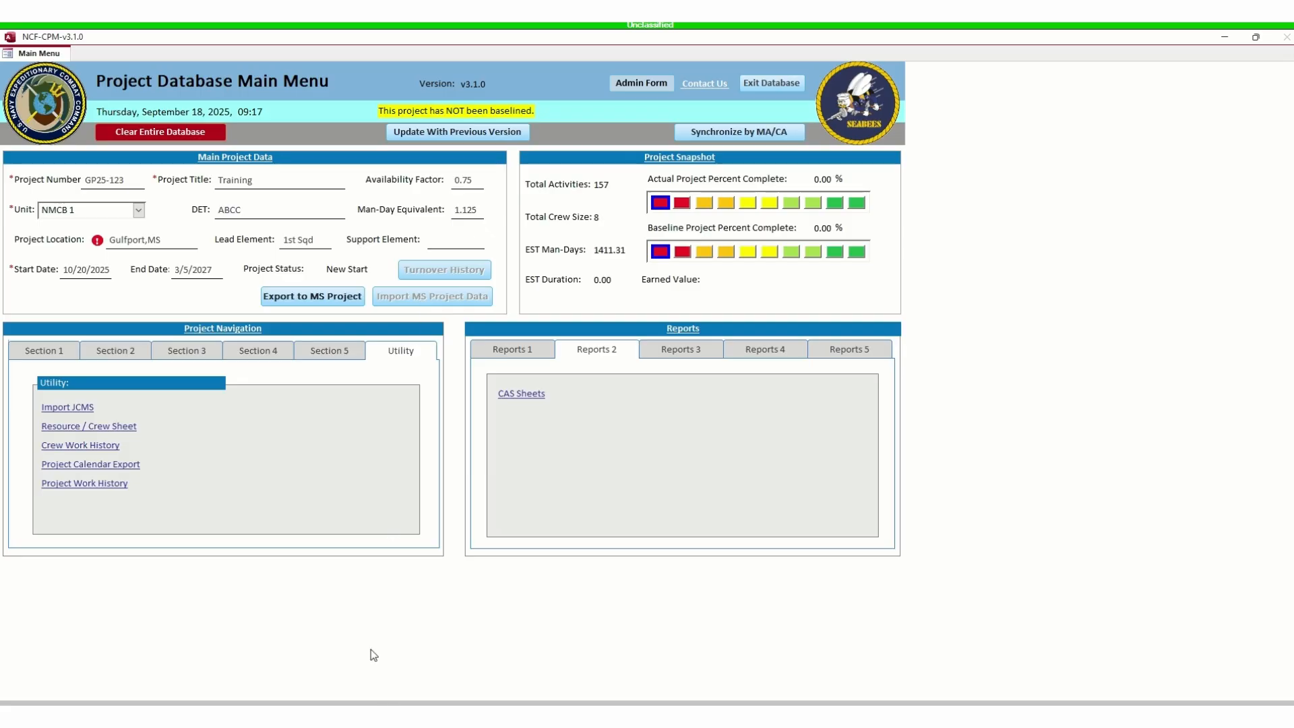
# - Switch to Microsoft Project and save the schedule as Project1 Training3 in the CPM Training 3.1 folder, replacing the existing file
pyautogui.click(413, 720)
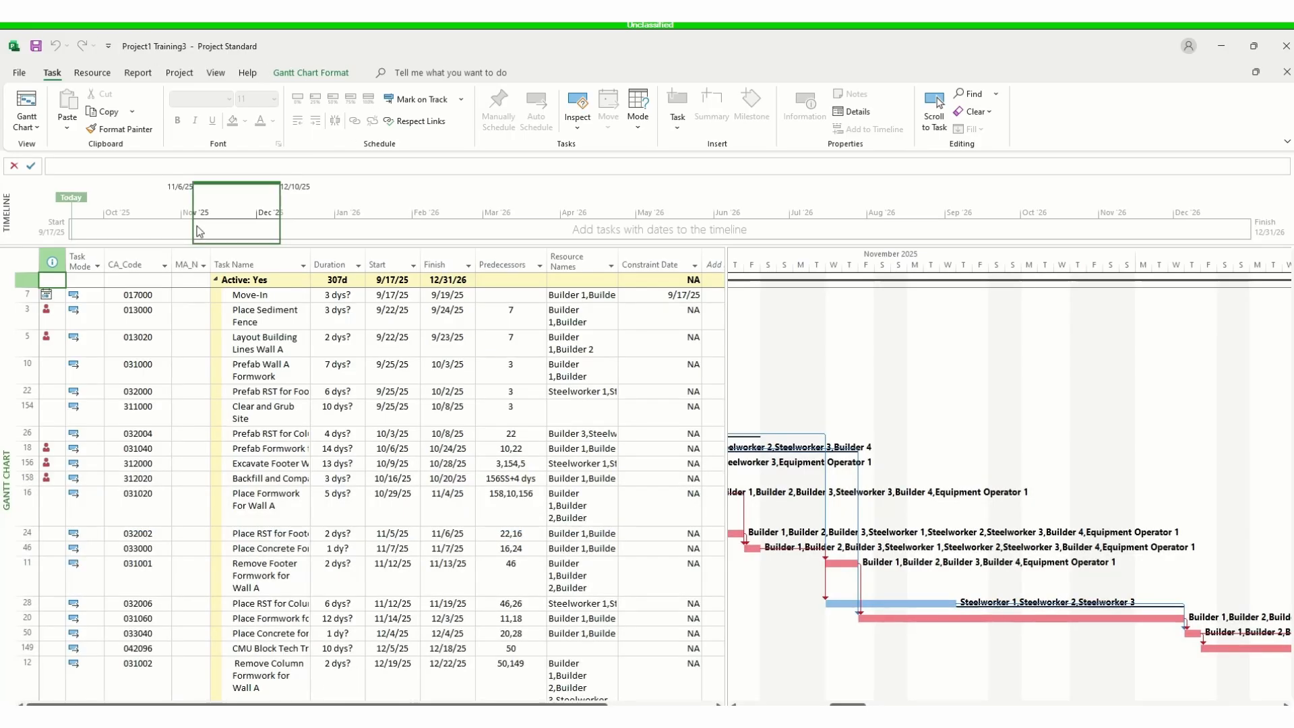
pyautogui.click(18, 74)
pyautogui.click(47, 252)
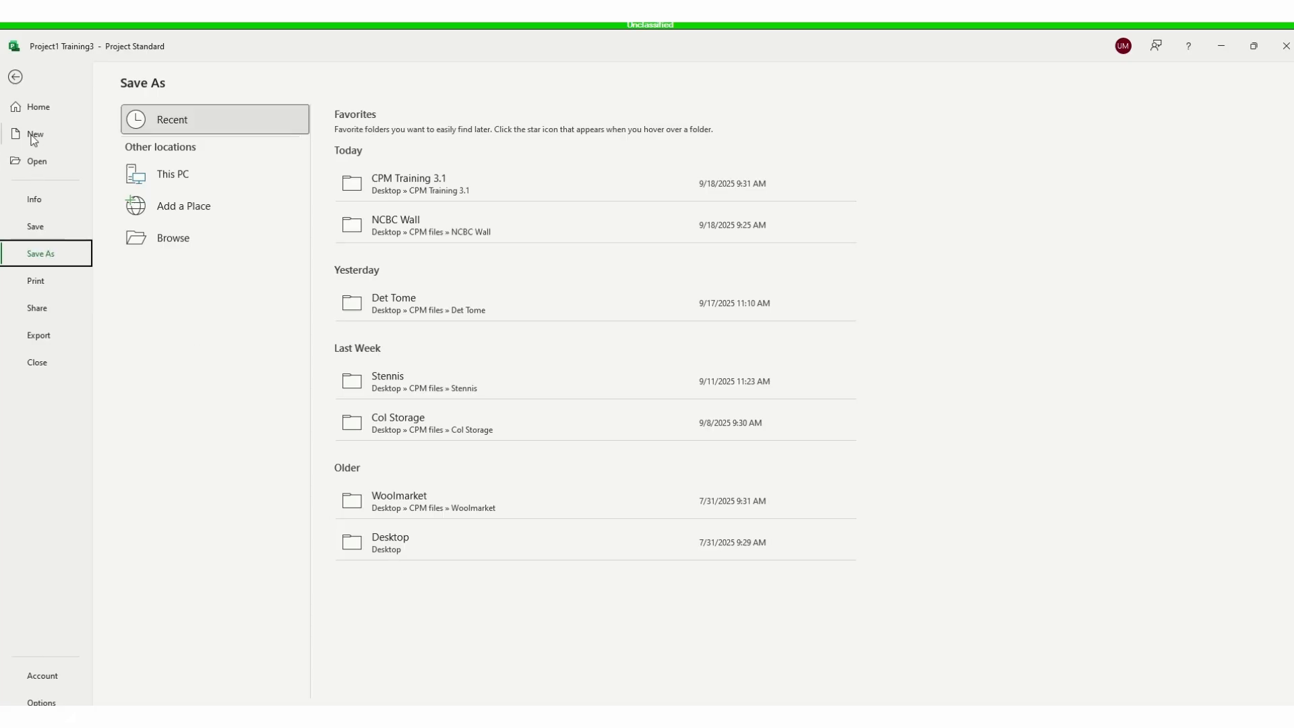
pyautogui.click(410, 192)
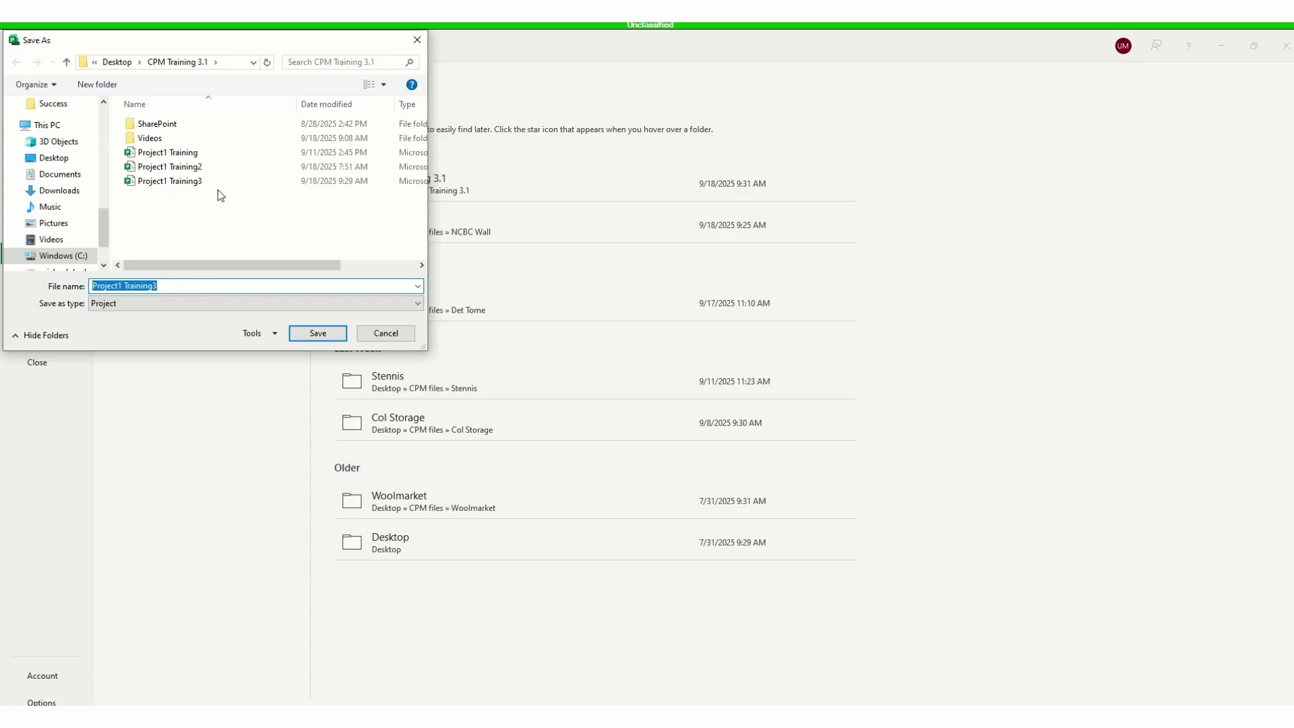
pyautogui.click(328, 335)
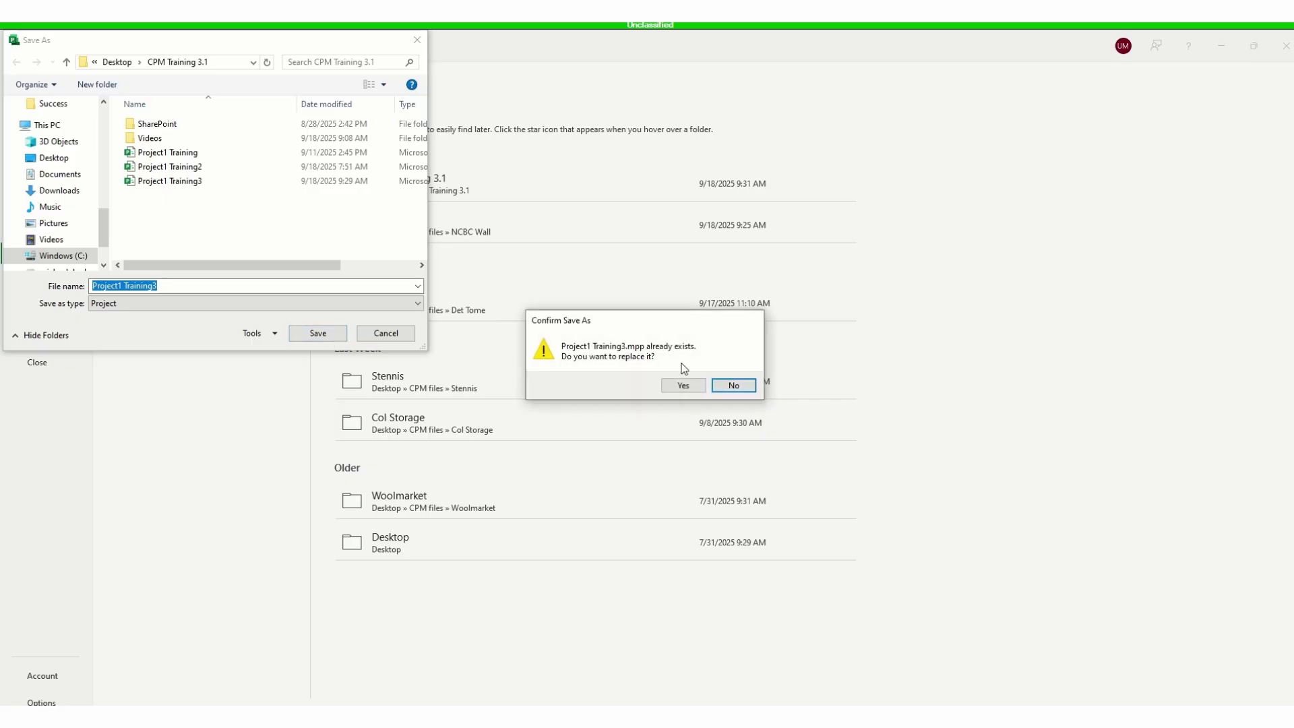
pyautogui.click(680, 387)
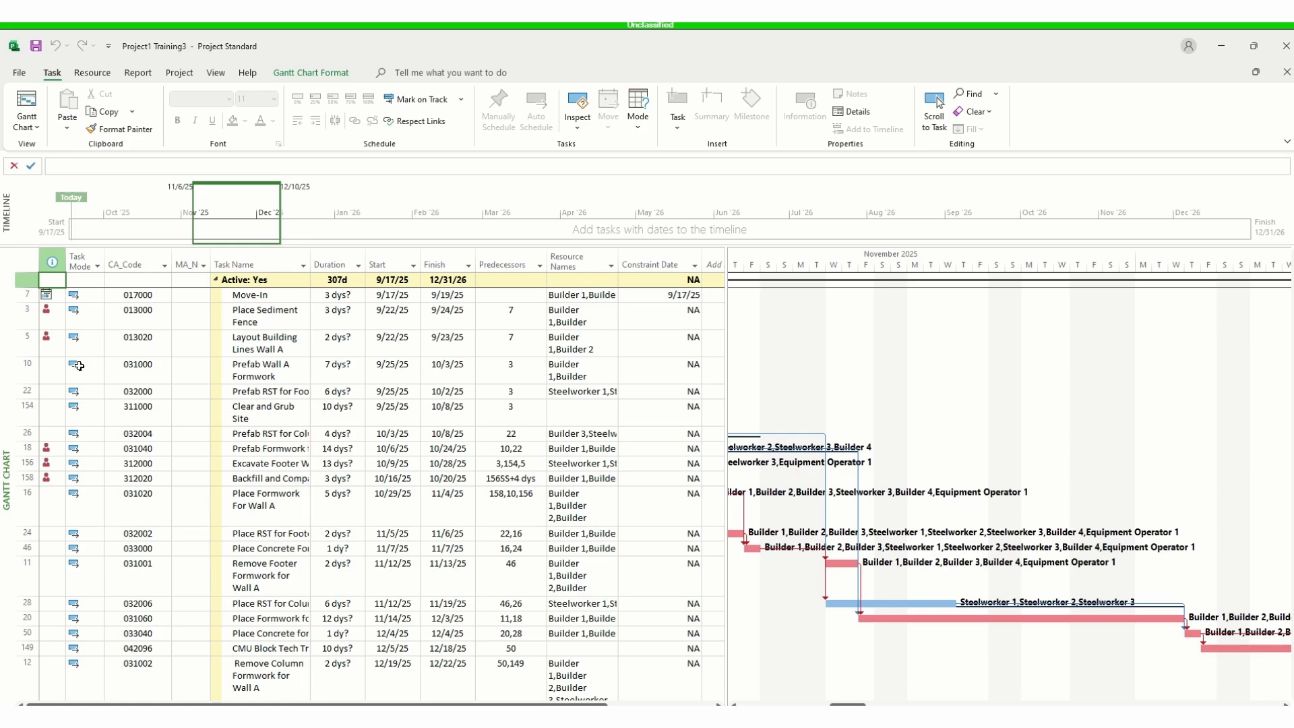
# - Check through the exported task list and set the baseline for the entire project
pyautogui.scroll(-15, 59, 324)
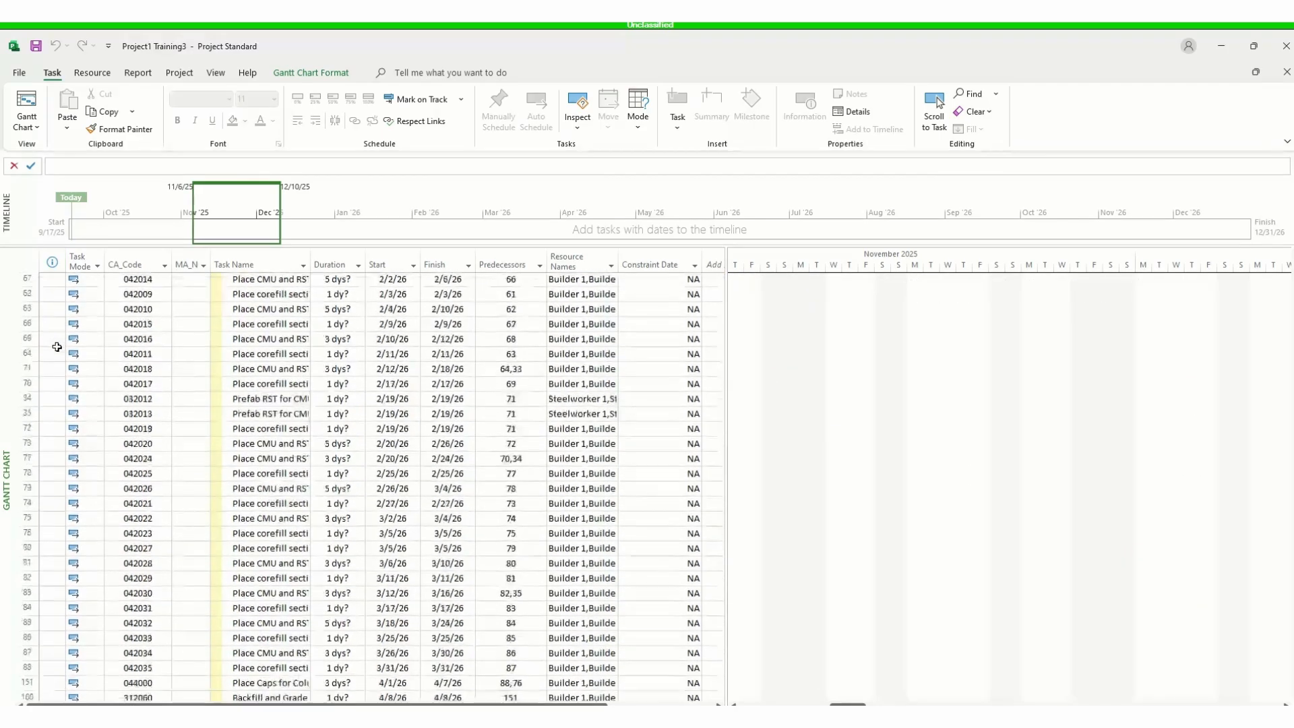
pyautogui.scroll(-15, 58, 347)
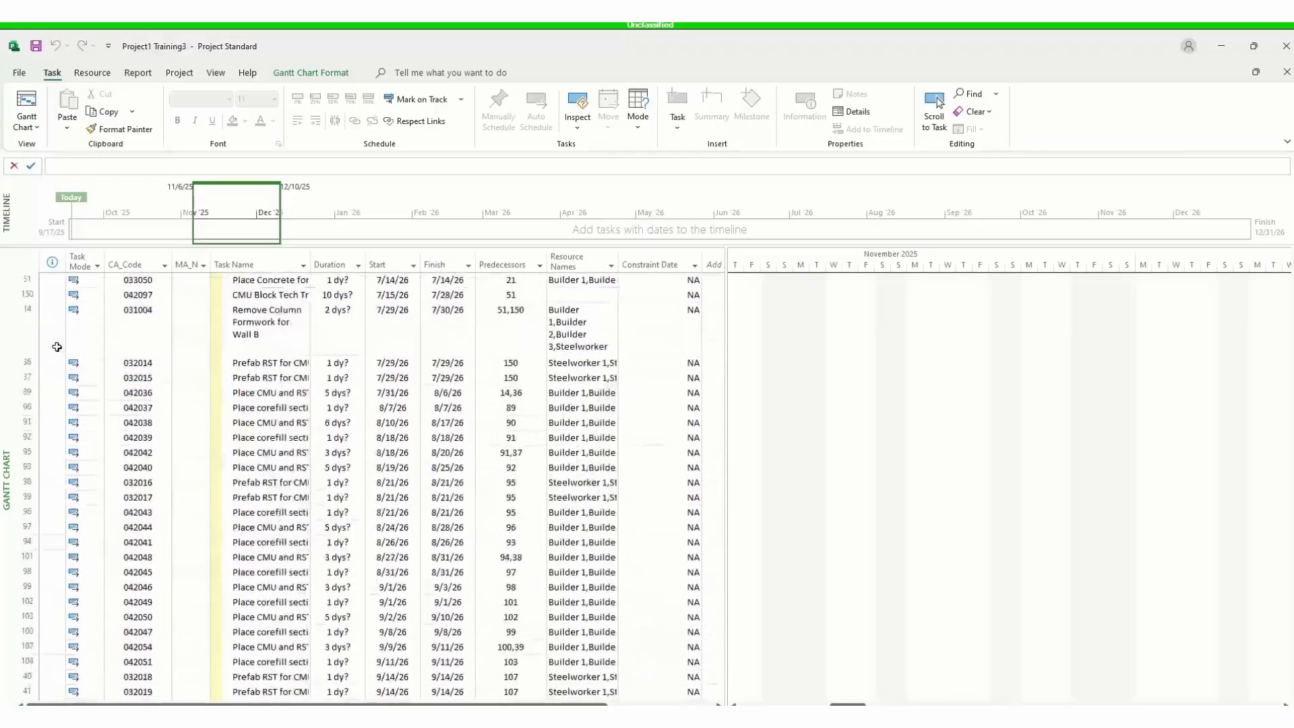
pyautogui.scroll(-10, 58, 346)
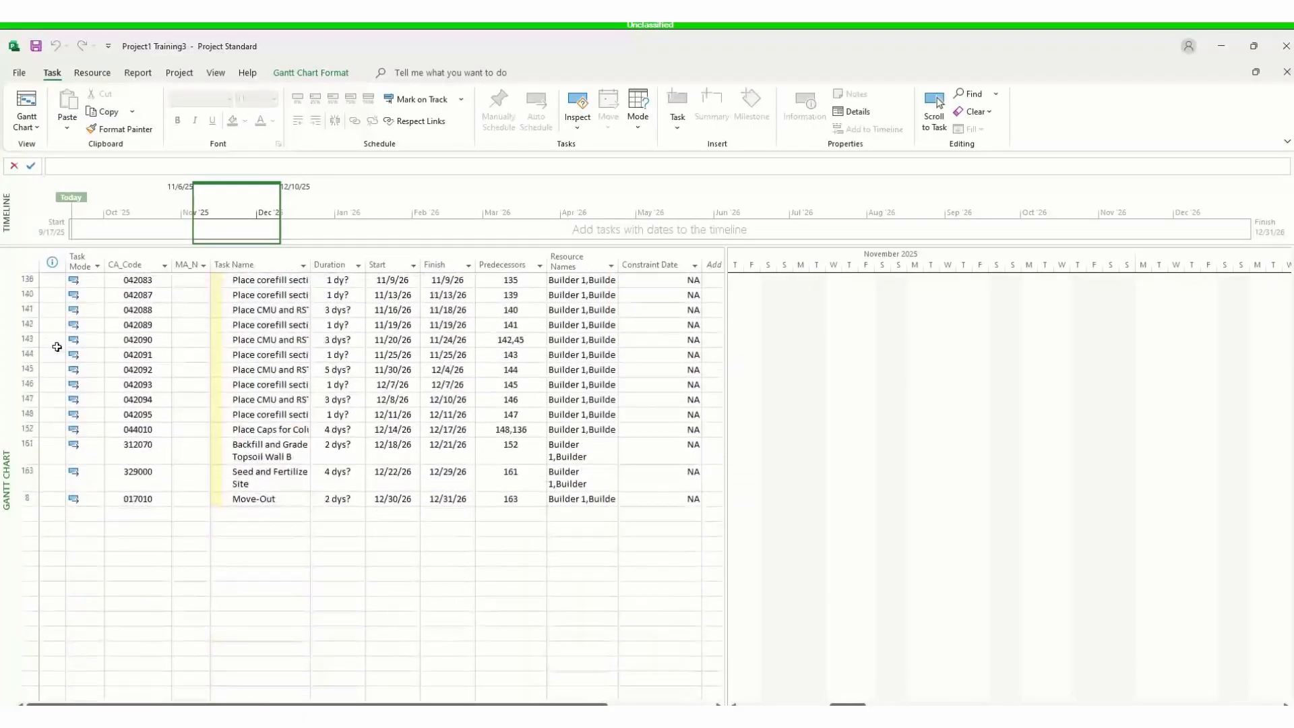
pyautogui.scroll(20, 57, 346)
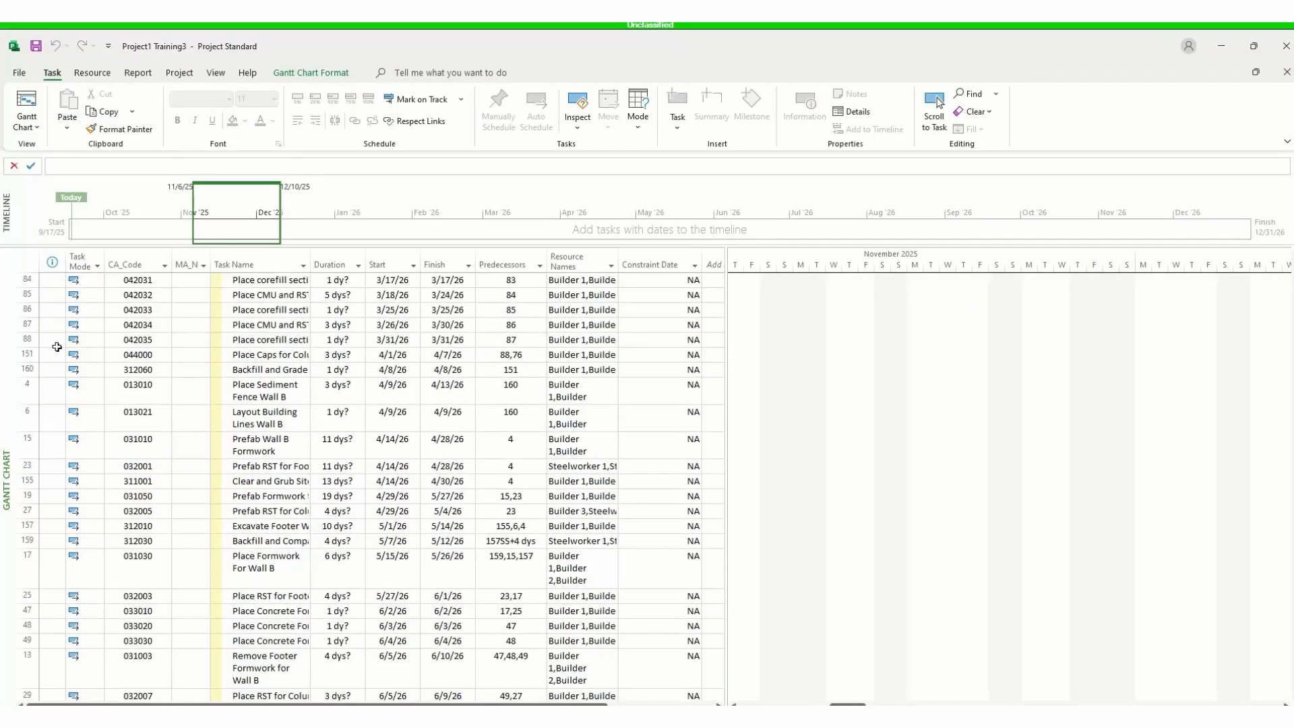
pyautogui.scroll(15, 57, 346)
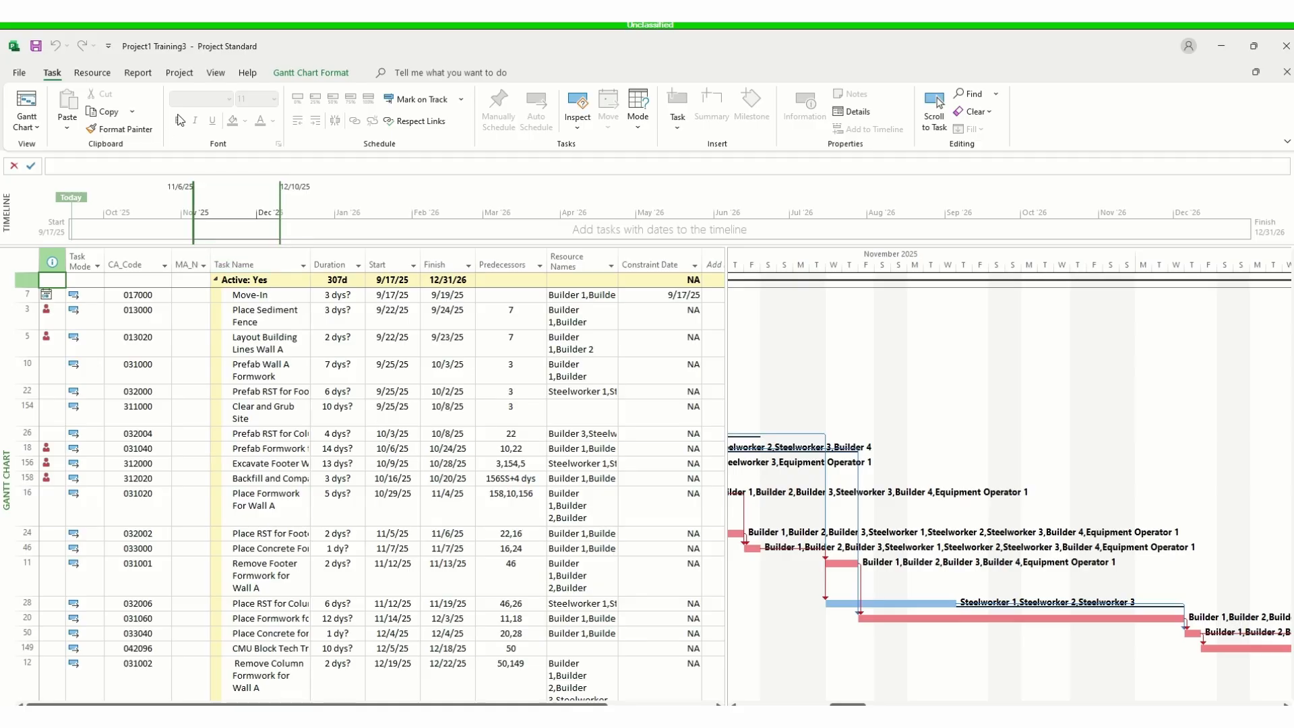
pyautogui.click(179, 74)
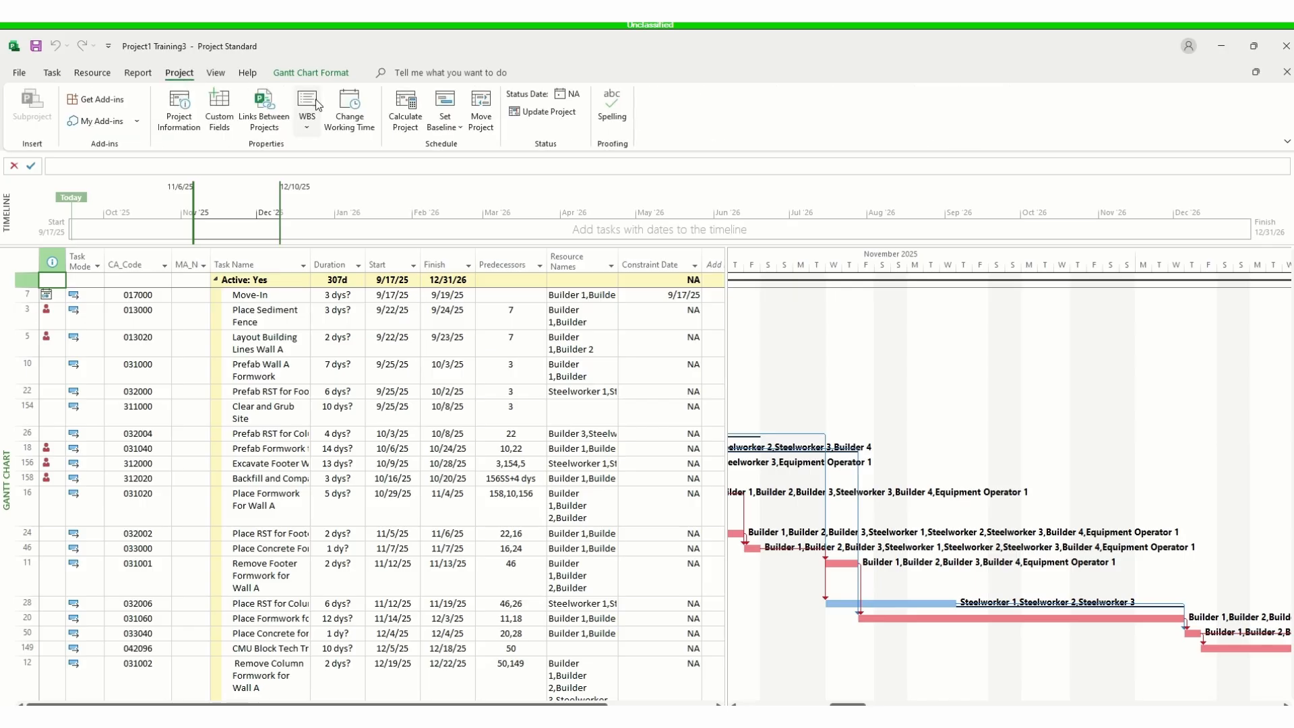
pyautogui.click(447, 132)
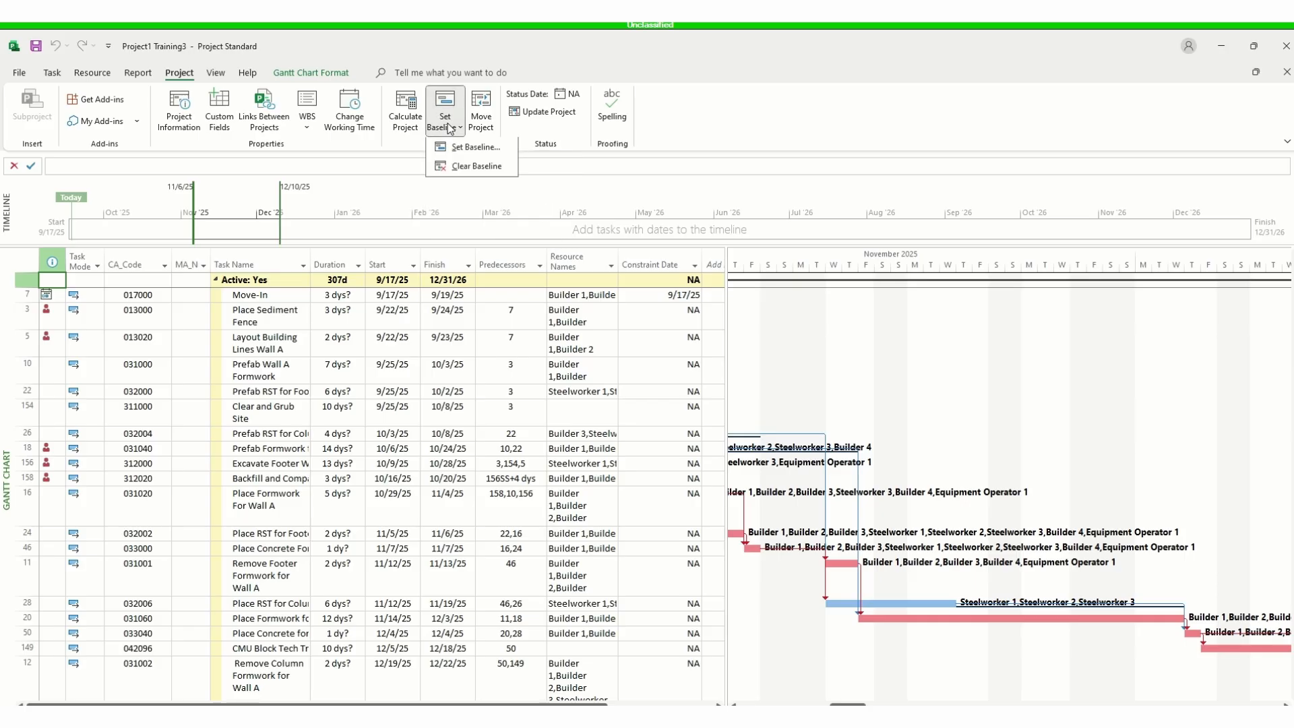
pyautogui.click(463, 148)
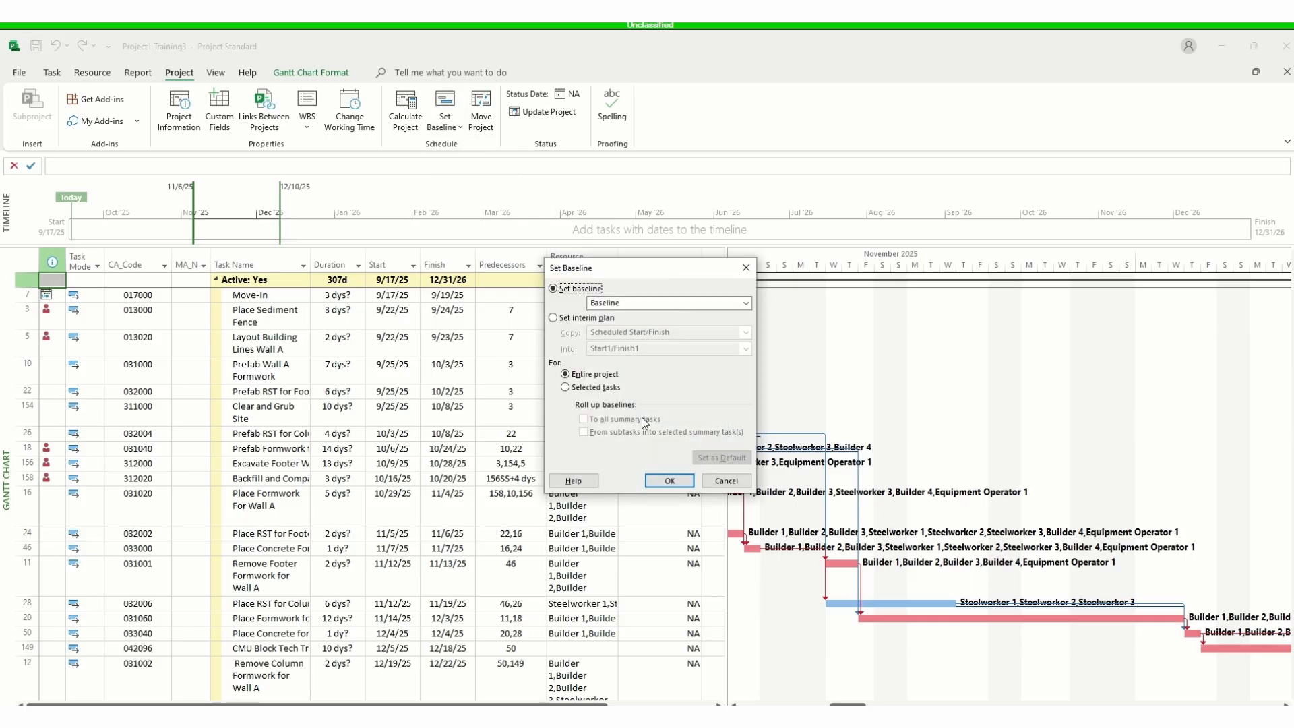
pyautogui.click(682, 481)
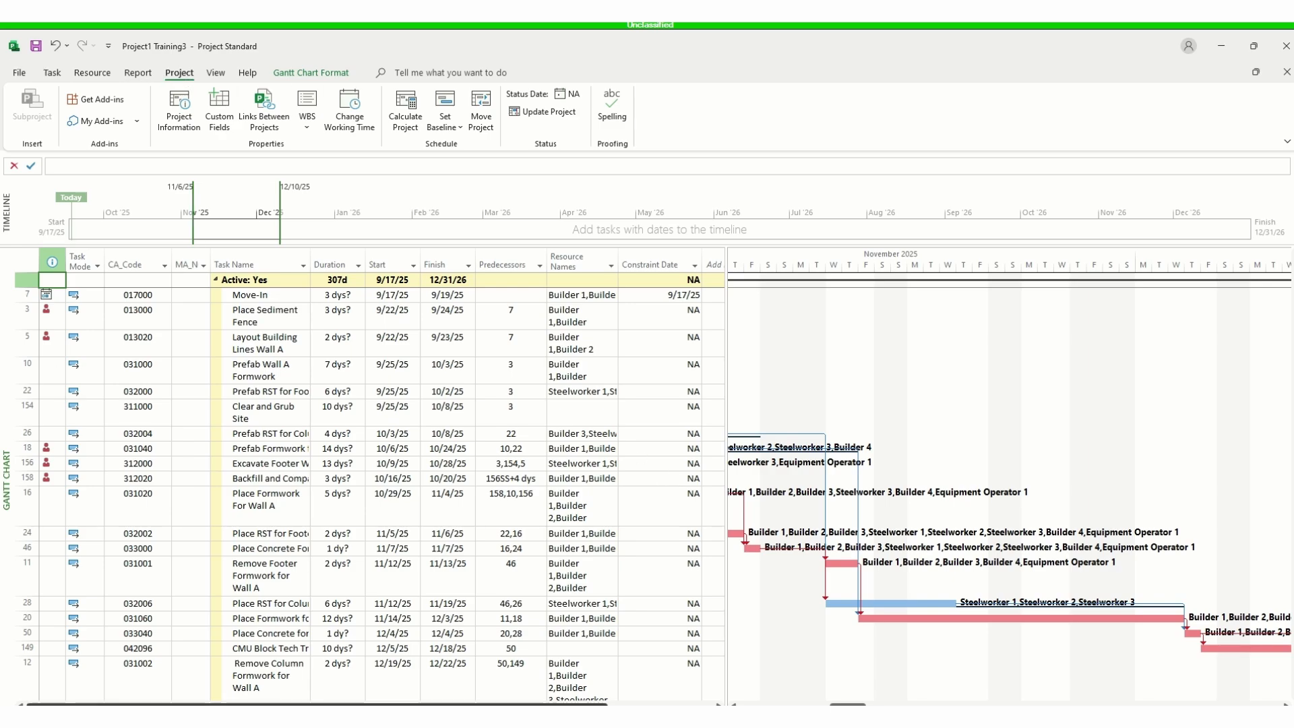
# - Check the project database's main menu, return to Microsoft Project, and close the Project1 Training3 schedule, saving its changes
pyautogui.click(499, 716)
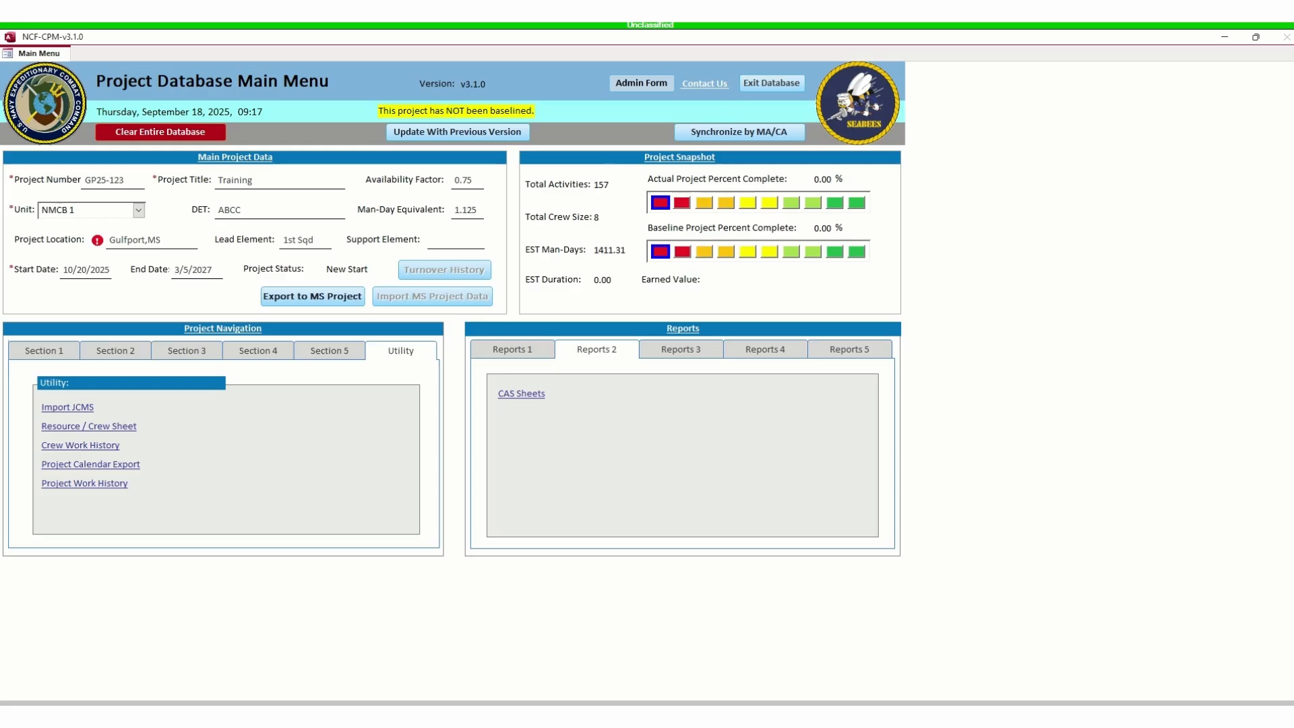
pyautogui.click(413, 716)
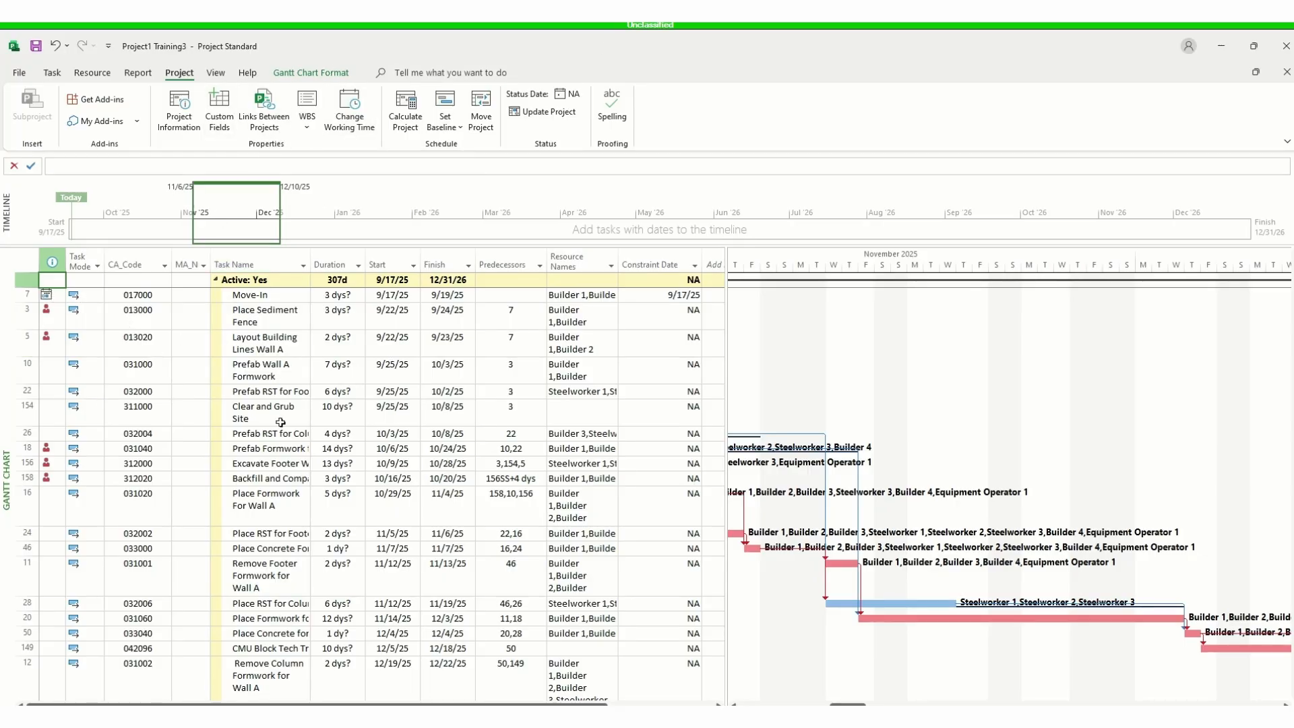
pyautogui.click(1277, 60)
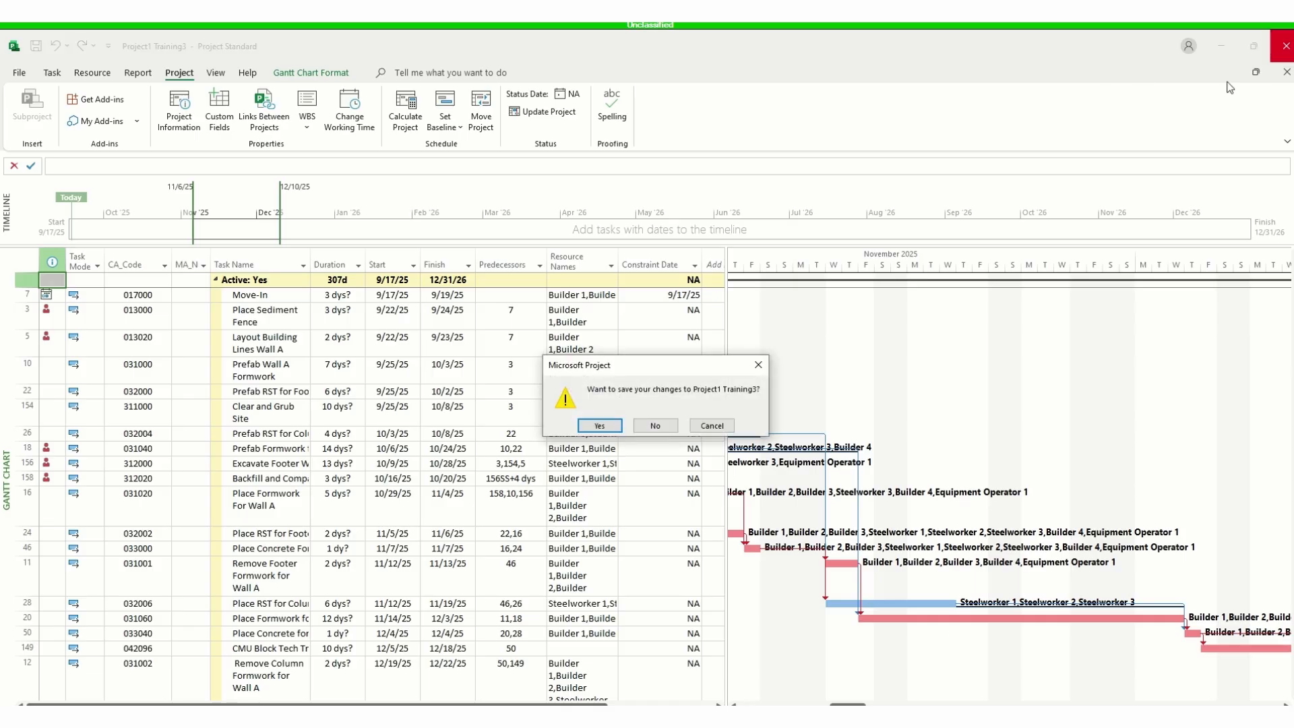
pyautogui.click(597, 425)
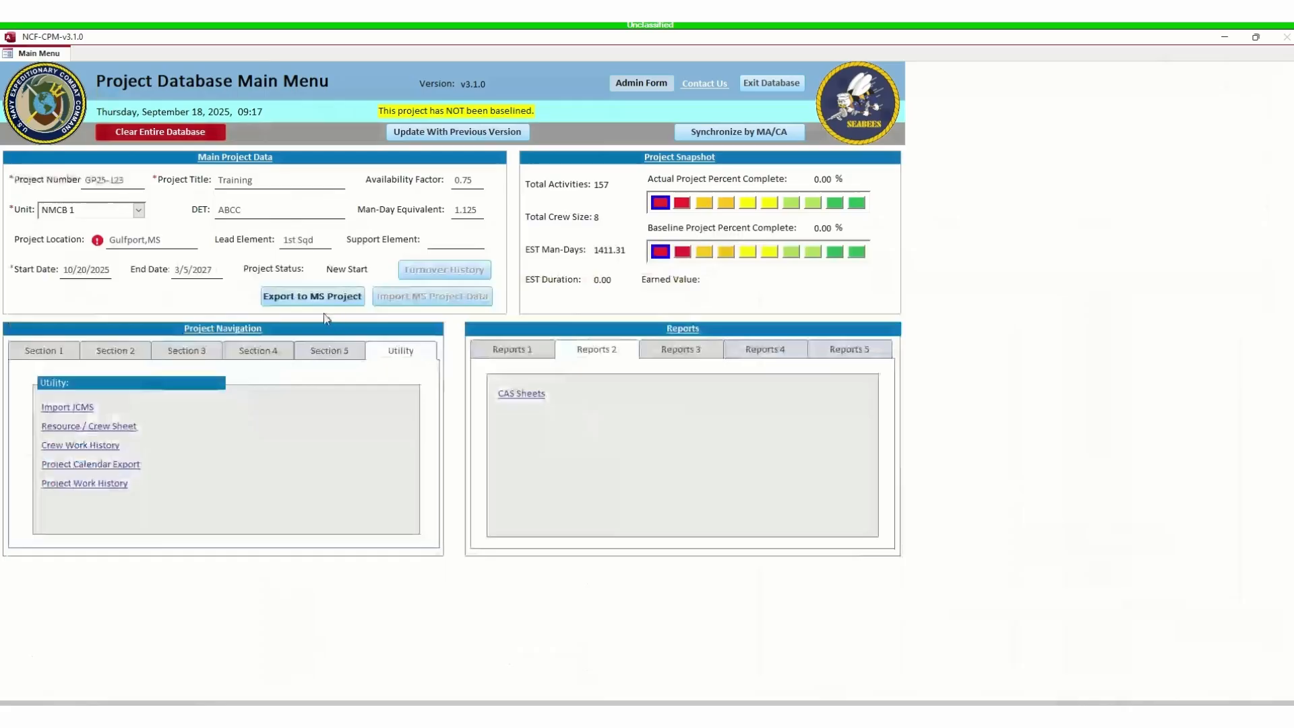
# - Try to export the project to MS Project again from the project database, and open the Construction Activity Summary Sheets
pyautogui.click(317, 298)
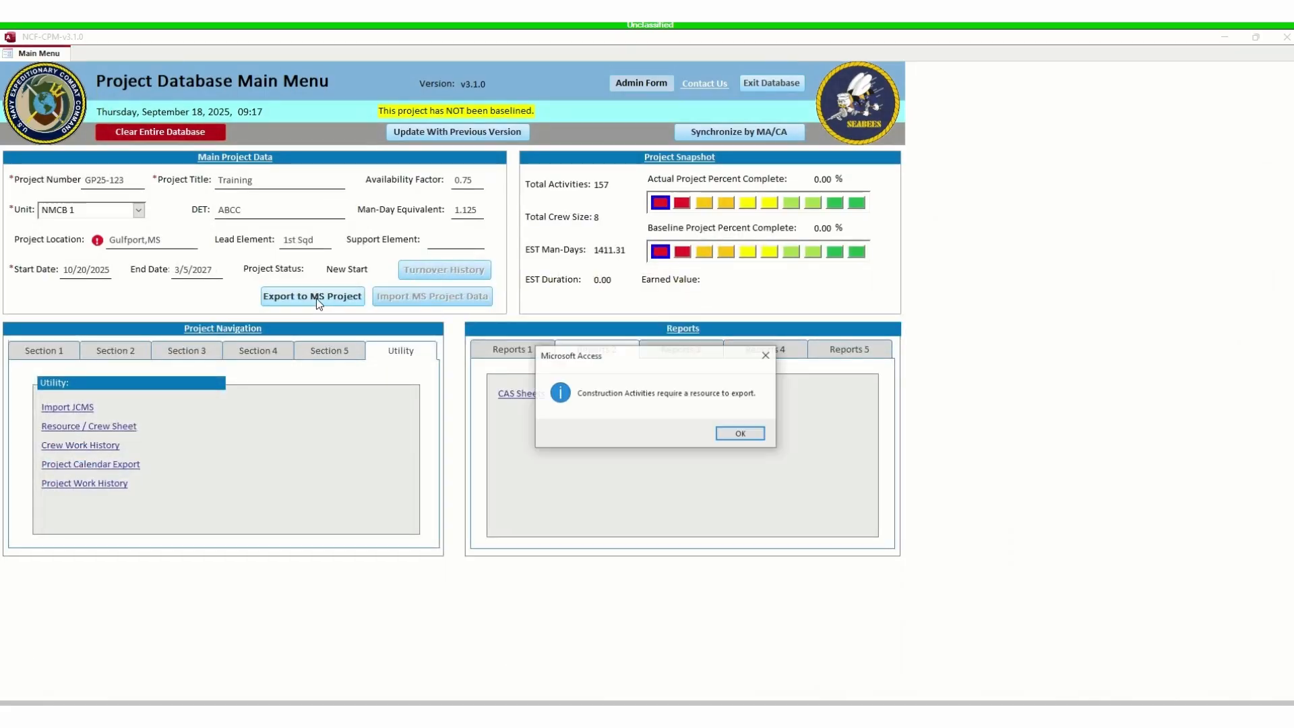
pyautogui.click(743, 436)
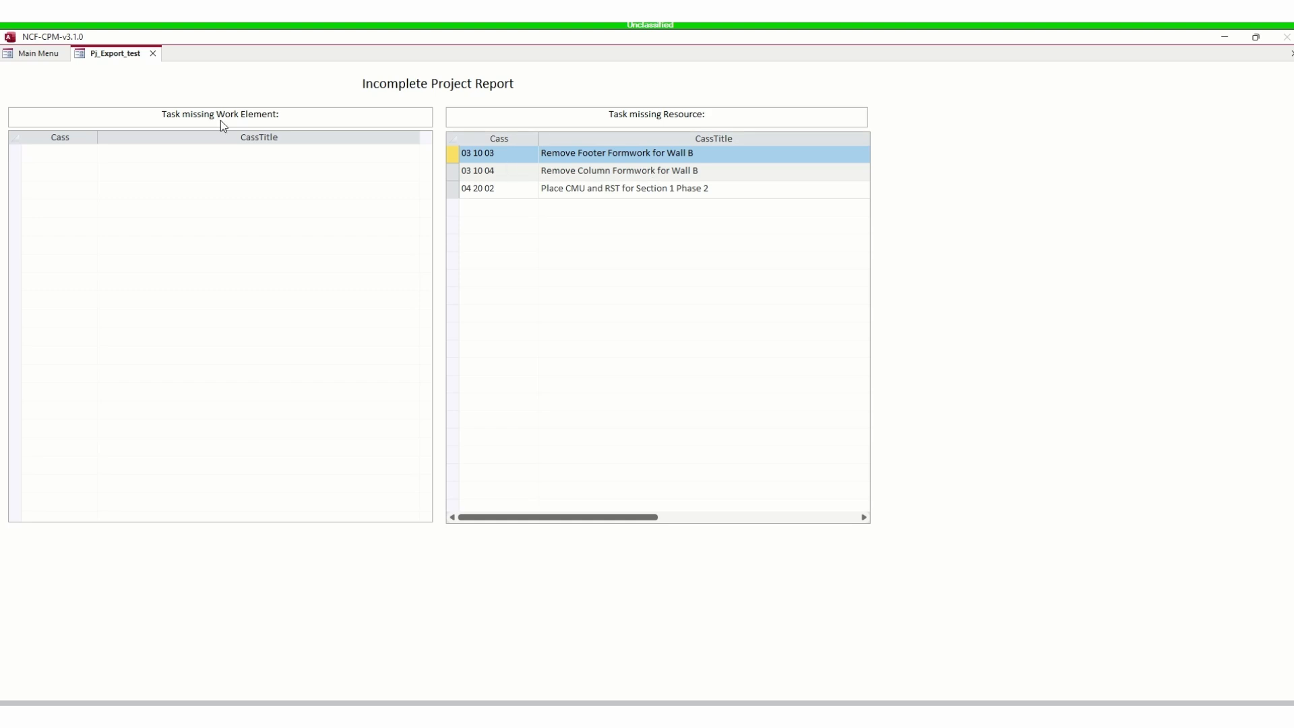
pyautogui.click(46, 55)
pyautogui.click(112, 351)
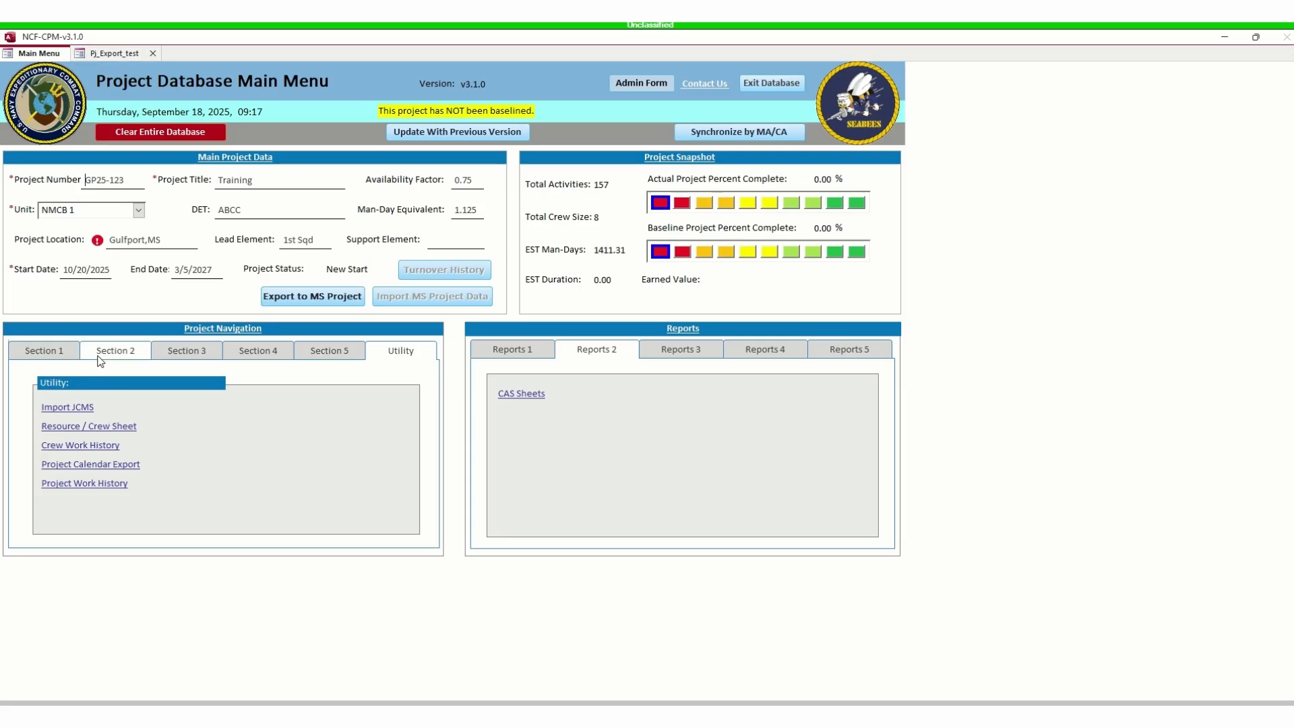
pyautogui.click(141, 412)
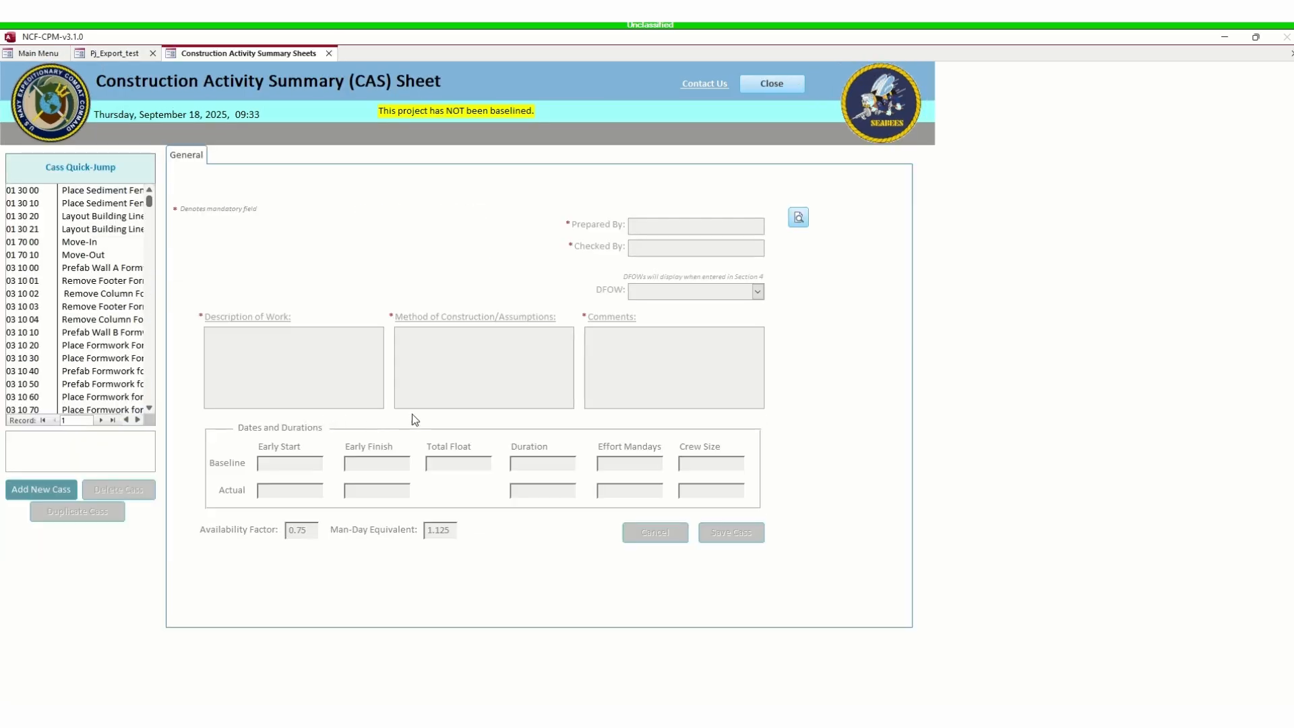
# - Assign Builder 3 and Builder 4 to activity 03 10 03, Remove Footer Formwork for Wall B, and save
pyautogui.scroll(-1, 39, 364)
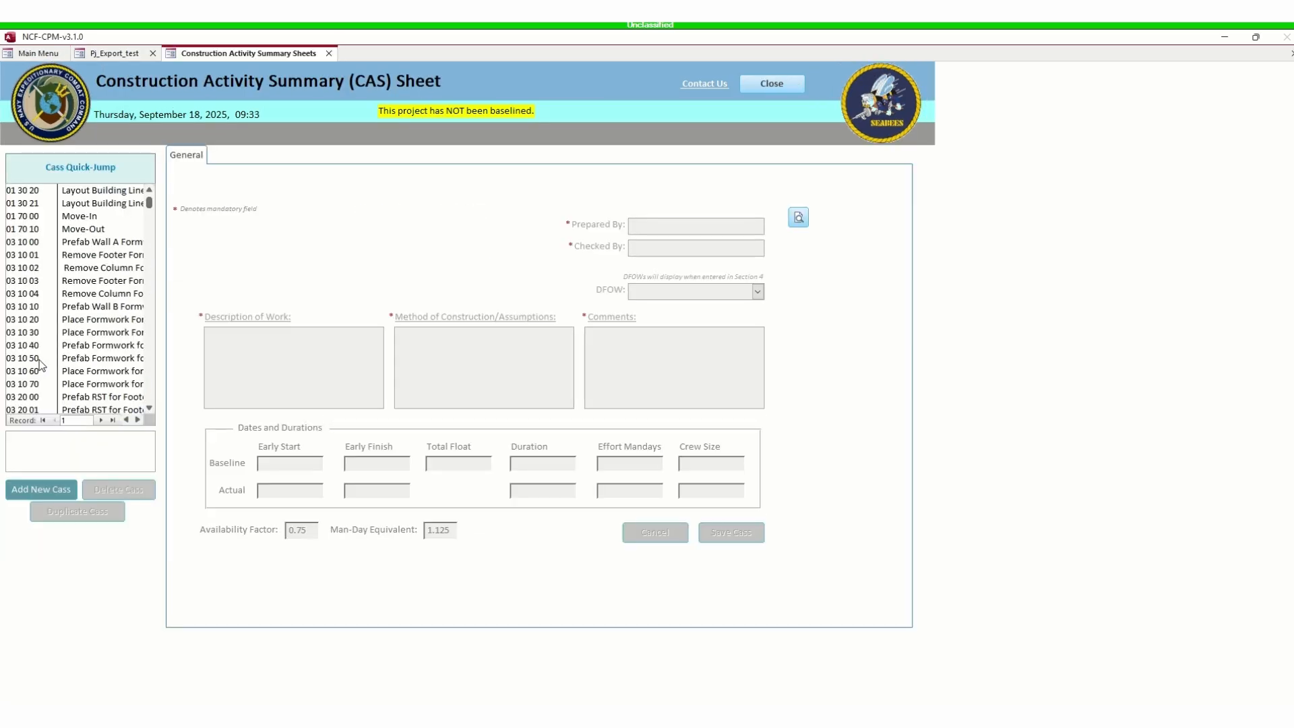
pyautogui.scroll(-1, 40, 364)
pyautogui.scroll(1, 40, 362)
pyautogui.scroll(-2, 41, 361)
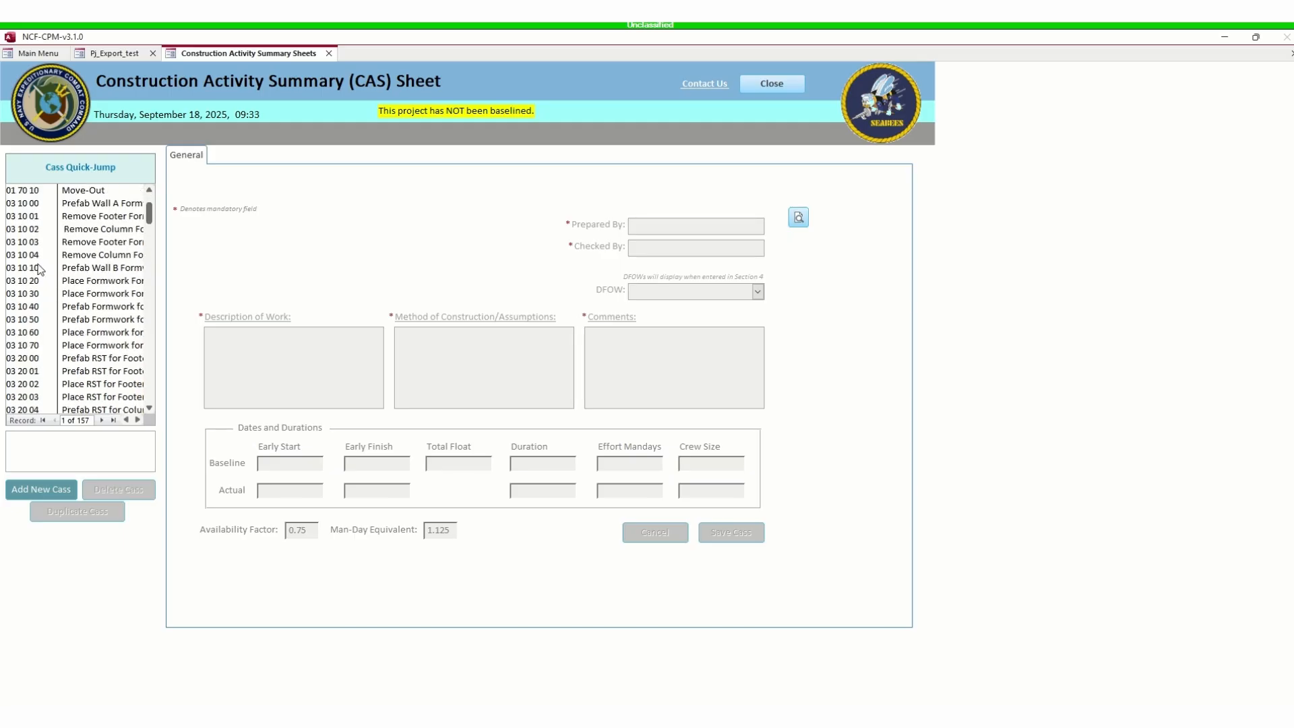
pyautogui.click(39, 246)
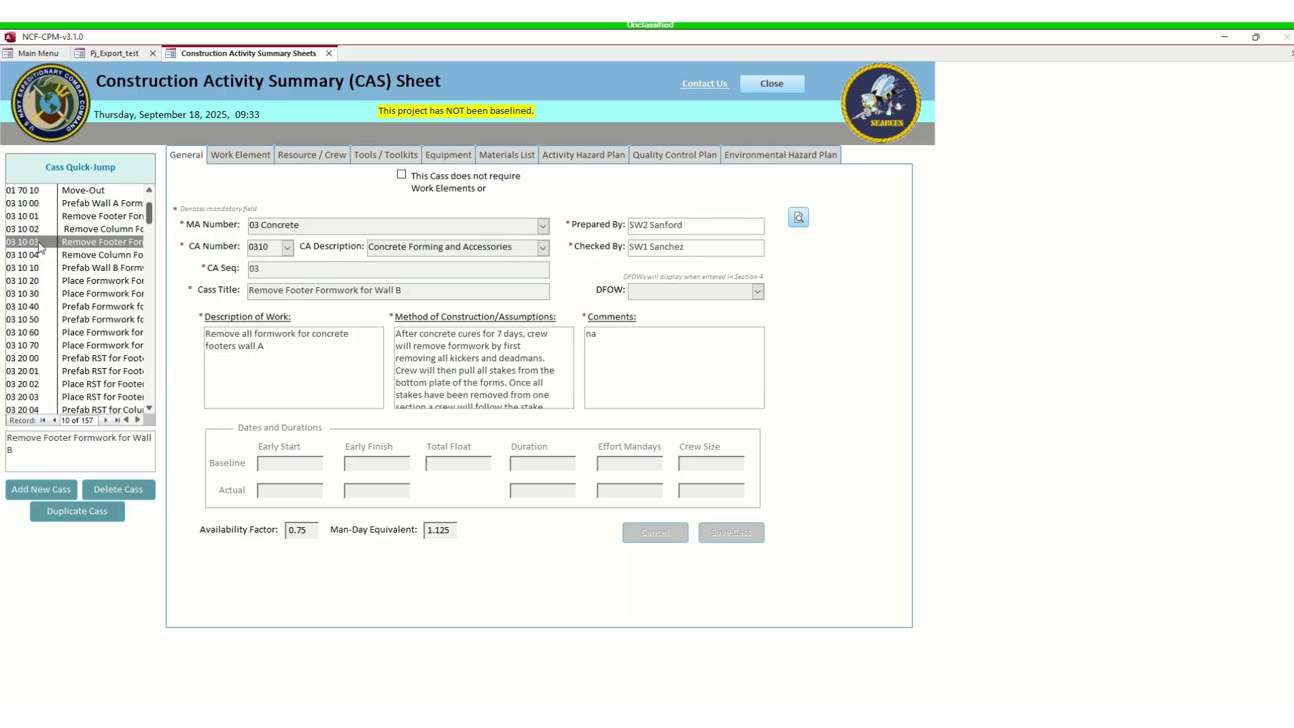
pyautogui.click(299, 155)
pyautogui.click(407, 235)
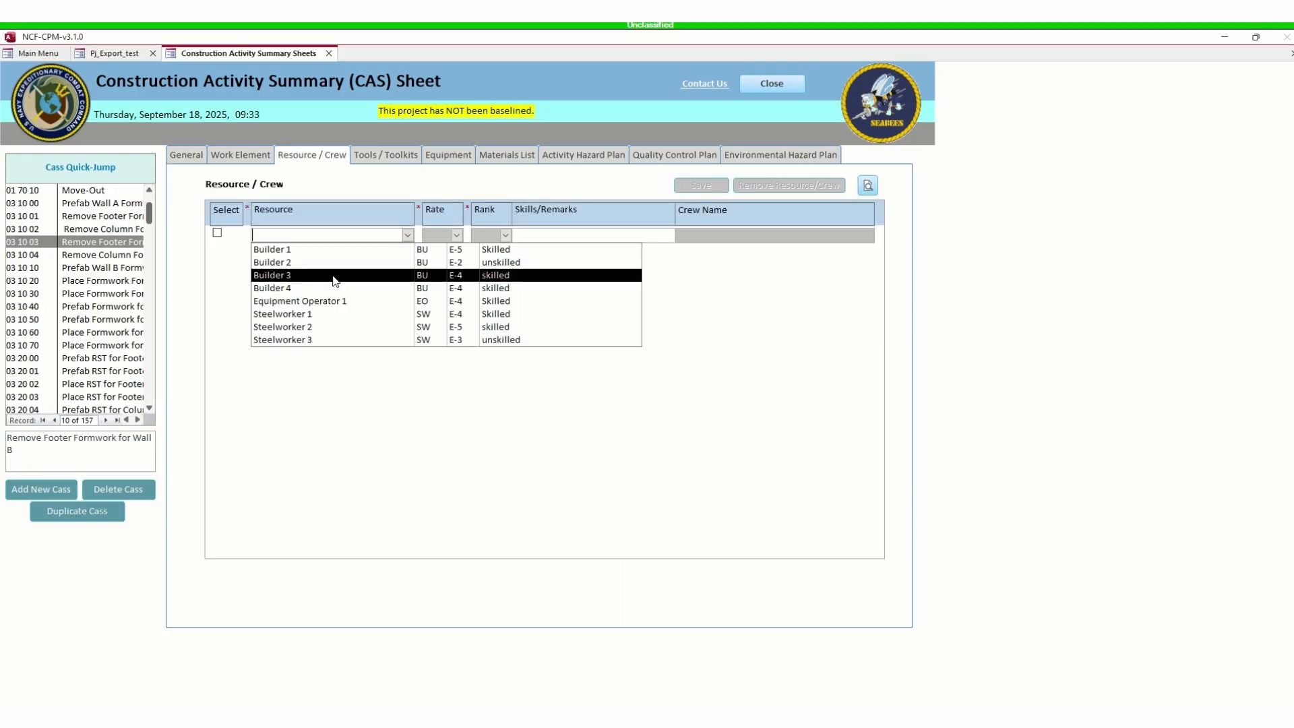
pyautogui.click(335, 276)
pyautogui.click(407, 252)
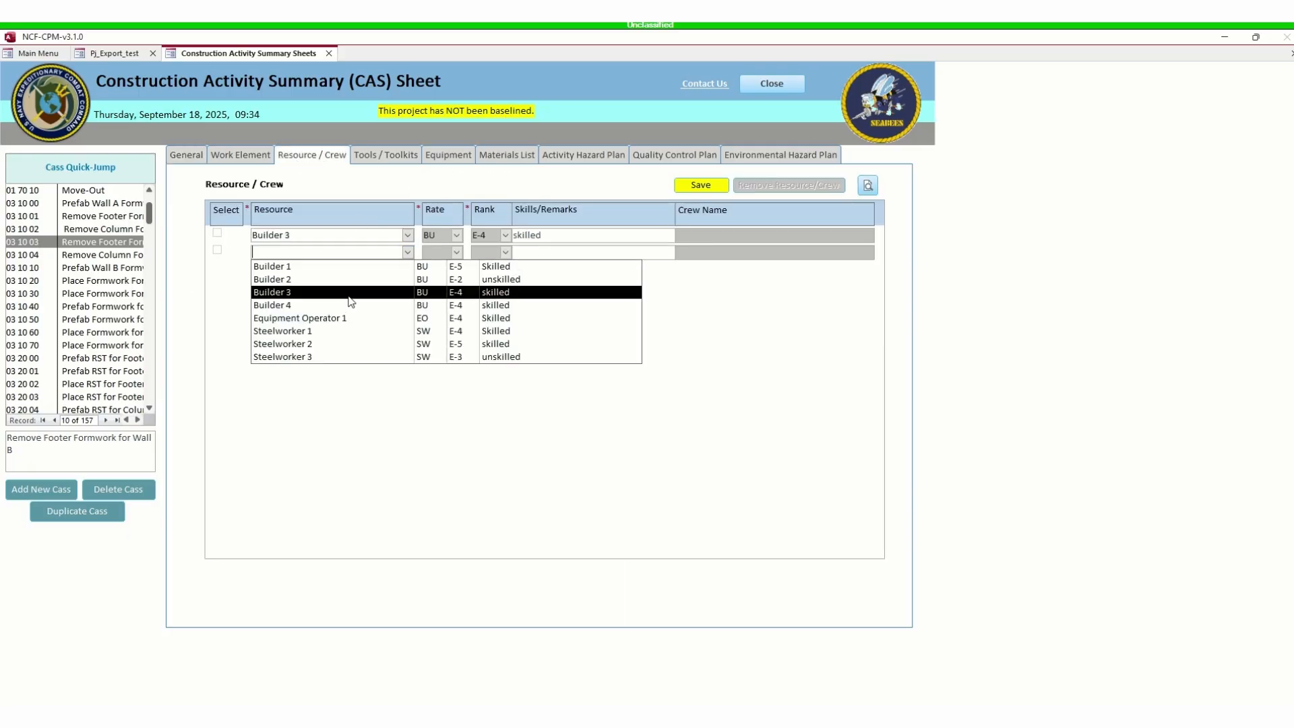
pyautogui.click(349, 307)
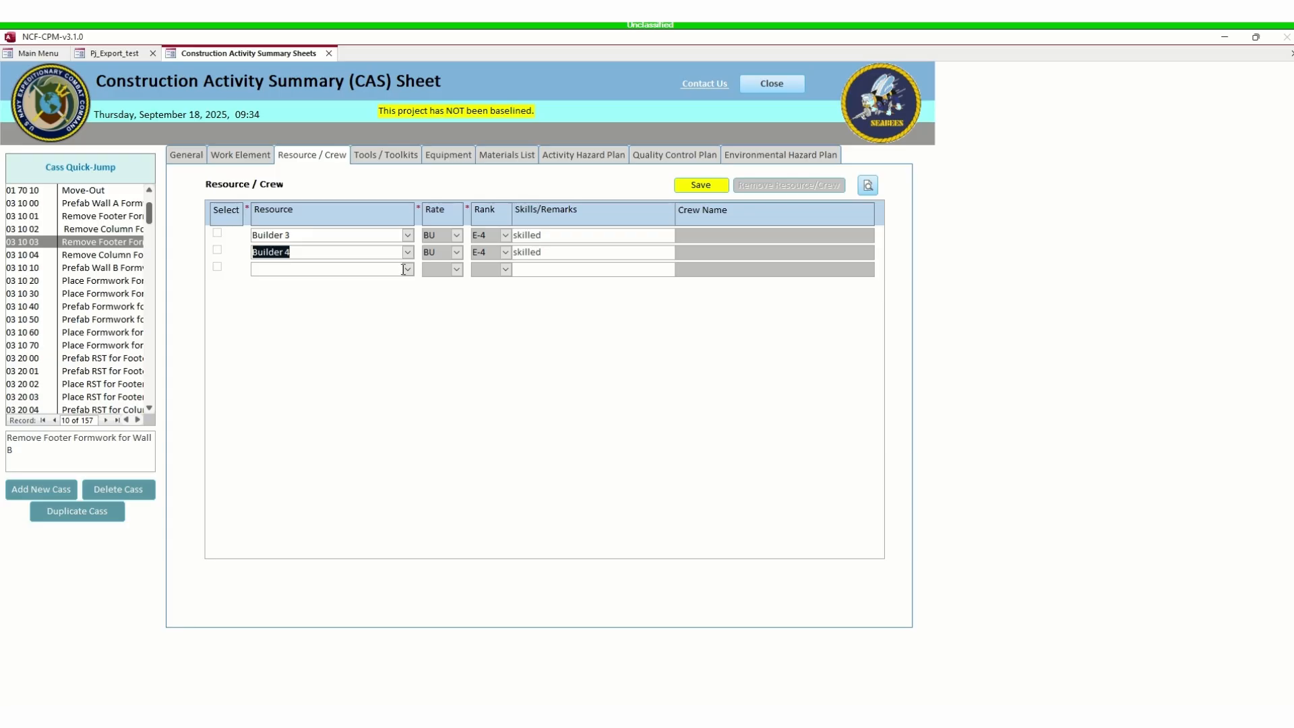
pyautogui.click(722, 186)
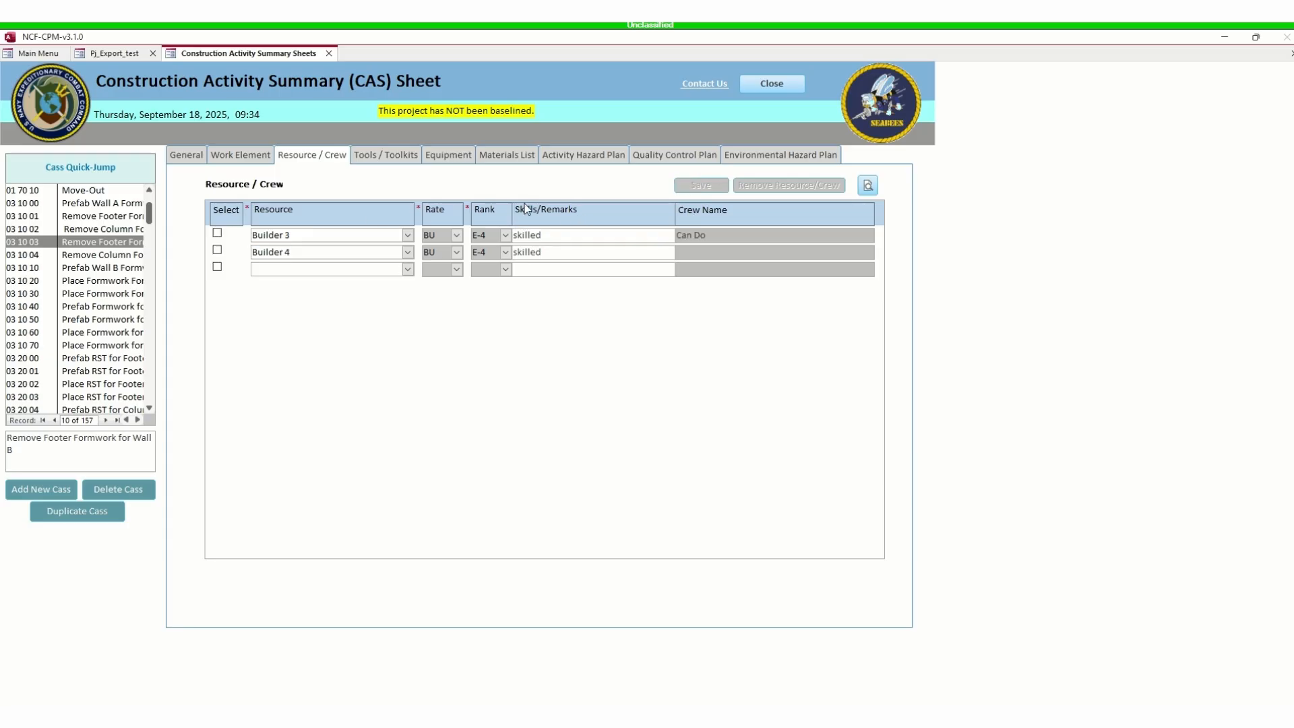
# - Assign Builder 2 and Builder 3 as resources of activity 03 10 04, Remove Column Formwork for Wall B, and save
pyautogui.click(93, 258)
pyautogui.click(408, 235)
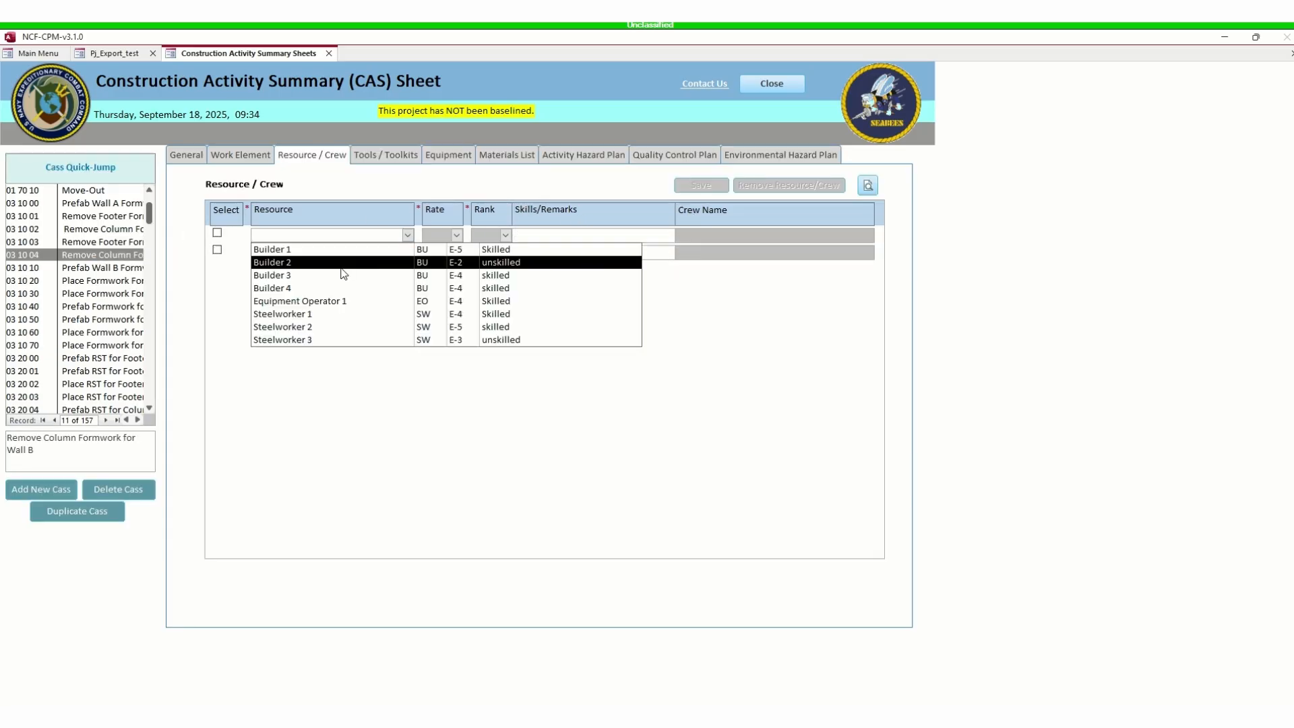
pyautogui.click(342, 265)
pyautogui.click(407, 252)
pyautogui.click(323, 292)
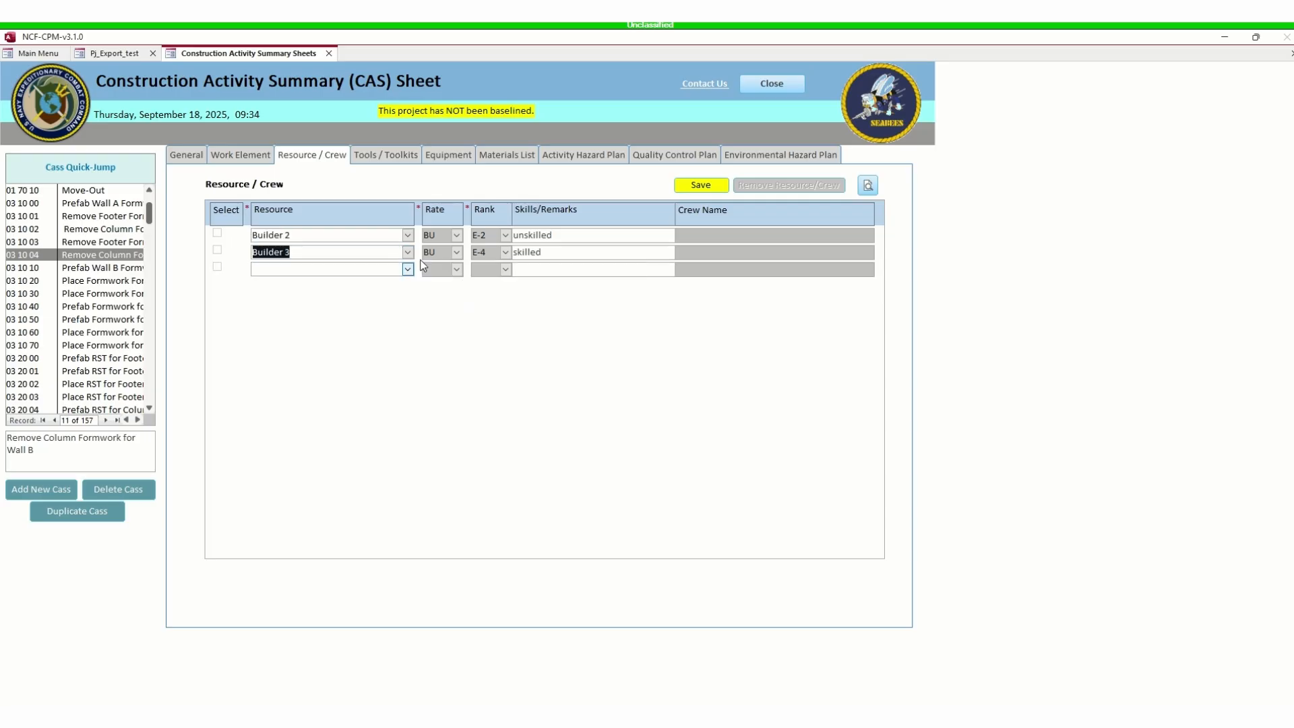
pyautogui.click(682, 186)
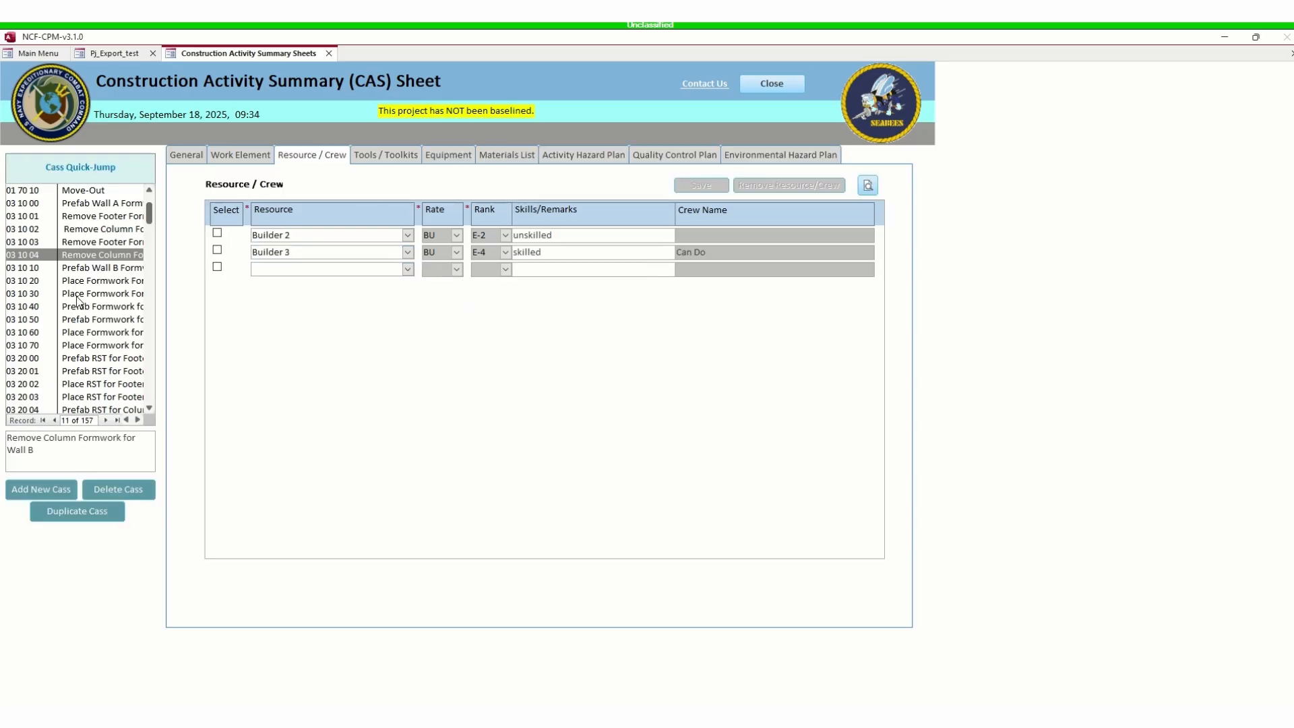
# - Assign Builder 4 and Steelworker 1 to activity 04 20 02, Place CMU and RST for Section 1 Phase 2, and save
pyautogui.scroll(-1, 78, 306)
pyautogui.scroll(-12, 77, 311)
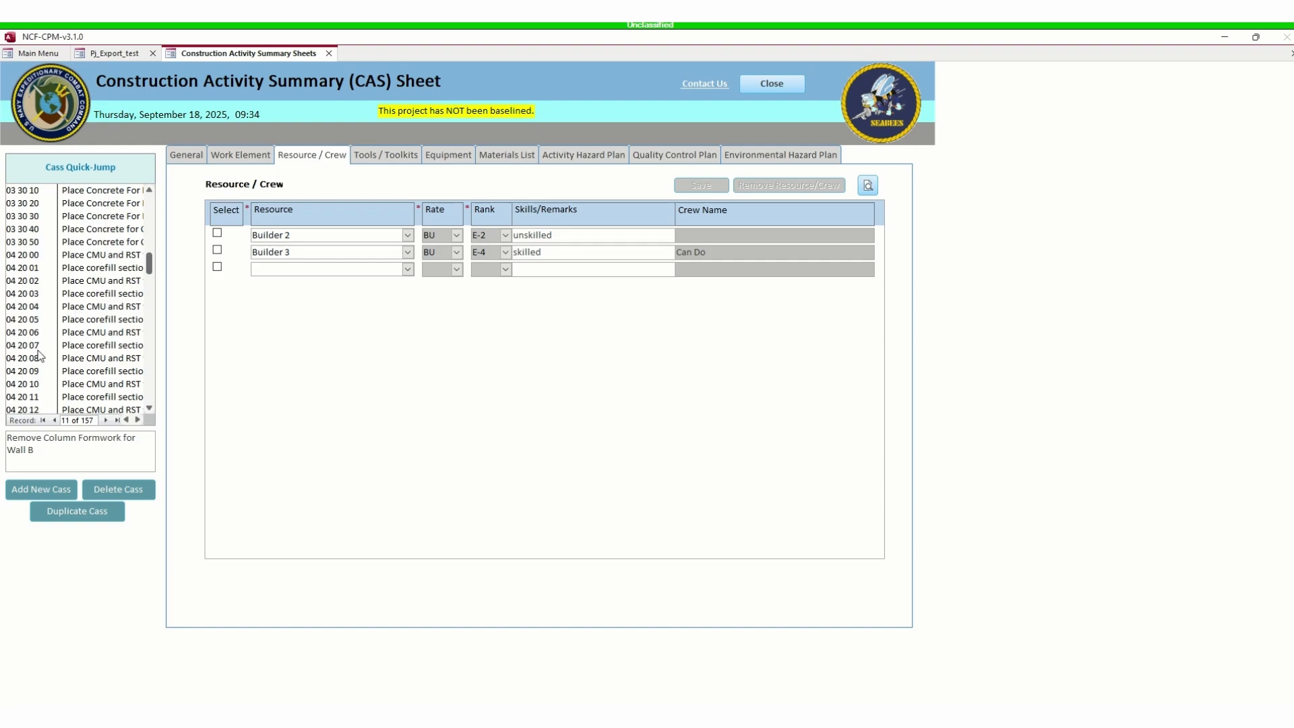
pyautogui.click(34, 282)
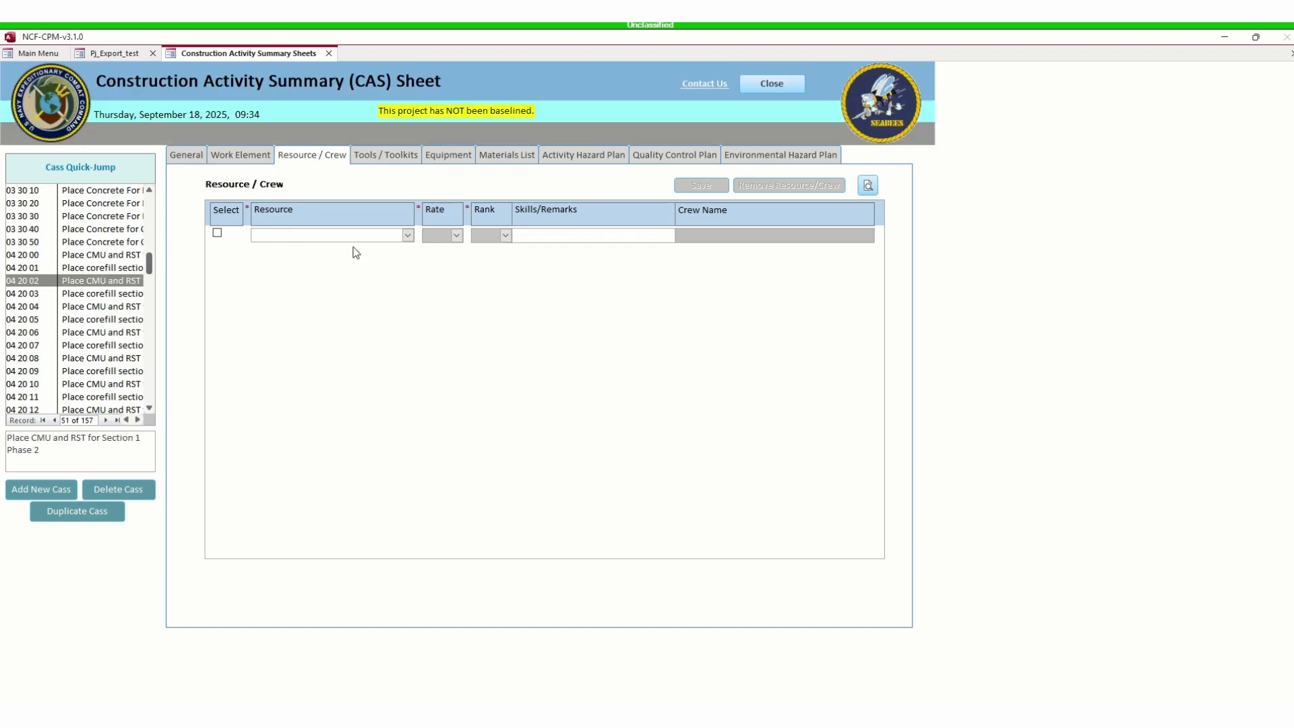
pyautogui.click(408, 235)
pyautogui.click(340, 287)
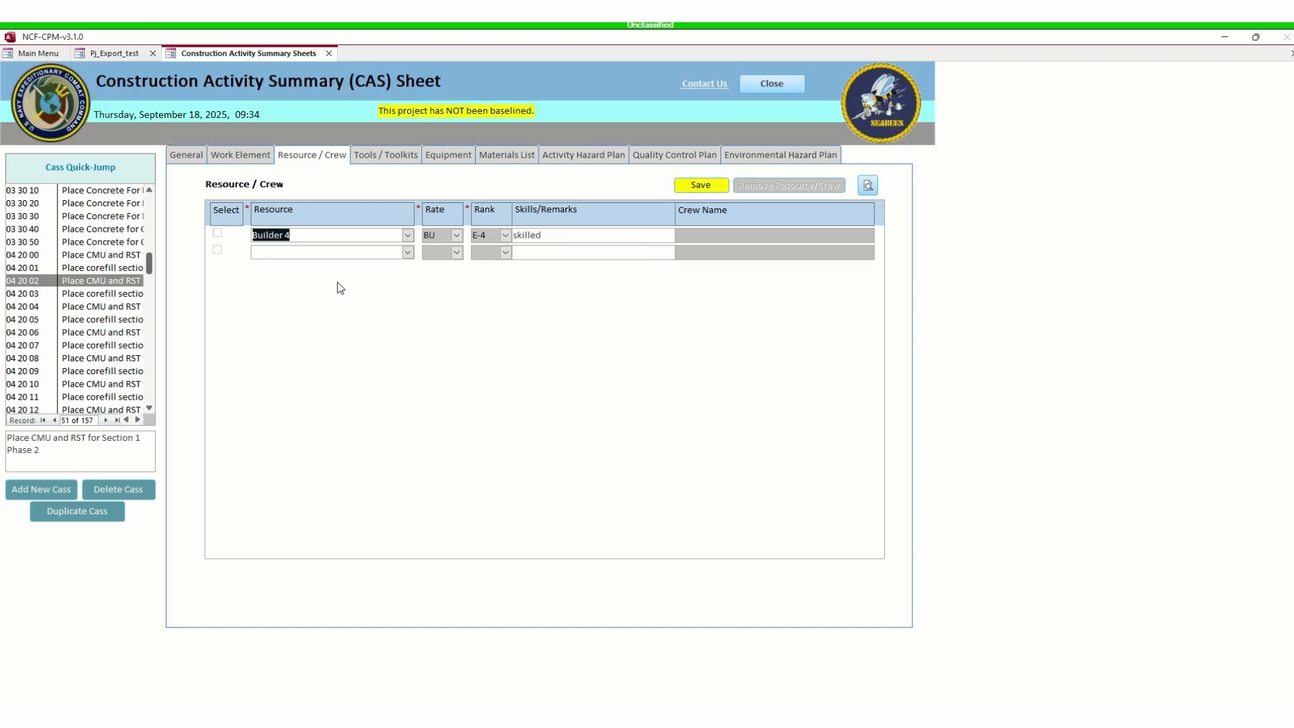
pyautogui.click(407, 252)
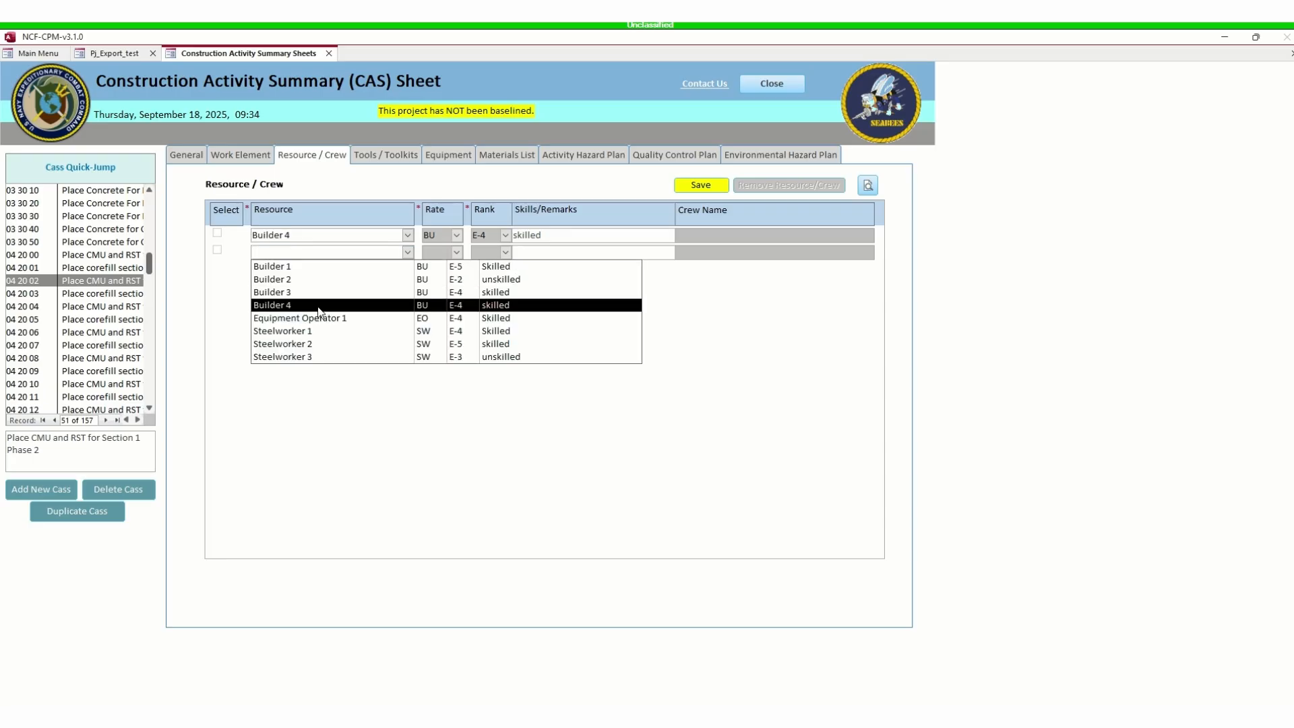
pyautogui.click(321, 332)
pyautogui.click(697, 189)
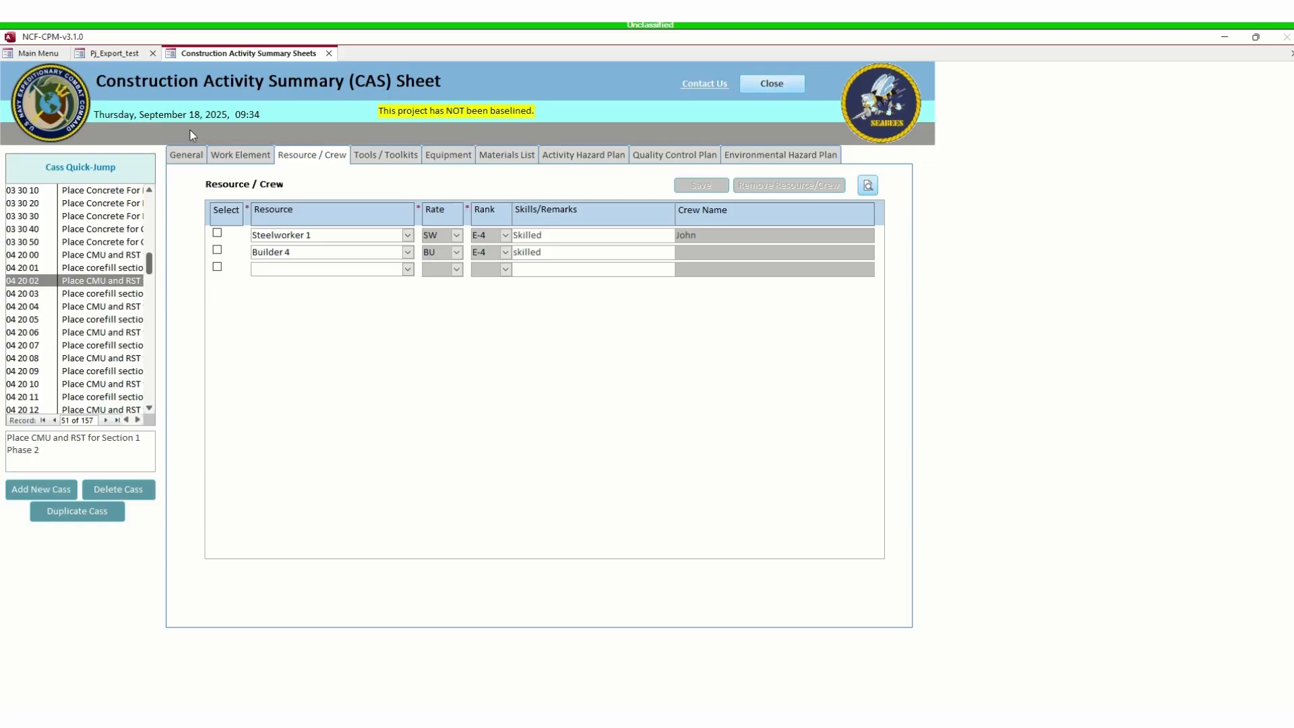
# - Close the export test list and the Construction Activity Summary Sheets, and export the project to MS Project
pyautogui.click(153, 53)
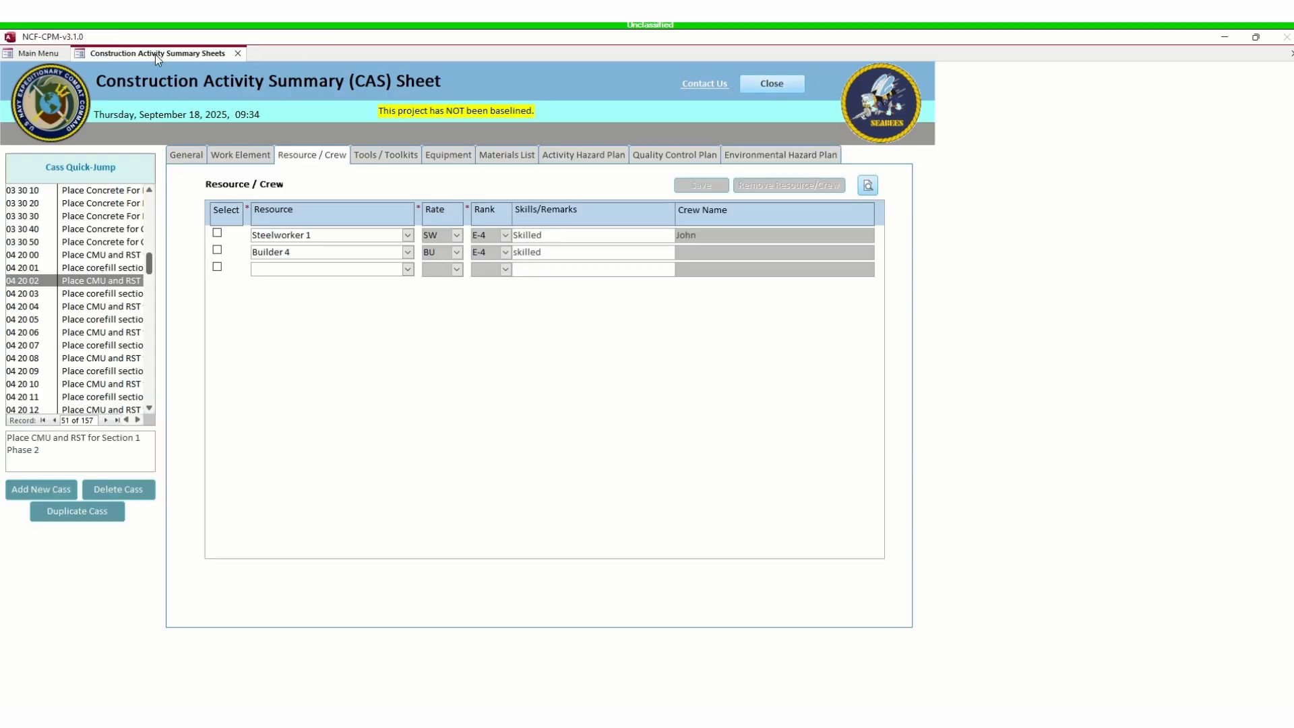
pyautogui.click(771, 83)
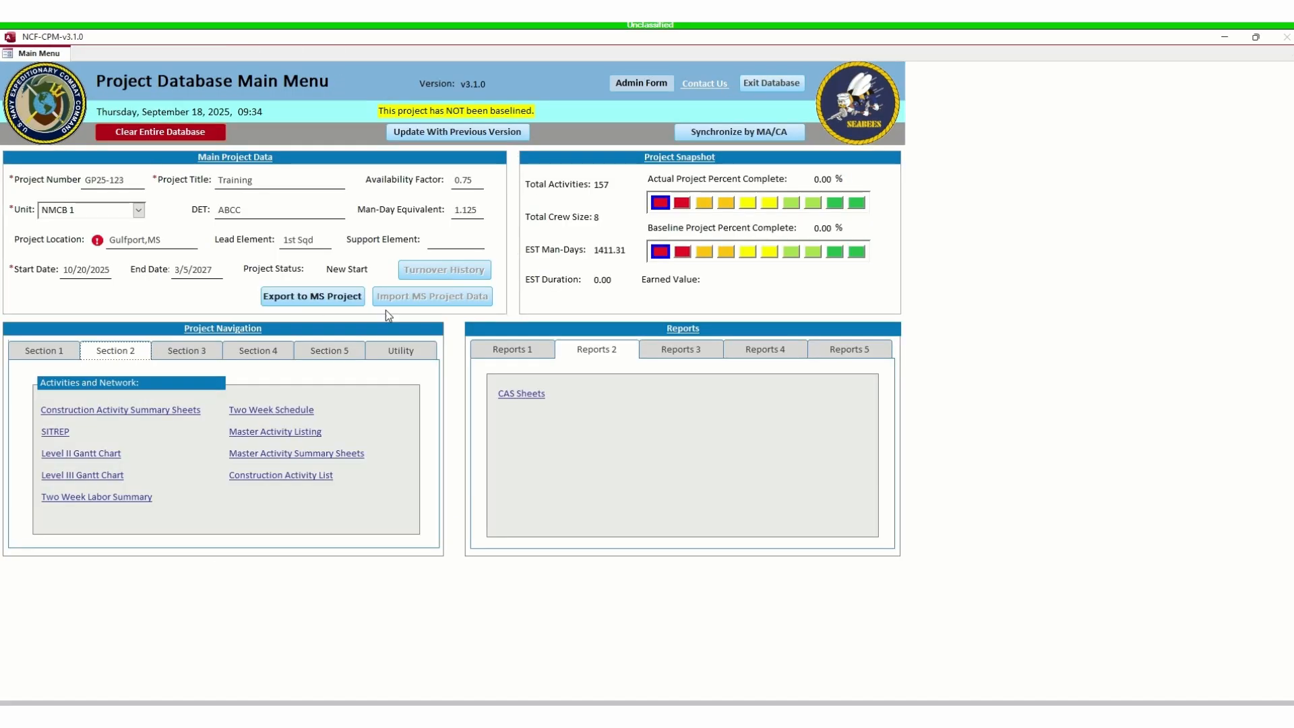
pyautogui.click(313, 295)
pyautogui.click(368, 308)
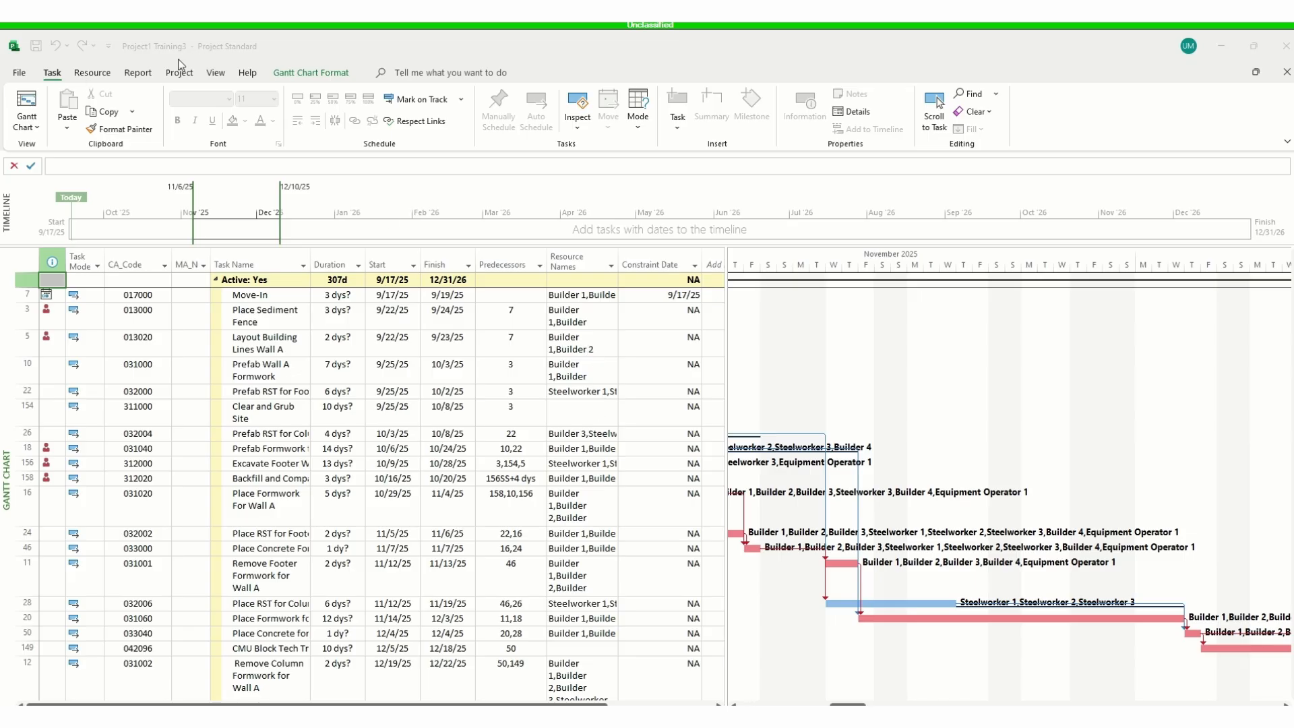
# - Assign Builder 3 and Equipment Operator 1 to the Clear and Grub Site task 311000 in the exported schedule
pyautogui.click(585, 417)
pyautogui.click(611, 416)
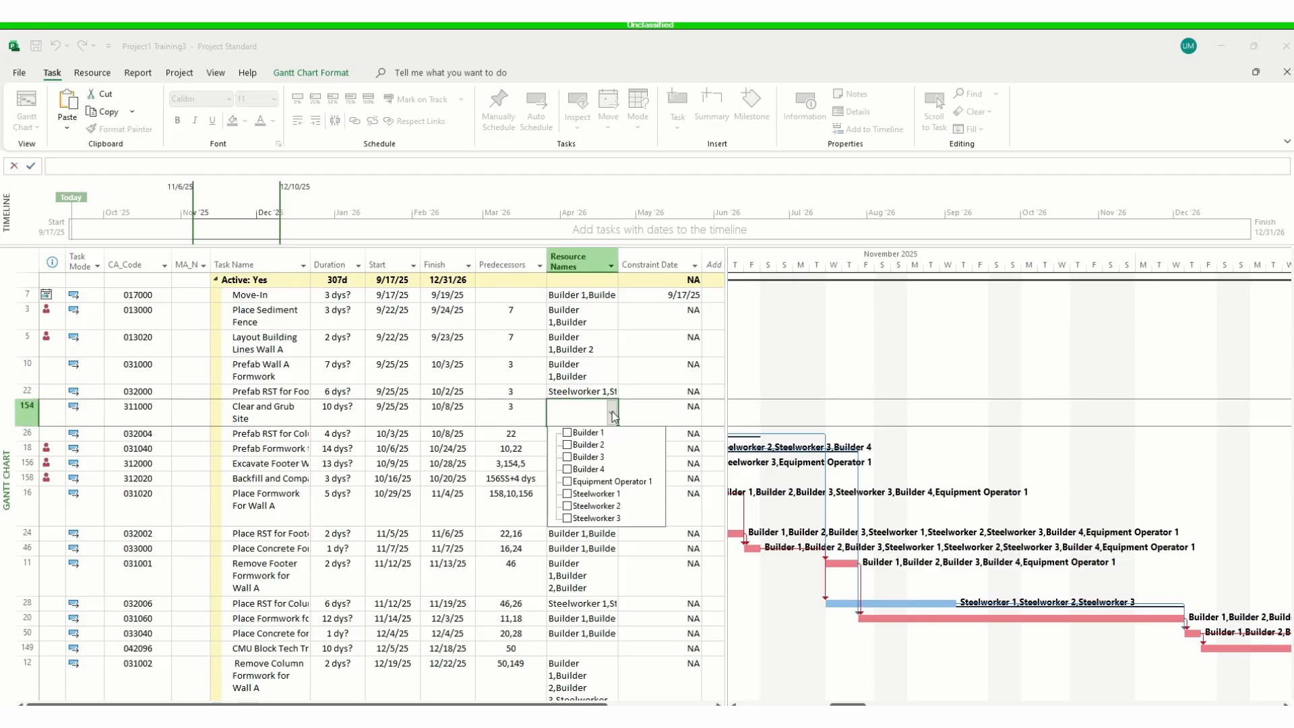
pyautogui.click(567, 481)
pyautogui.click(567, 457)
pyautogui.click(611, 412)
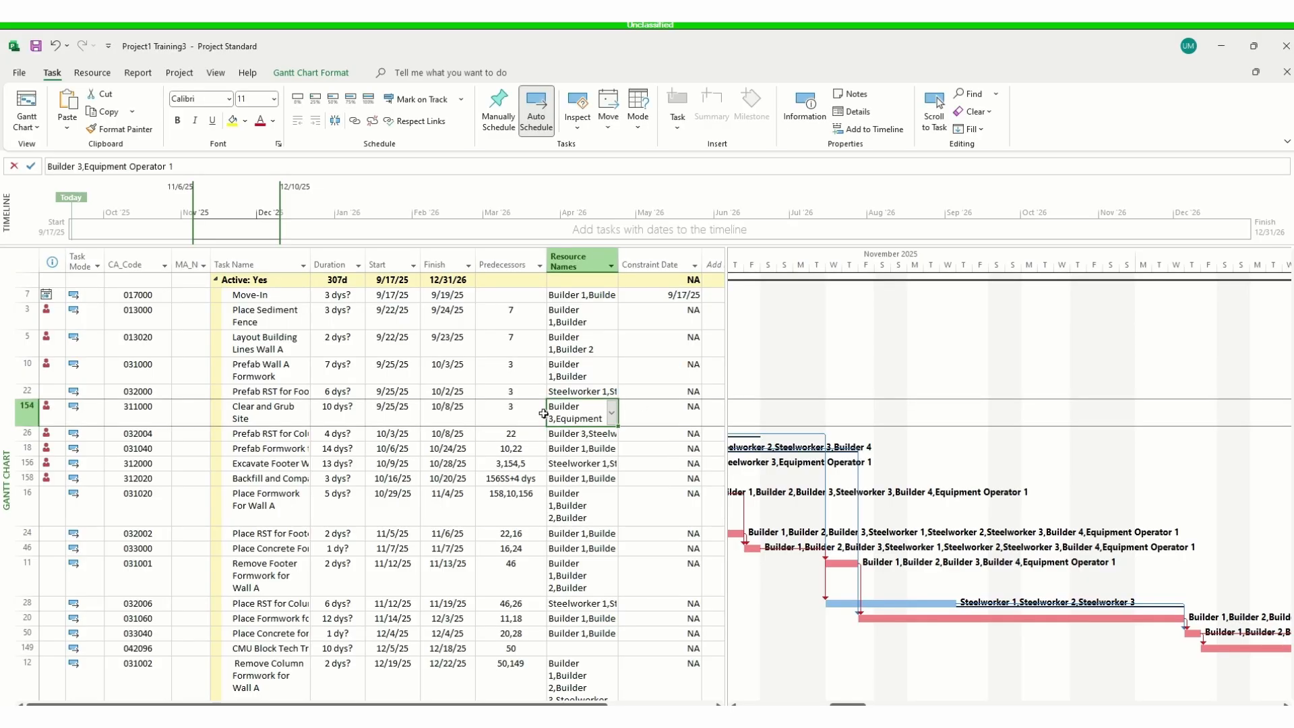
# - Assign Builders 1 to 4, Equipment Operator 1 and Steelworkers 1 to 3 to the CMU Block Tech task 042096
pyautogui.scroll(-4, 492, 347)
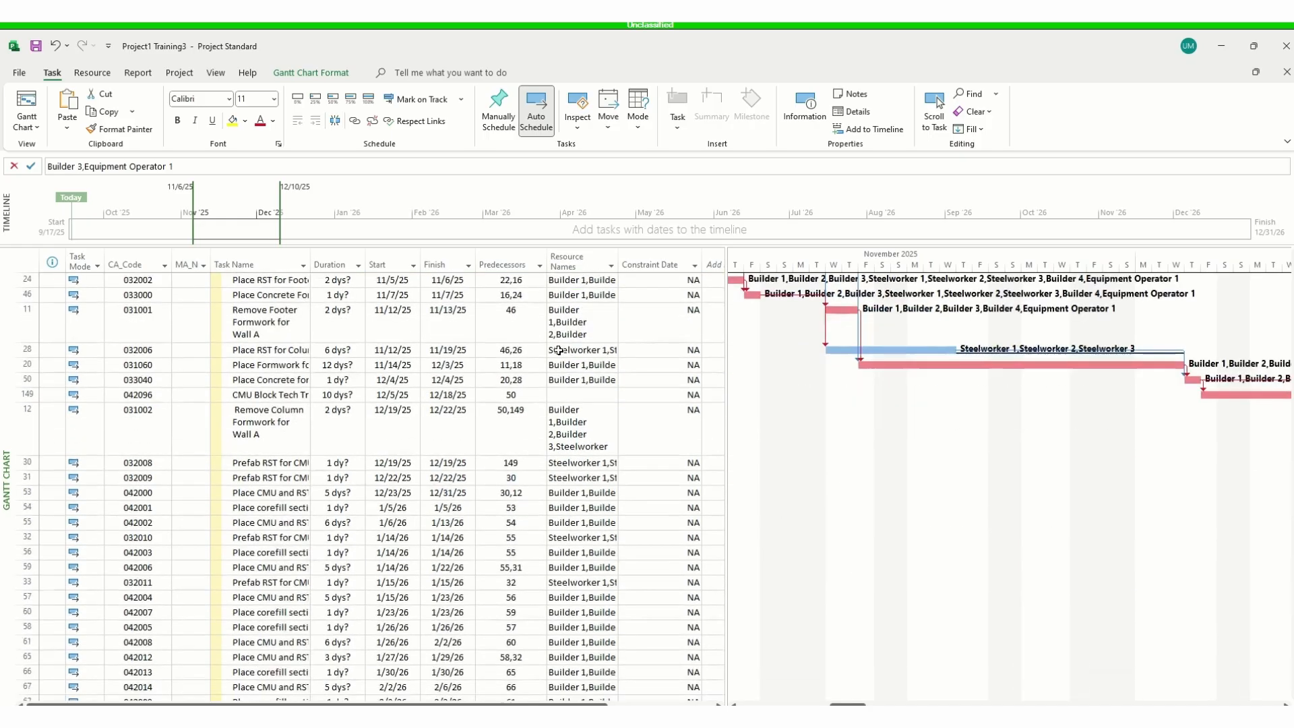
pyautogui.click(573, 397)
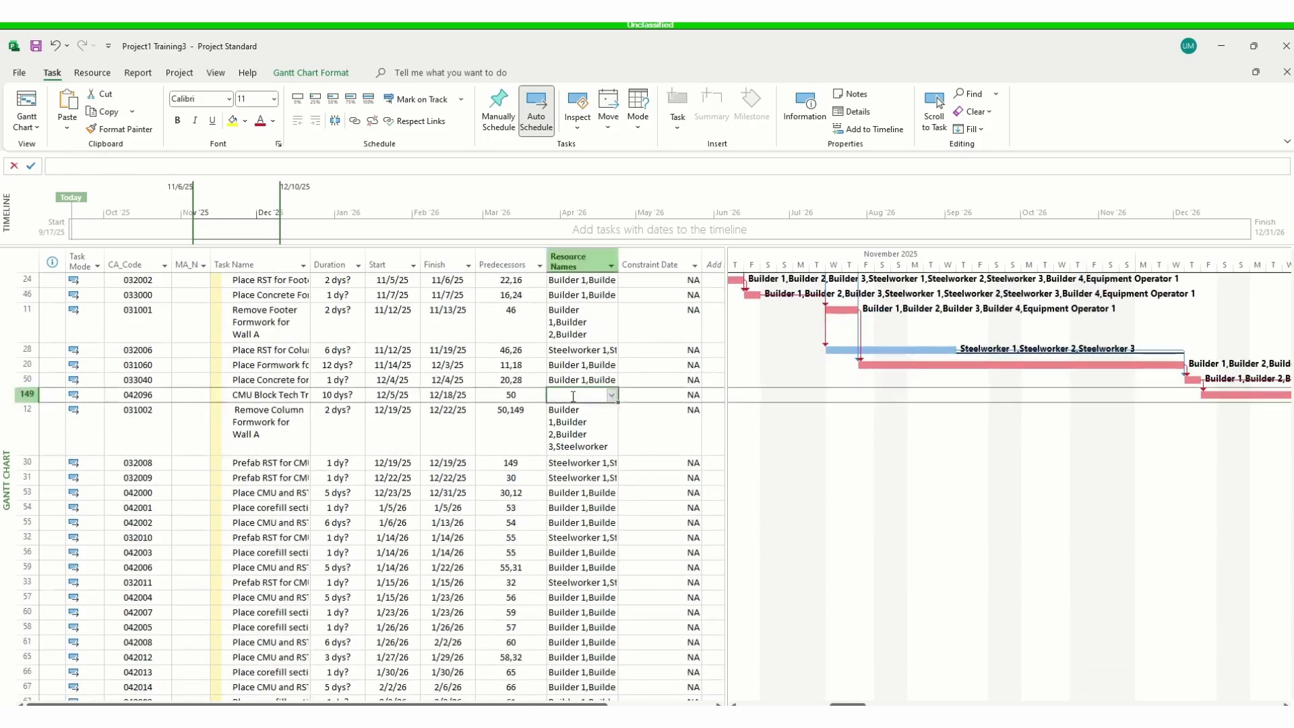
pyautogui.click(611, 395)
pyautogui.click(567, 409)
pyautogui.click(567, 420)
pyautogui.click(567, 433)
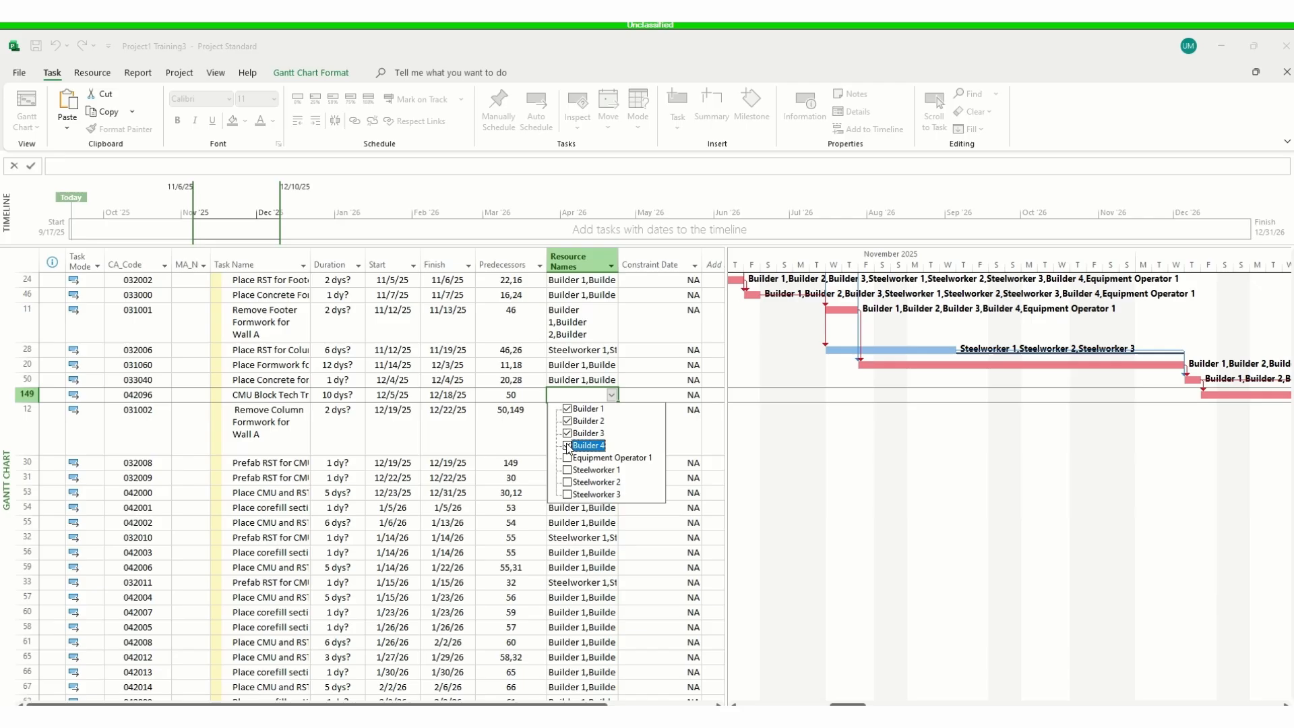
pyautogui.click(568, 458)
pyautogui.click(568, 470)
pyautogui.click(567, 482)
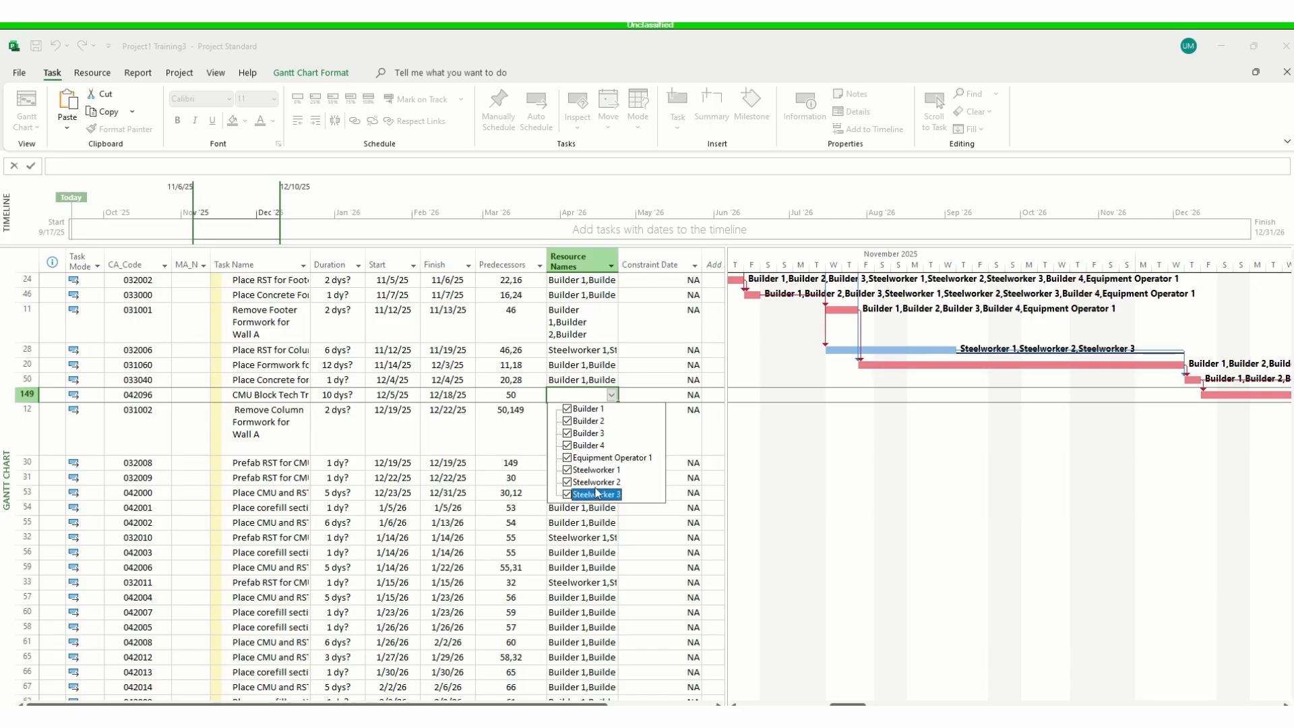
pyautogui.click(644, 395)
# - Remove all assigned builders, steelworkers and the equipment operator from the CMU Block Tech task 042096
pyautogui.scroll(-1, 563, 393)
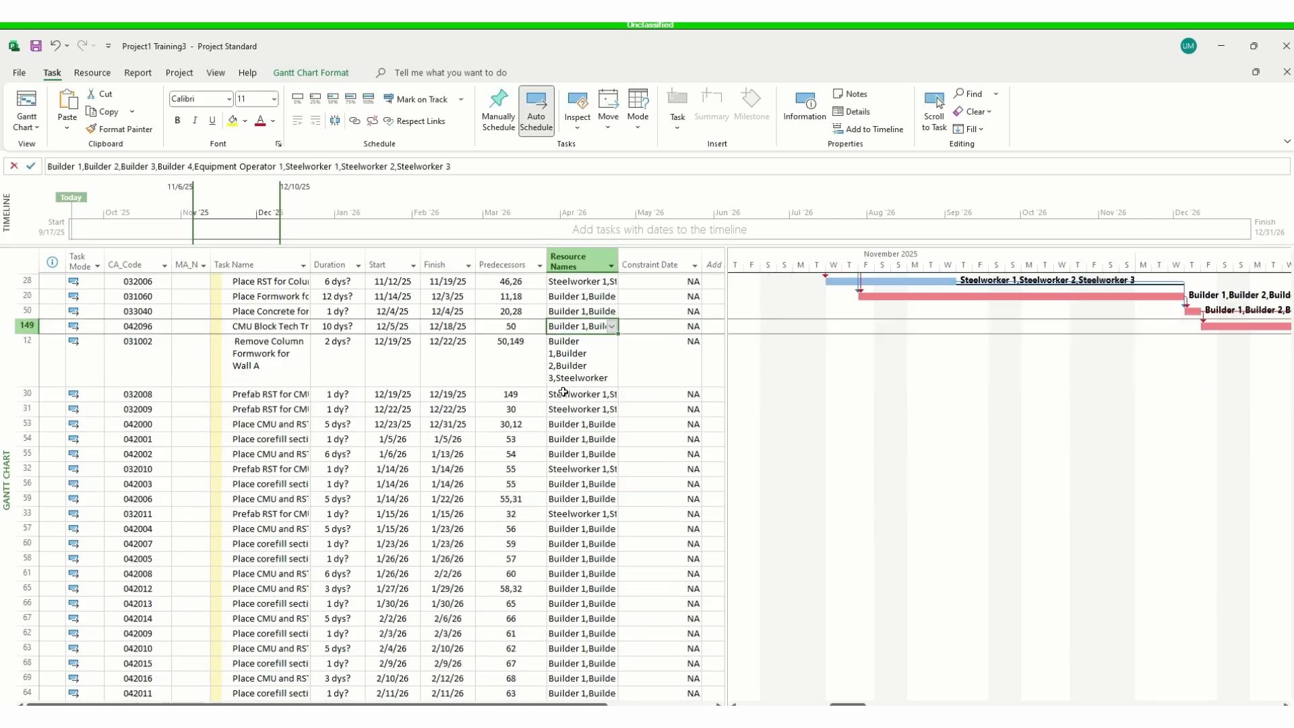
pyautogui.scroll(-20, 563, 392)
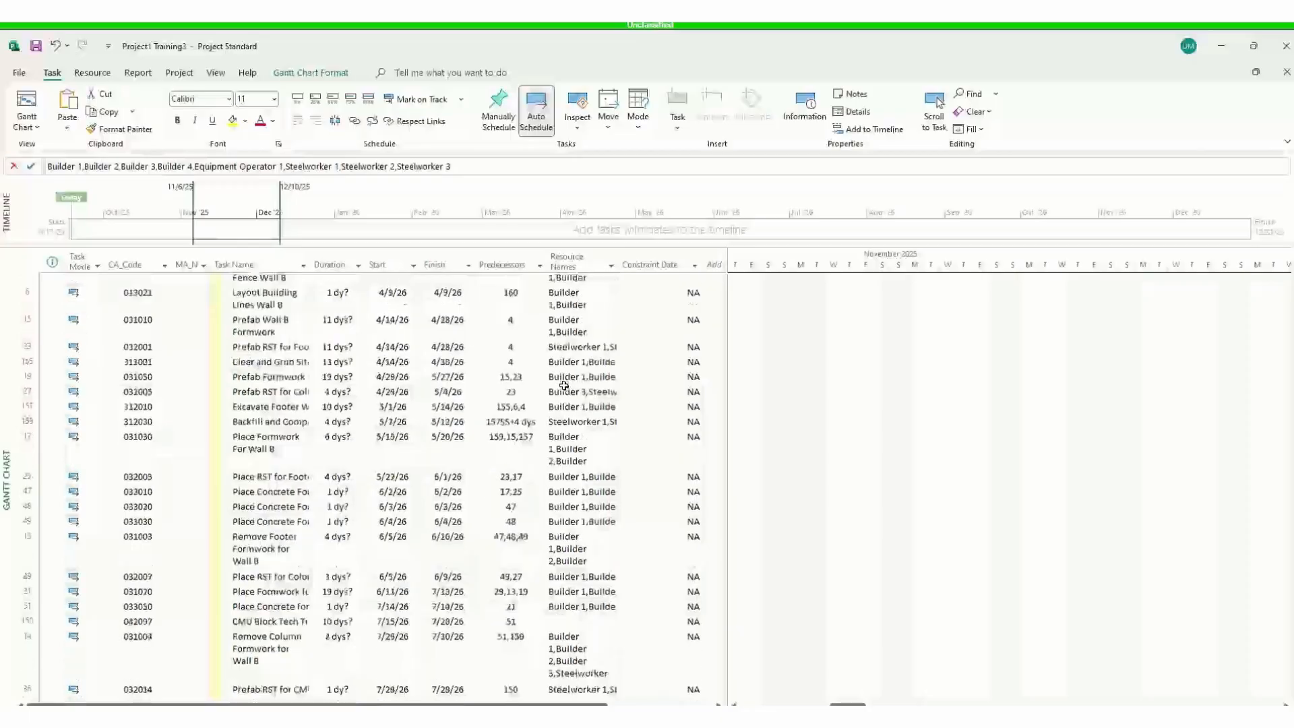
pyautogui.scroll(-3, 563, 386)
pyautogui.scroll(20, 564, 386)
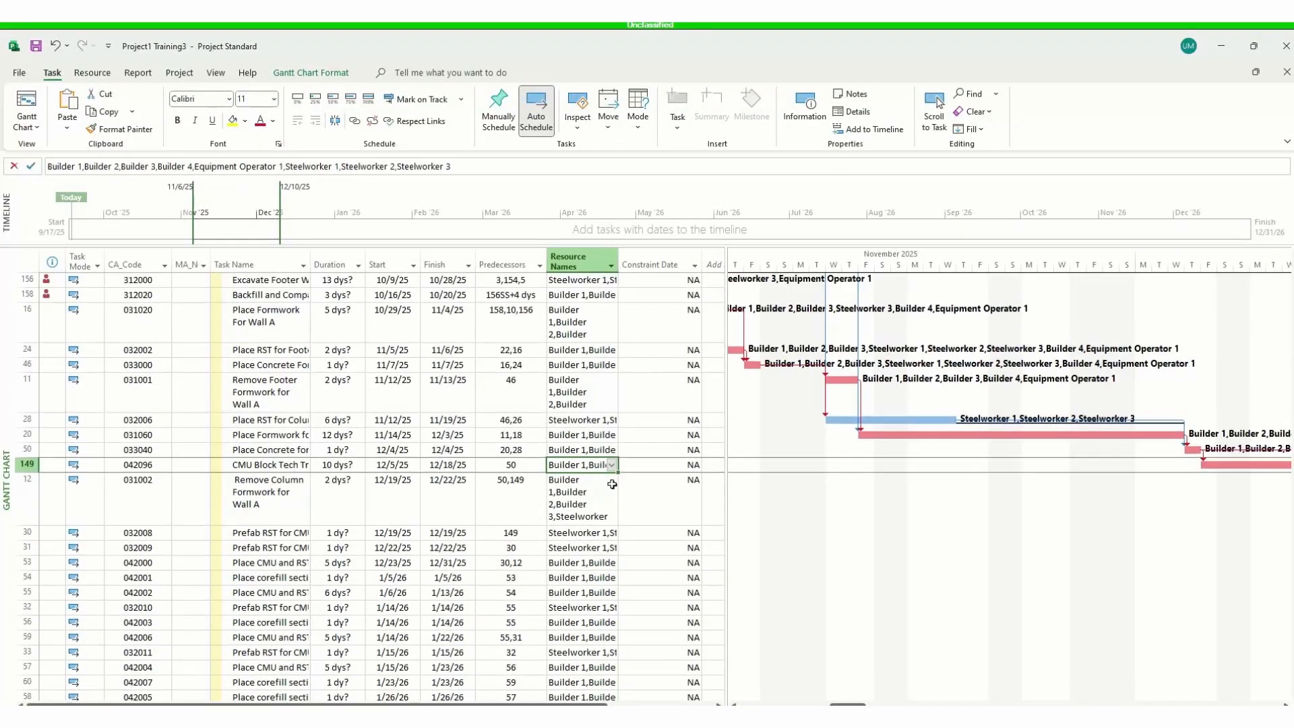
pyautogui.click(612, 465)
pyautogui.click(567, 479)
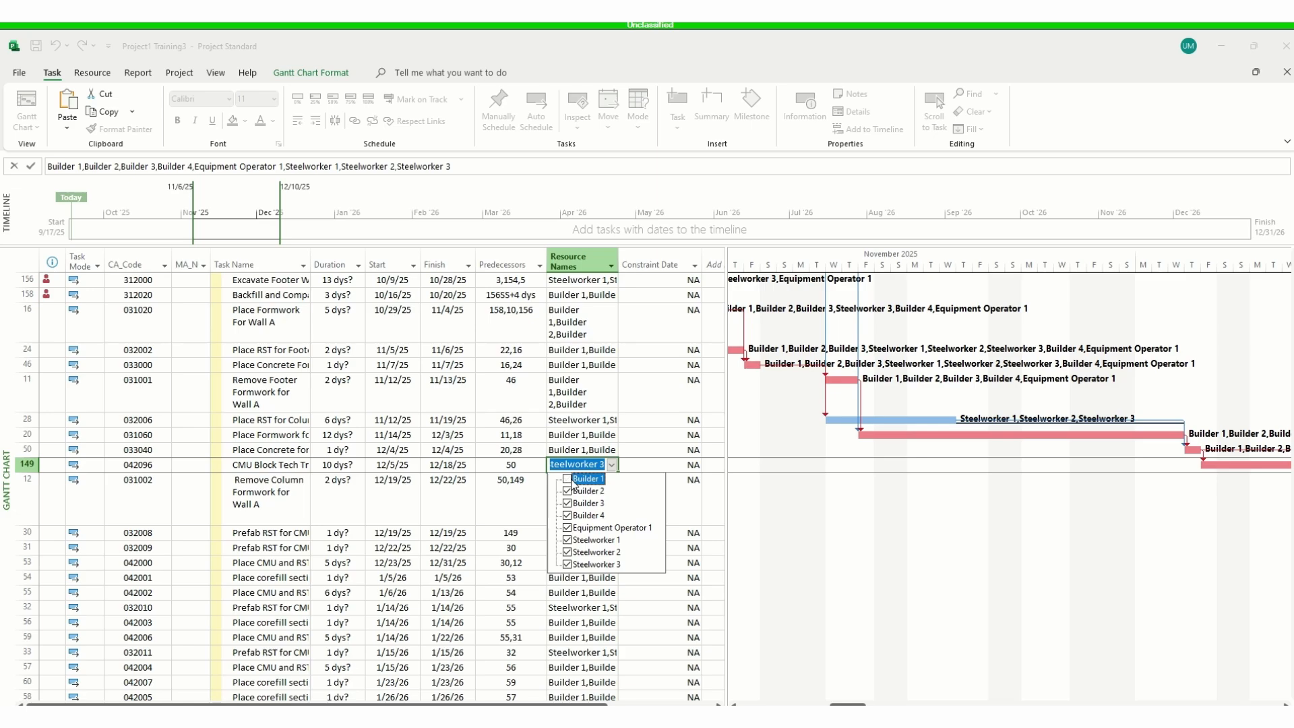
pyautogui.click(567, 490)
pyautogui.click(567, 503)
pyautogui.click(566, 515)
pyautogui.click(567, 527)
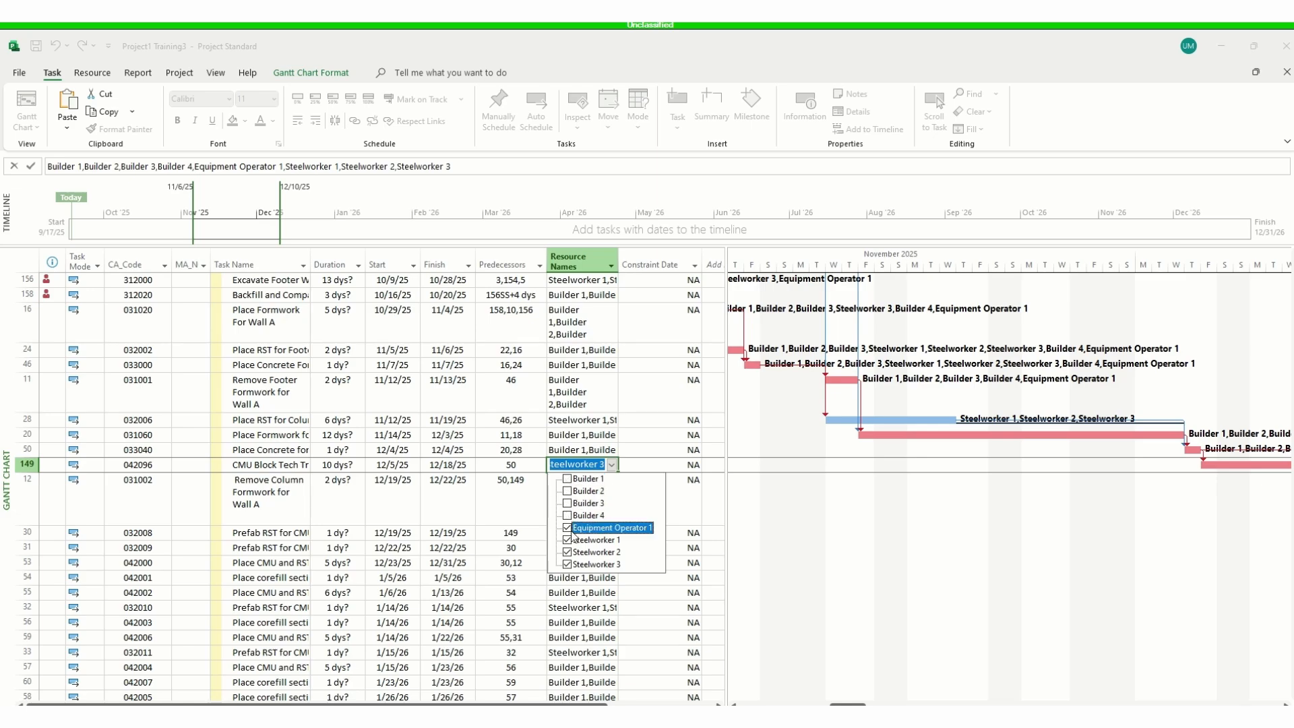
pyautogui.click(566, 540)
pyautogui.click(567, 552)
pyautogui.click(567, 564)
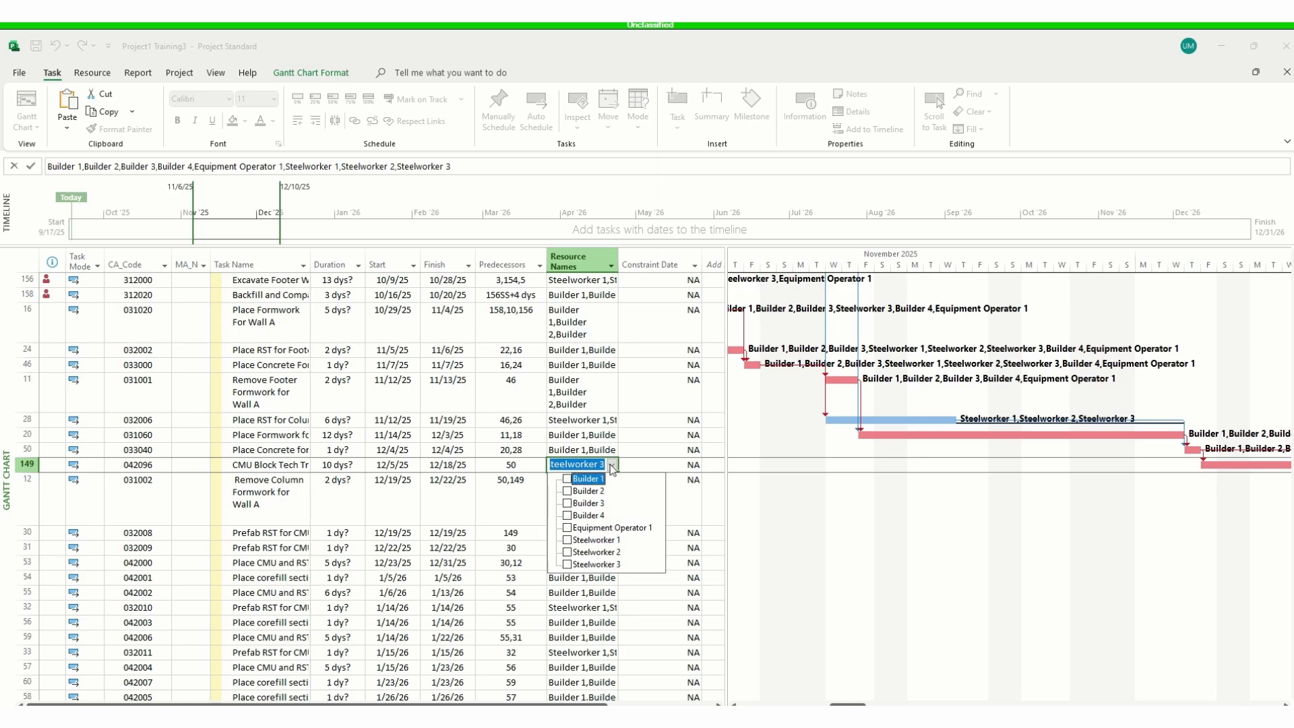
pyautogui.click(639, 438)
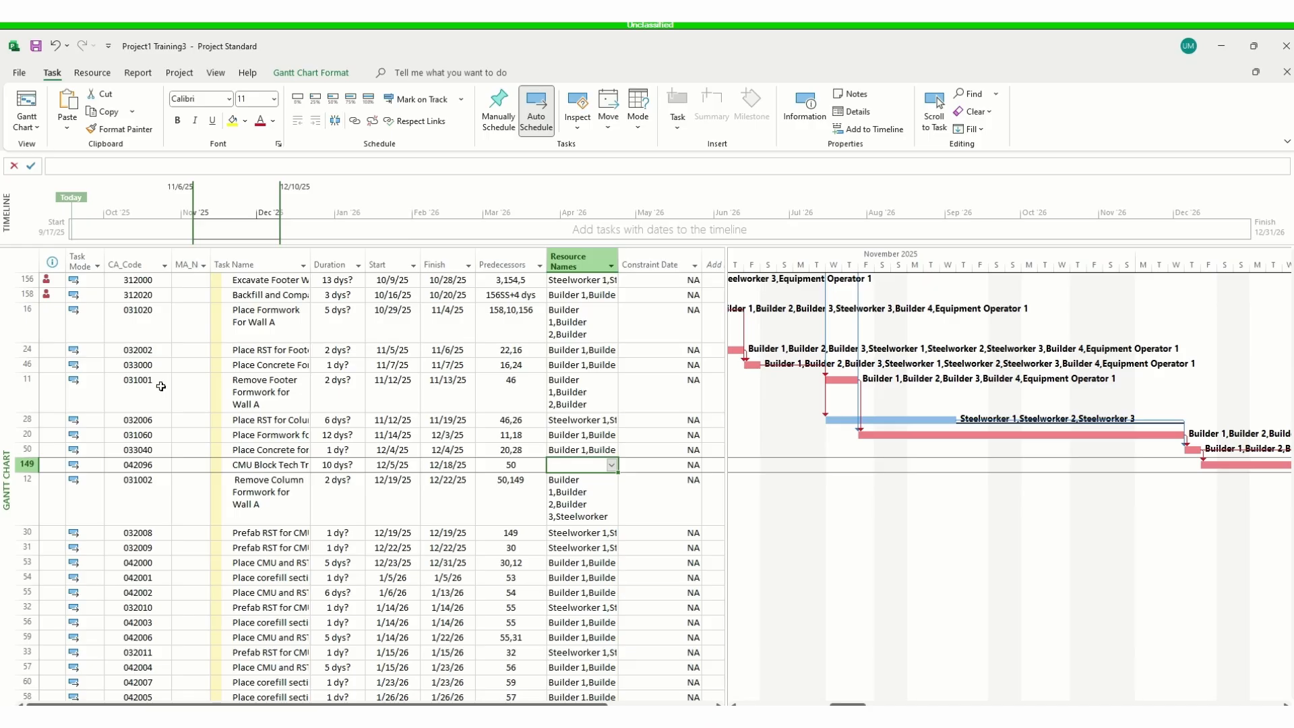
# - Review the remaining tasks' resources and set the baseline for the entire project, overwriting the previously saved baseline
pyautogui.scroll(-7, 233, 393)
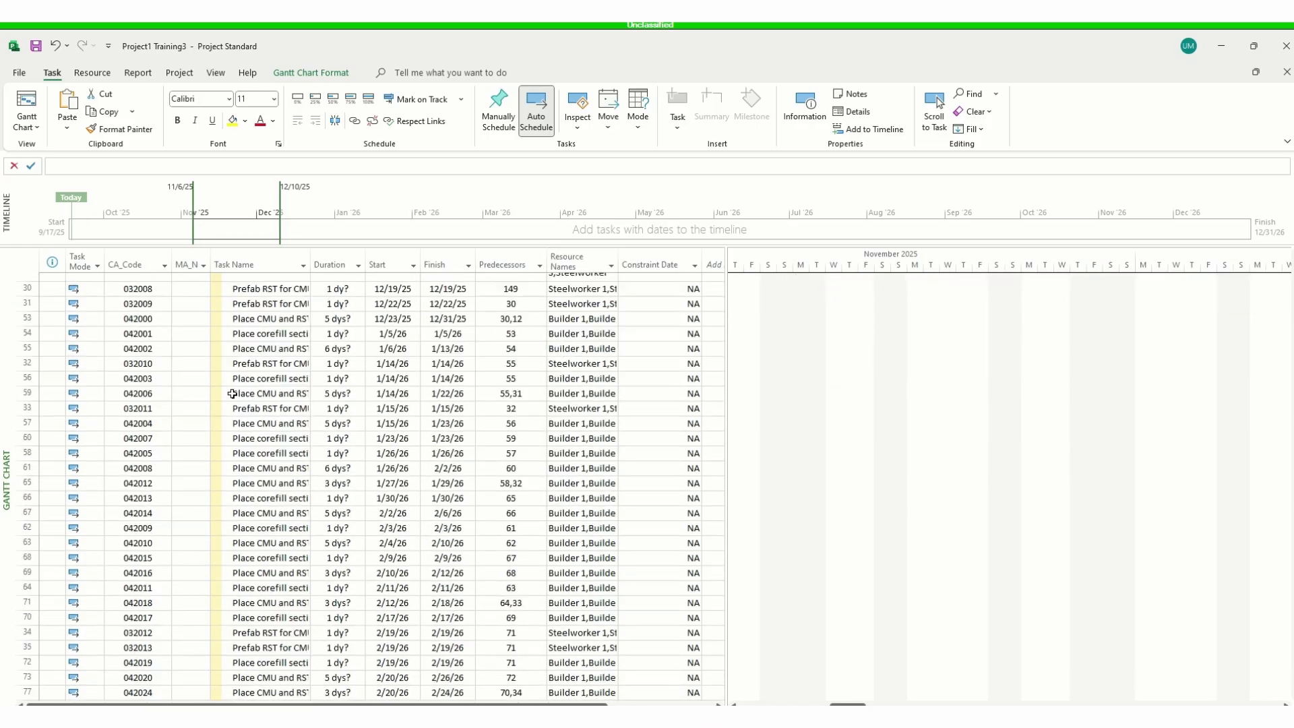
pyautogui.scroll(-10, 232, 394)
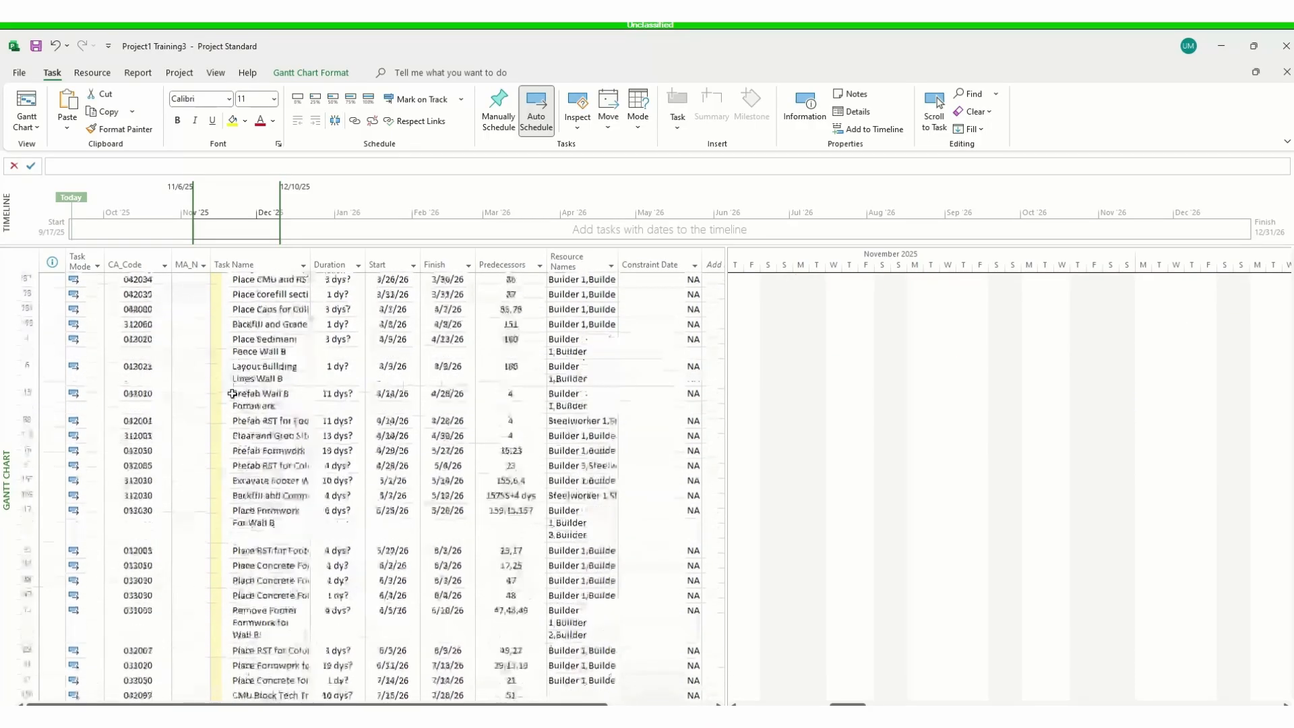
pyautogui.scroll(-2, 232, 394)
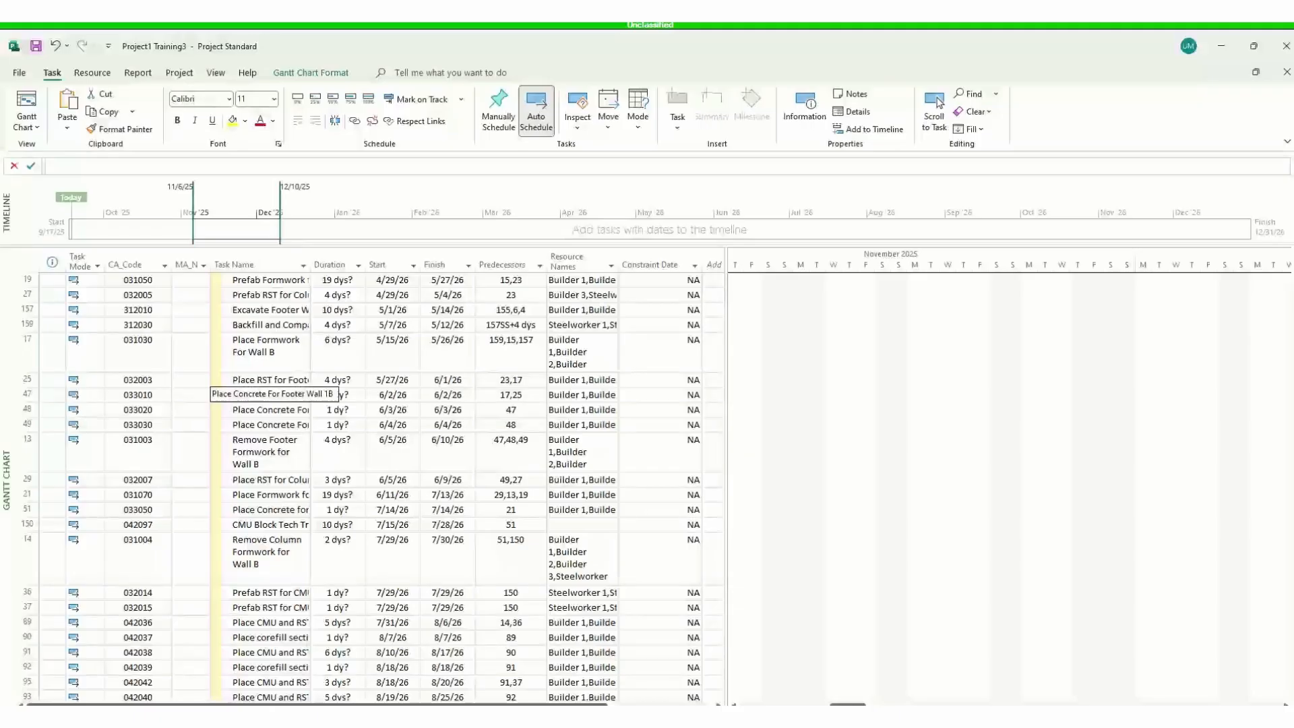
pyautogui.scroll(-15, 233, 394)
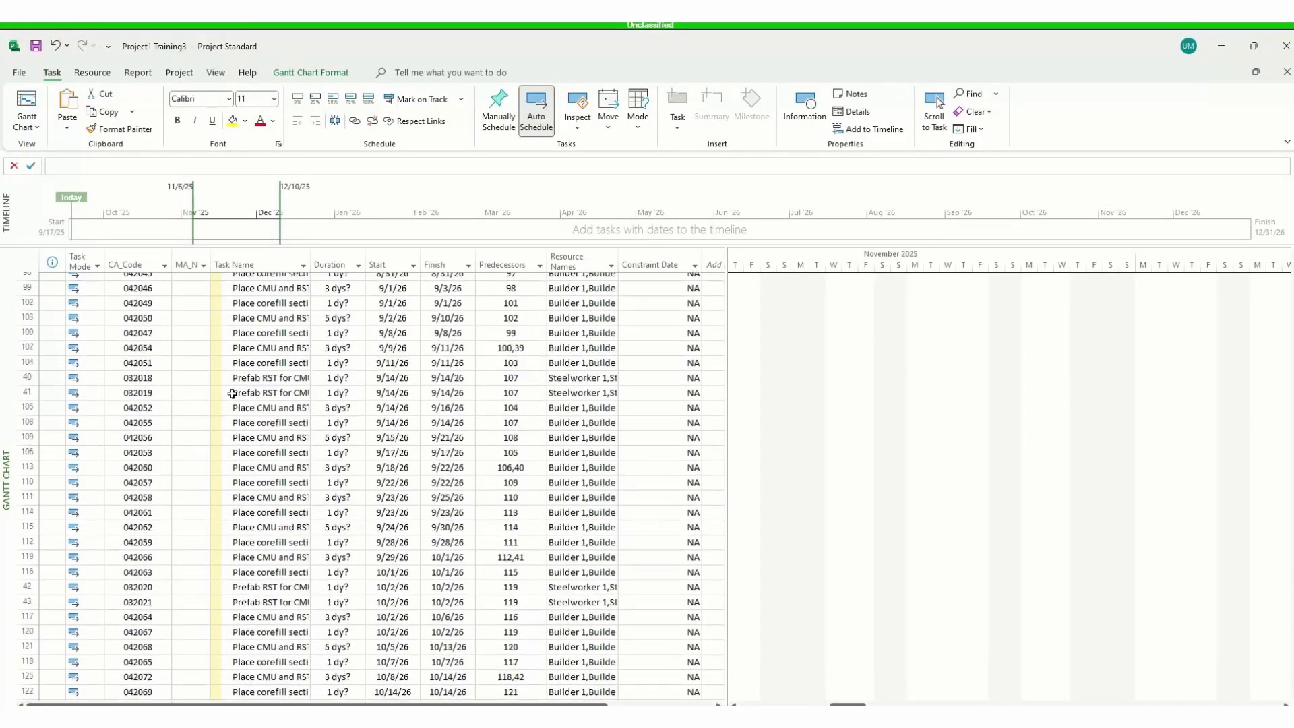
pyautogui.scroll(-8, 233, 394)
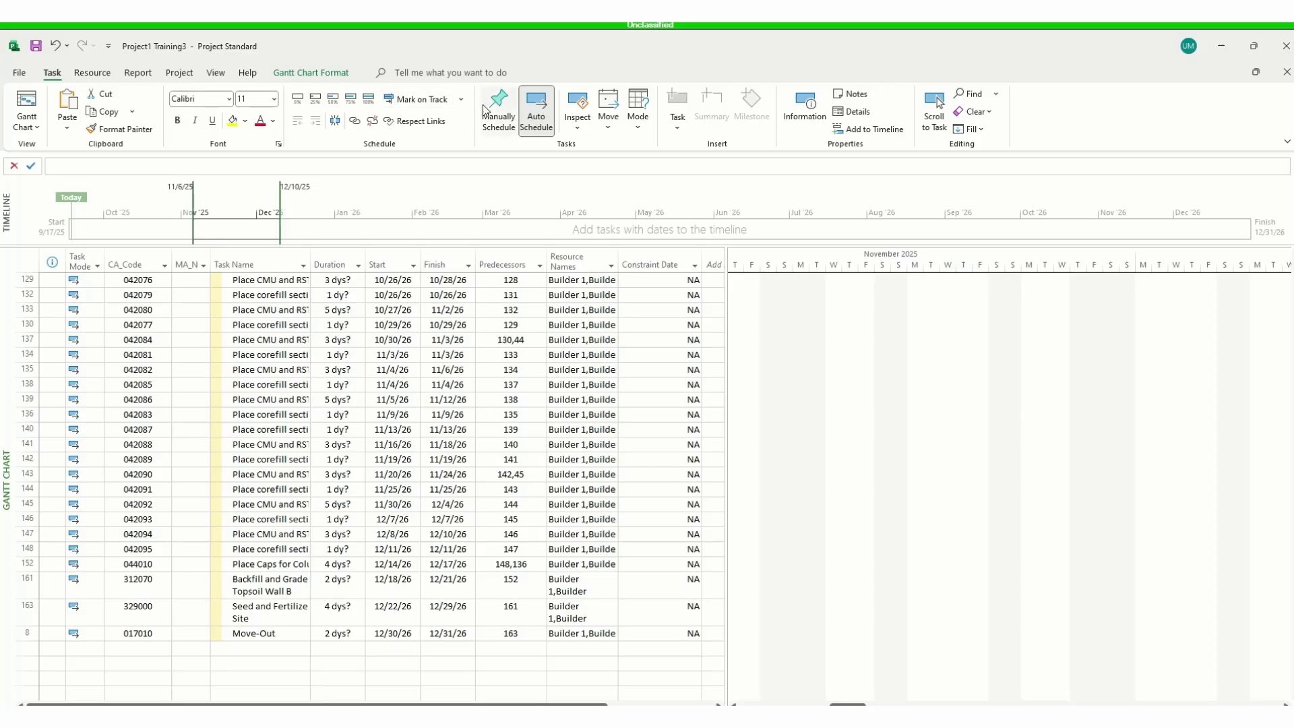
pyautogui.click(179, 73)
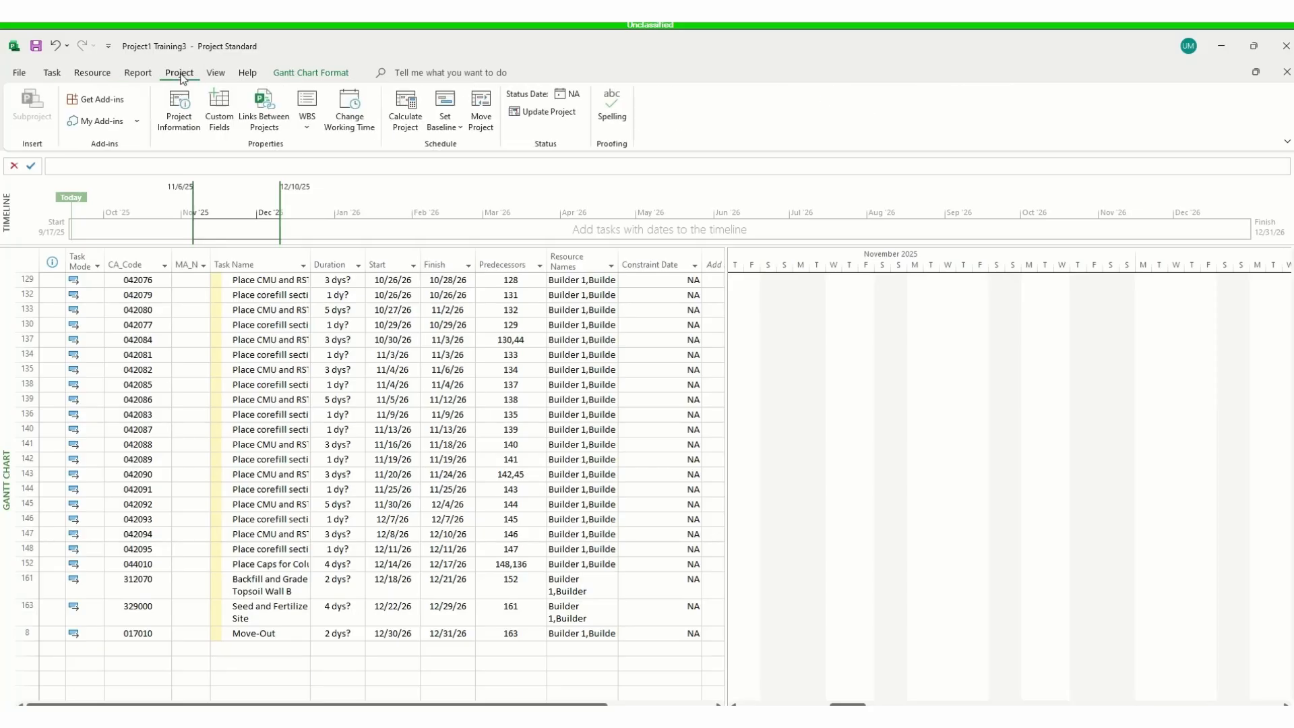
pyautogui.click(434, 127)
pyautogui.click(472, 147)
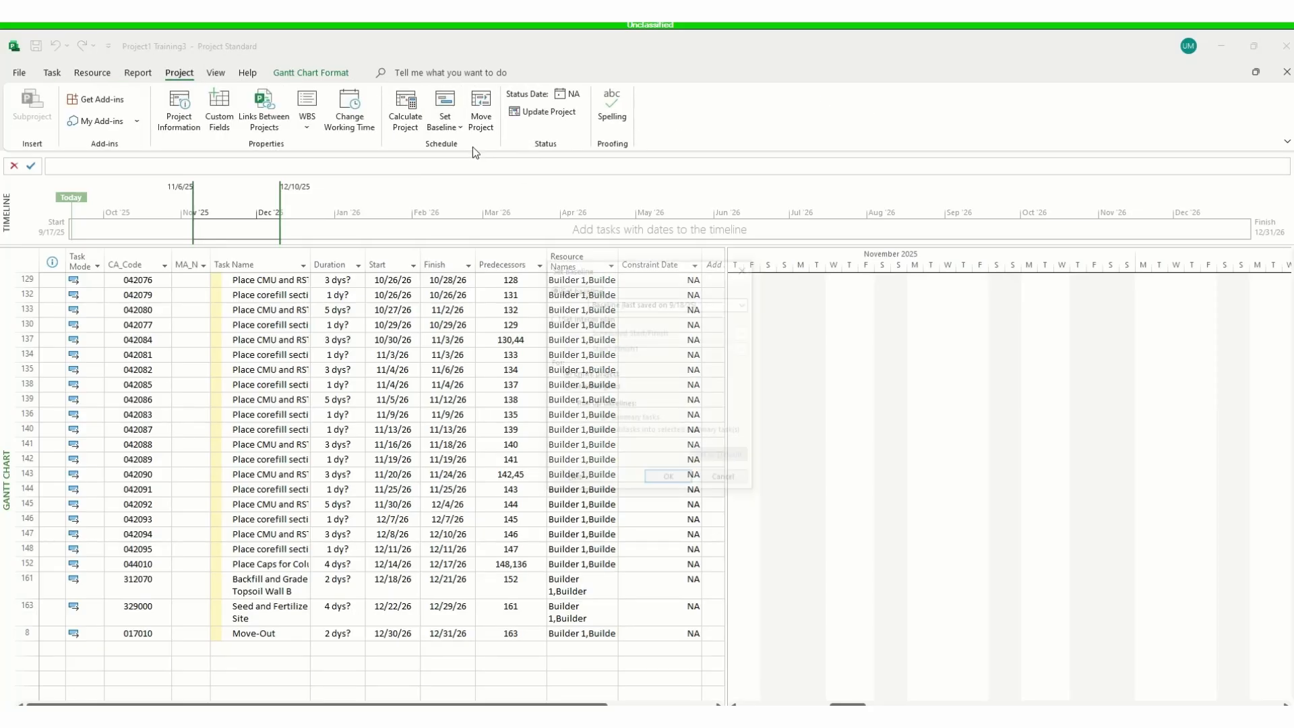
pyautogui.click(669, 480)
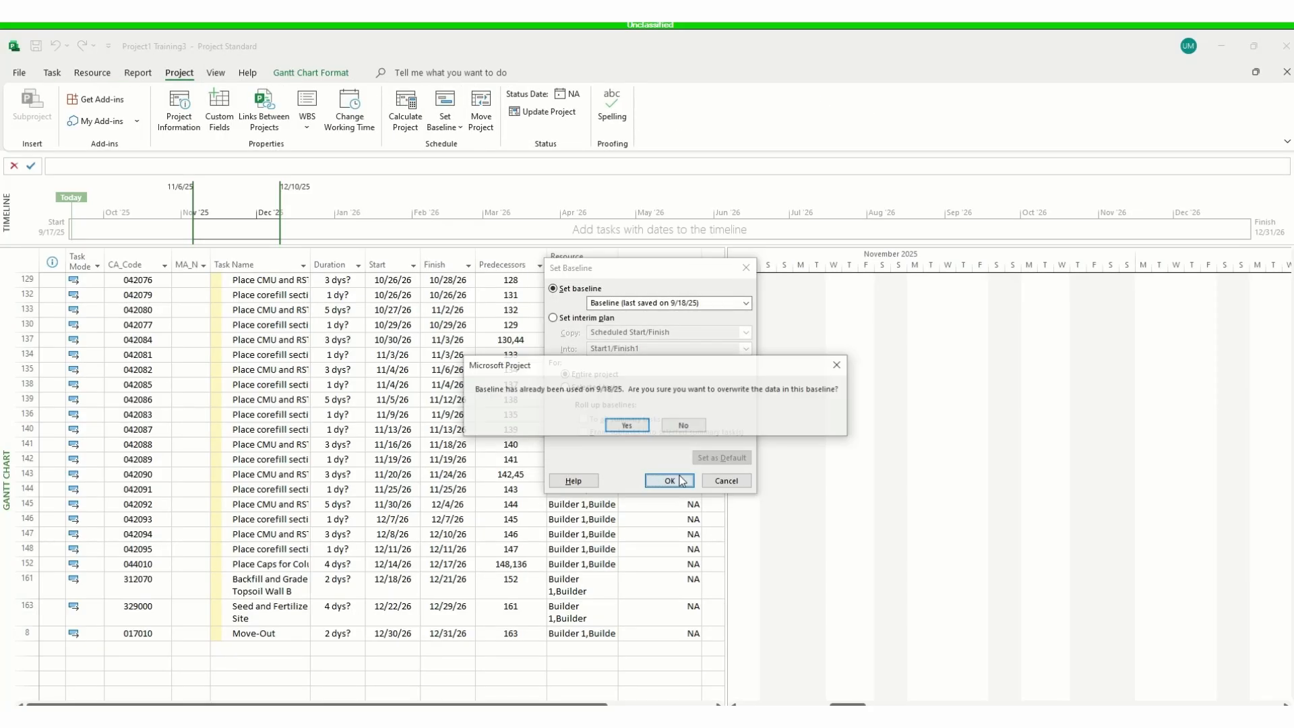
pyautogui.click(627, 426)
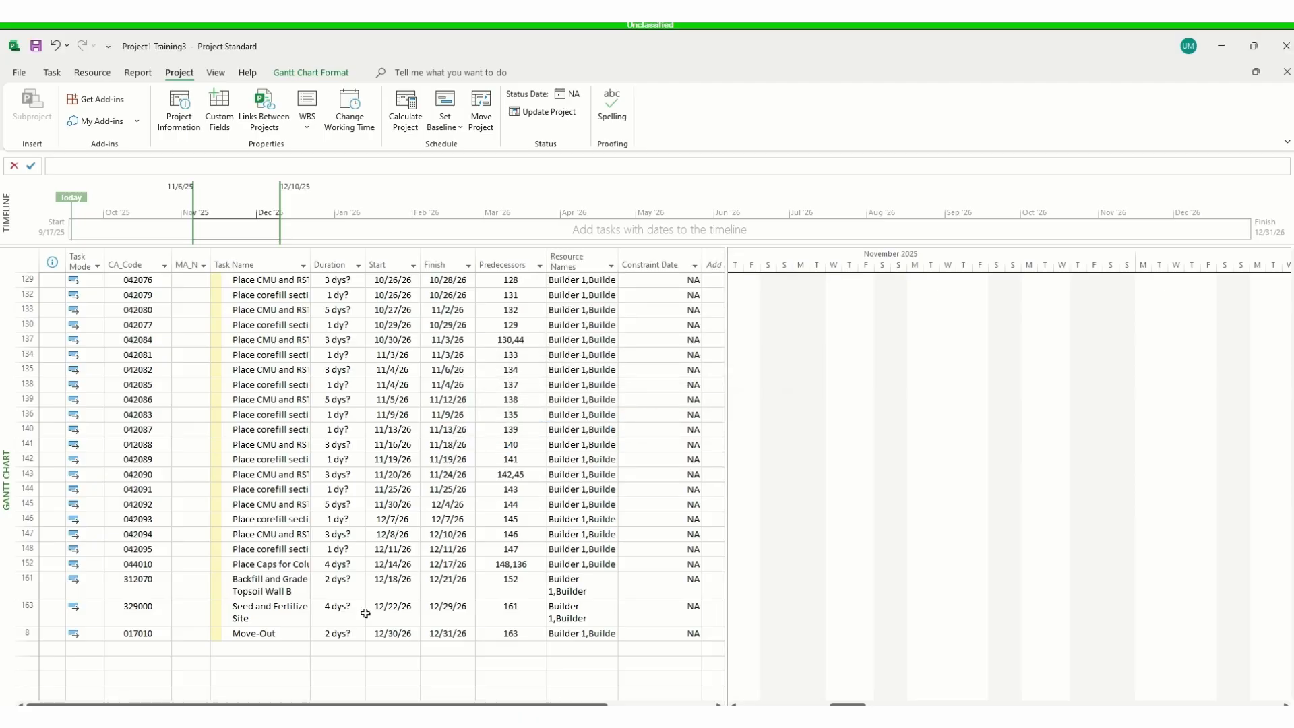
# - Switch to the NCF-CPM project database and import the MS Project data
pyautogui.click(269, 716)
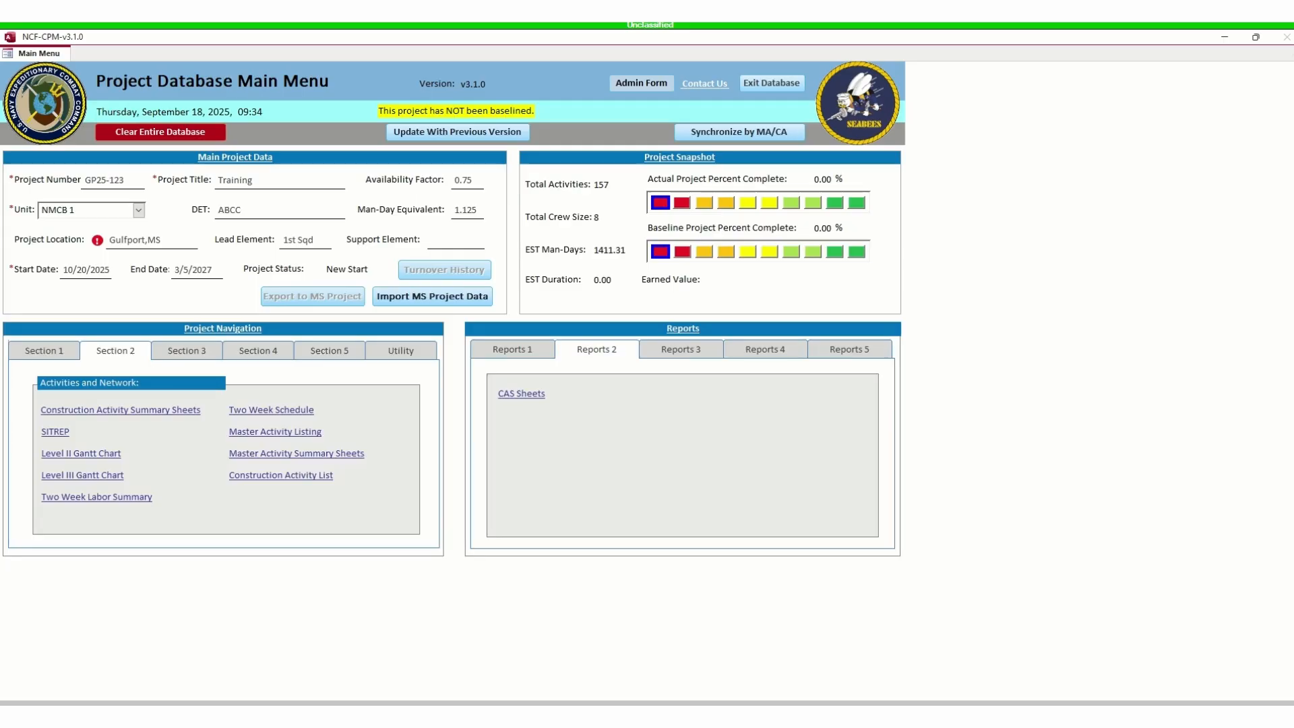
pyautogui.click(403, 300)
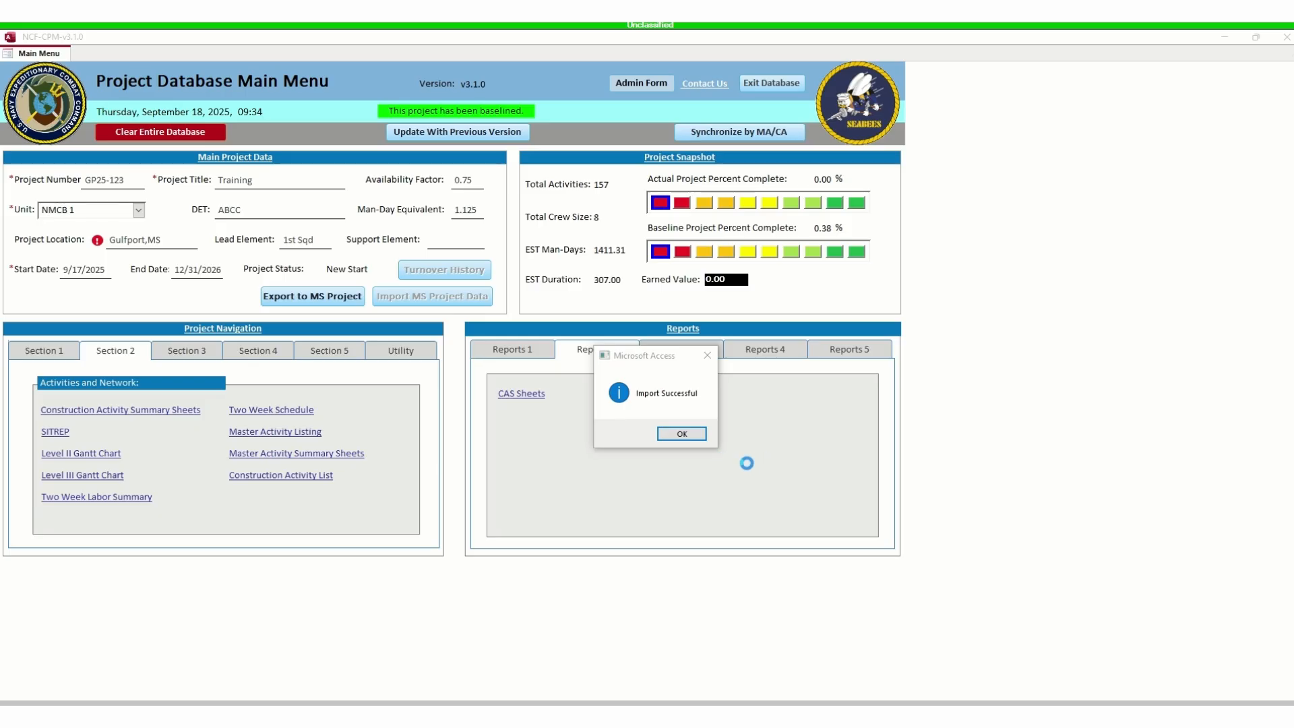
pyautogui.click(693, 435)
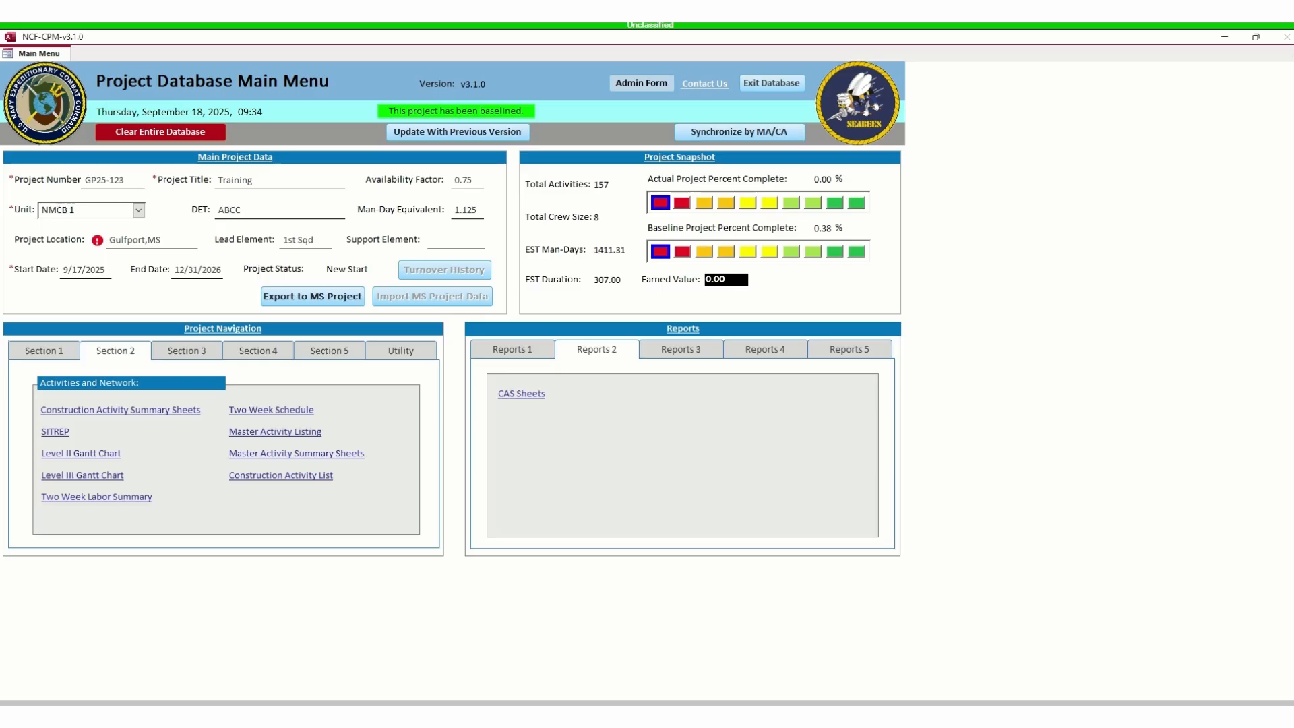
# - Open the Construction Activity Summary Sheet of activity 01 70 00, Move-In
pyautogui.click(174, 415)
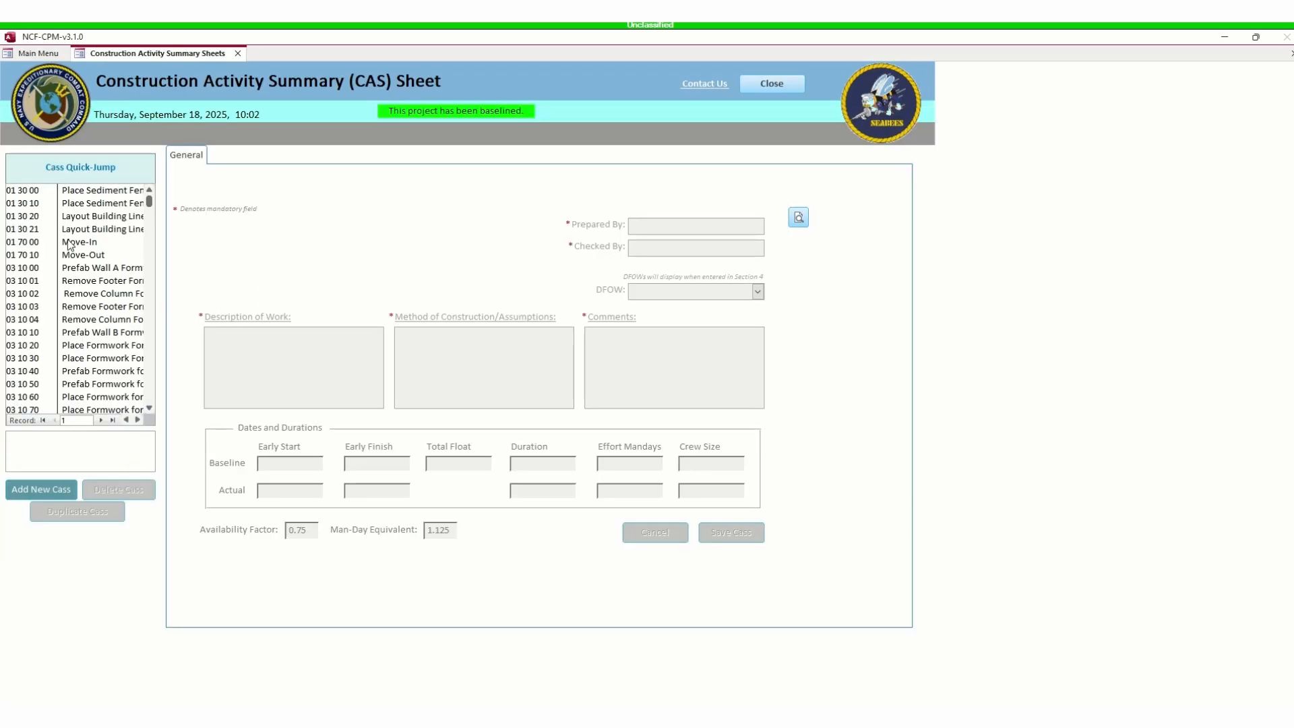
pyautogui.click(70, 242)
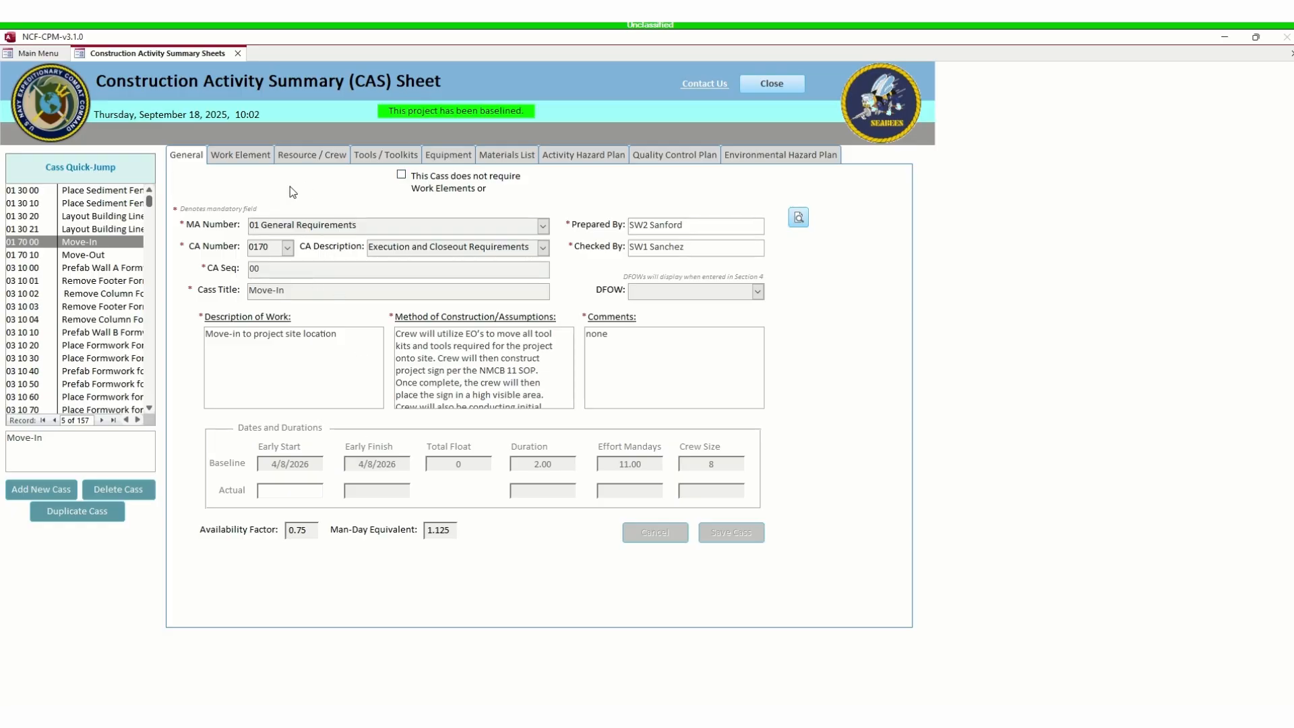
# - Record the CESE Mobilization or Demobilization work element as 100% complete with 21 man-hours expended, earned on 9/17/2025
pyautogui.click(246, 159)
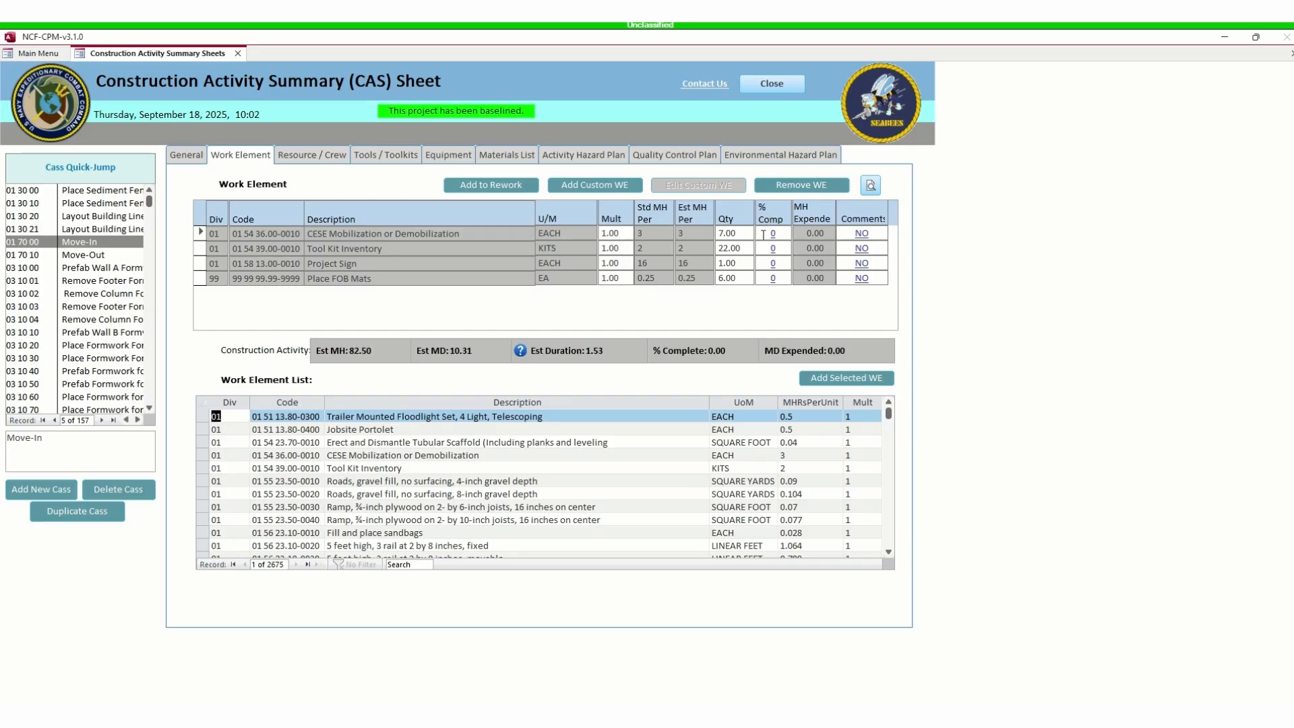
pyautogui.click(772, 234)
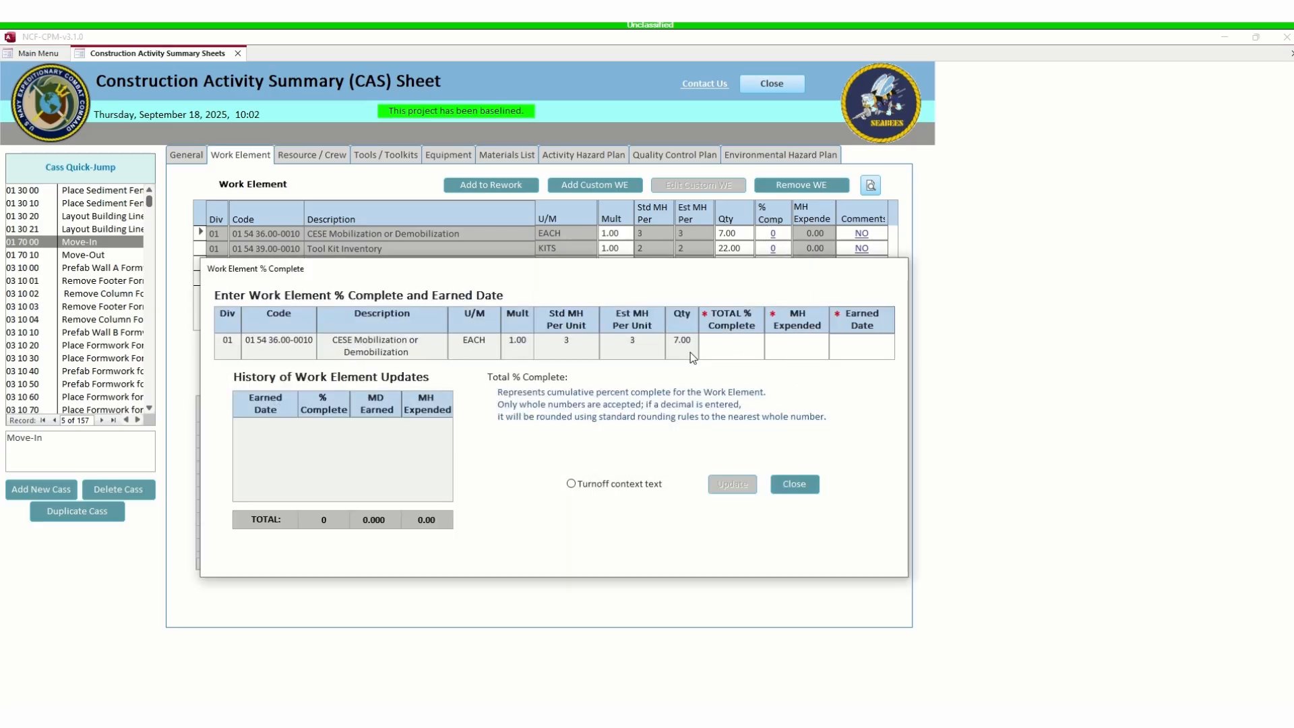
pyautogui.write('100')
pyautogui.click(795, 343)
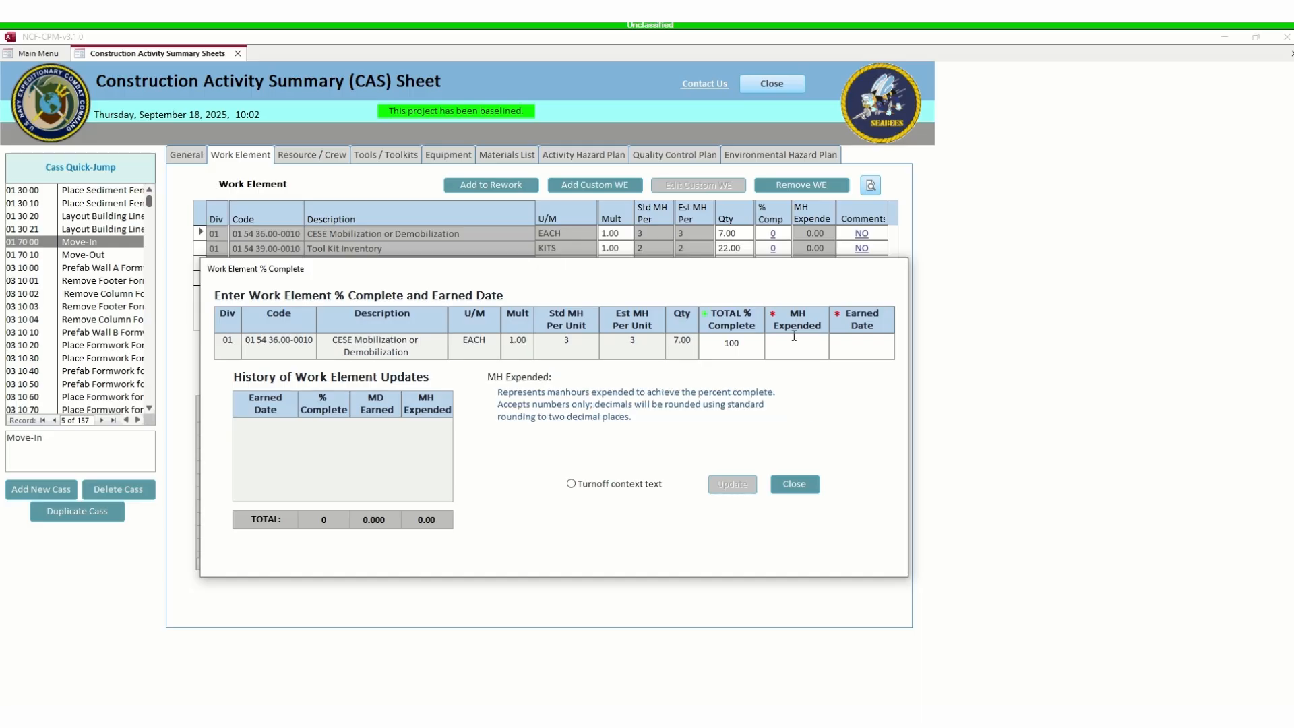
pyautogui.write('21')
pyautogui.click(842, 346)
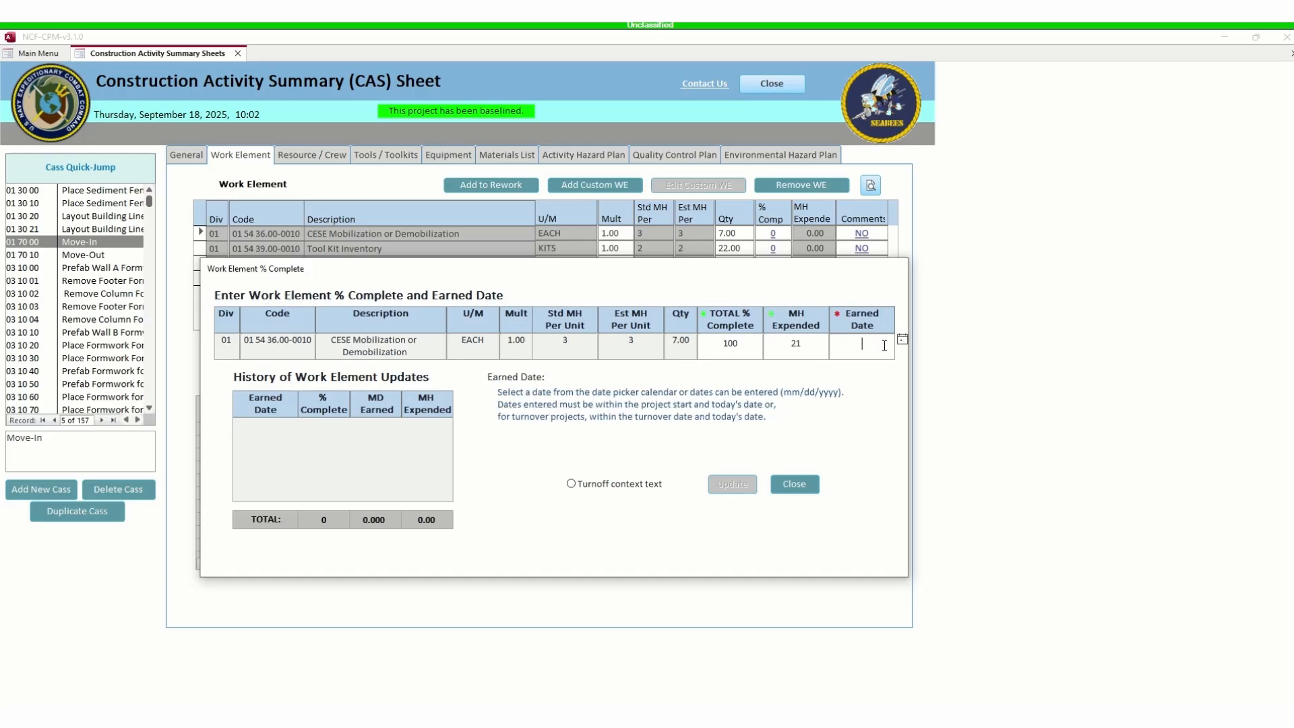
pyautogui.click(901, 339)
pyautogui.click(847, 401)
pyautogui.click(714, 488)
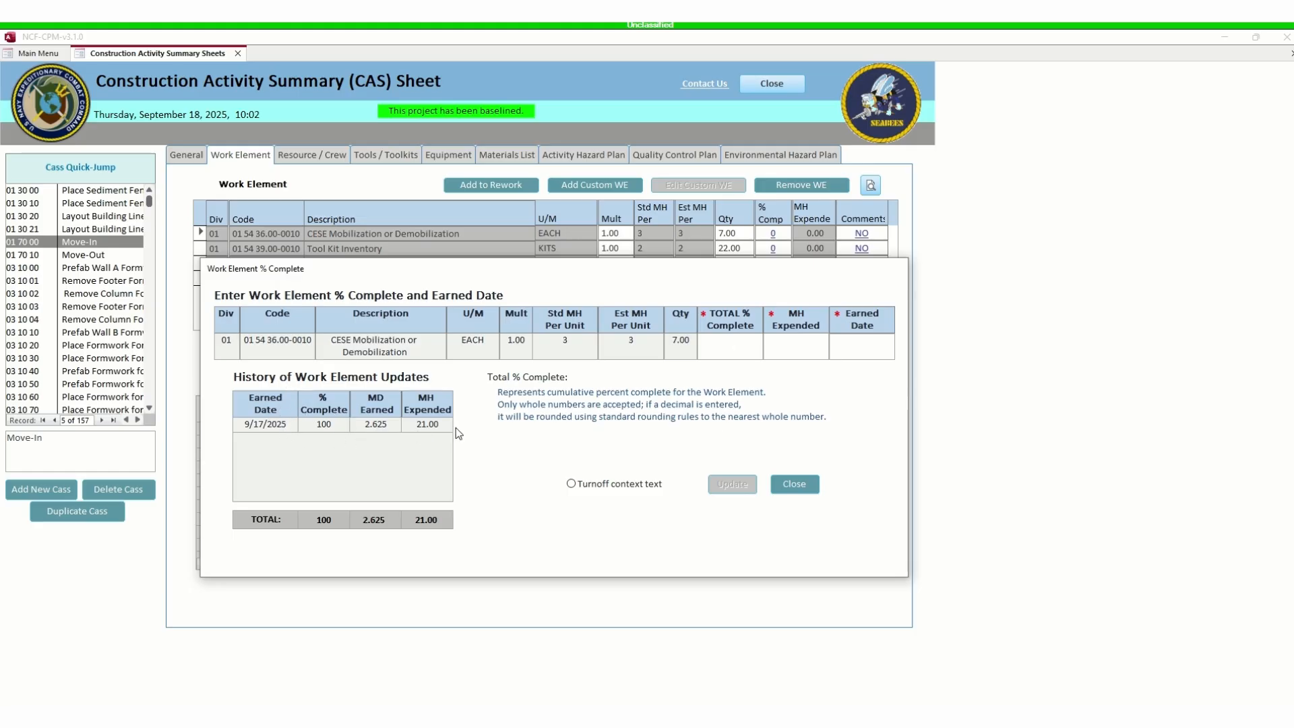
pyautogui.click(798, 484)
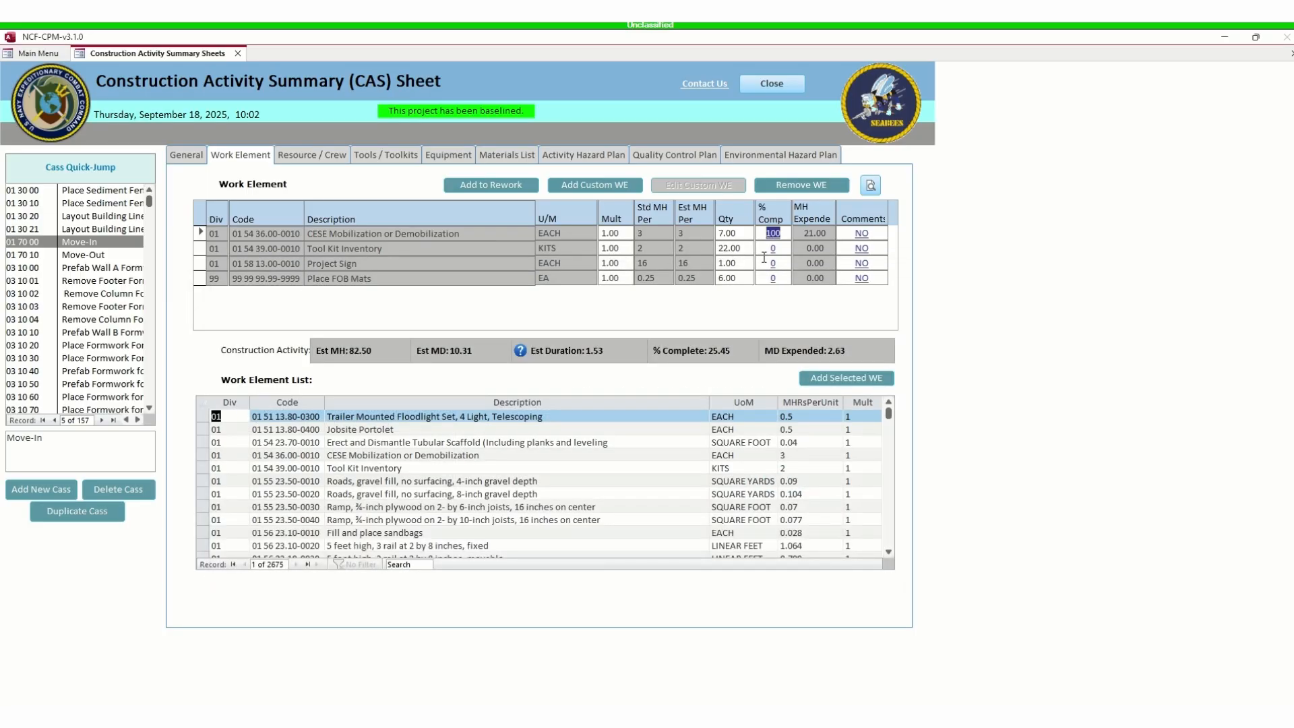
# - Record the Tool Kit Inventory work element as 25% complete with 8 man-hours expended, earned on 9/17/2025
pyautogui.click(773, 248)
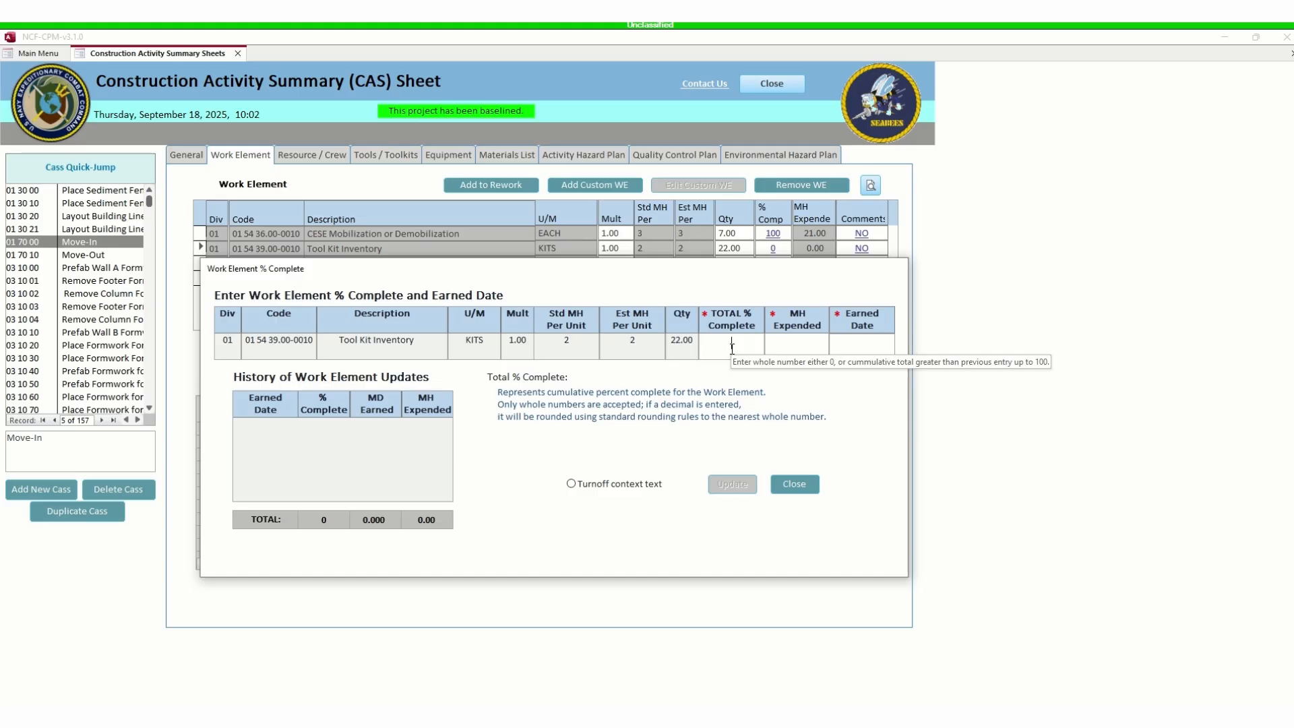
pyautogui.write('25')
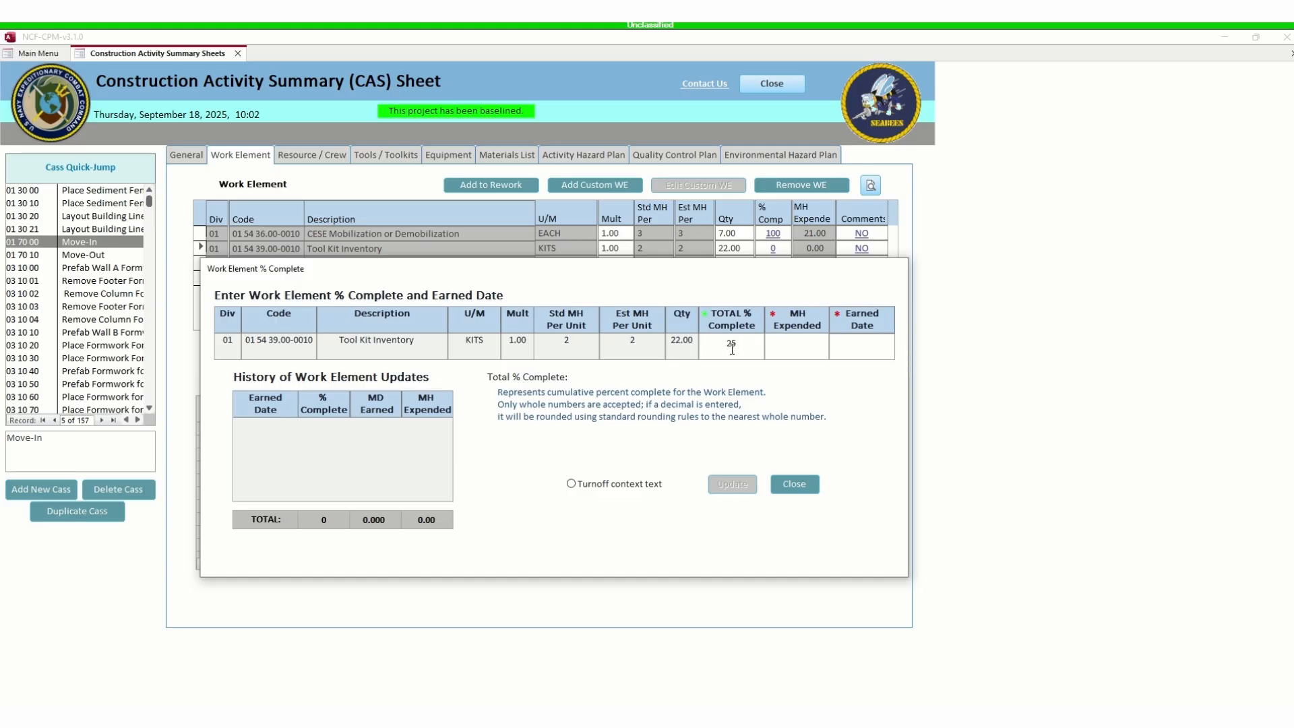
pyautogui.click(798, 344)
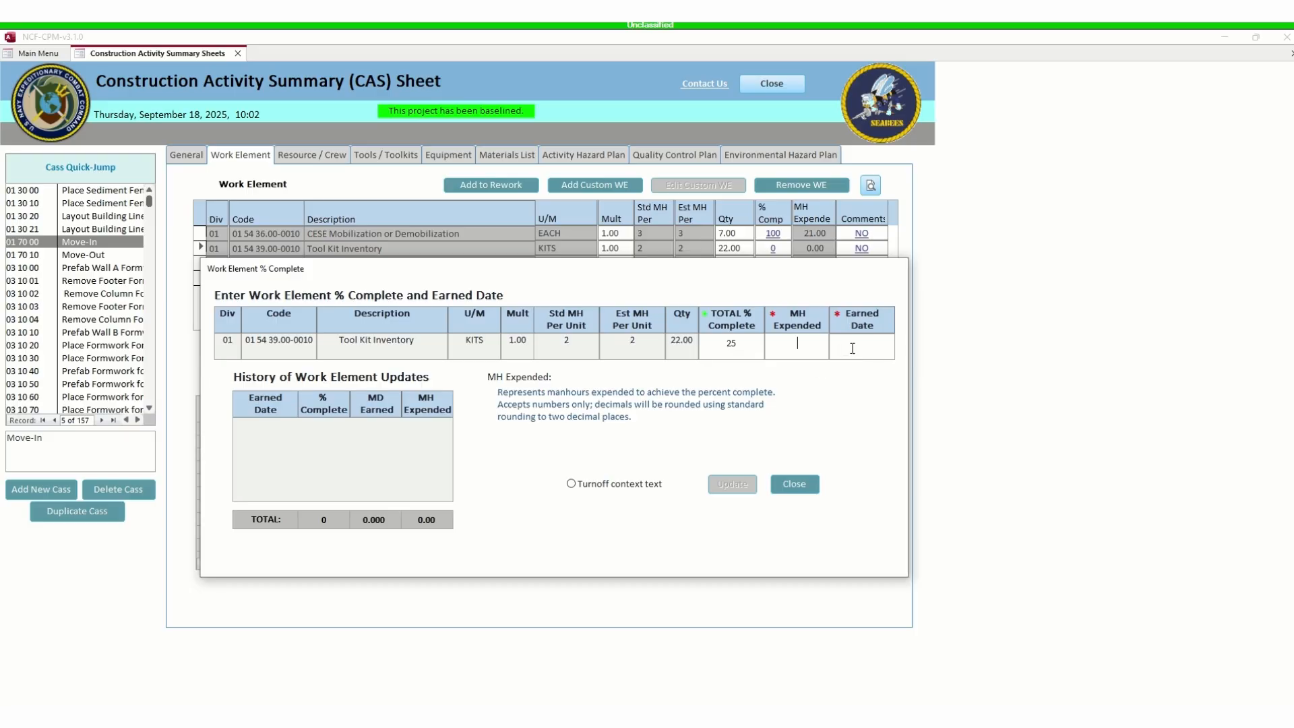
pyautogui.write('8')
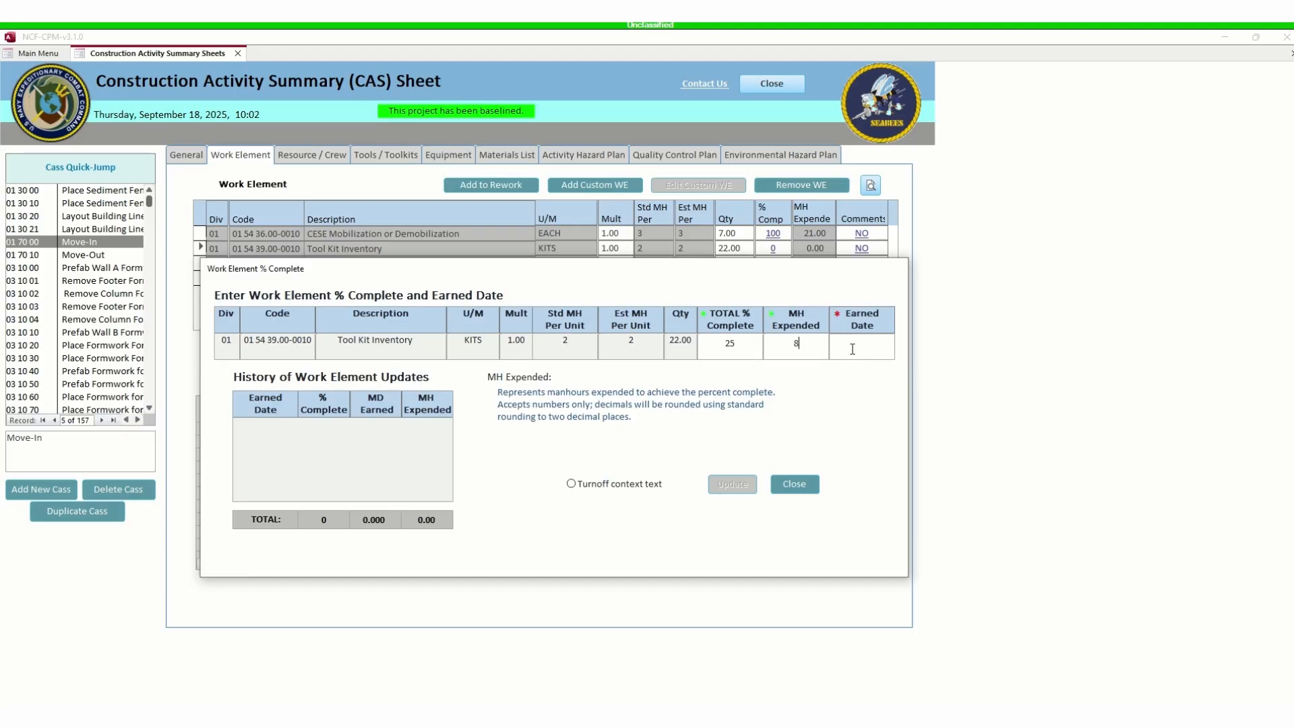
pyautogui.click(852, 349)
pyautogui.click(901, 339)
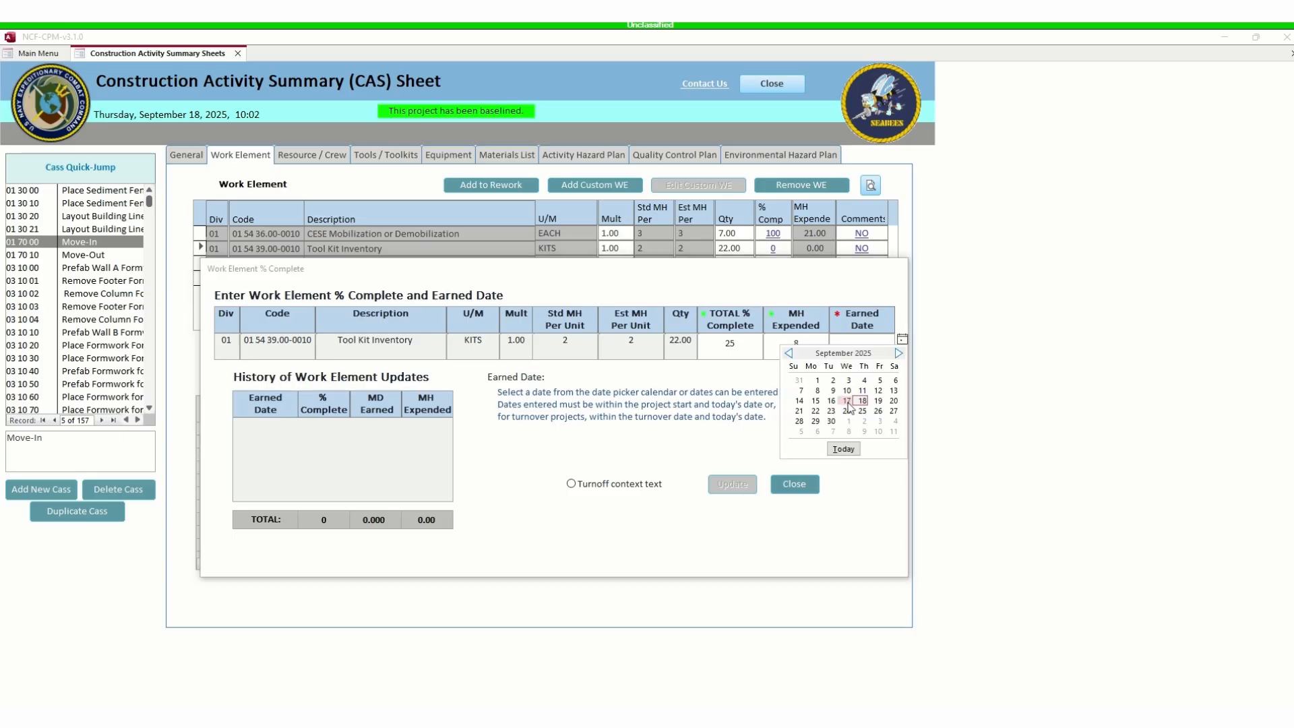
pyautogui.click(846, 401)
pyautogui.click(729, 483)
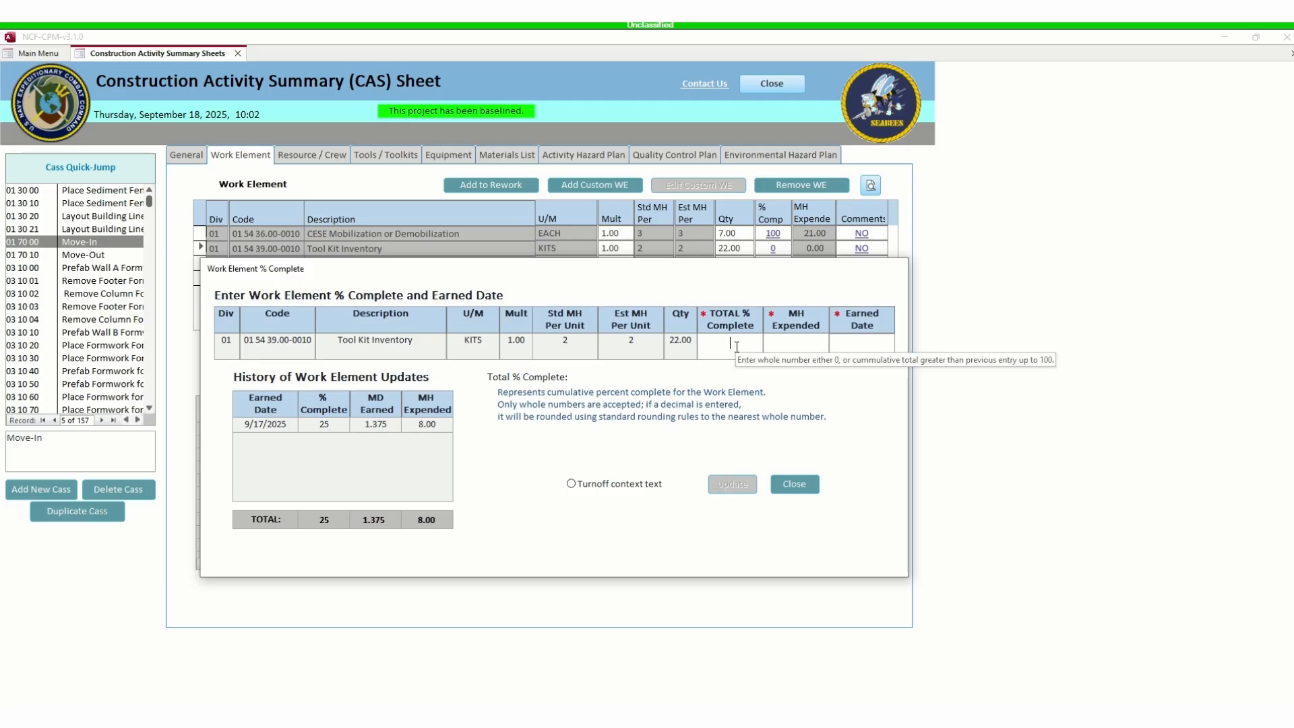
# - Add a Tool Kit Inventory update with 25% total complete and 8 man-hours expended, earned on 9/18/2025
pyautogui.write('25')
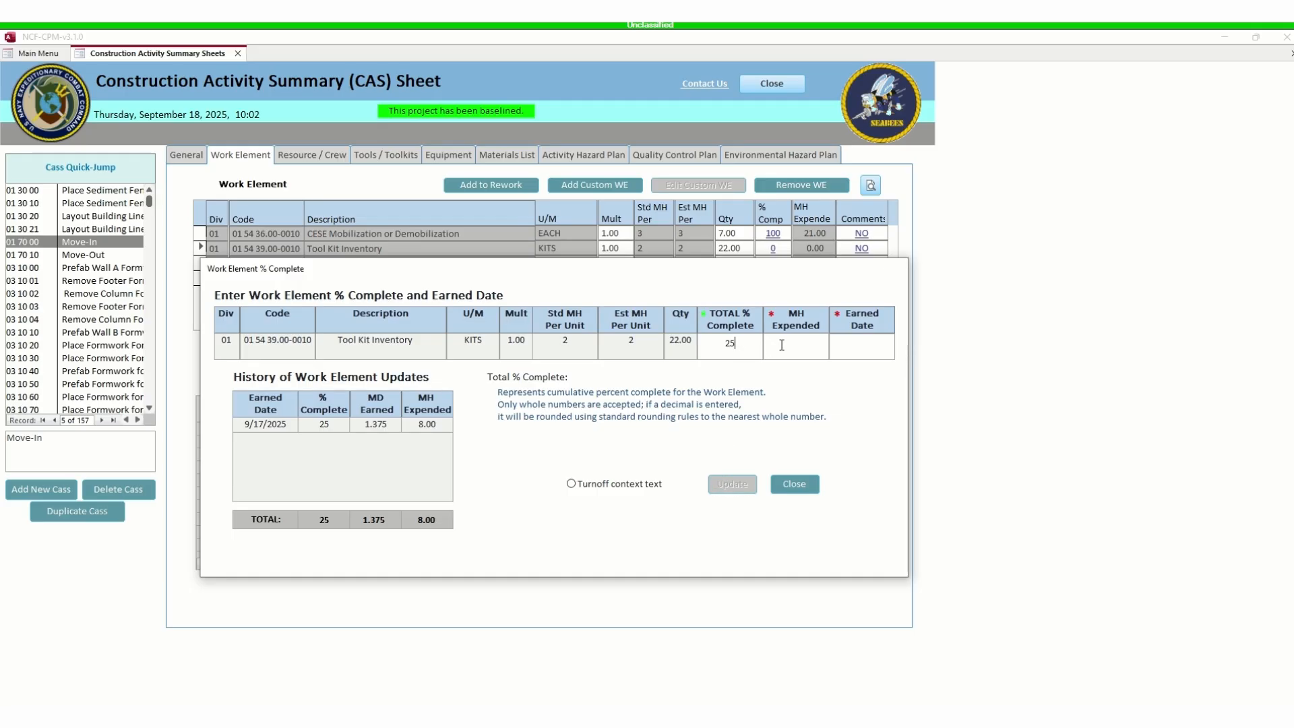
pyautogui.click(783, 345)
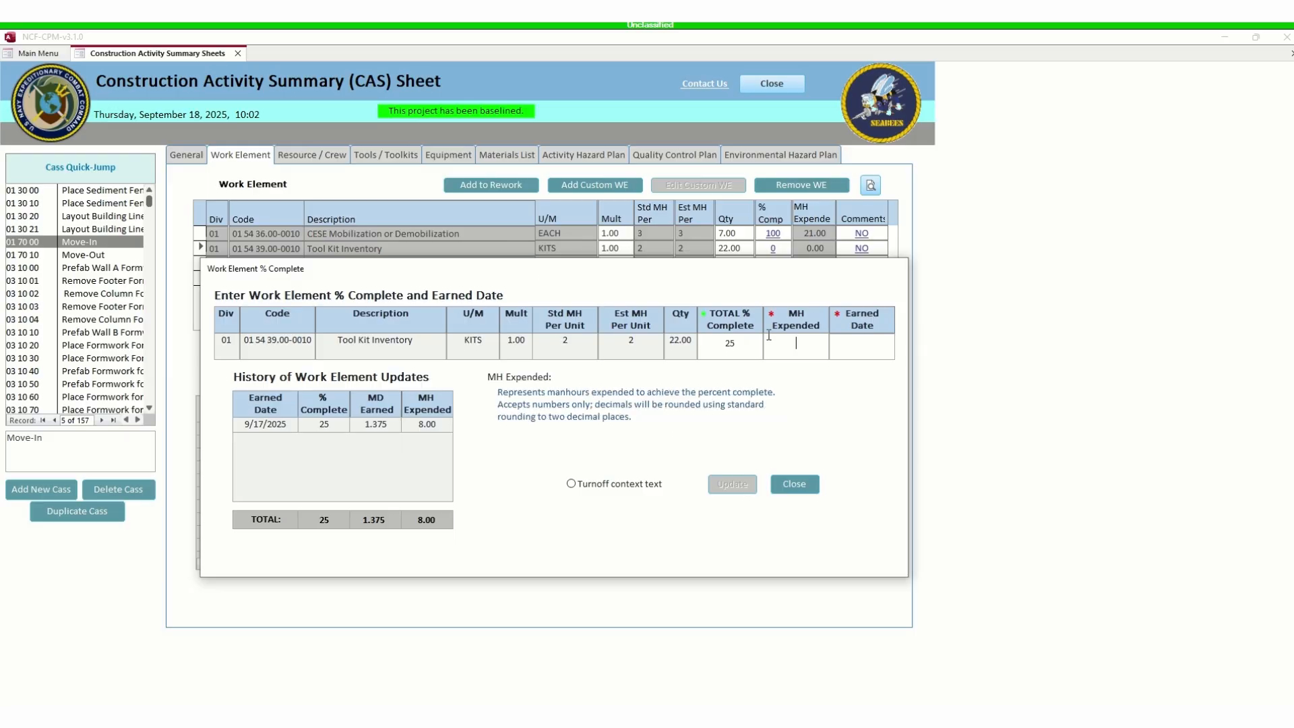
pyautogui.write('8')
pyautogui.click(832, 348)
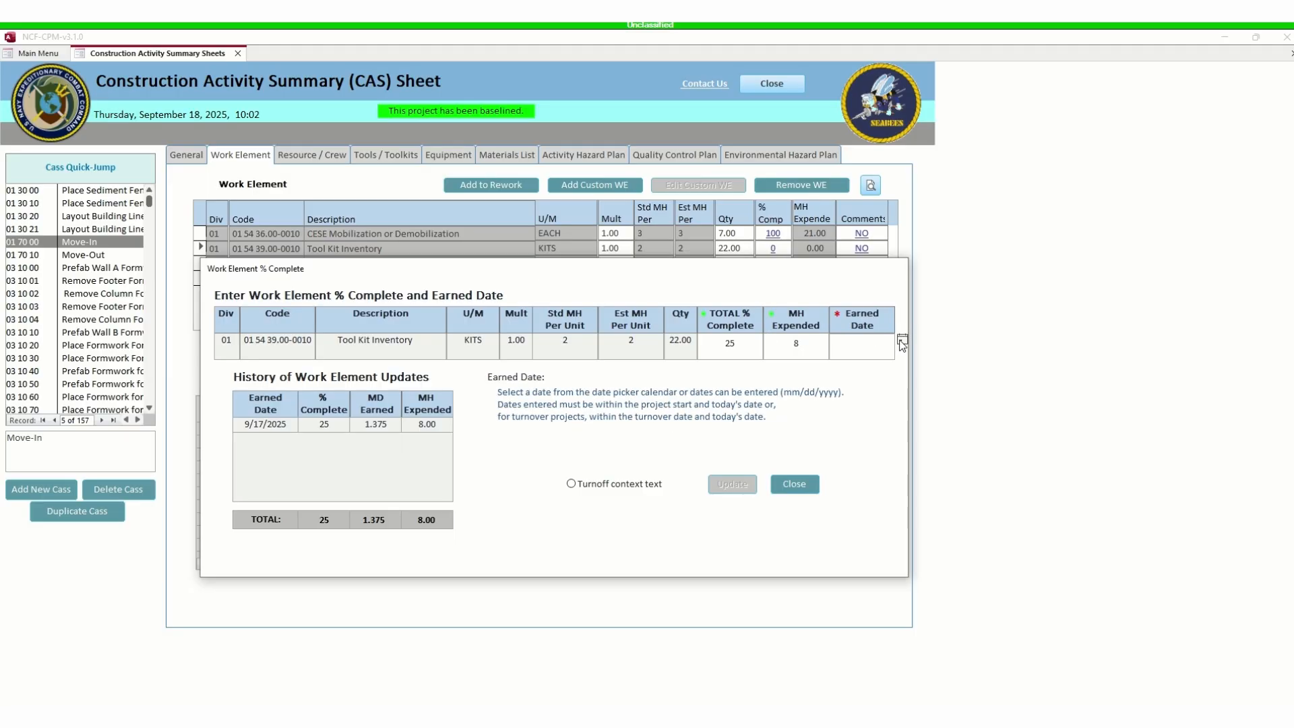
pyautogui.click(902, 339)
pyautogui.click(860, 401)
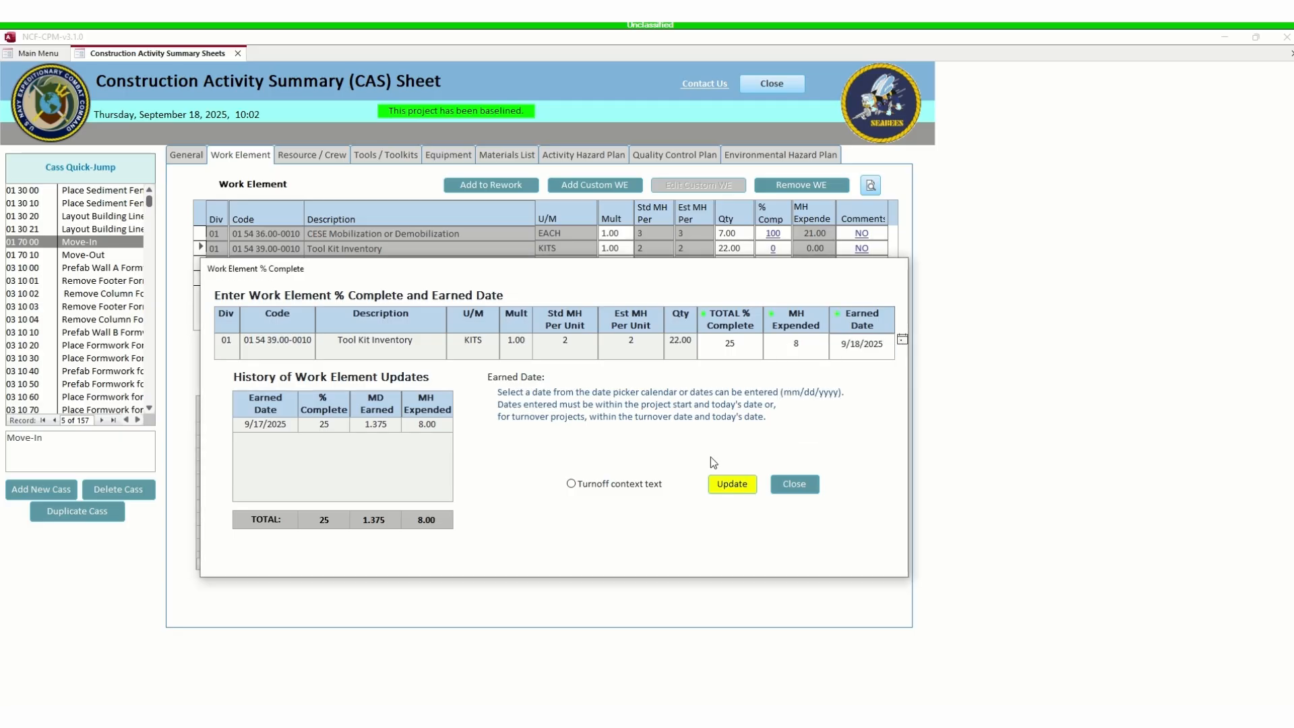
pyautogui.click(721, 484)
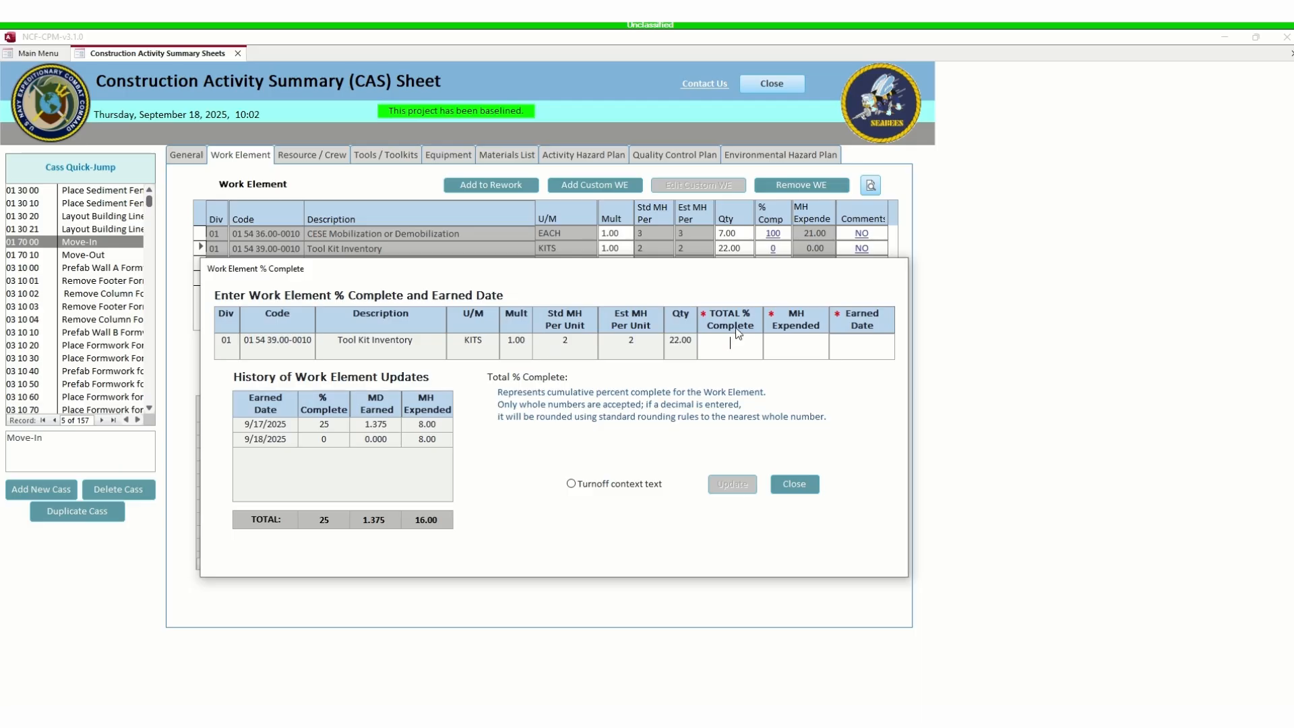
# - Fill in a further Tool Kit Inventory update with 50% total complete, 8 man-hours expended and earned date 9/18/2025
pyautogui.write('50')
pyautogui.click(791, 339)
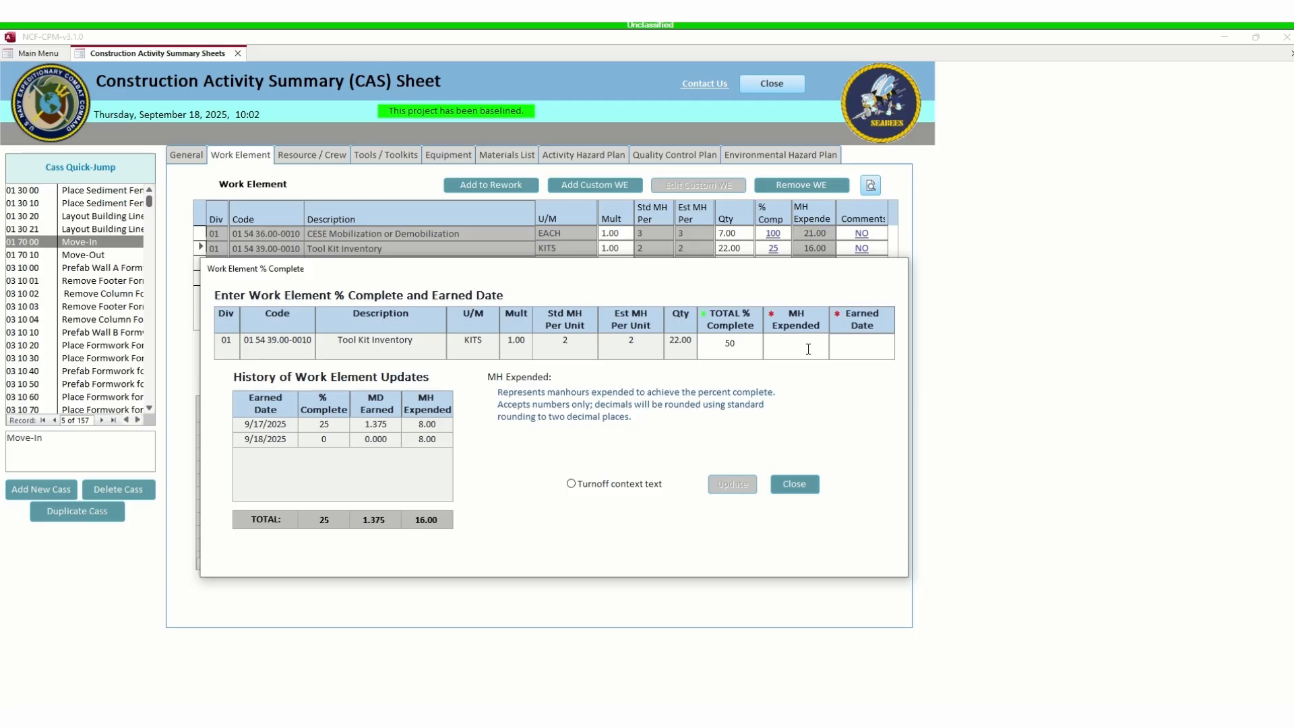
pyautogui.write('8')
pyautogui.click(858, 344)
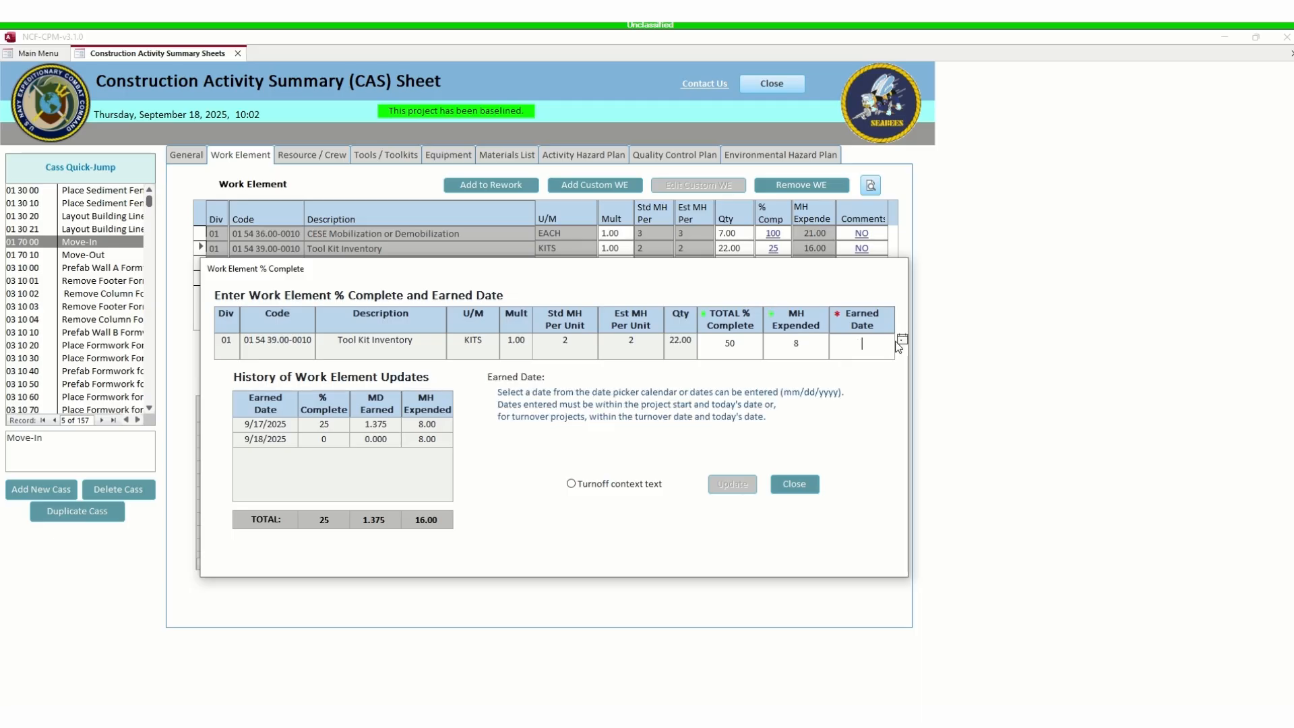
pyautogui.click(902, 339)
pyautogui.click(862, 401)
pyautogui.click(826, 346)
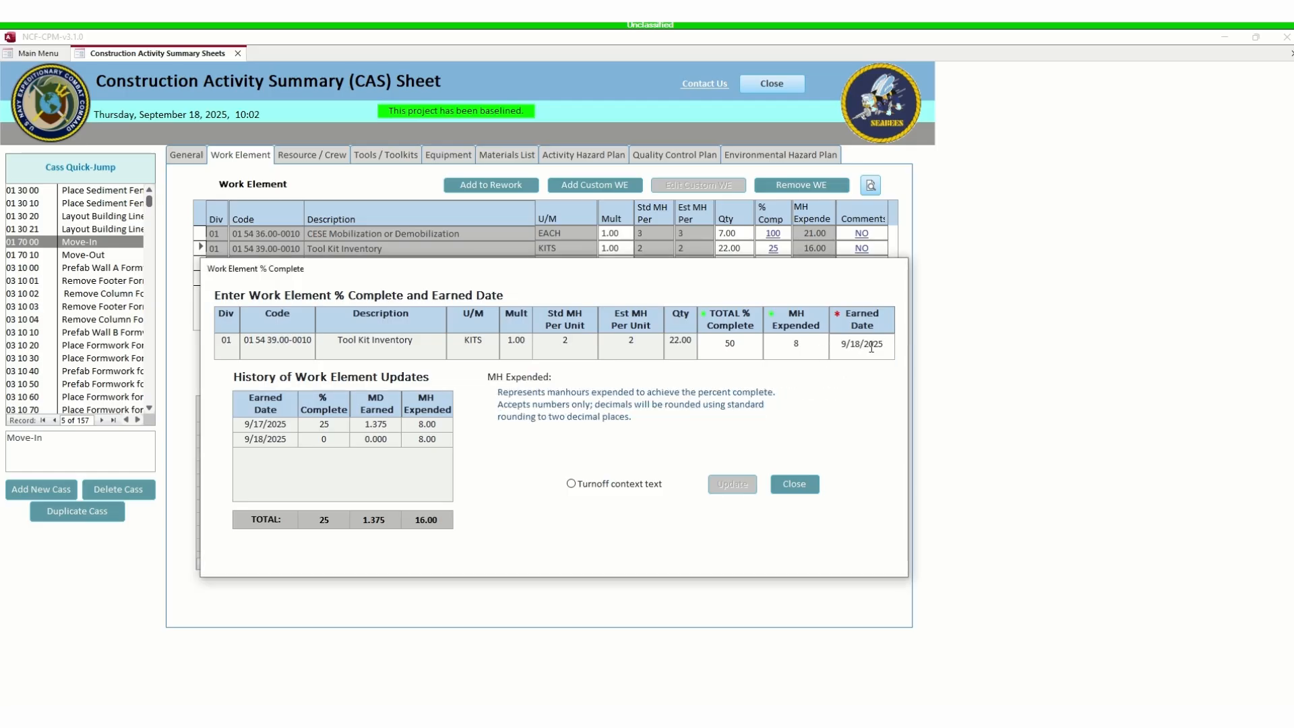
# - Change the pending Tool Kit Inventory update to 0% complete and 0 man-hours, and submit it to clear the 9/18/2025 entry
pyautogui.click(741, 347)
pyautogui.write('0')
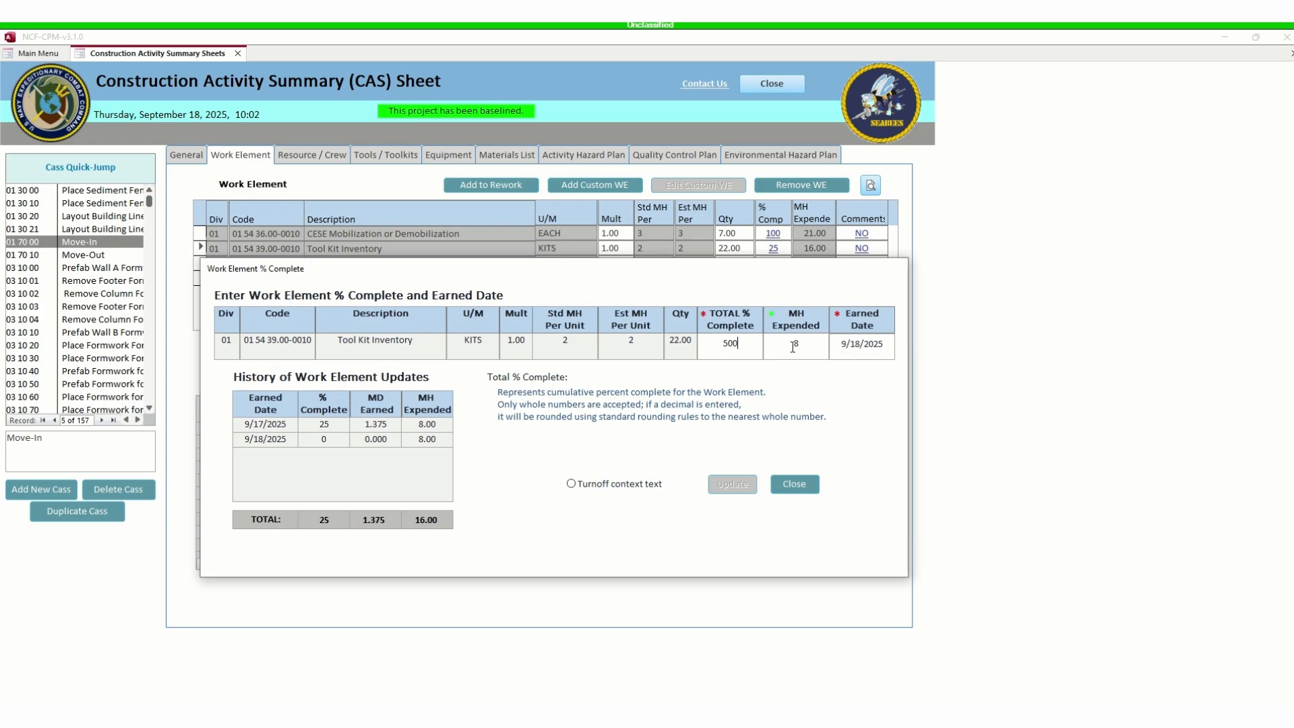
pyautogui.press('BackSpace')
pyautogui.press('BackSpace')
pyautogui.press('BackSpace')
pyautogui.write('0')
pyautogui.click(816, 345)
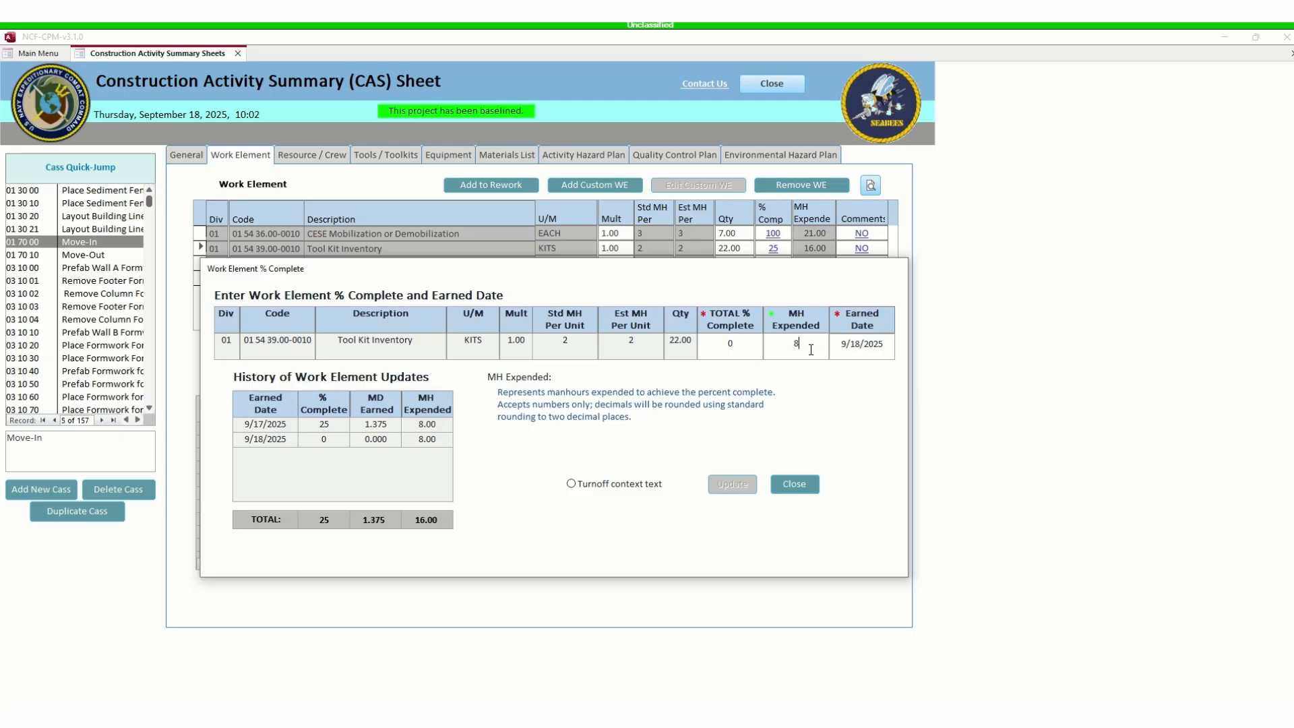
pyautogui.press('BackSpace')
pyautogui.write('1')
pyautogui.press('BackSpace')
pyautogui.write('0')
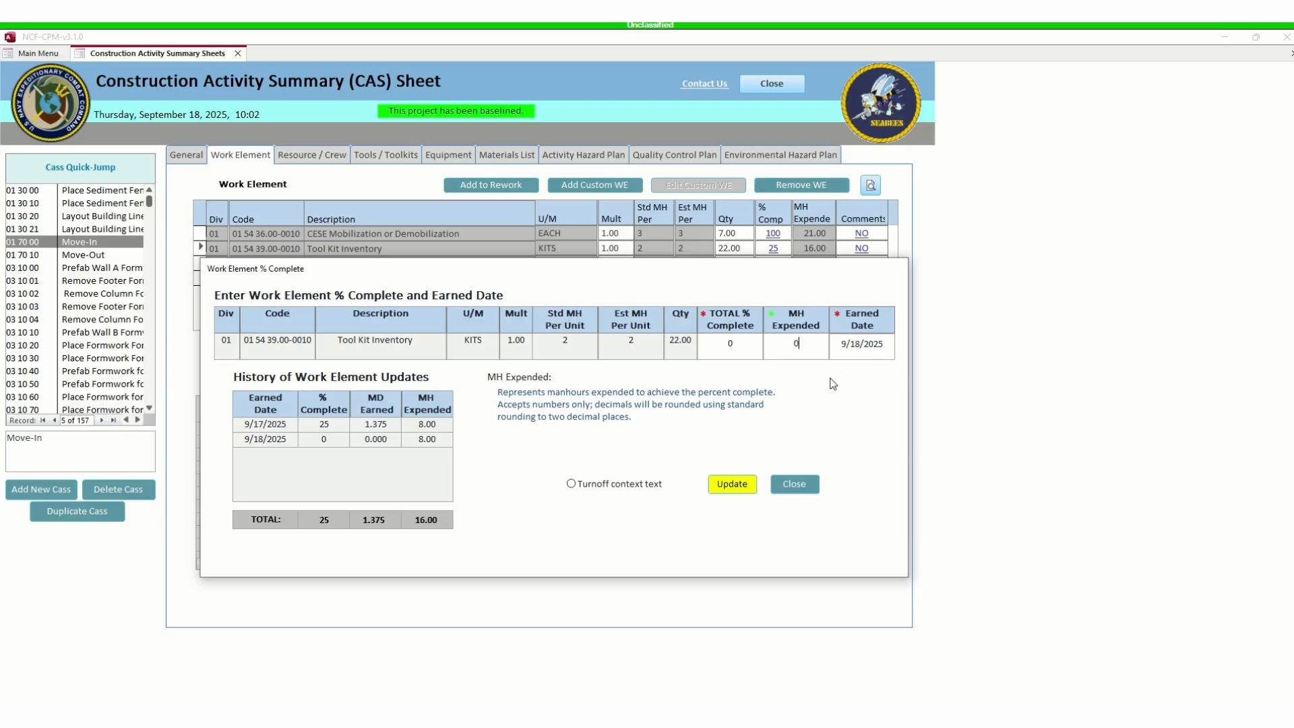
pyautogui.click(742, 491)
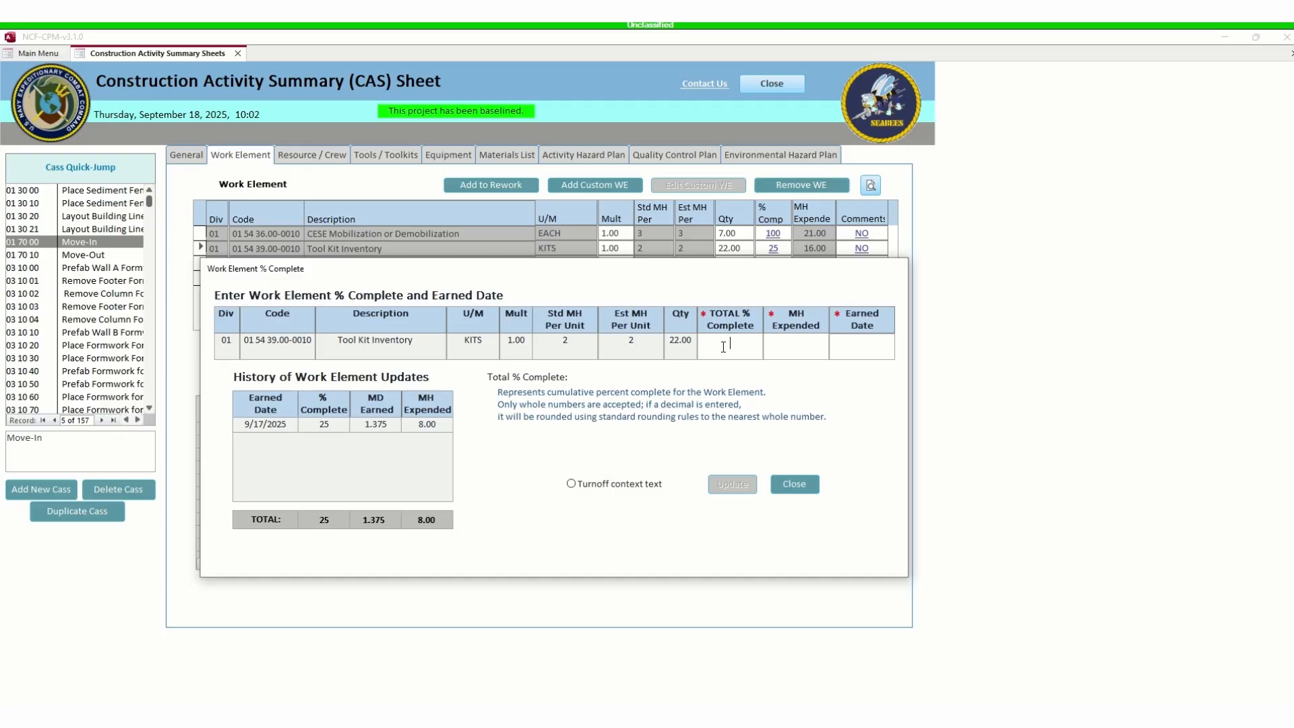
# - Record the Tool Kit Inventory work element as 50% total complete with 8 man-hours expended, earned on 9/18/2025
pyautogui.write('50')
pyautogui.click(770, 350)
pyautogui.write('8')
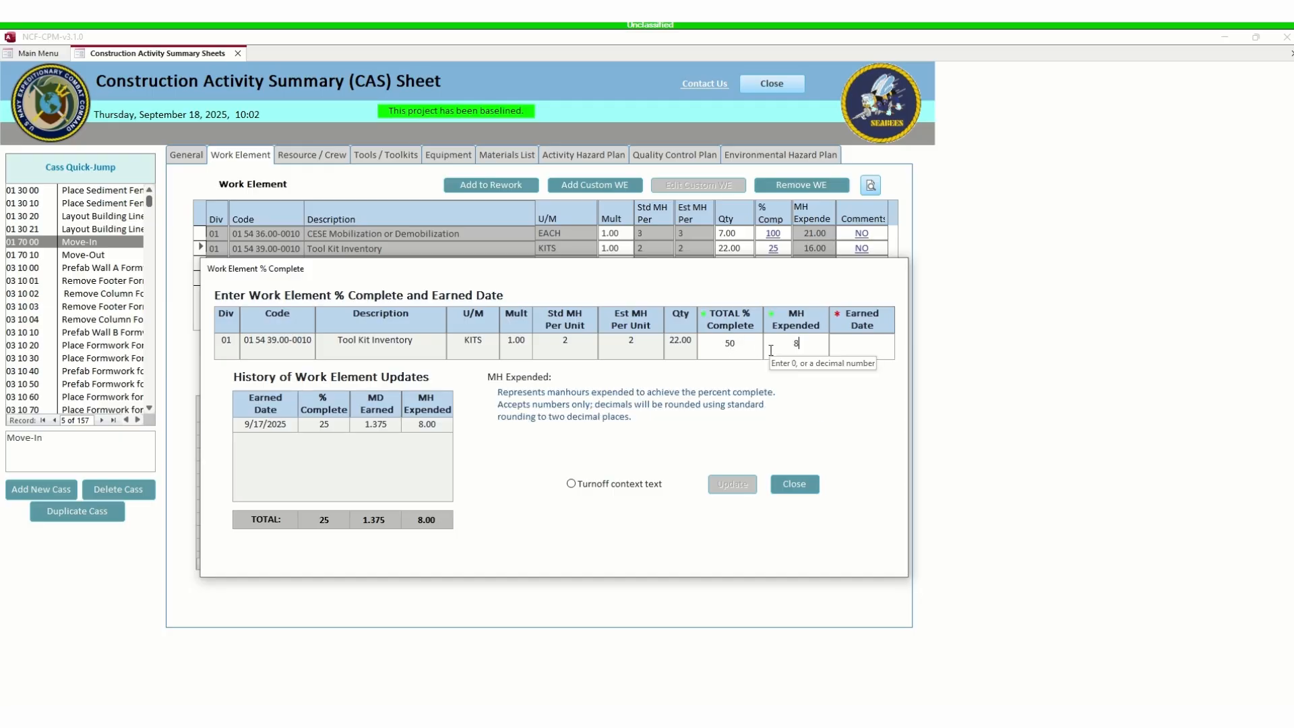
pyautogui.press('Tab')
pyautogui.click(902, 340)
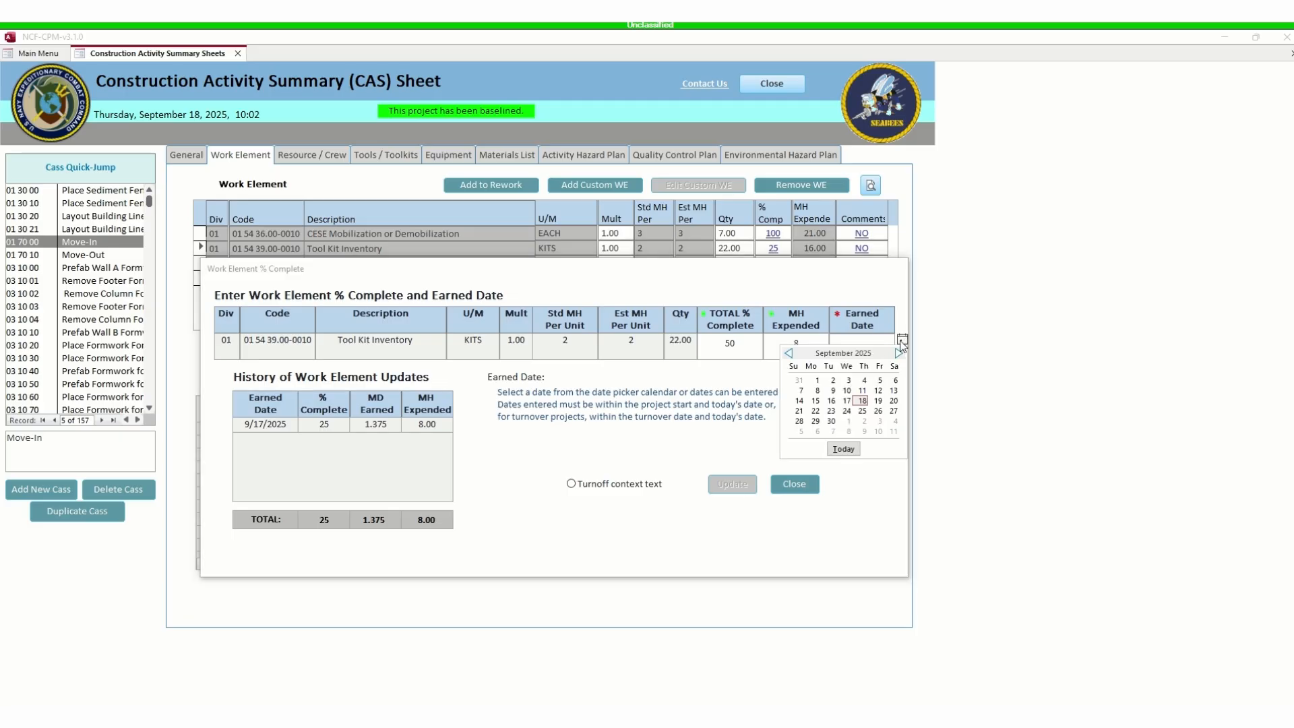
pyautogui.click(860, 405)
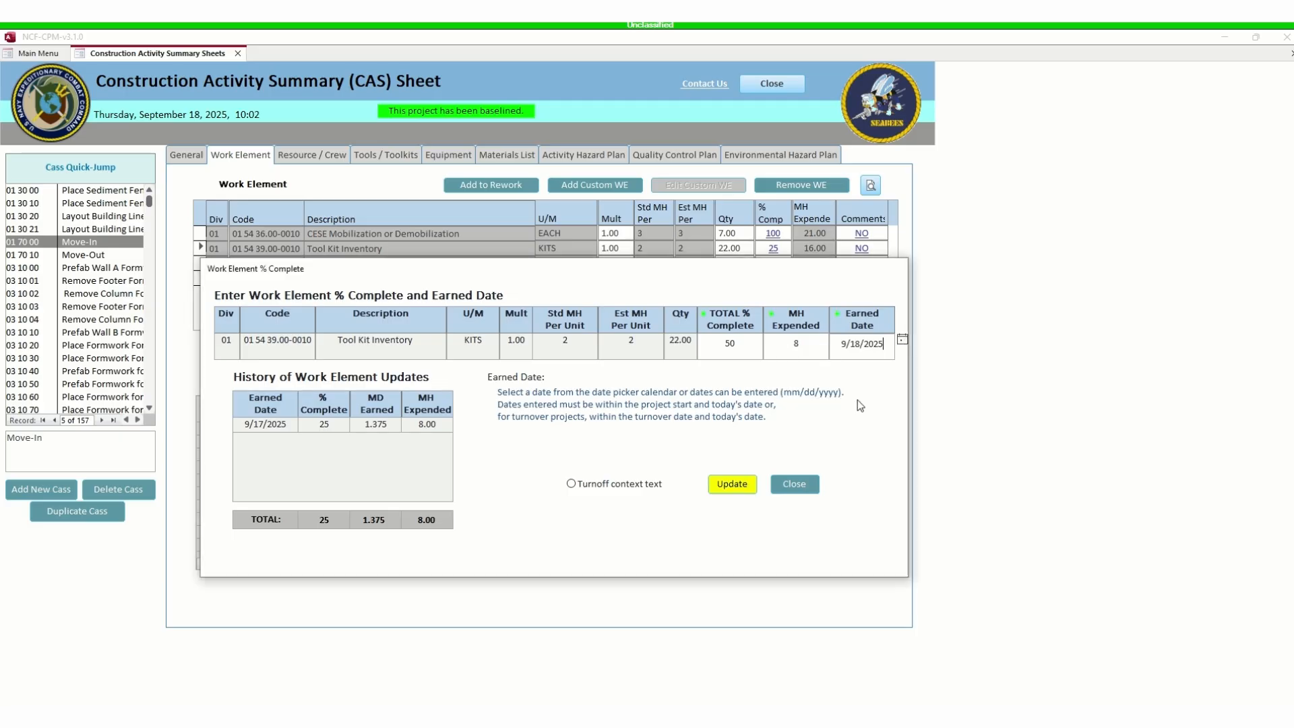
pyautogui.click(732, 483)
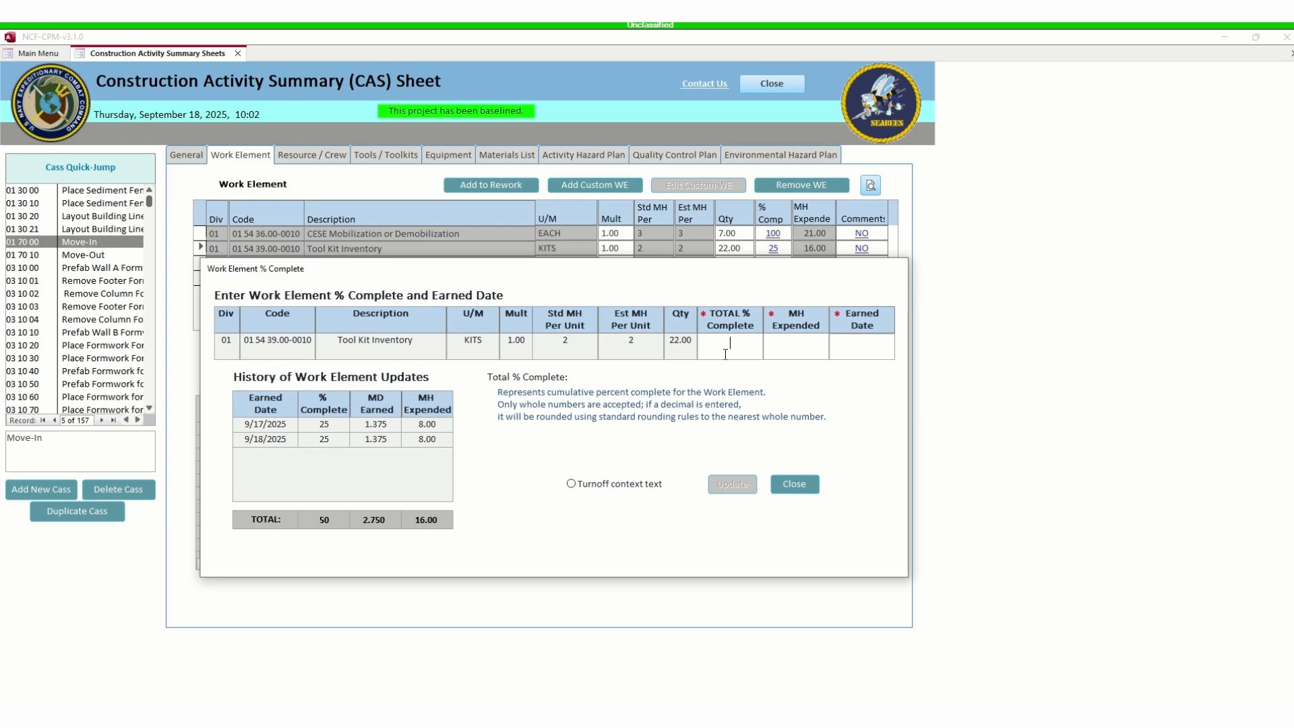
# - Remove the 9/18/2025 Tool Kit Inventory progress by submitting 0% total complete and 0 man-hours for that date
pyautogui.write('0')
pyautogui.click(812, 349)
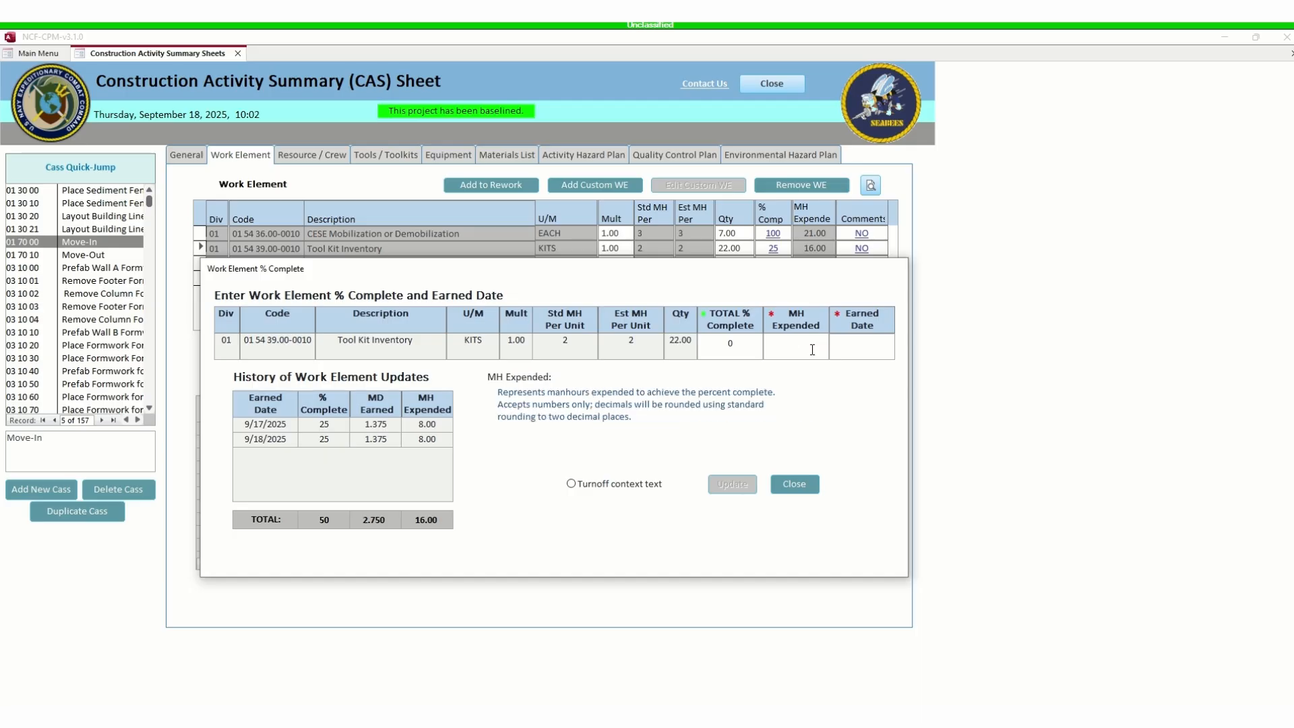
pyautogui.write('0')
pyautogui.click(861, 342)
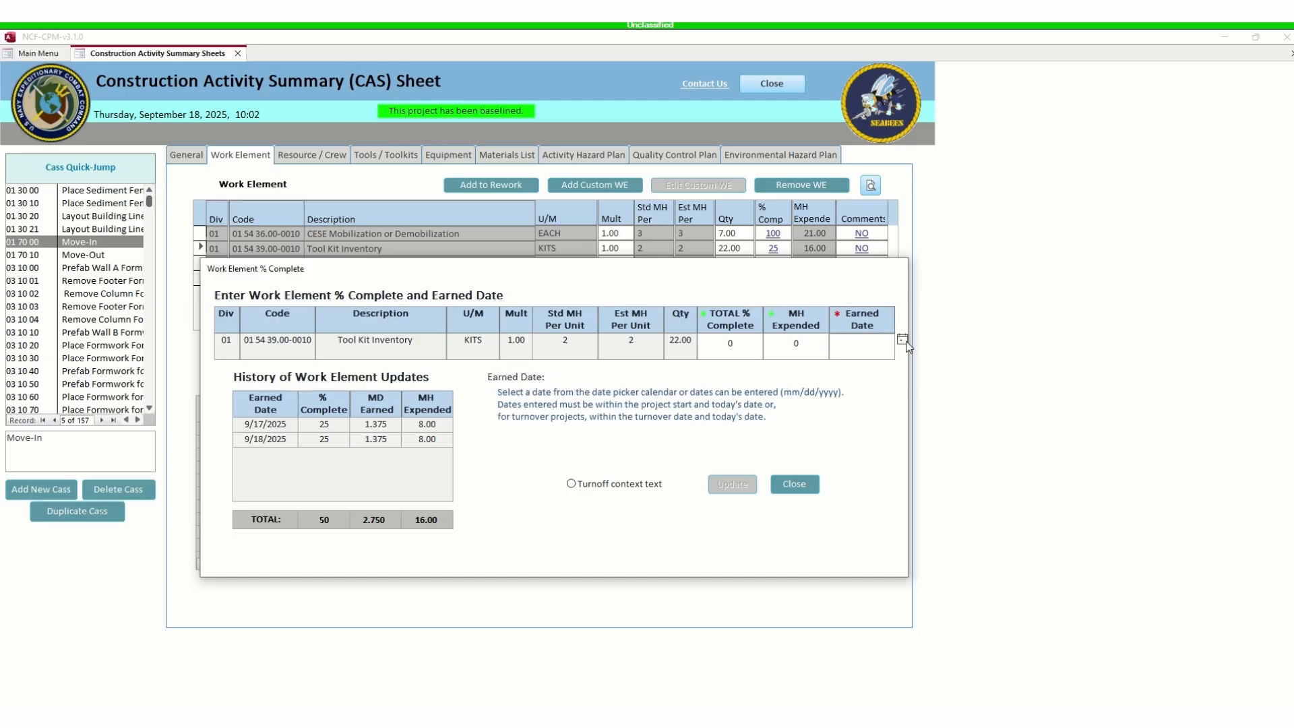
pyautogui.click(903, 341)
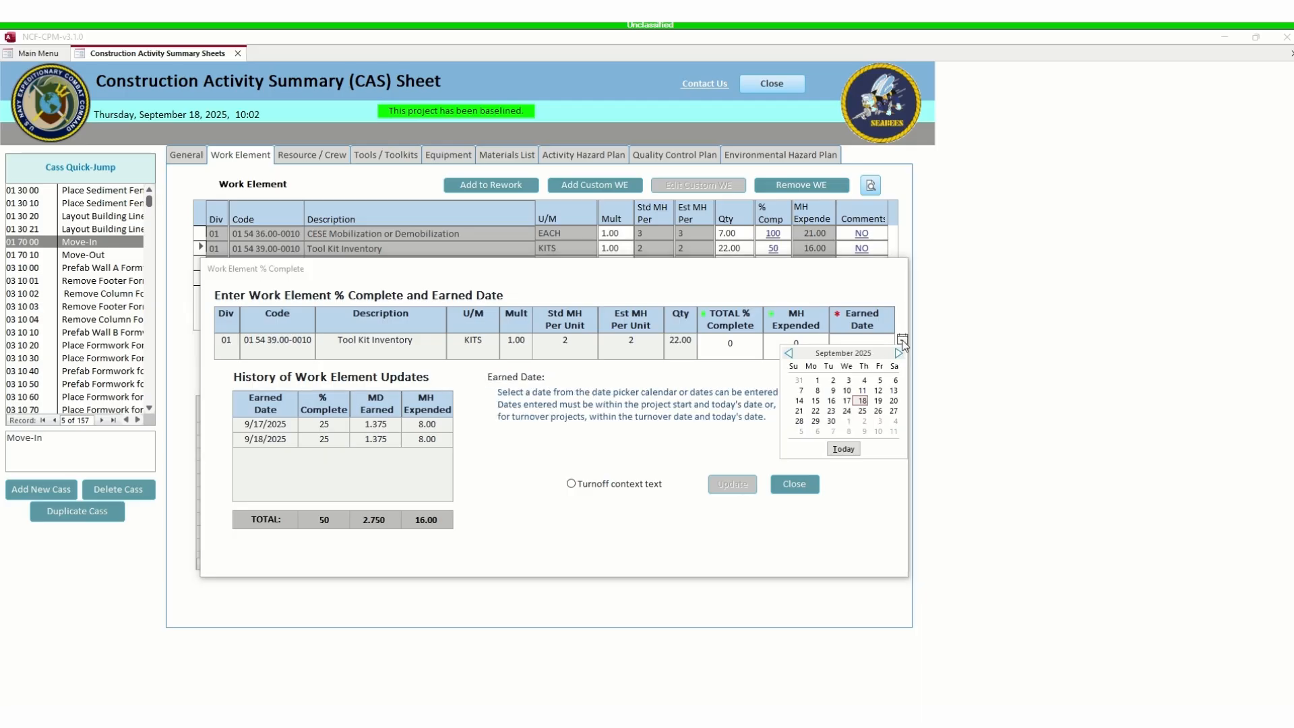
pyautogui.click(863, 401)
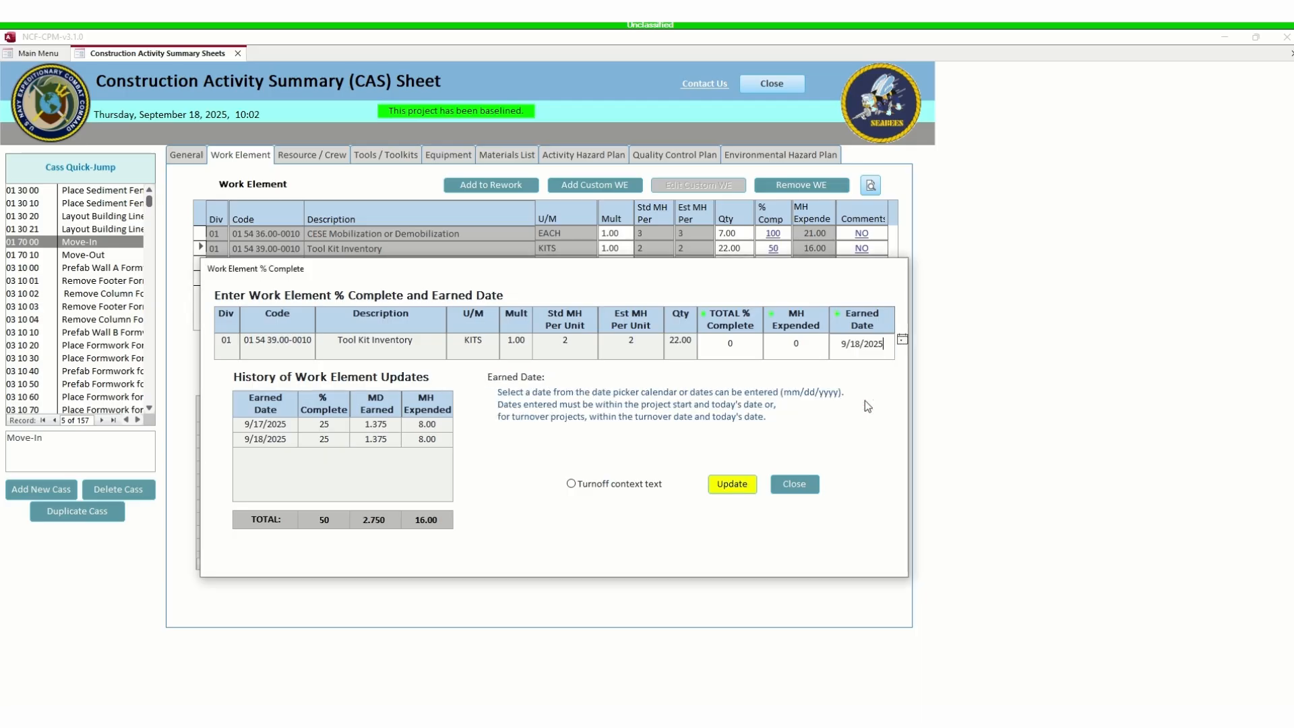
pyautogui.click(748, 486)
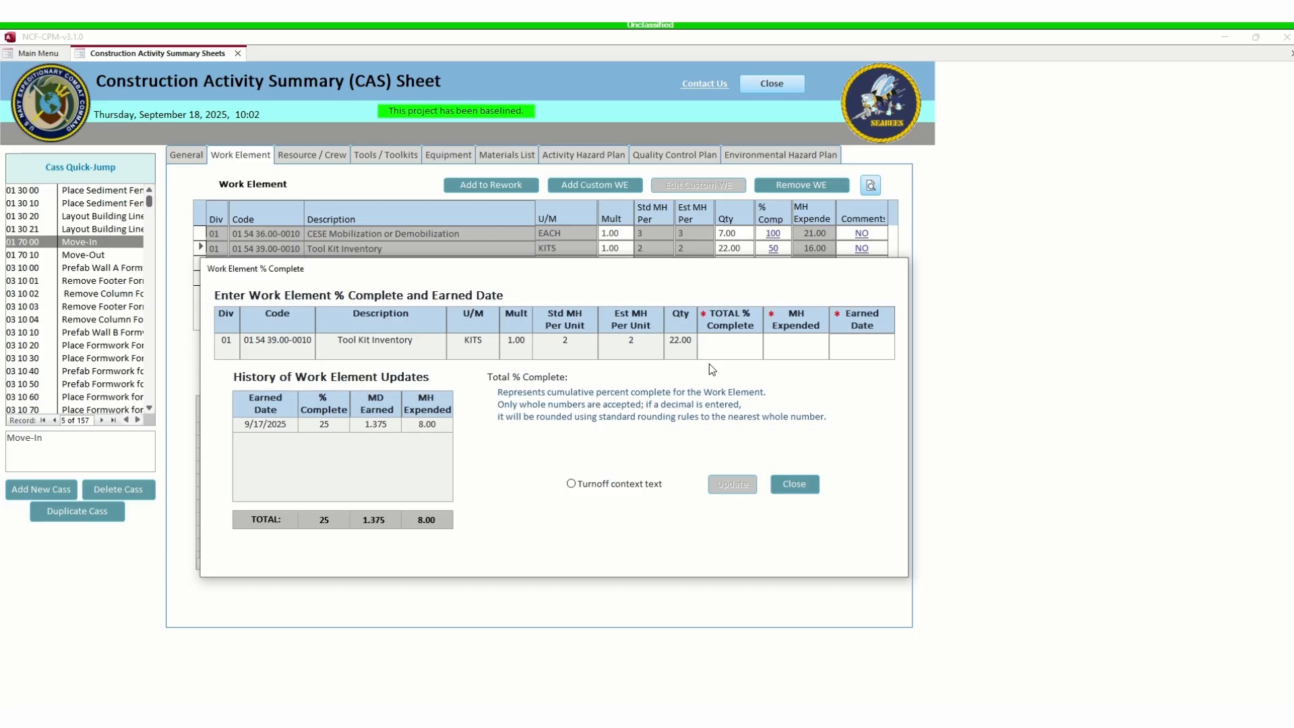
# - Clear the 9/17/2025 Tool Kit Inventory progress by submitting 0% total complete and 0 man-hours expended for that date
pyautogui.click(731, 344)
pyautogui.write('0')
pyautogui.click(775, 345)
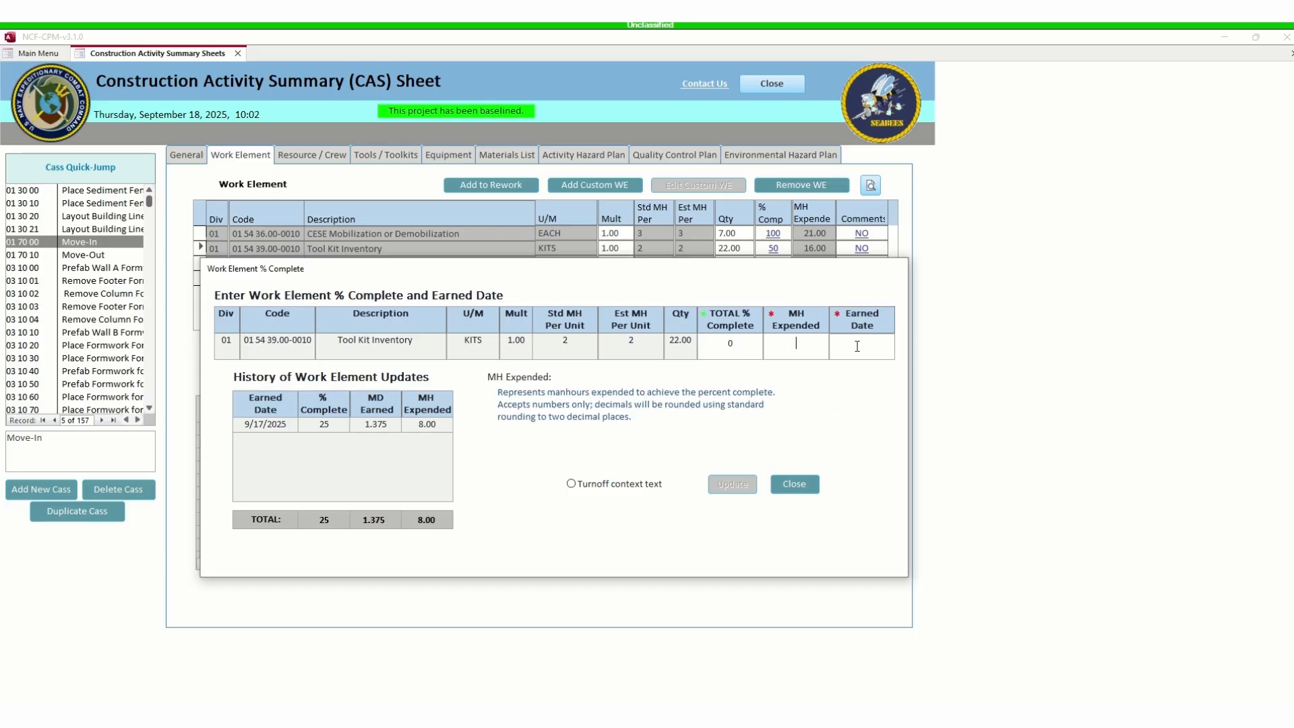
pyautogui.write('0')
pyautogui.click(859, 345)
pyautogui.click(902, 340)
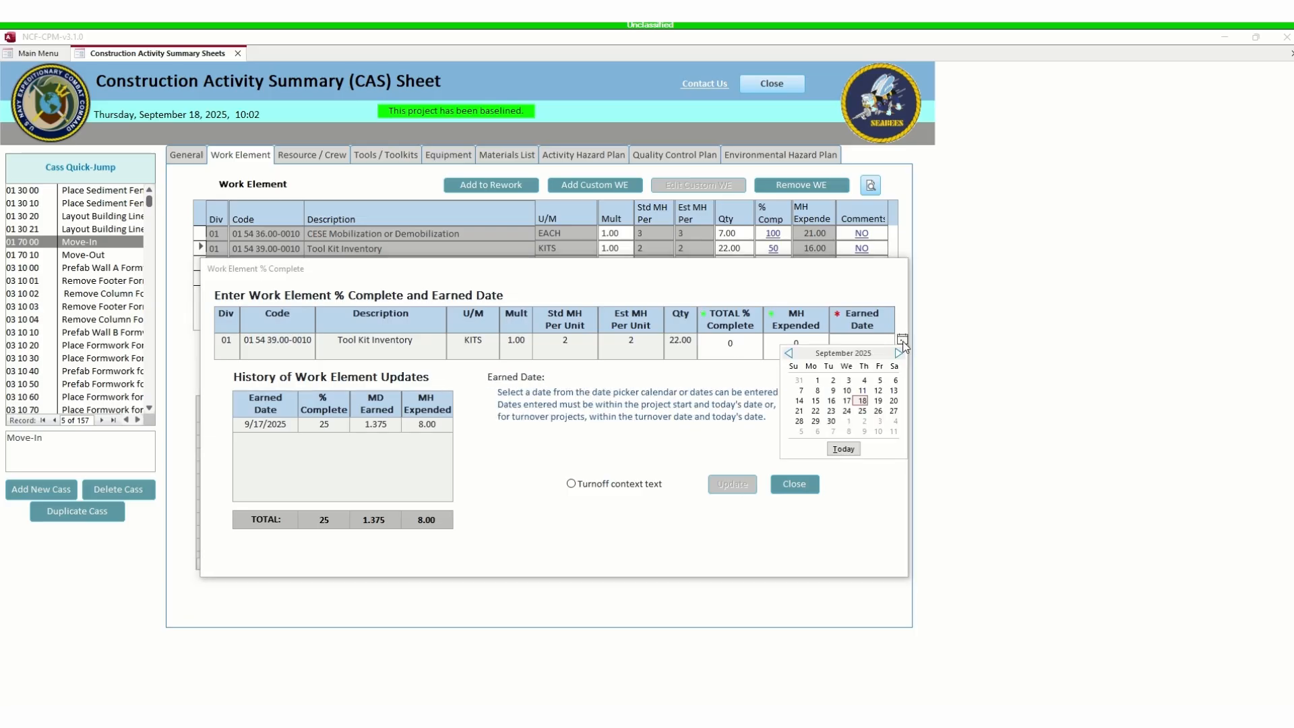
pyautogui.click(847, 401)
pyautogui.click(731, 485)
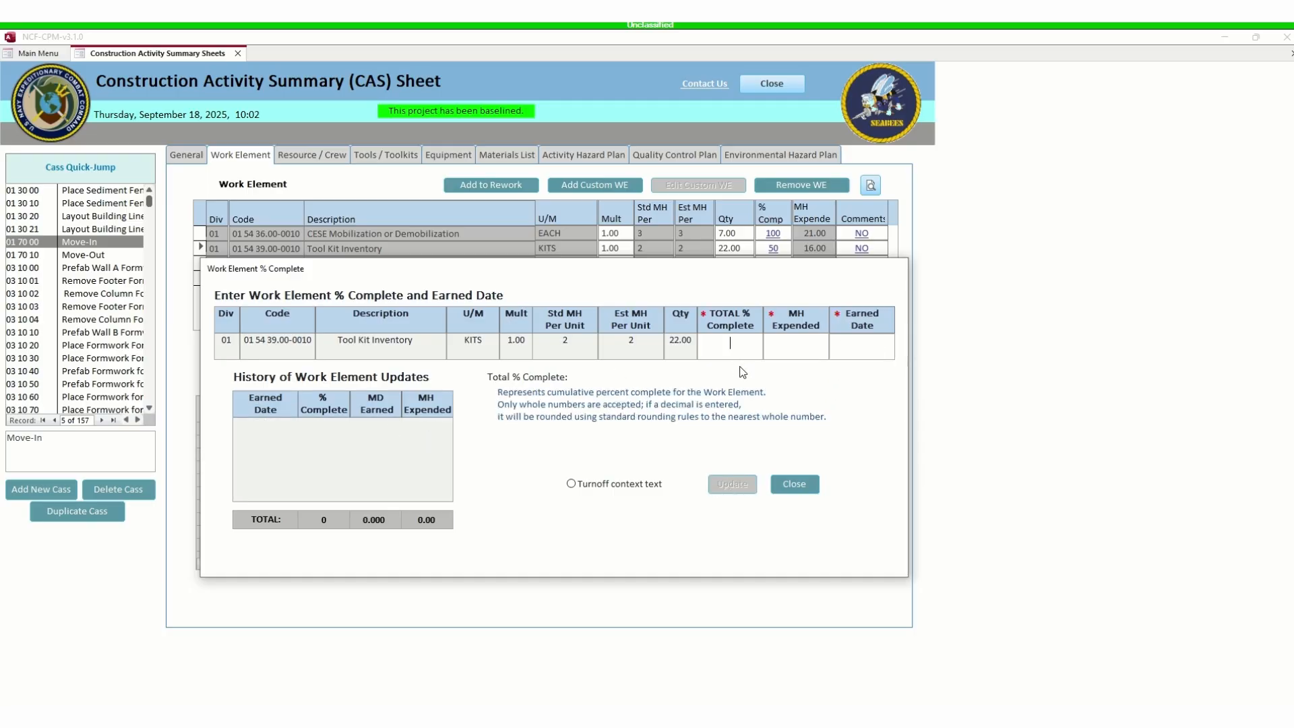
# - Record the Tool Kit Inventory work element as 25% total complete with 8 man-hours expended, earned on 9/17/2025
pyautogui.write('25')
pyautogui.click(778, 348)
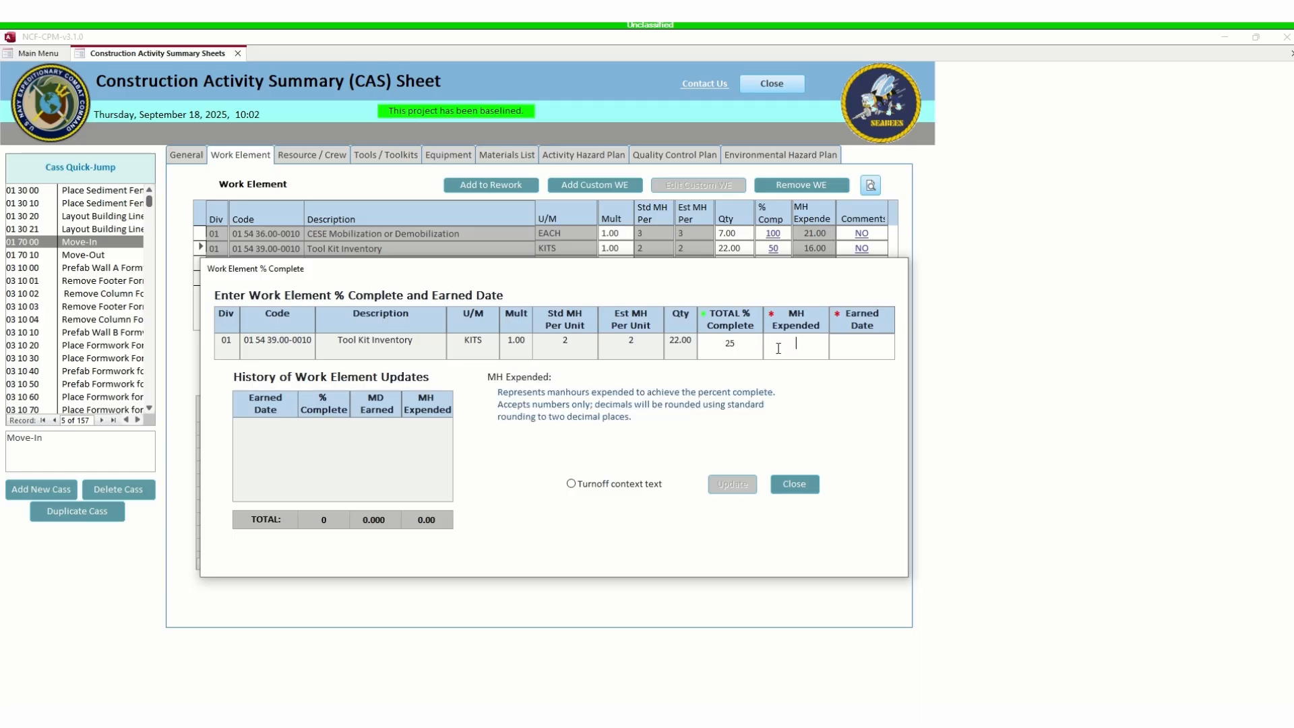
pyautogui.write('8')
pyautogui.click(850, 350)
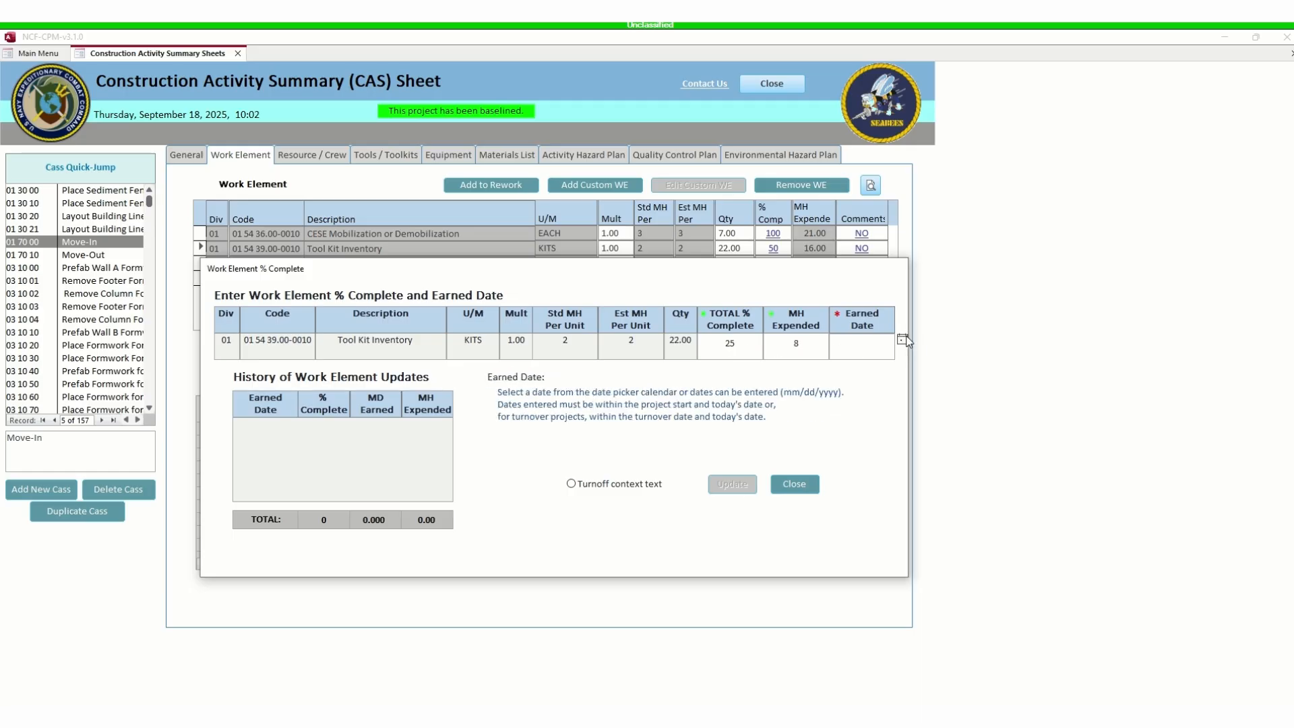
pyautogui.click(903, 341)
pyautogui.click(846, 401)
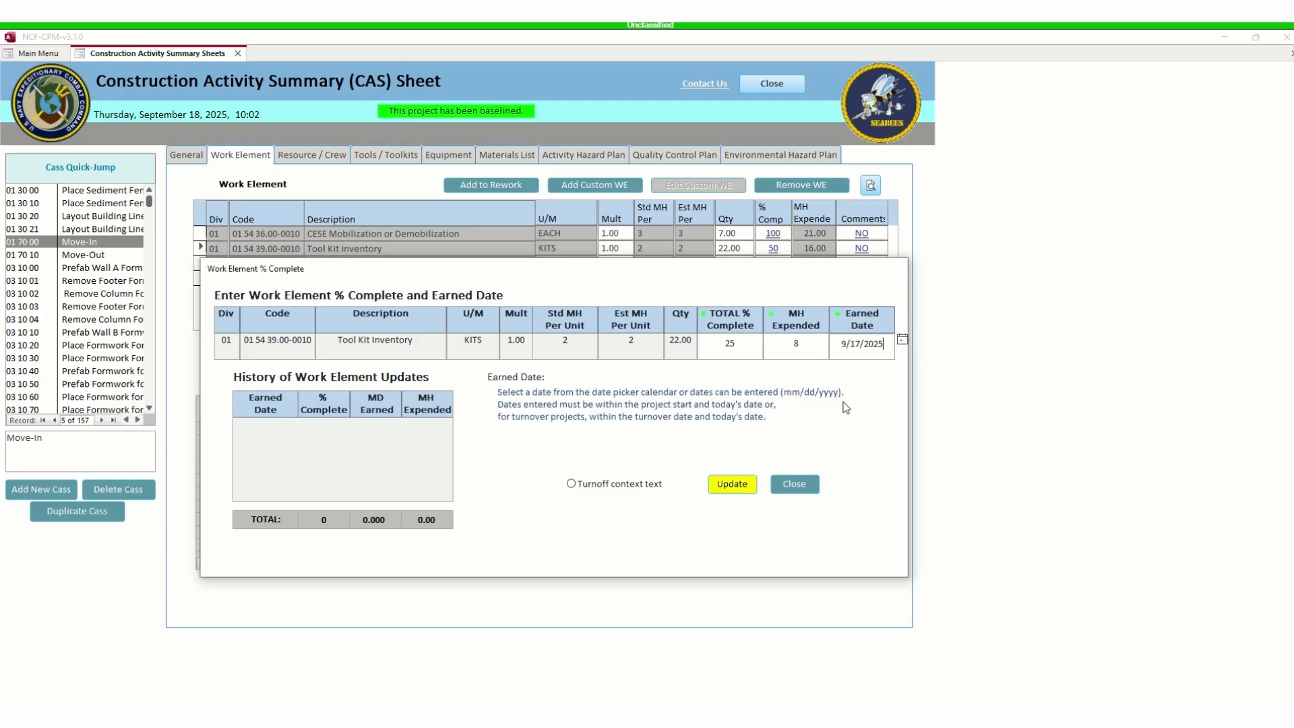
pyautogui.click(748, 485)
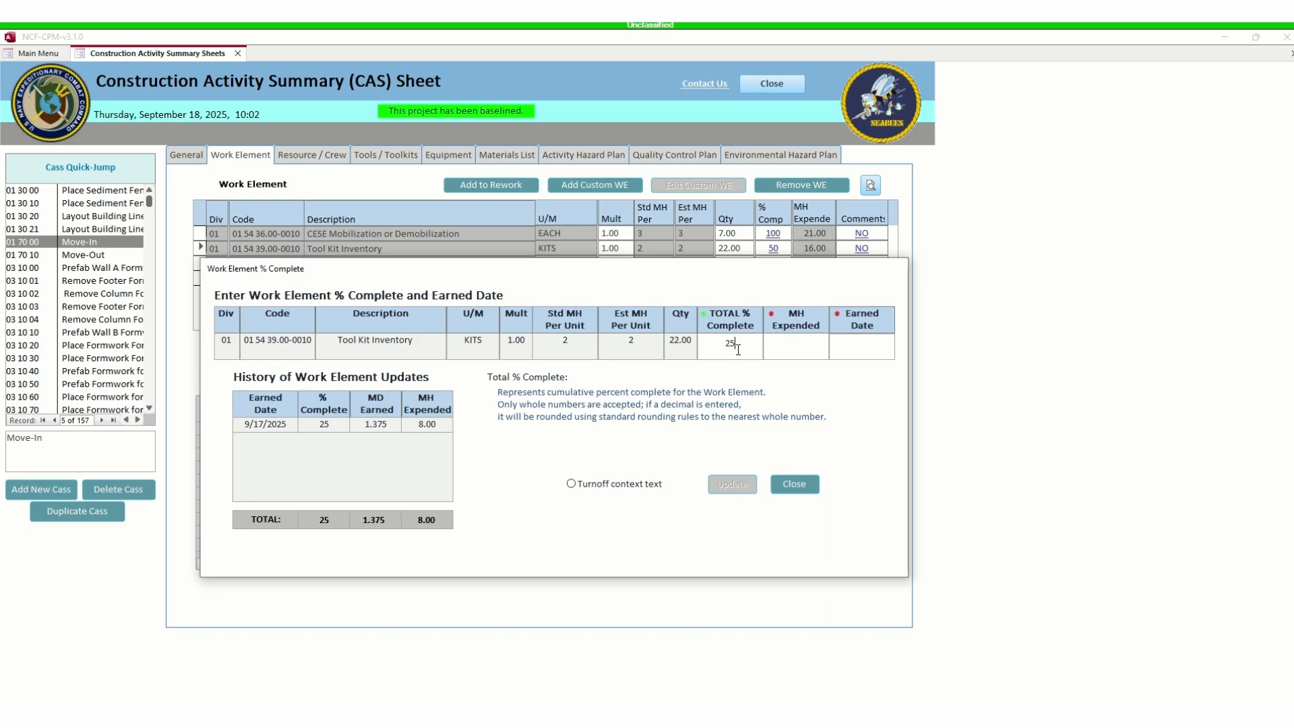
# - Submit a second Tool Kit Inventory update with 50% total complete and 8 man-hours expended, earned on 9/18/2025
pyautogui.press('BackSpace')
pyautogui.press('BackSpace')
pyautogui.write('50')
pyautogui.click(796, 344)
pyautogui.write('8')
pyautogui.click(870, 344)
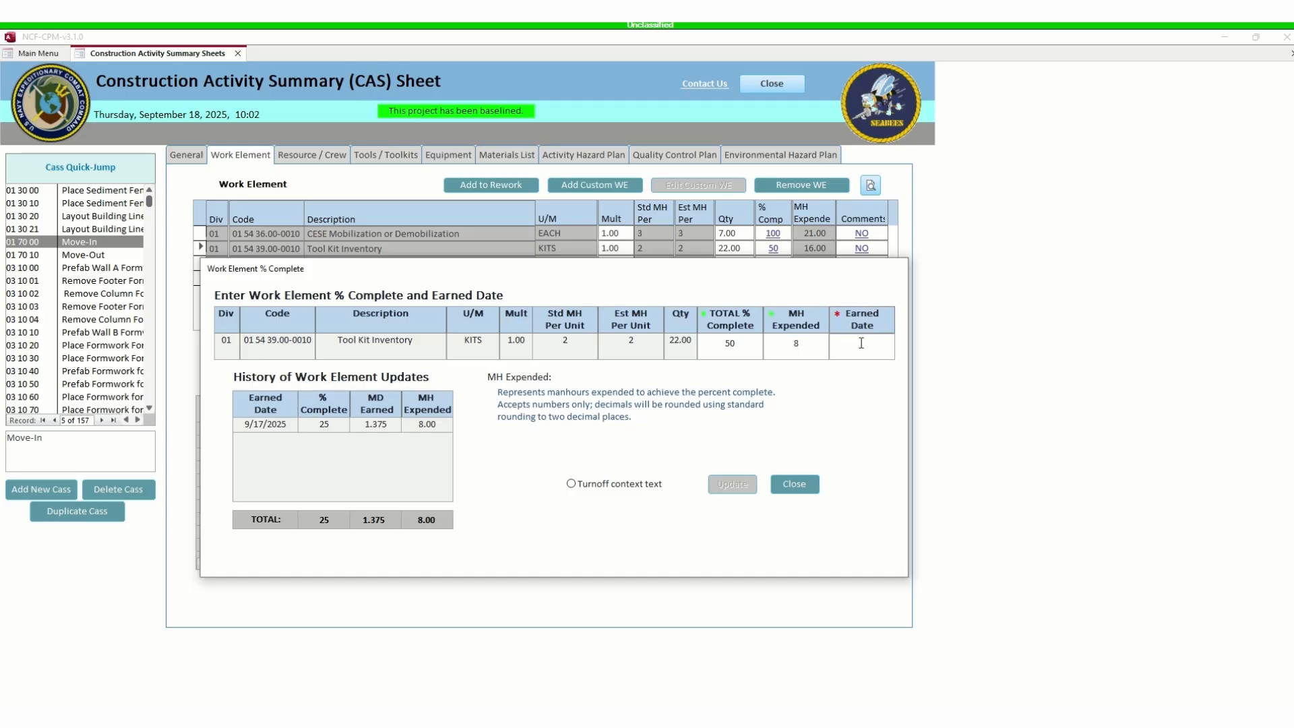
pyautogui.click(903, 338)
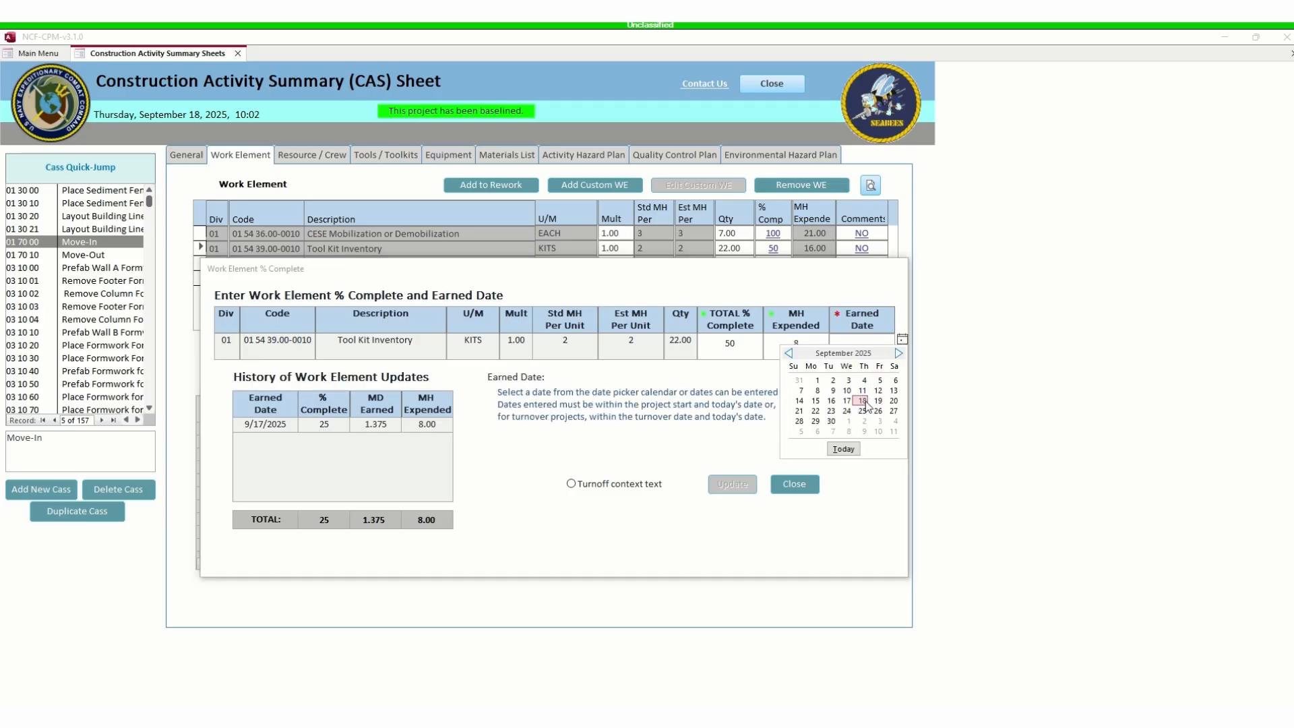
pyautogui.click(857, 403)
pyautogui.click(737, 483)
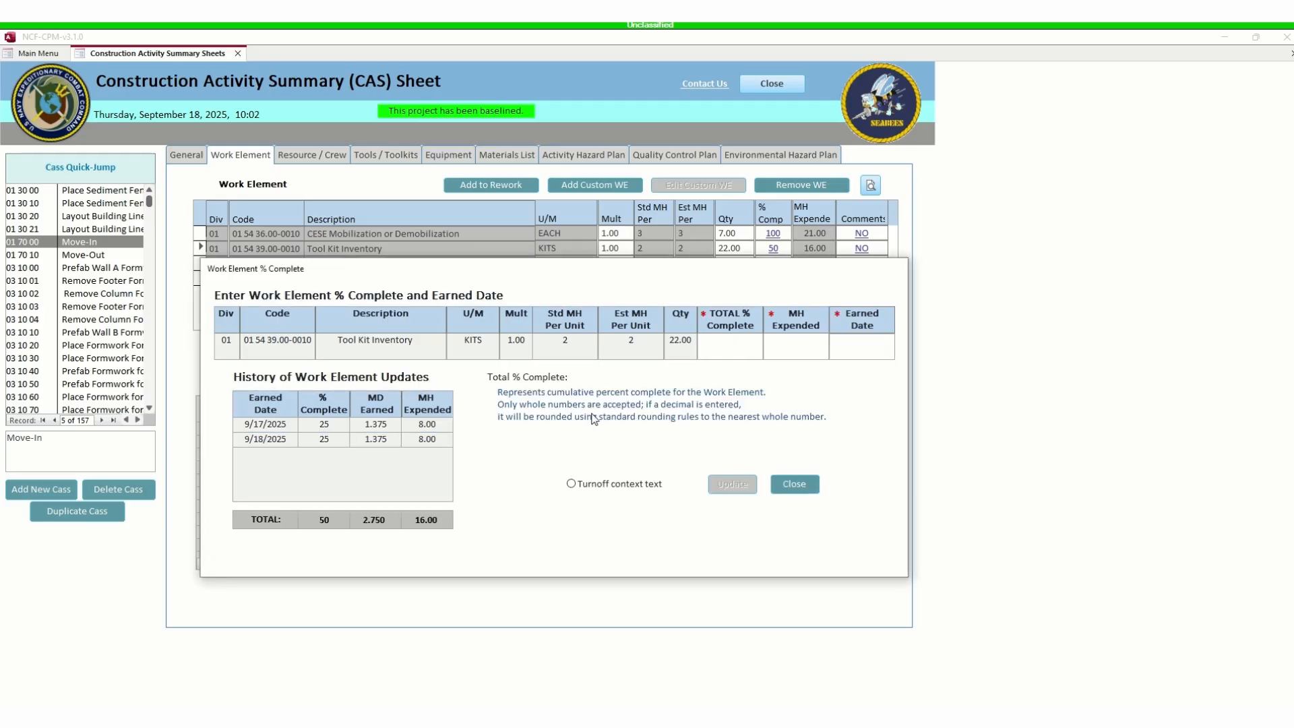
# - Close the progress entry, check the Move-In activity's general dates and durations, and return to its work elements
pyautogui.click(794, 484)
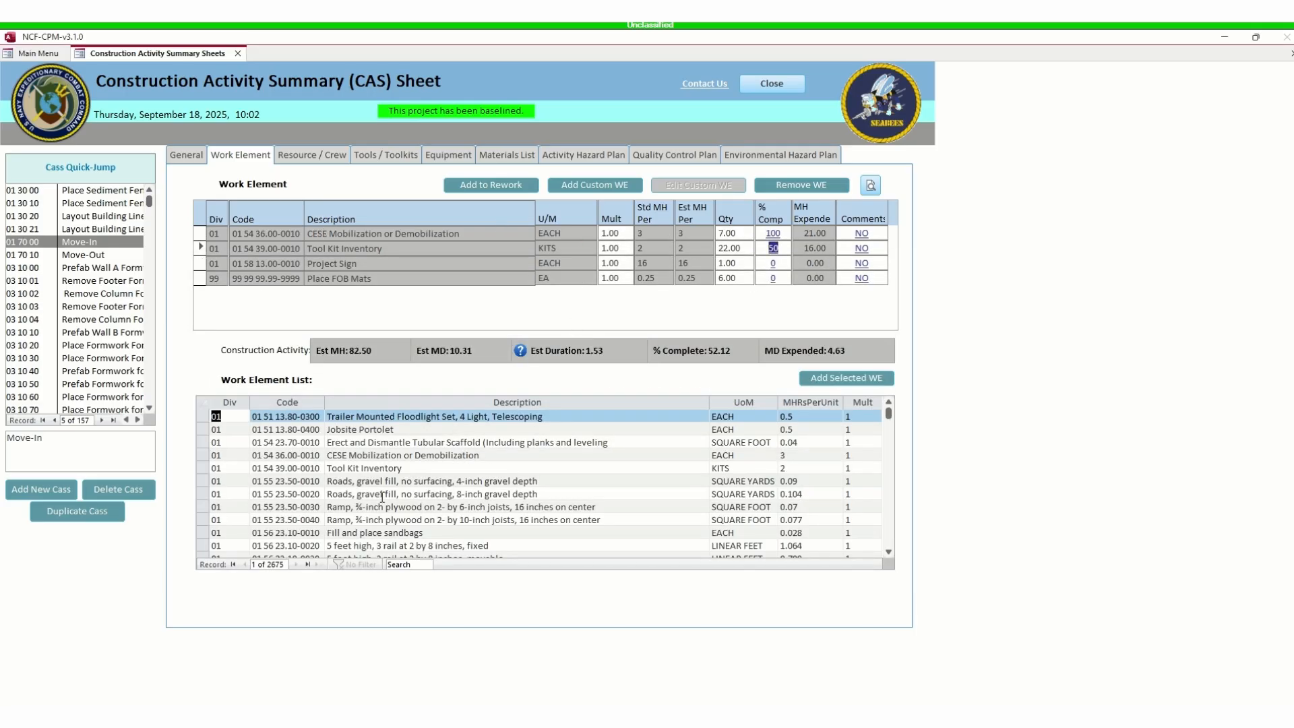
pyautogui.click(184, 159)
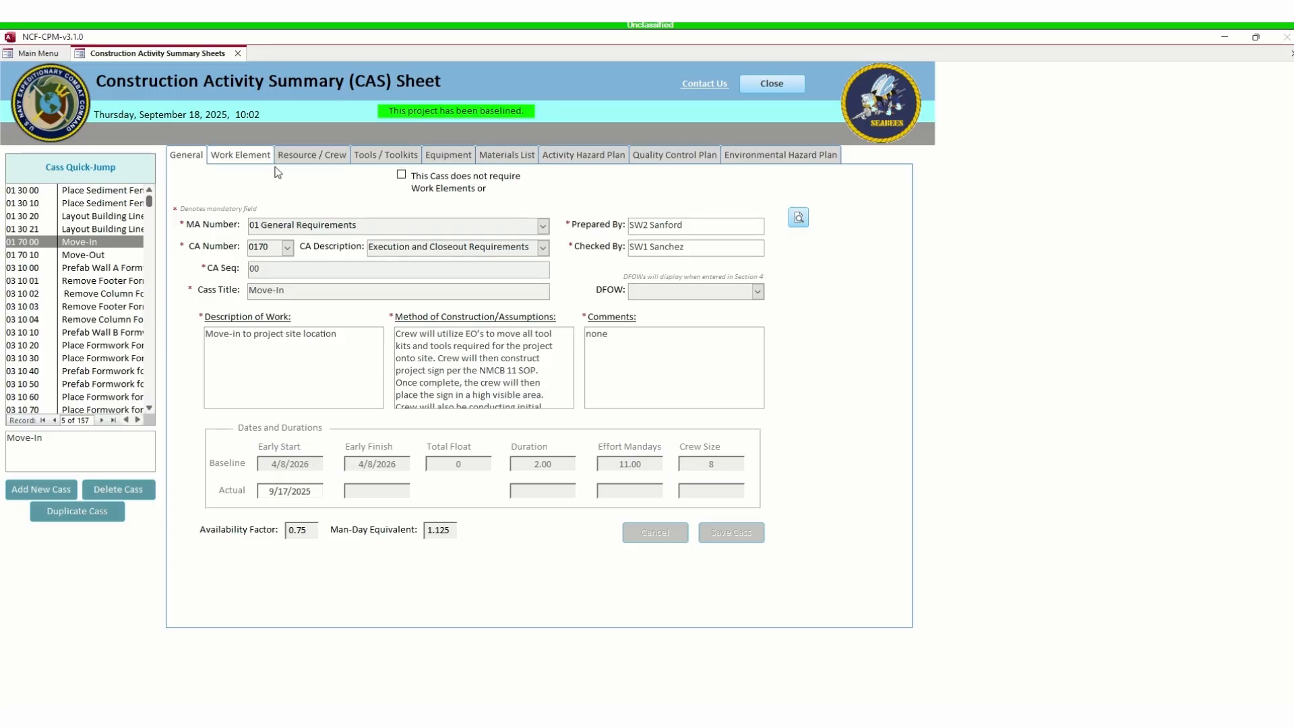
pyautogui.click(237, 157)
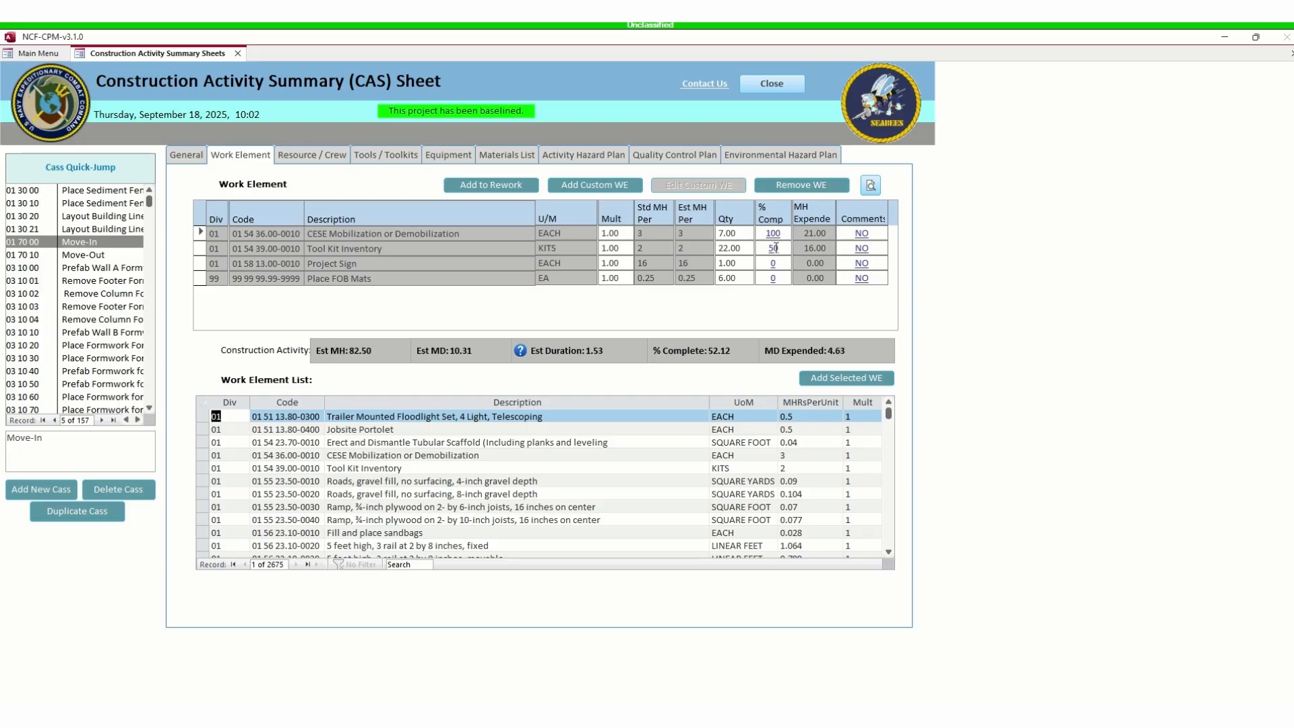
# - Fill in a Tool Kit Inventory update with 100% total complete, 34 man-hours expended and earned date 9/18/2025
pyautogui.click(774, 248)
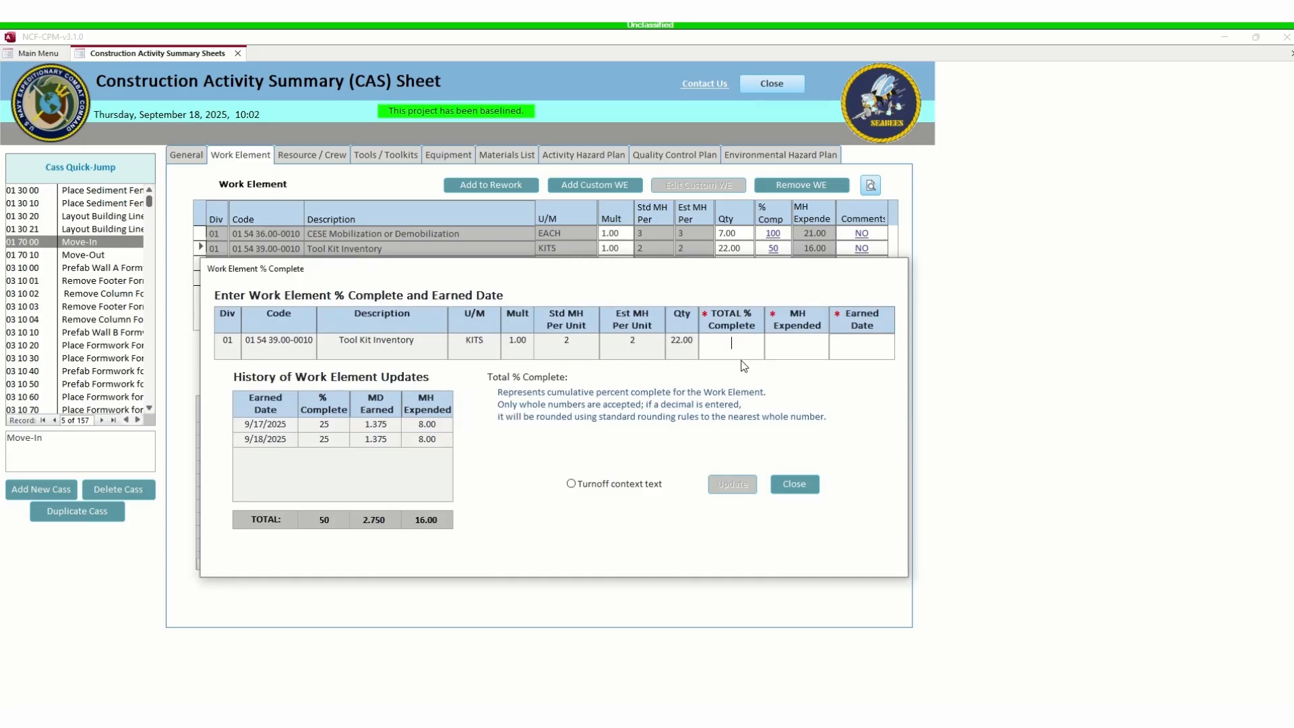
pyautogui.write('100')
pyautogui.press('Tab')
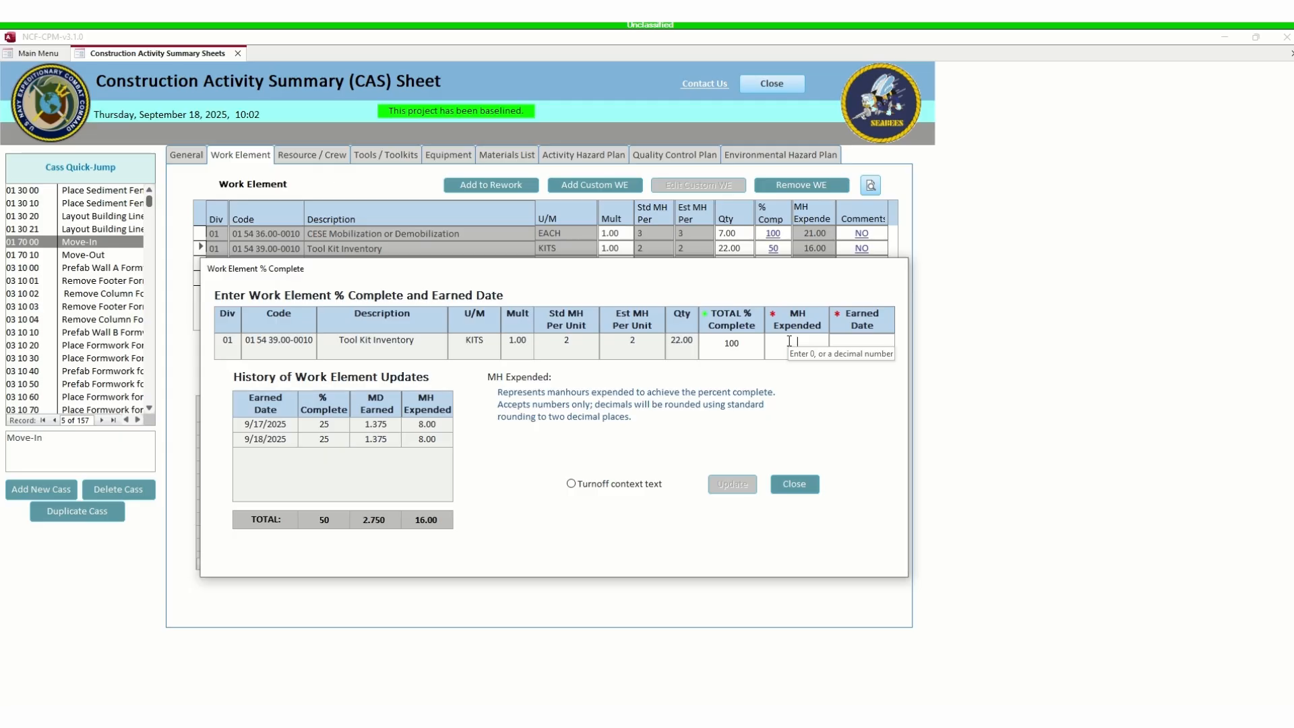
pyautogui.write('34')
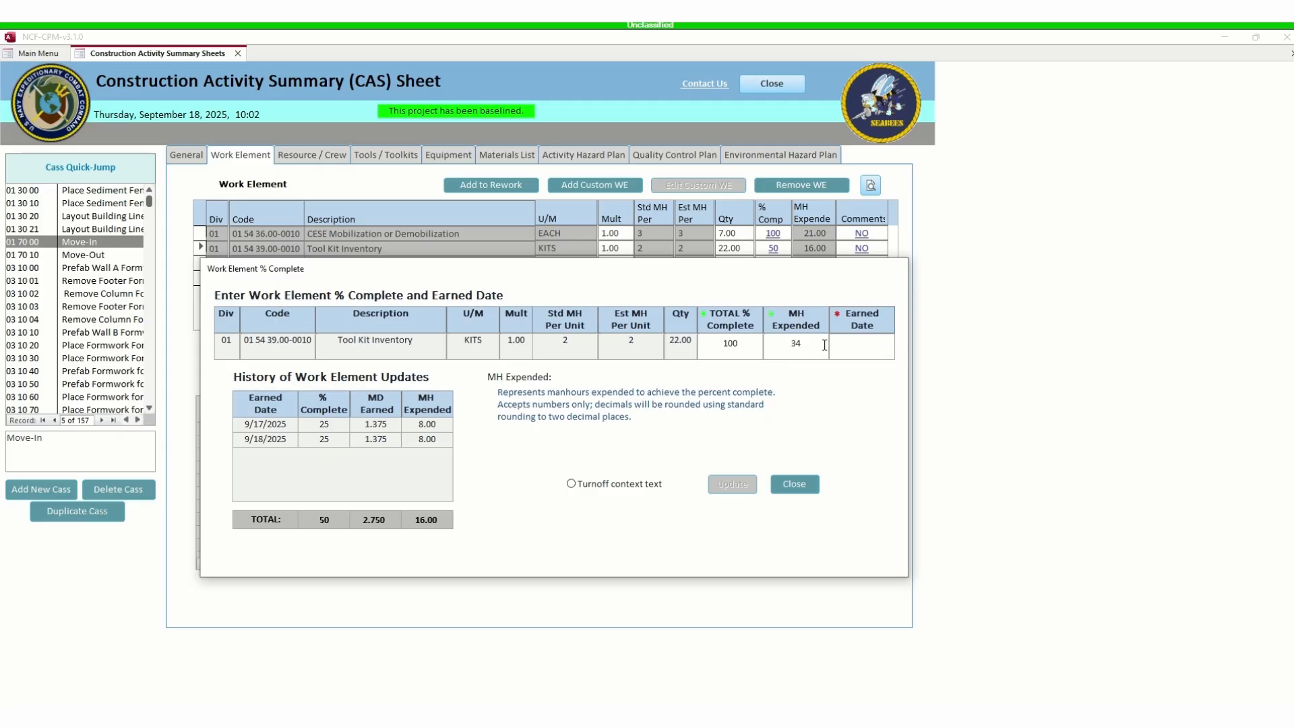
pyautogui.click(853, 344)
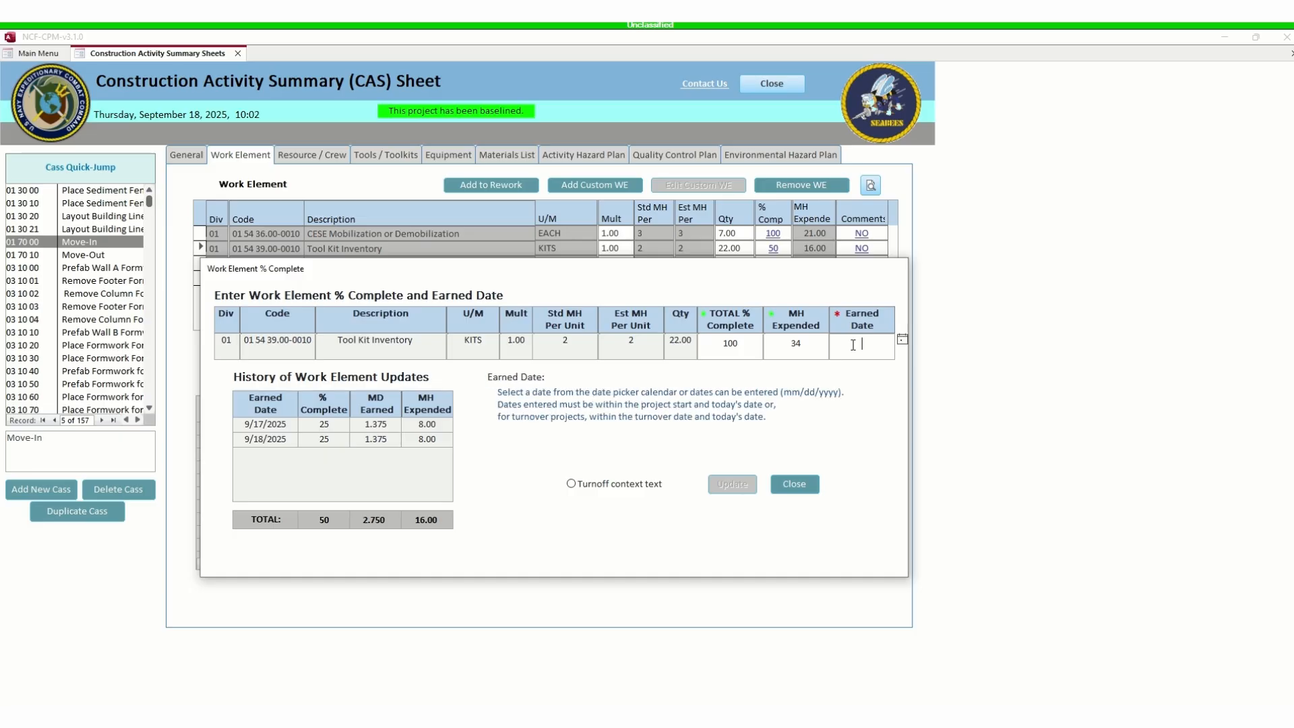
pyautogui.click(902, 339)
pyautogui.click(862, 401)
# - Change the pending Tool Kit Inventory update to 0% complete and 0 man-hours, and submit it to remove the 9/18/2025 progress
pyautogui.click(813, 349)
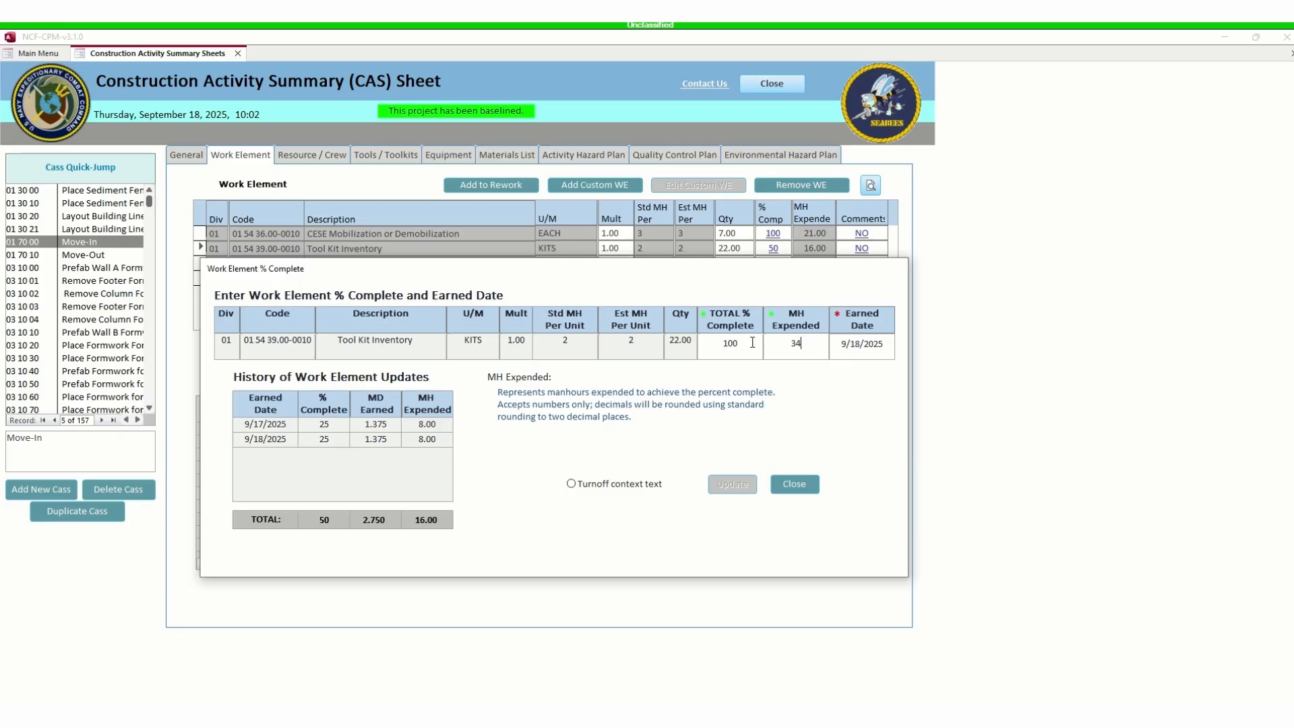
pyautogui.click(730, 343)
pyautogui.doubleClick(729, 343)
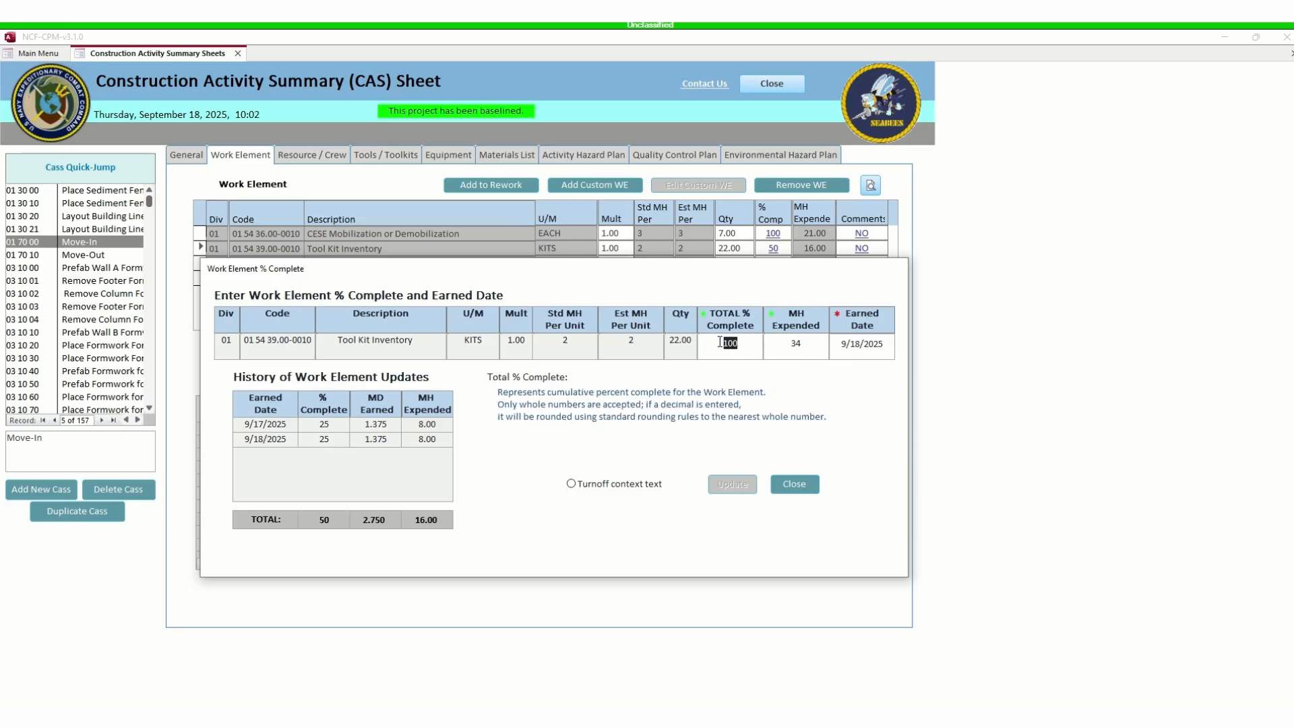
pyautogui.write('0')
pyautogui.click(781, 342)
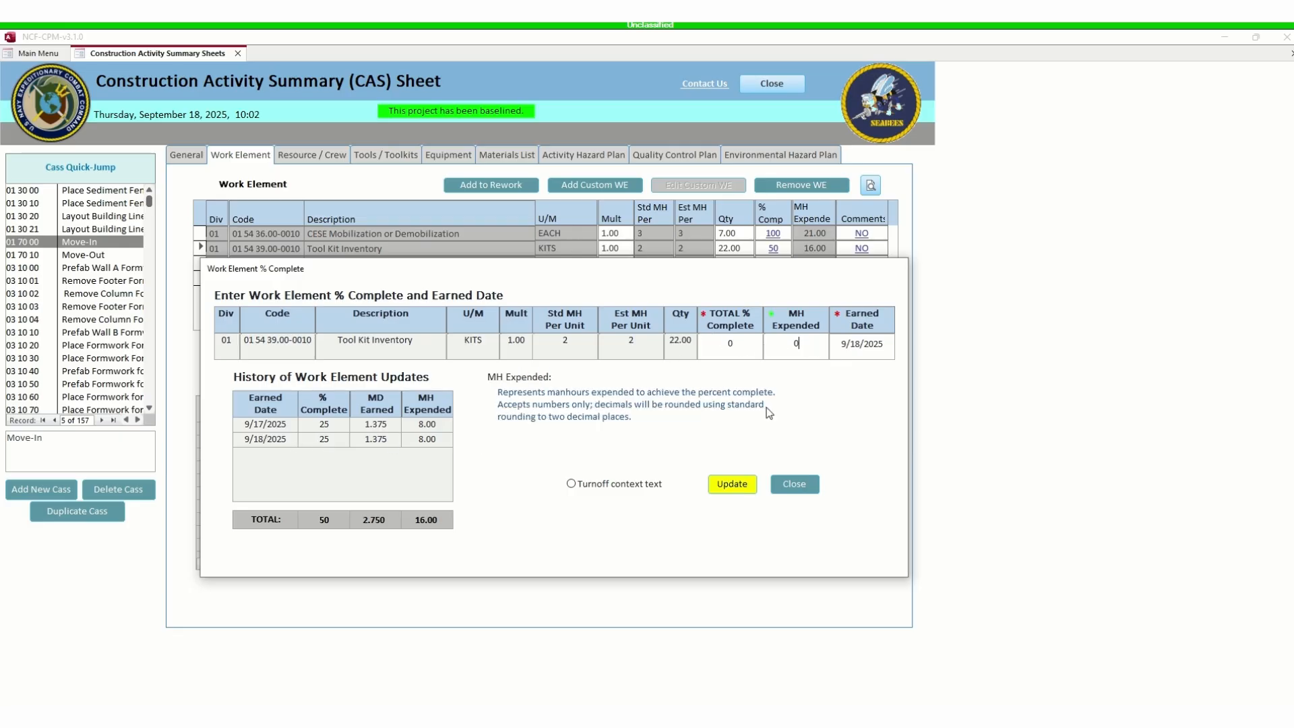
pyautogui.click(735, 482)
# - Record Tool Kit Inventory as 100% total complete with 36 man-hours expended, earned on 9/18/2025, and close the progress entry
pyautogui.click(738, 344)
pyautogui.write('100')
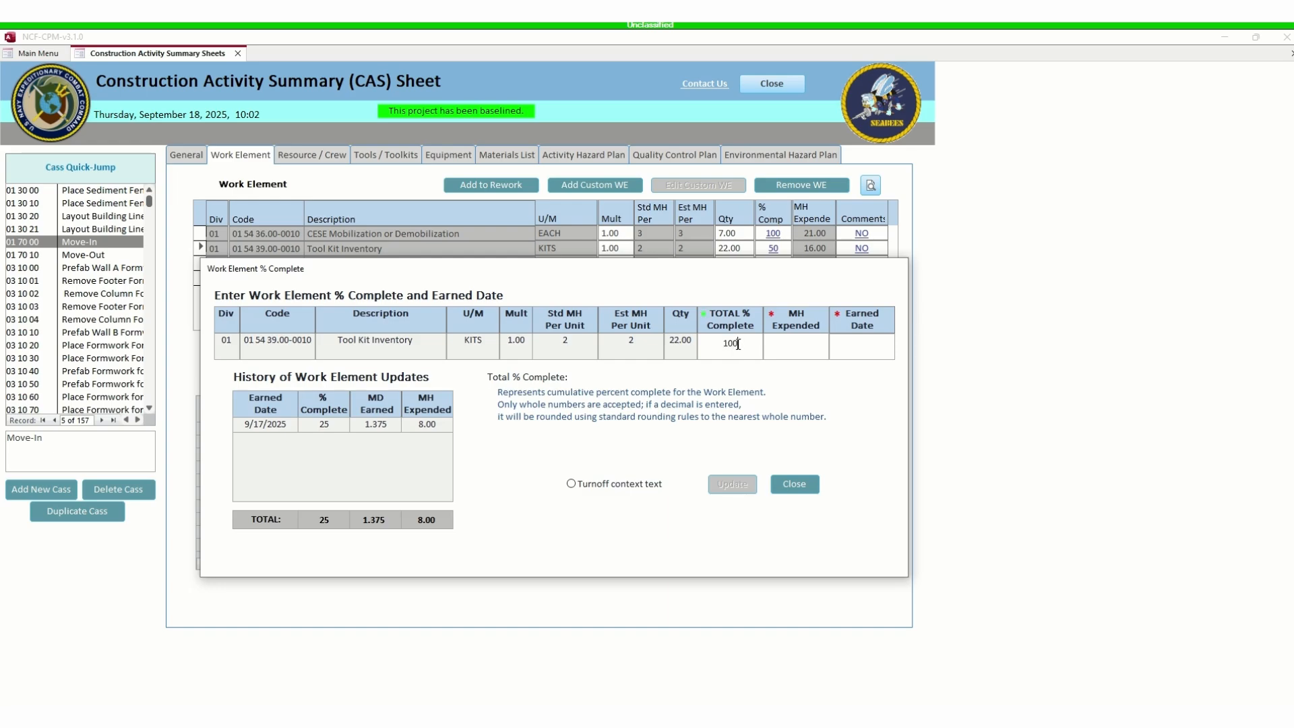
pyautogui.click(789, 339)
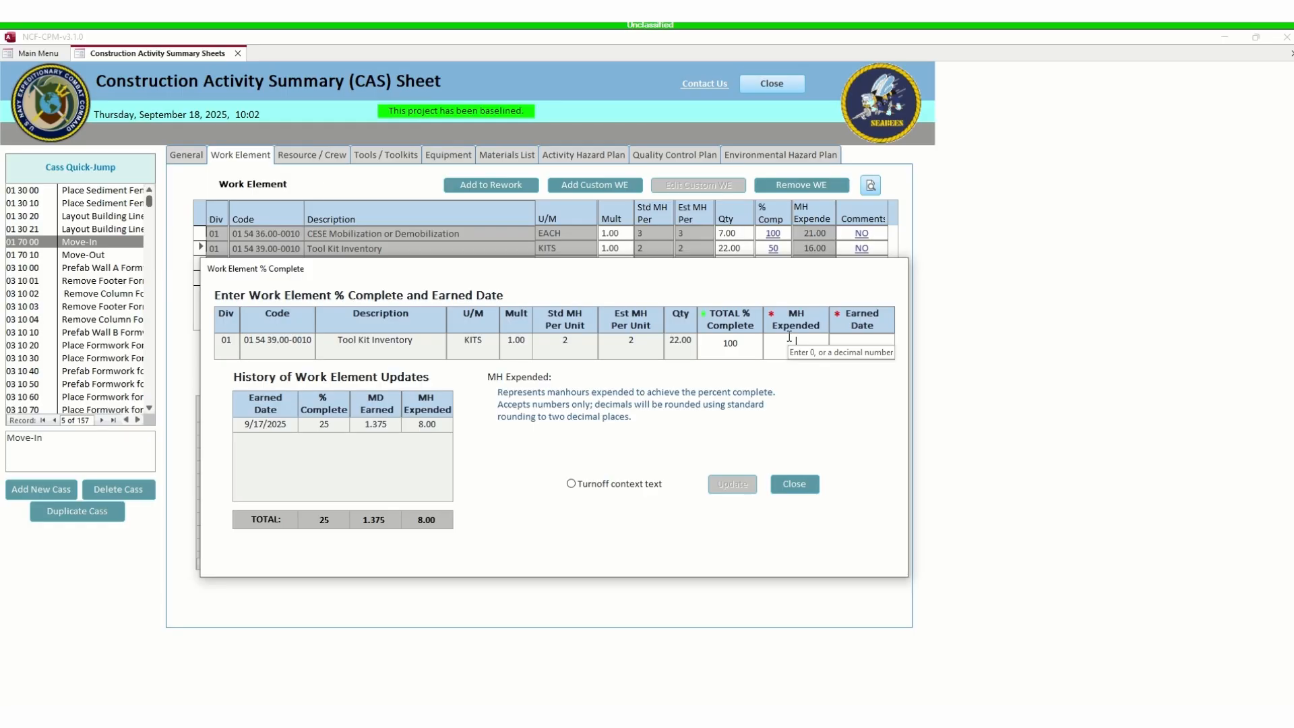
pyautogui.write('36')
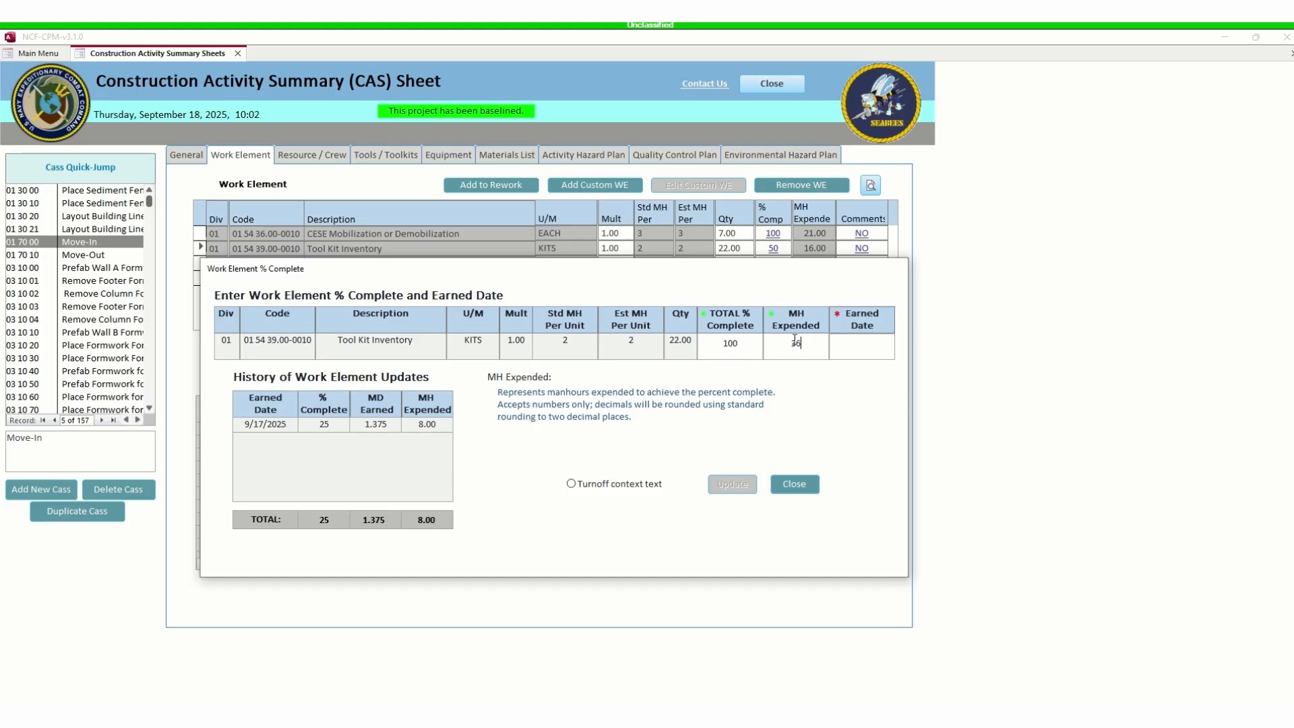
pyautogui.click(858, 353)
pyautogui.click(902, 339)
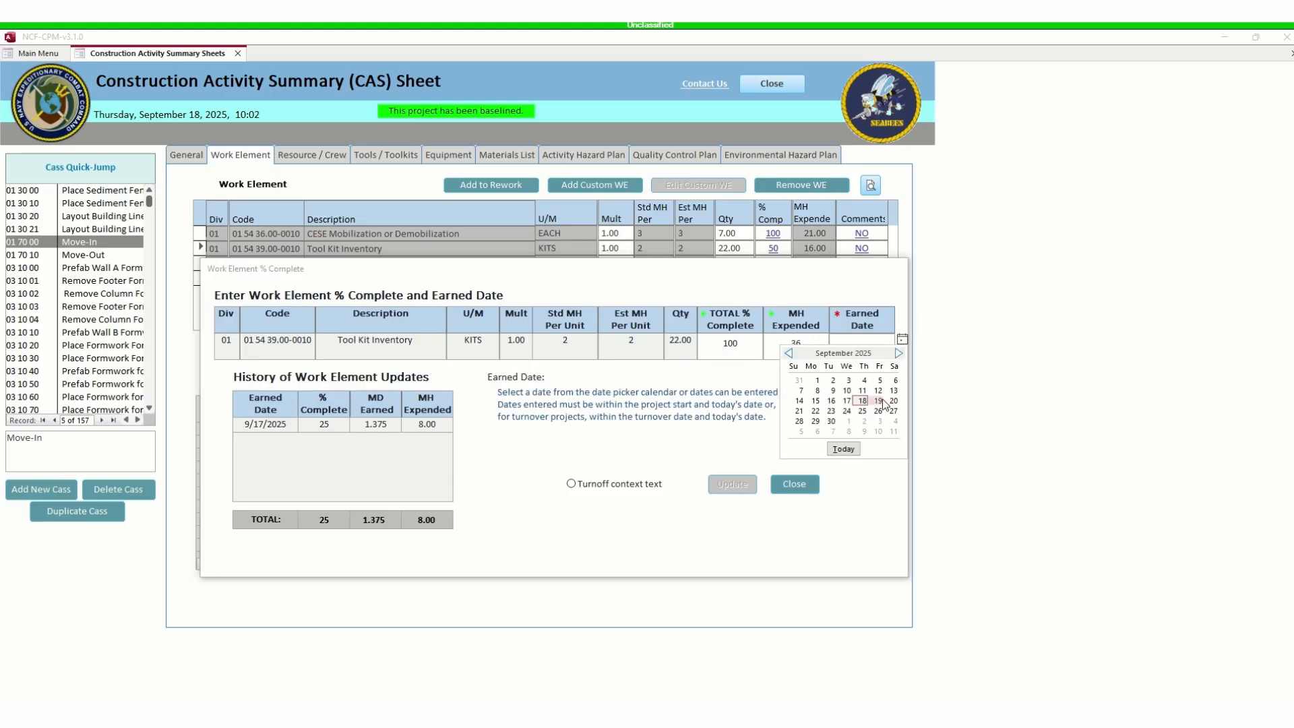
pyautogui.click(862, 400)
pyautogui.click(733, 484)
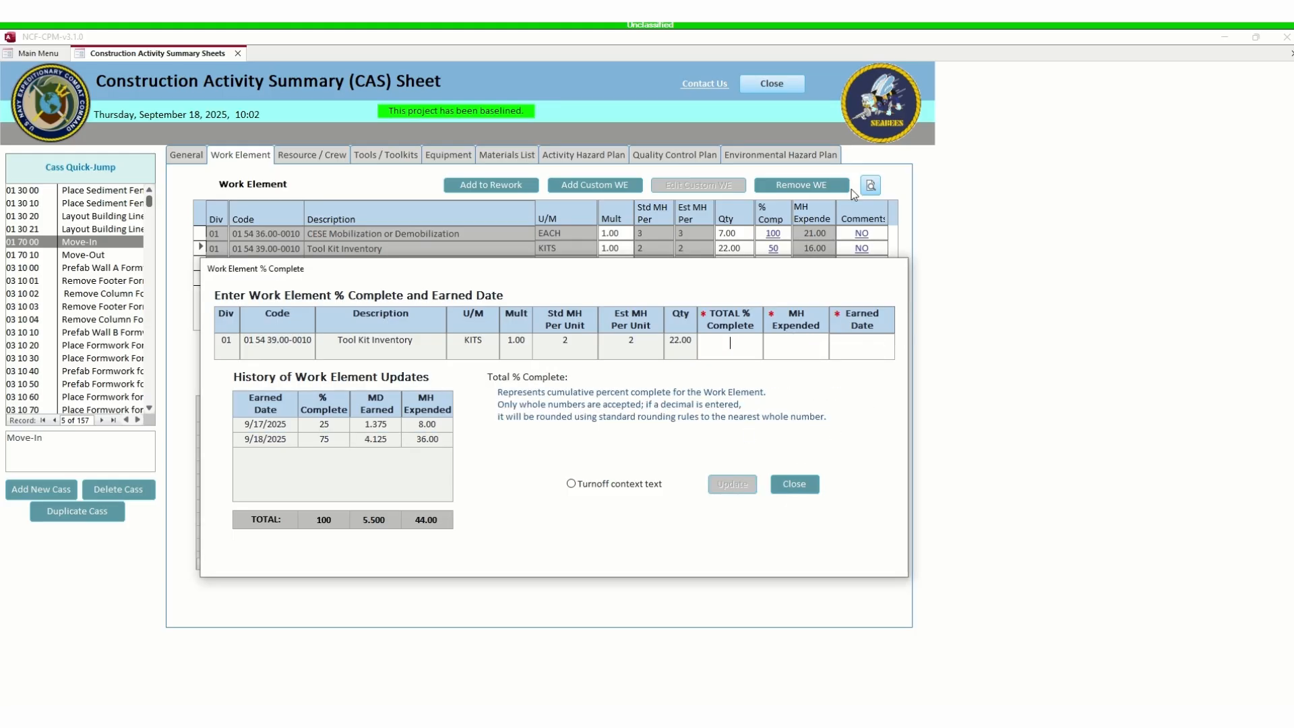
pyautogui.click(787, 483)
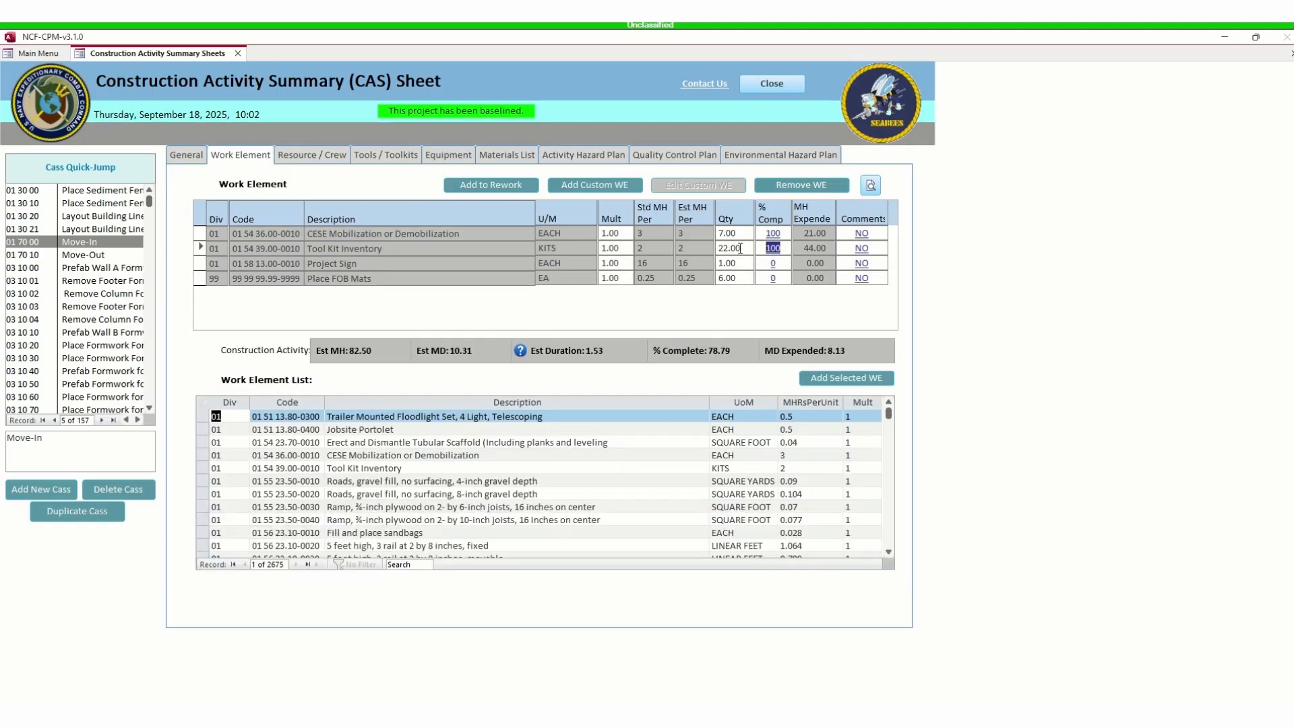
# - Record the Project Sign work element as 100% total complete with 16 man-hours expended, earned on 9/18/2025
pyautogui.click(772, 263)
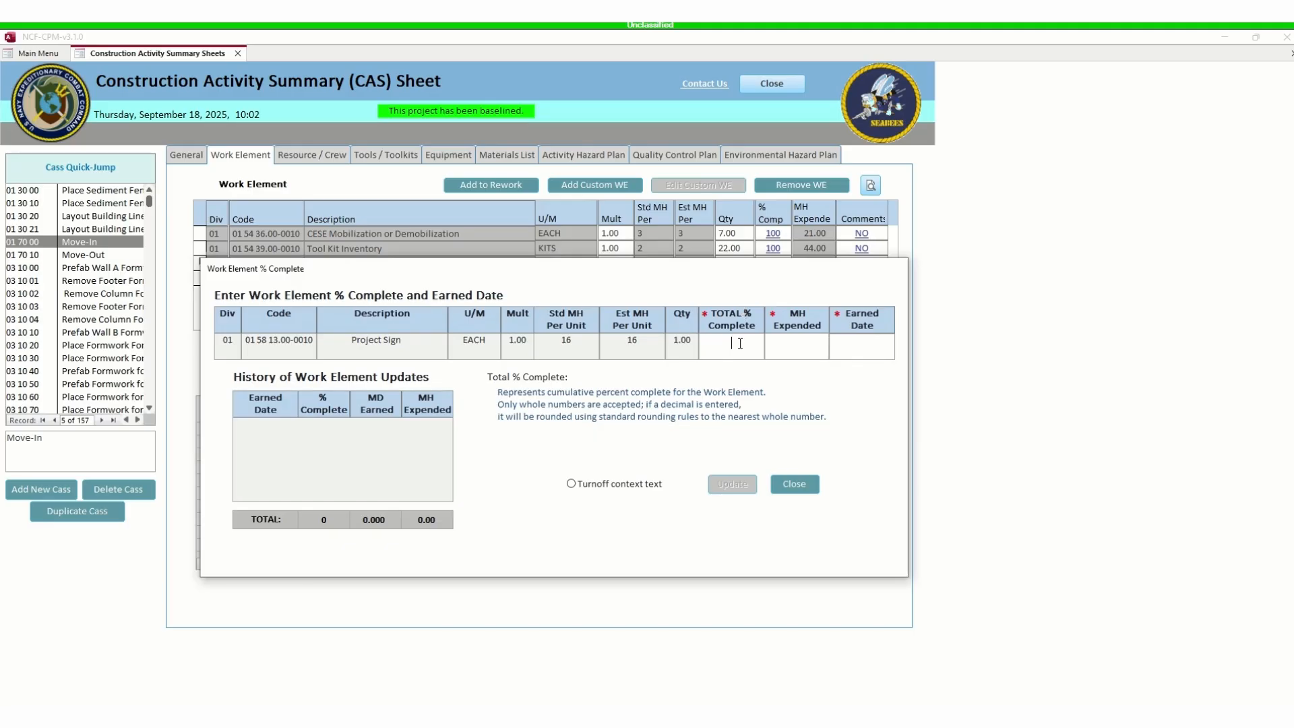
pyautogui.write('100')
pyautogui.click(795, 346)
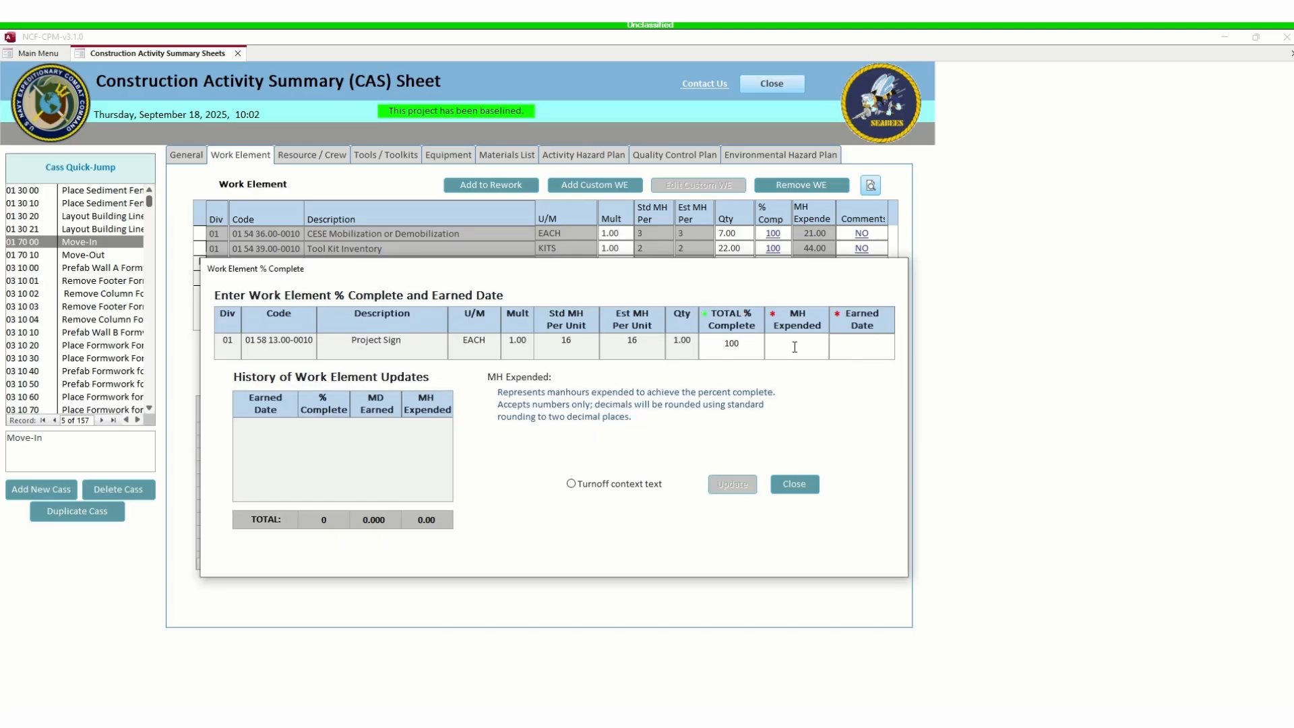
pyautogui.write('1')
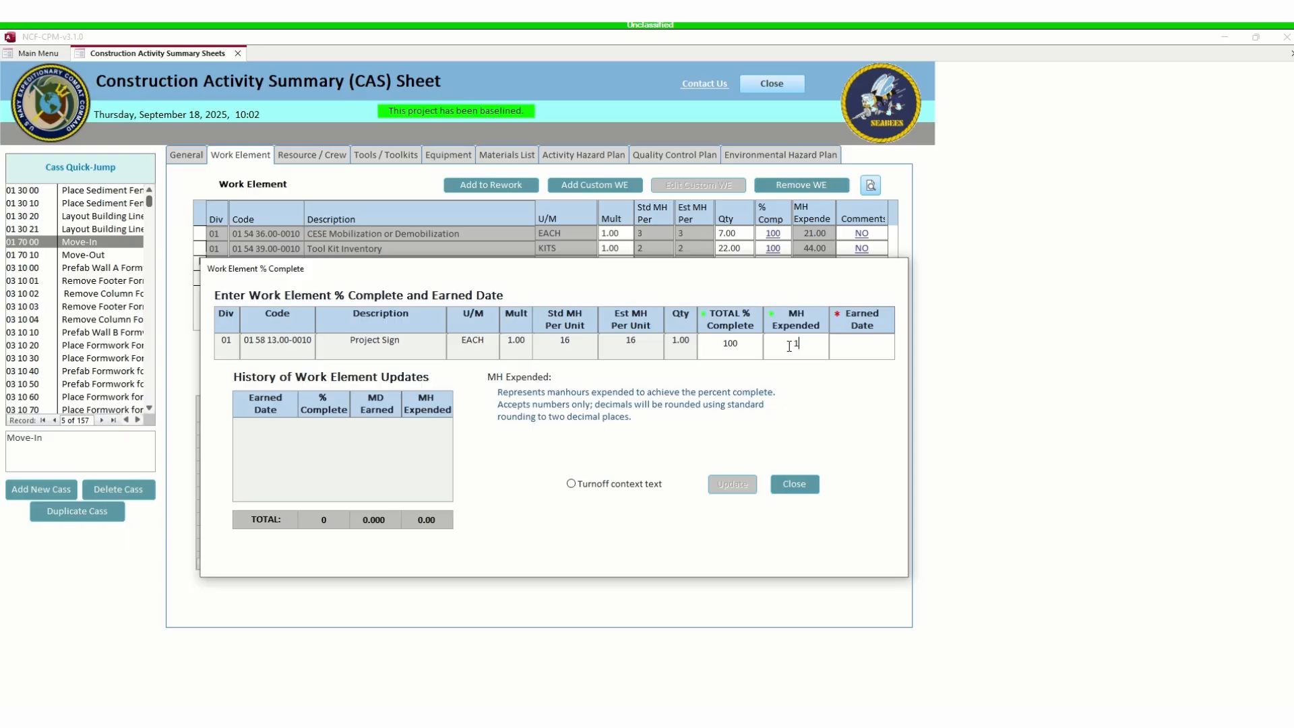
pyautogui.write('6')
pyautogui.click(850, 347)
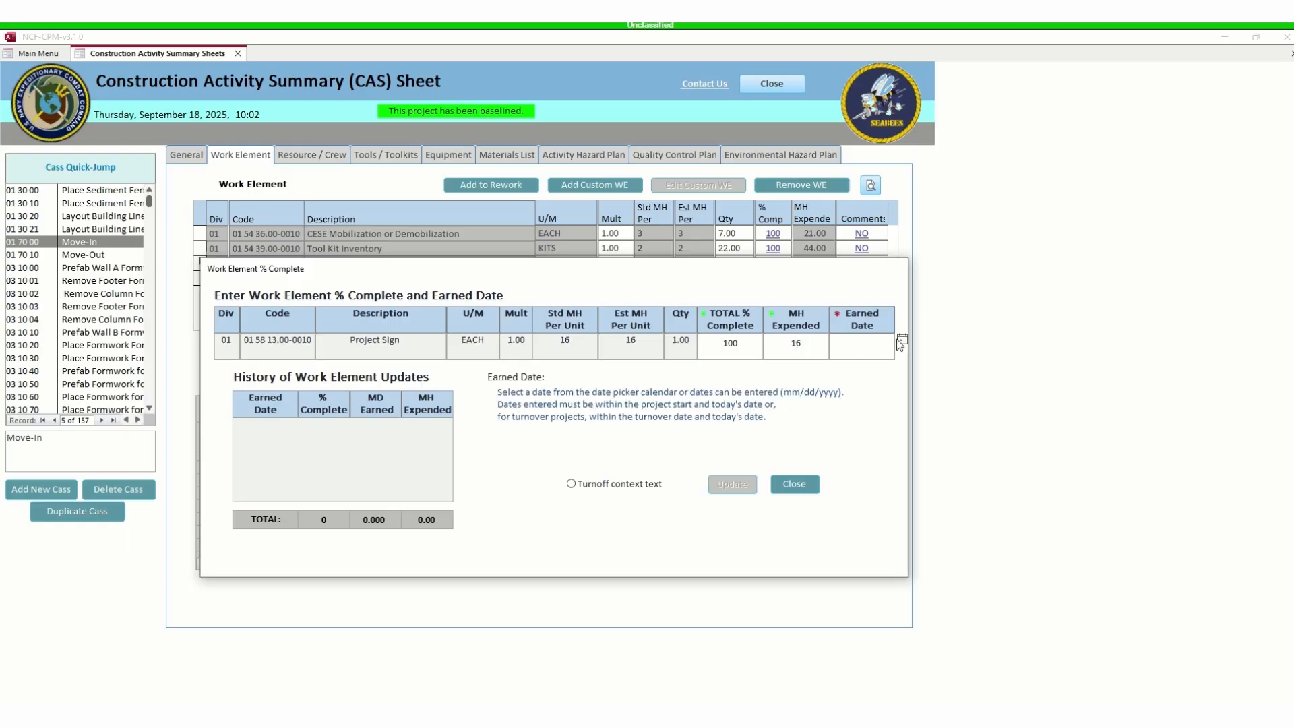
pyautogui.click(902, 339)
pyautogui.click(860, 401)
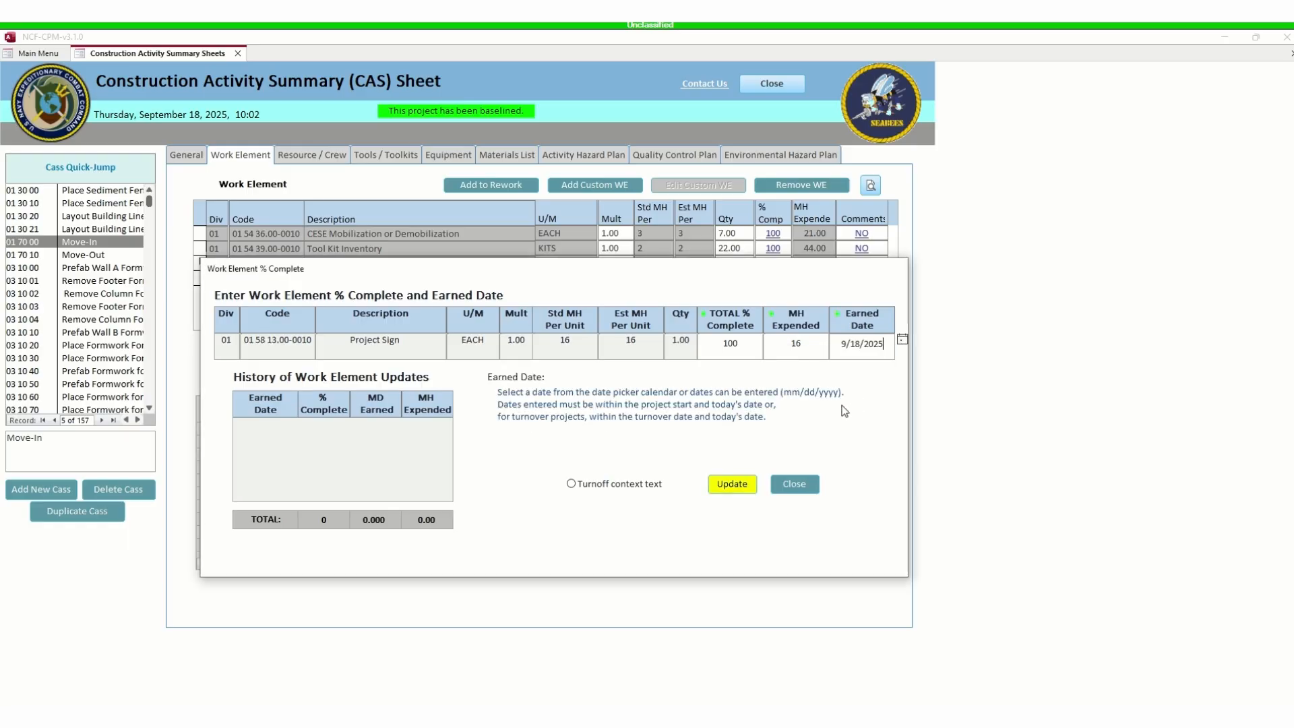
pyautogui.click(731, 484)
pyautogui.click(793, 483)
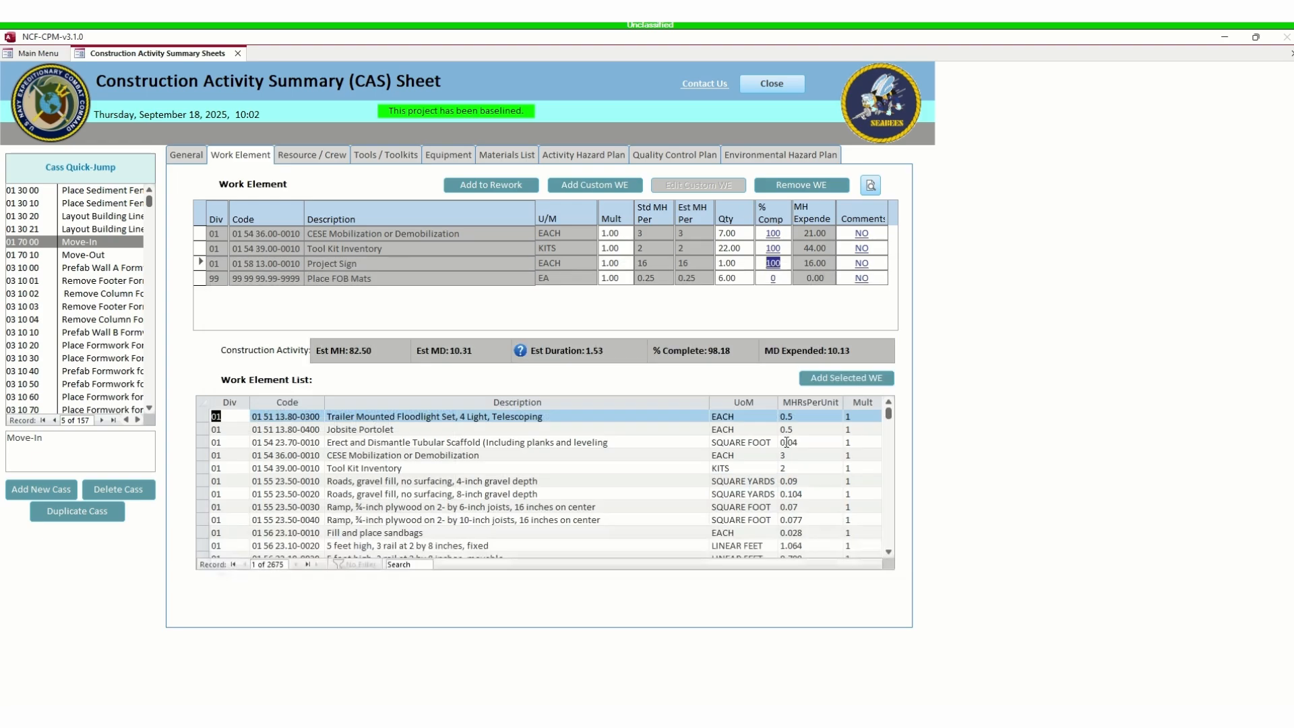
# - Record Place FOB Mats as 100% total complete with 3 man-hours expended, earned on 9/18/2025, and close the progress entry
pyautogui.click(774, 278)
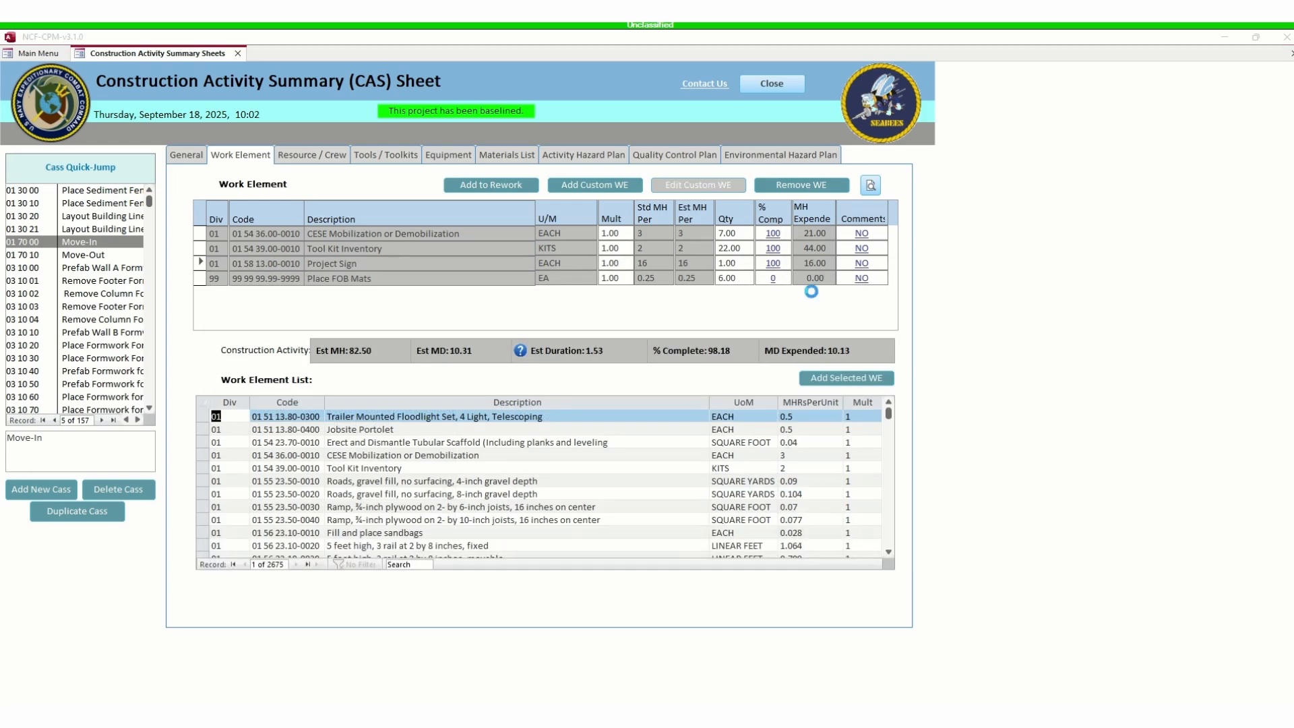
pyautogui.write('100')
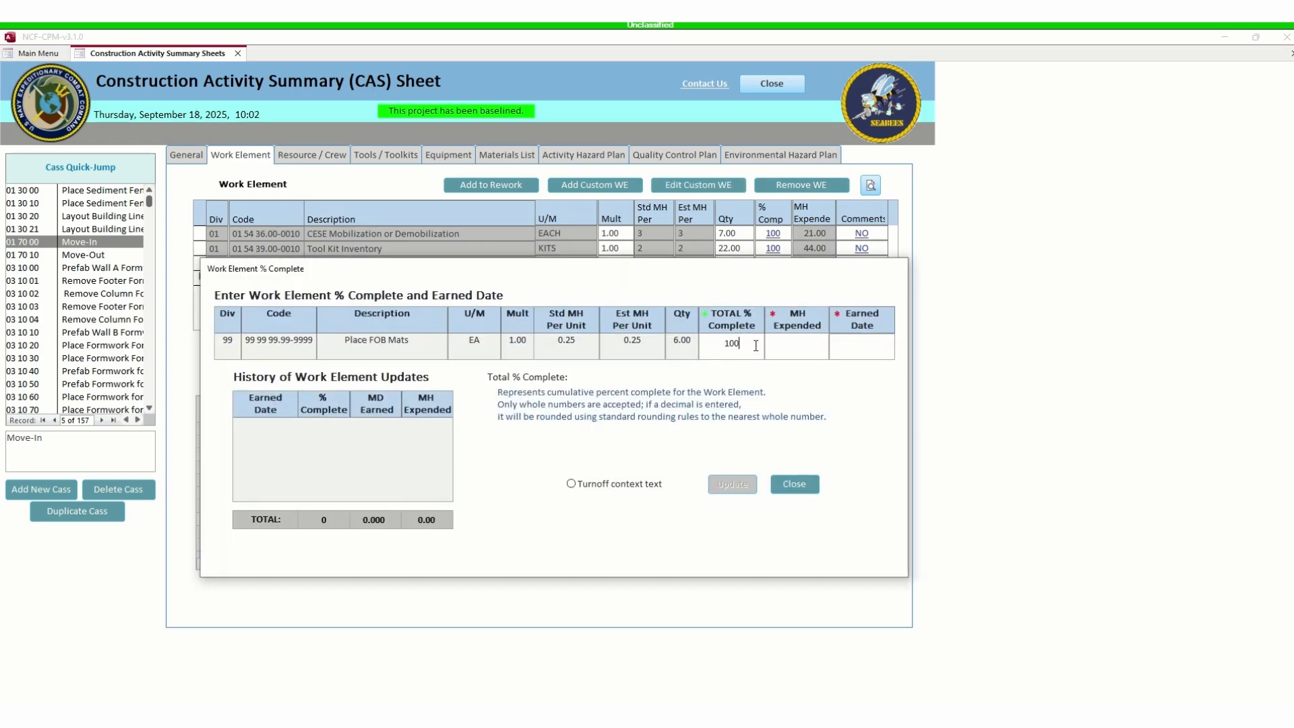
pyautogui.click(806, 344)
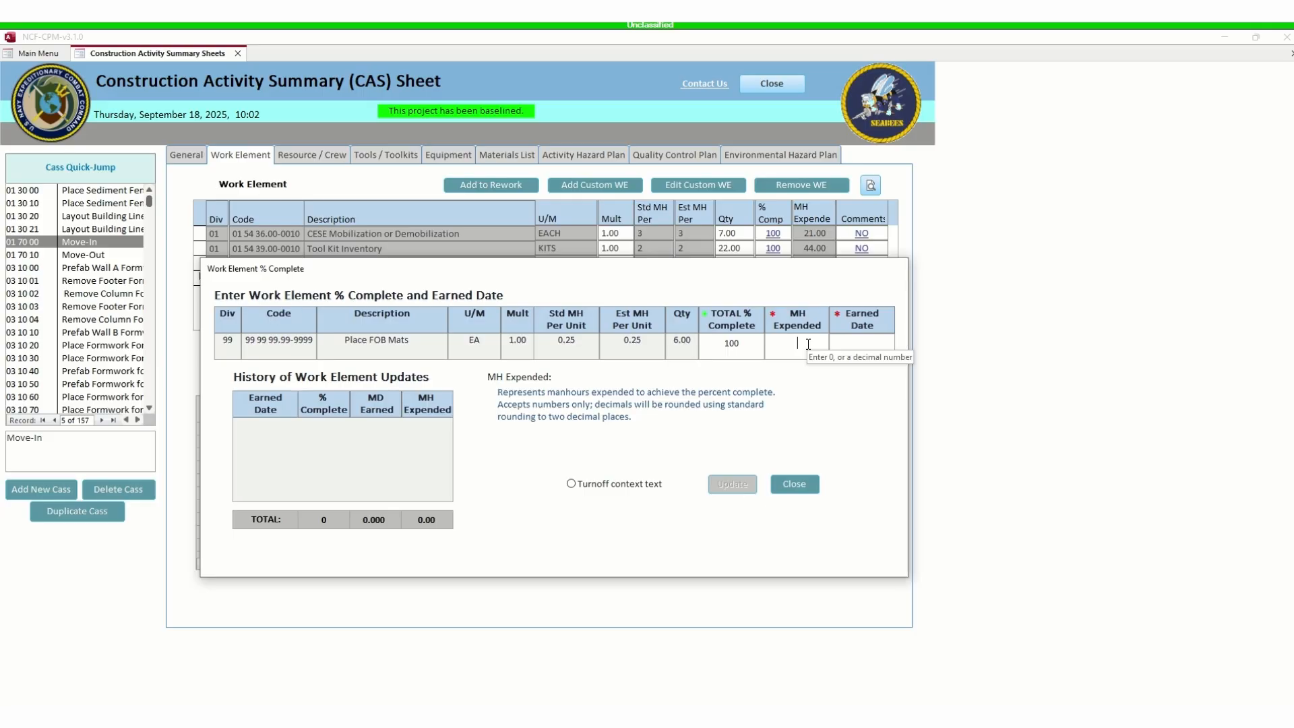
pyautogui.write('3')
pyautogui.press('Tab')
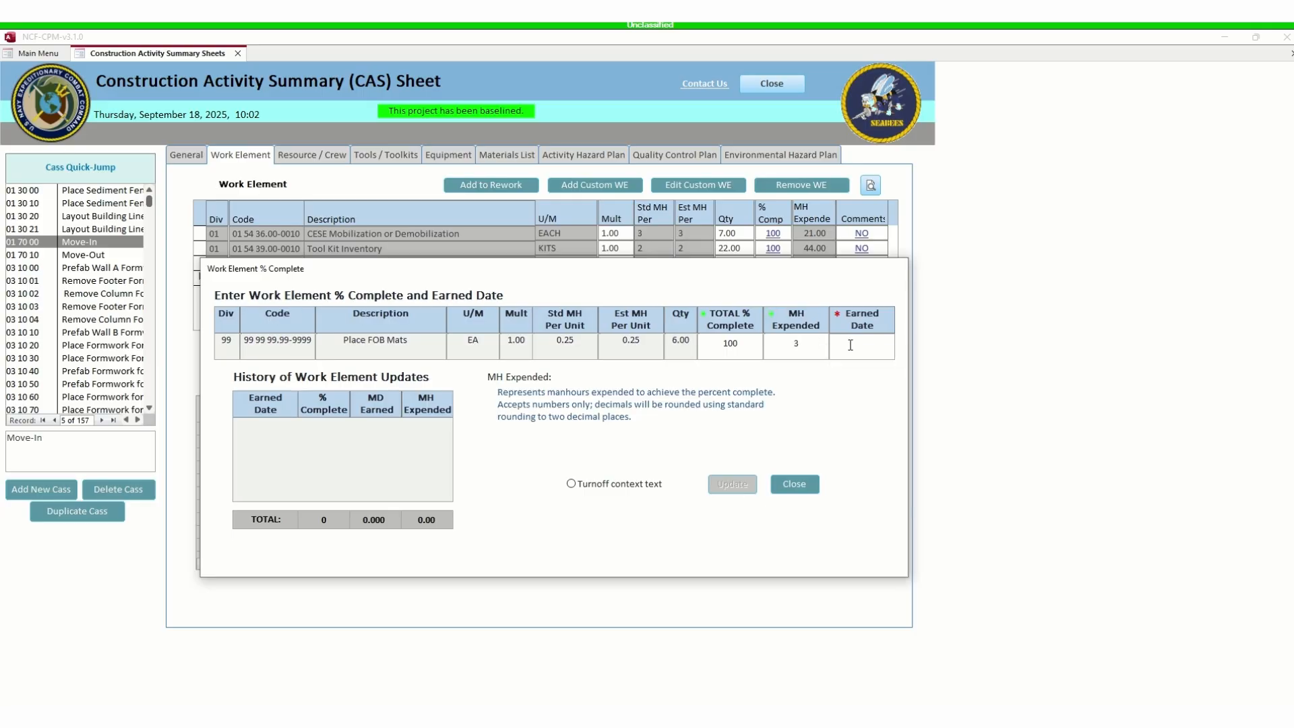
pyautogui.click(903, 340)
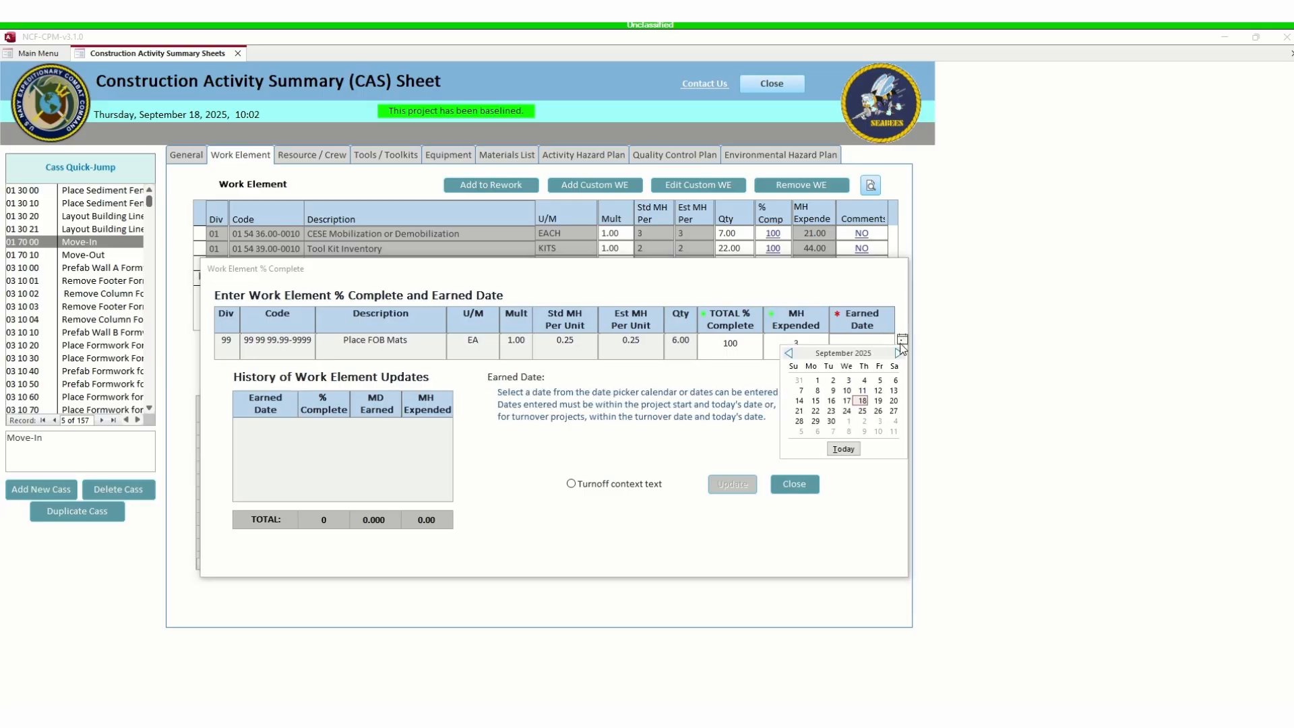
pyautogui.click(869, 405)
pyautogui.click(739, 495)
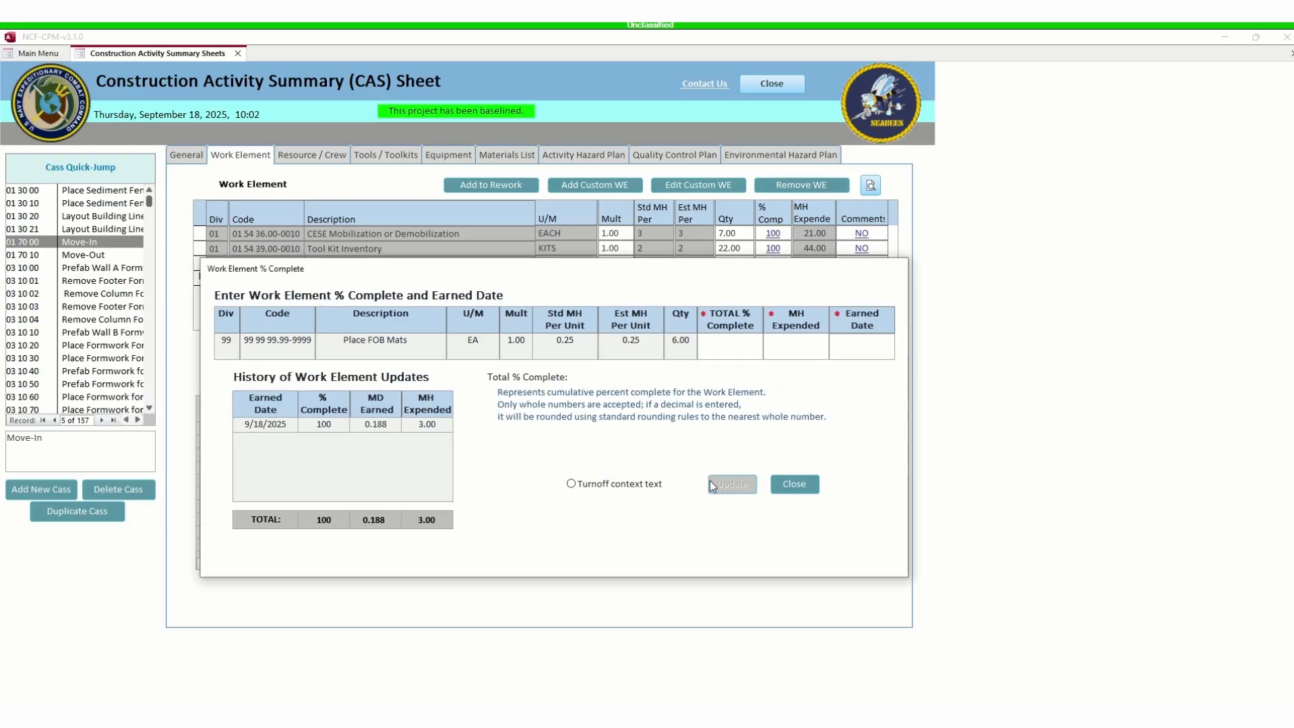
pyautogui.click(789, 487)
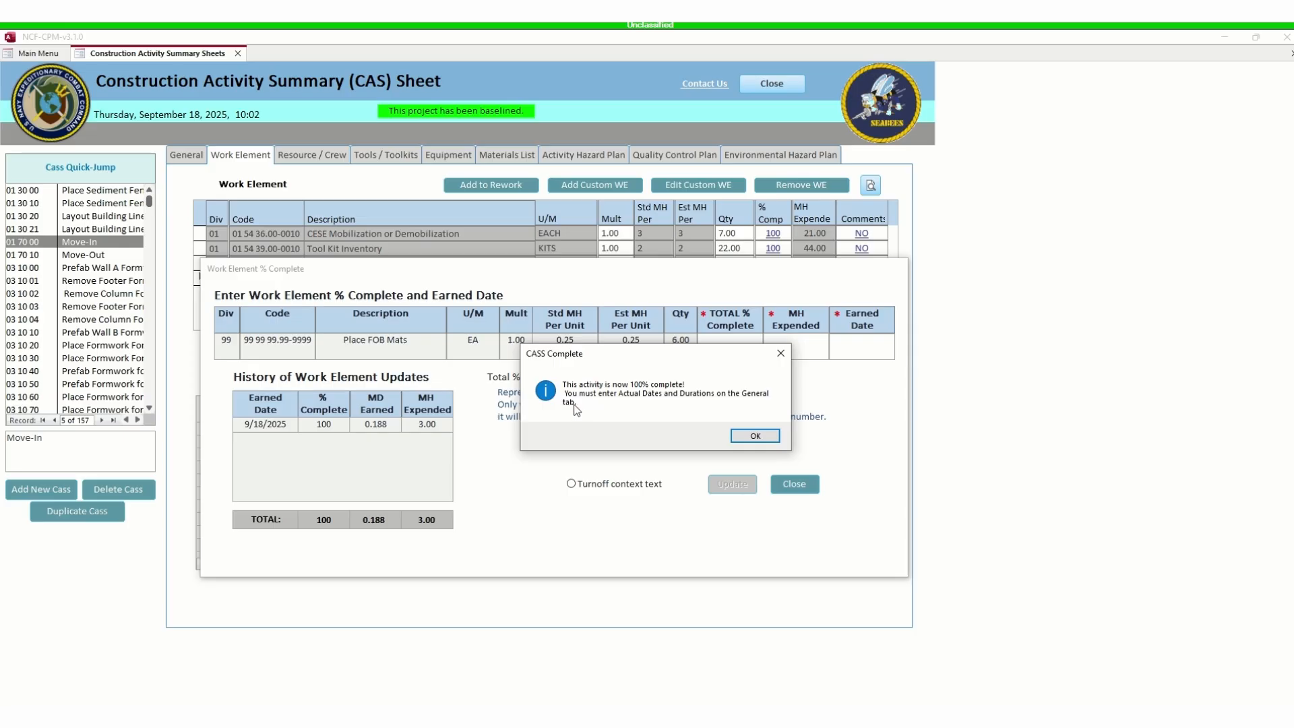
pyautogui.click(749, 437)
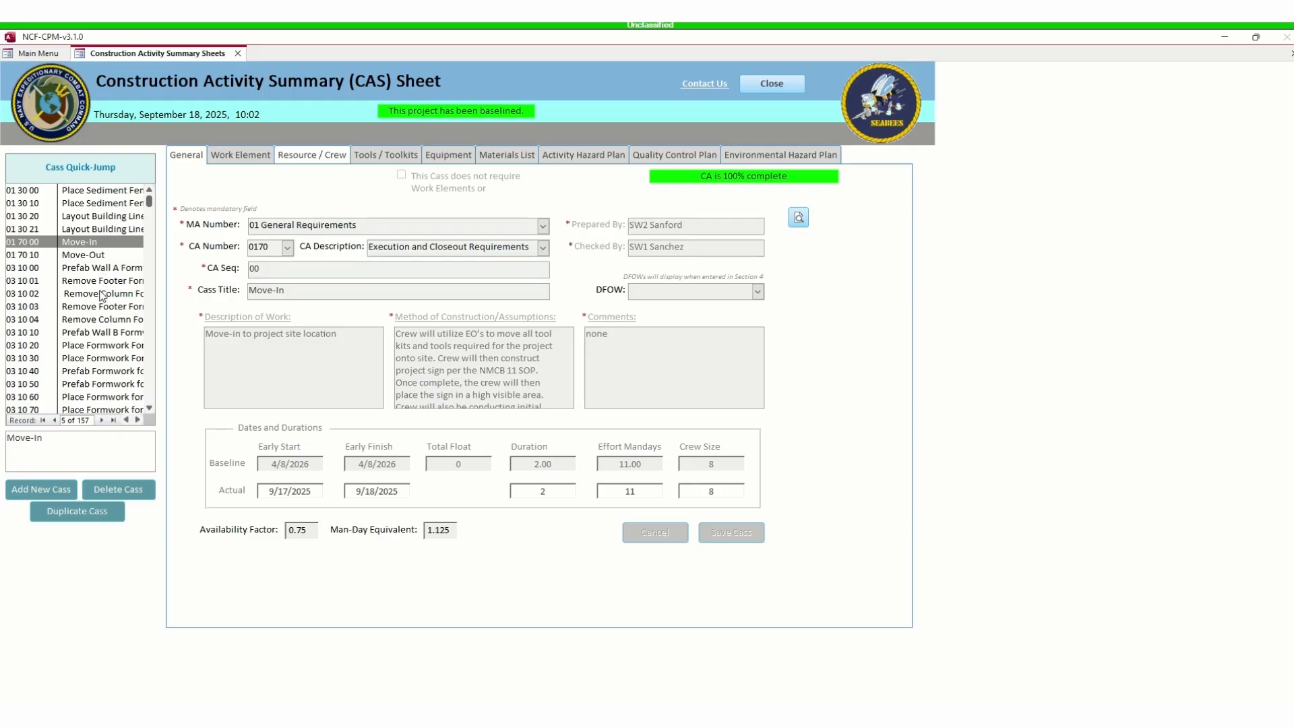
# - In the Place Sediment Fence activity, record the trench-digging work element as 50% total complete with 420 man-hours expended, earned on 9/17/2025
pyautogui.click(107, 218)
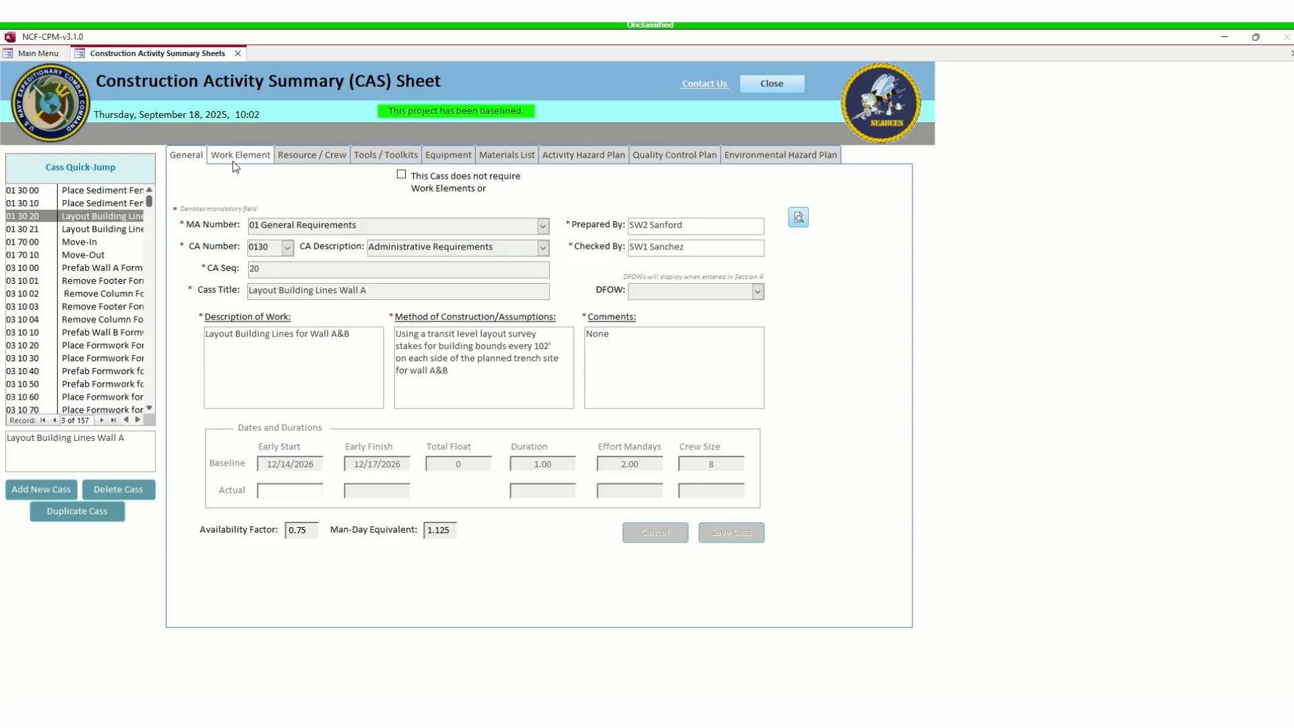
pyautogui.click(104, 193)
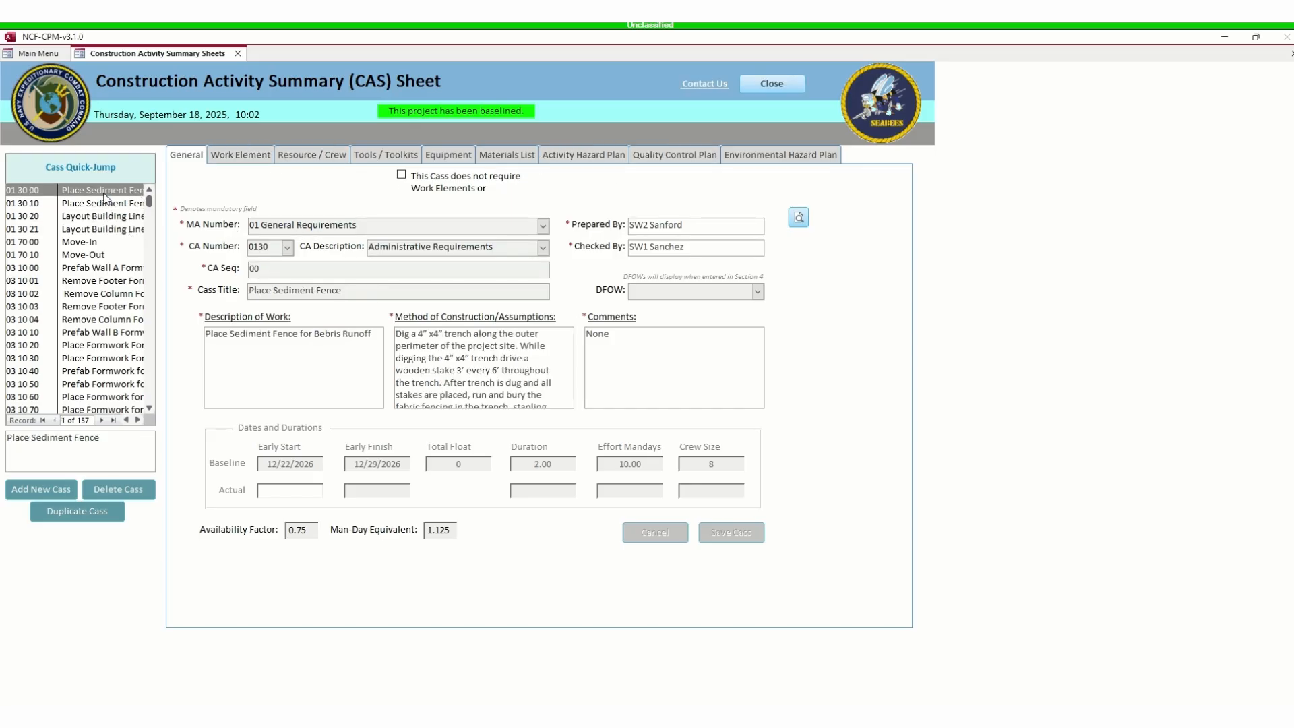
pyautogui.click(250, 157)
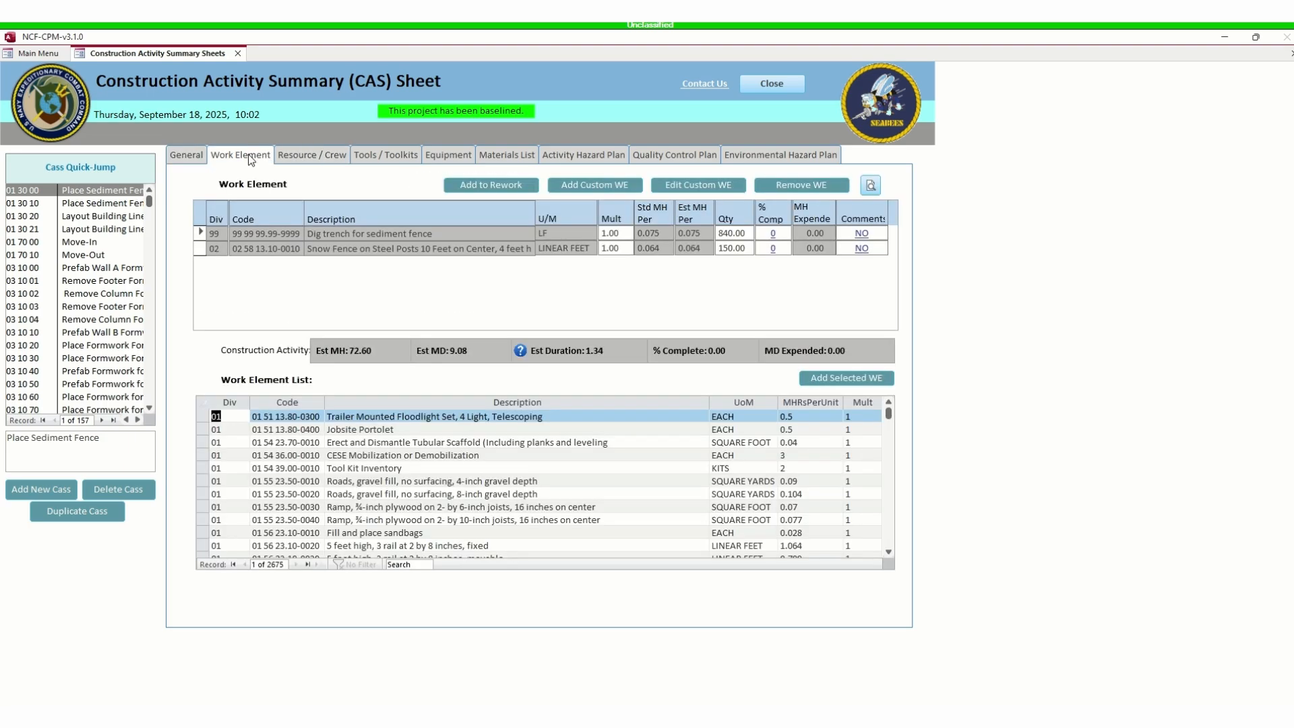
pyautogui.click(774, 234)
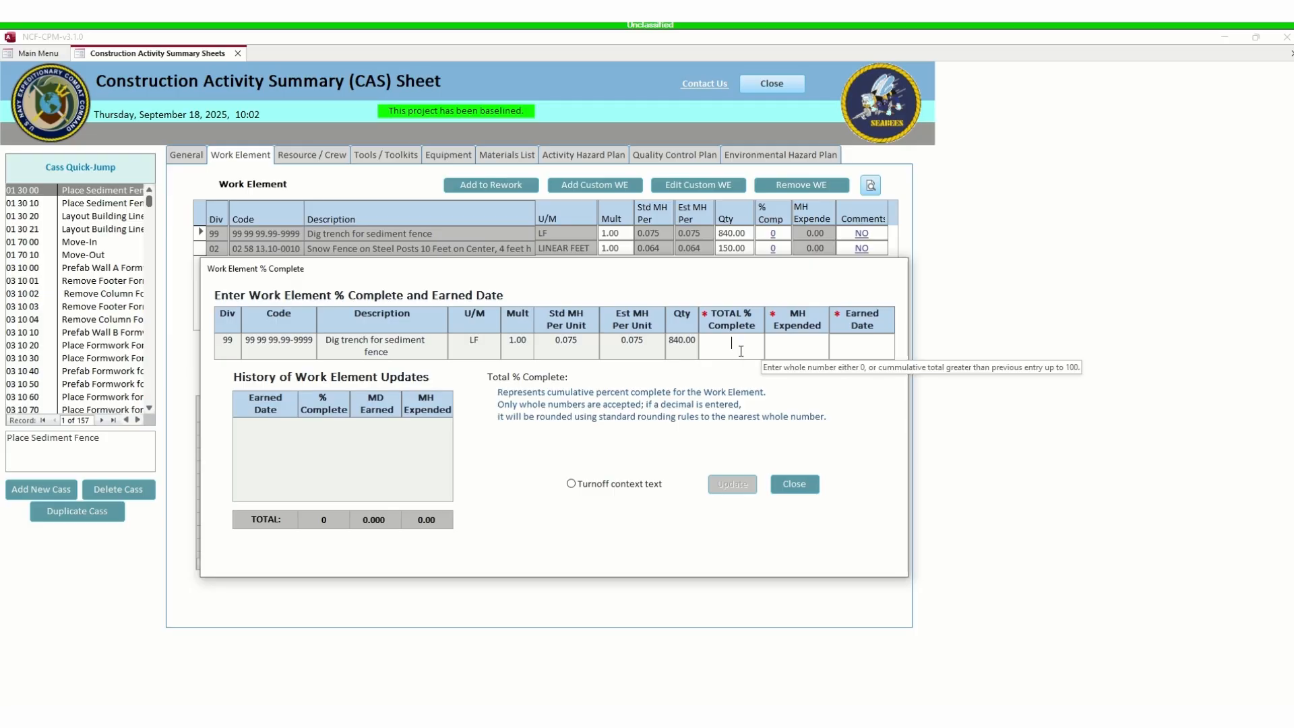
pyautogui.write('50')
pyautogui.click(813, 350)
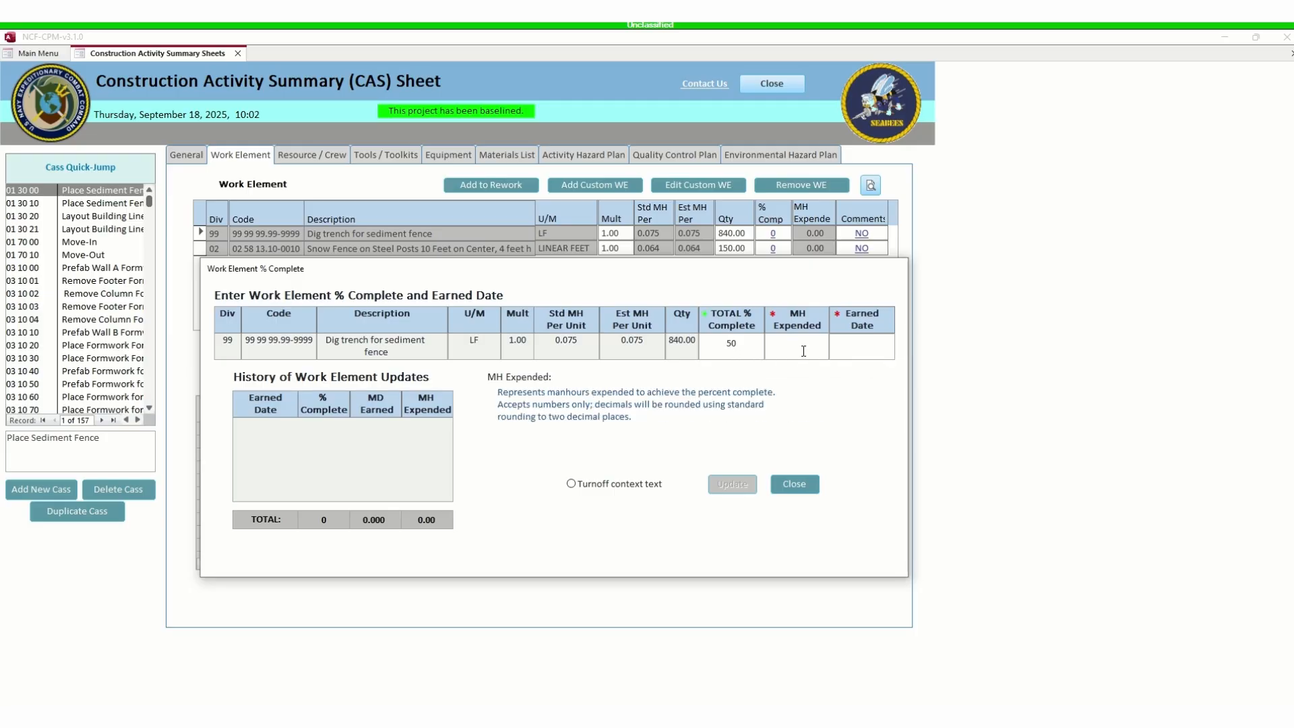
pyautogui.write('420')
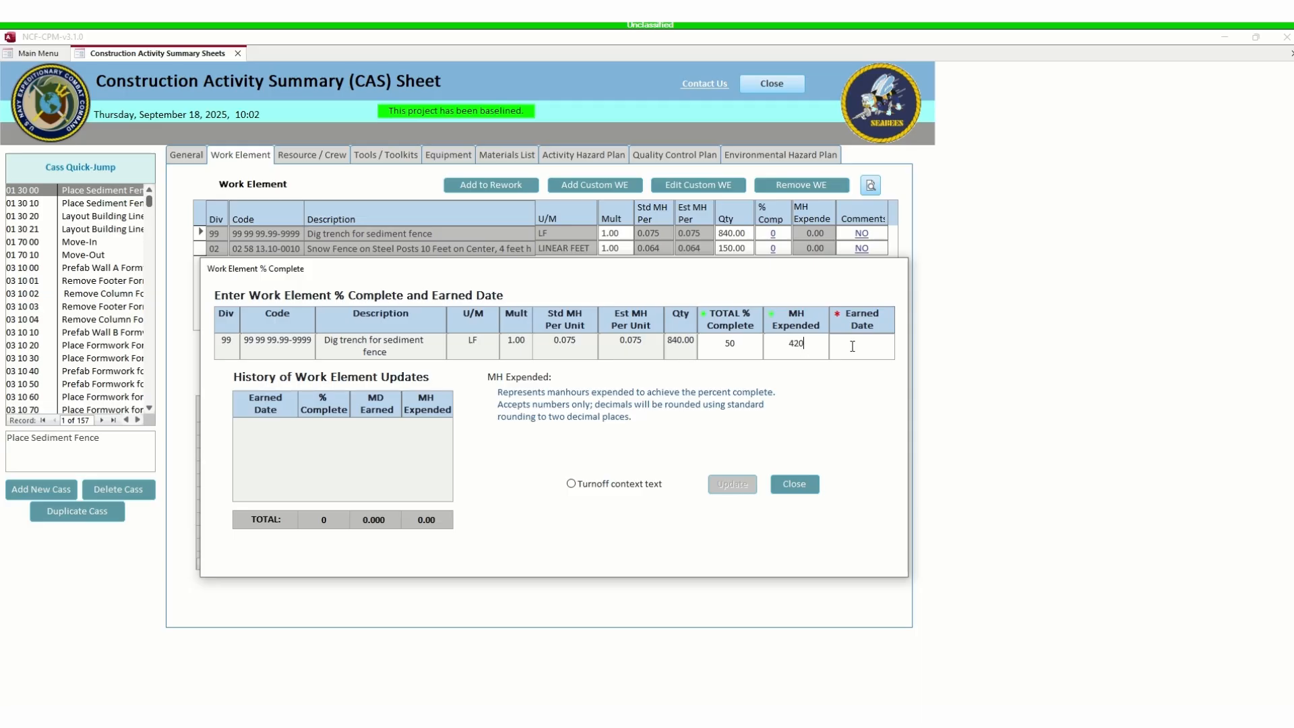
pyautogui.click(861, 344)
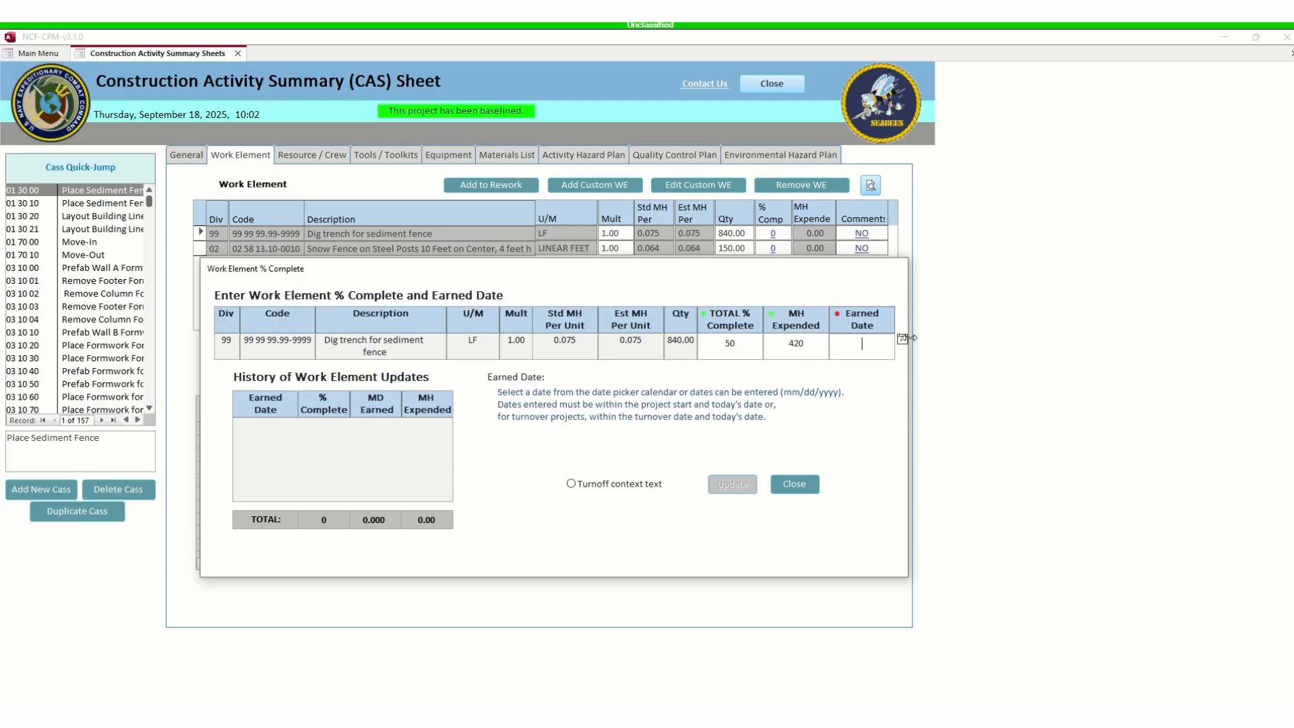
pyautogui.click(902, 339)
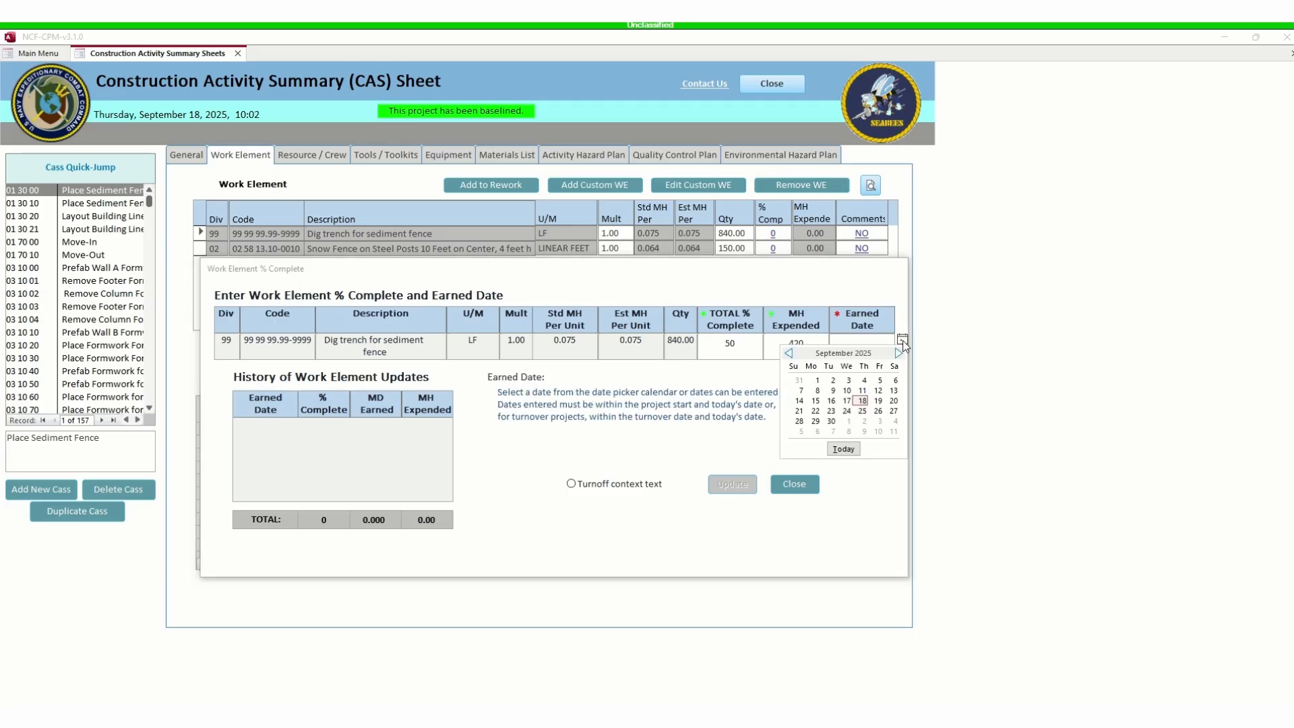
pyautogui.click(847, 400)
pyautogui.click(728, 485)
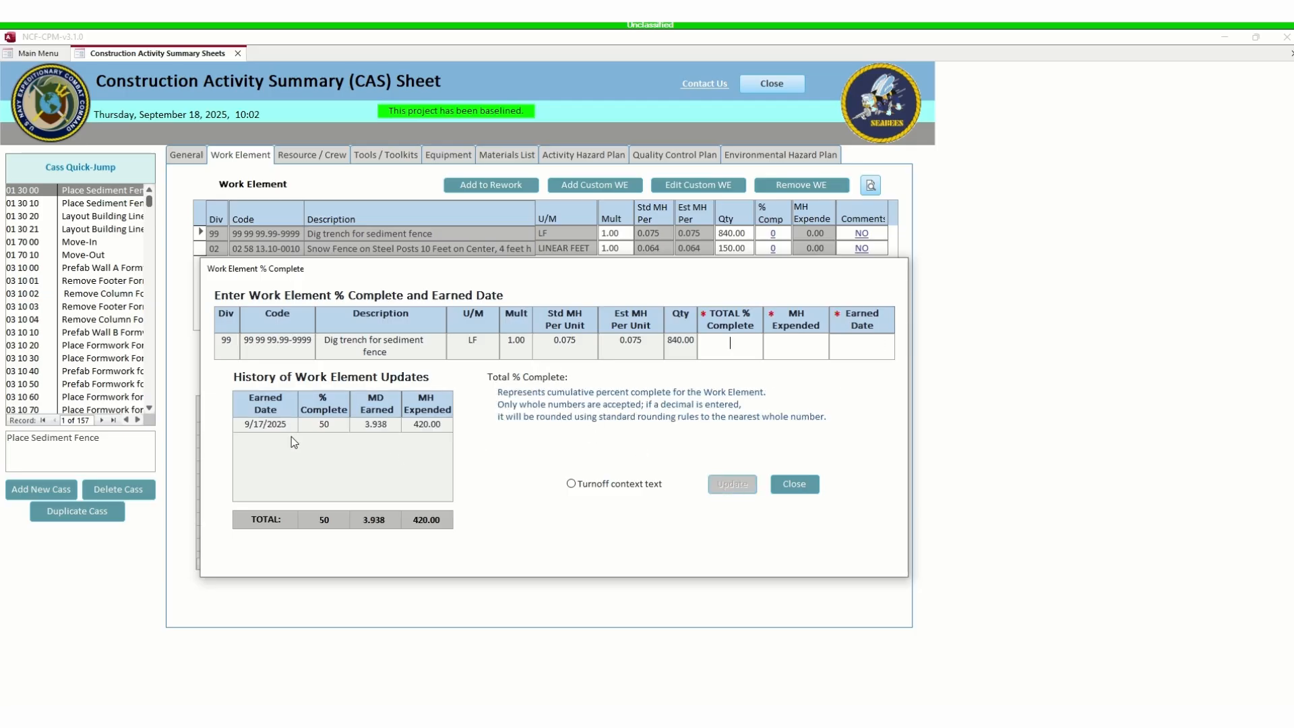
pyautogui.click(794, 484)
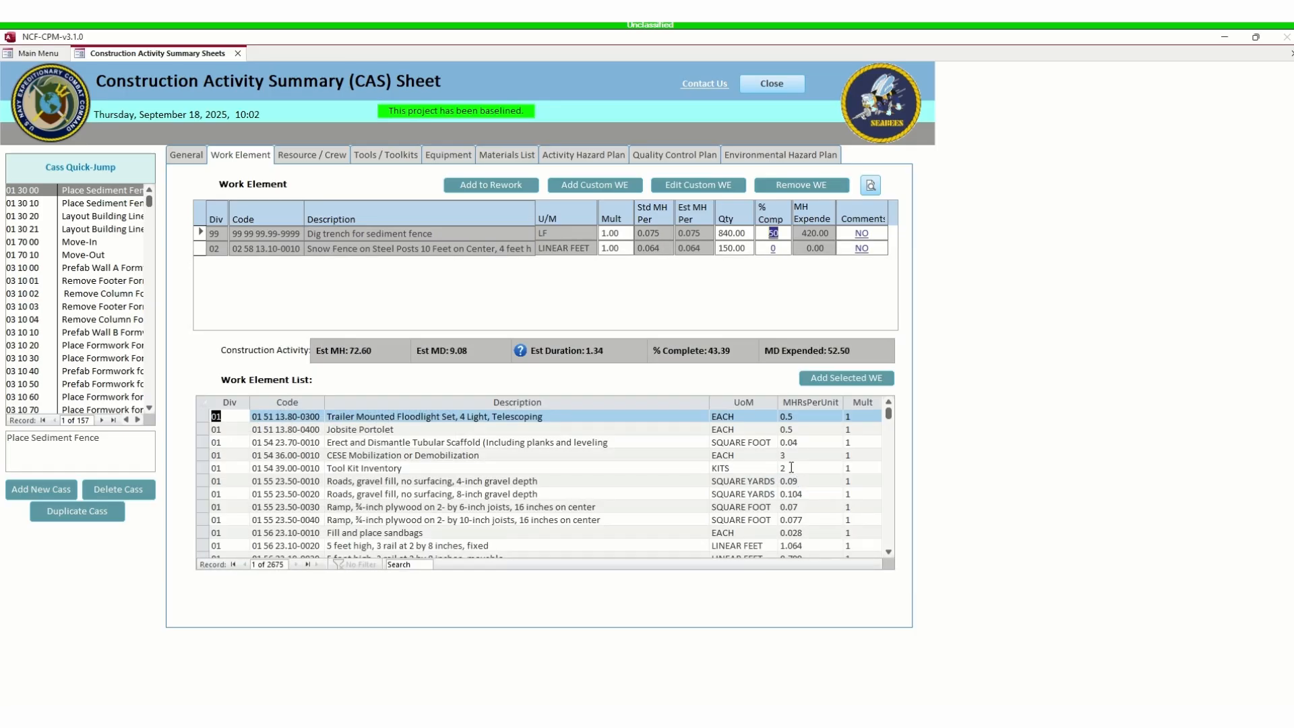
# - Add a rework item for the sediment fence trench with the deficiency description "trench not wide enough", and save it
pyautogui.click(185, 155)
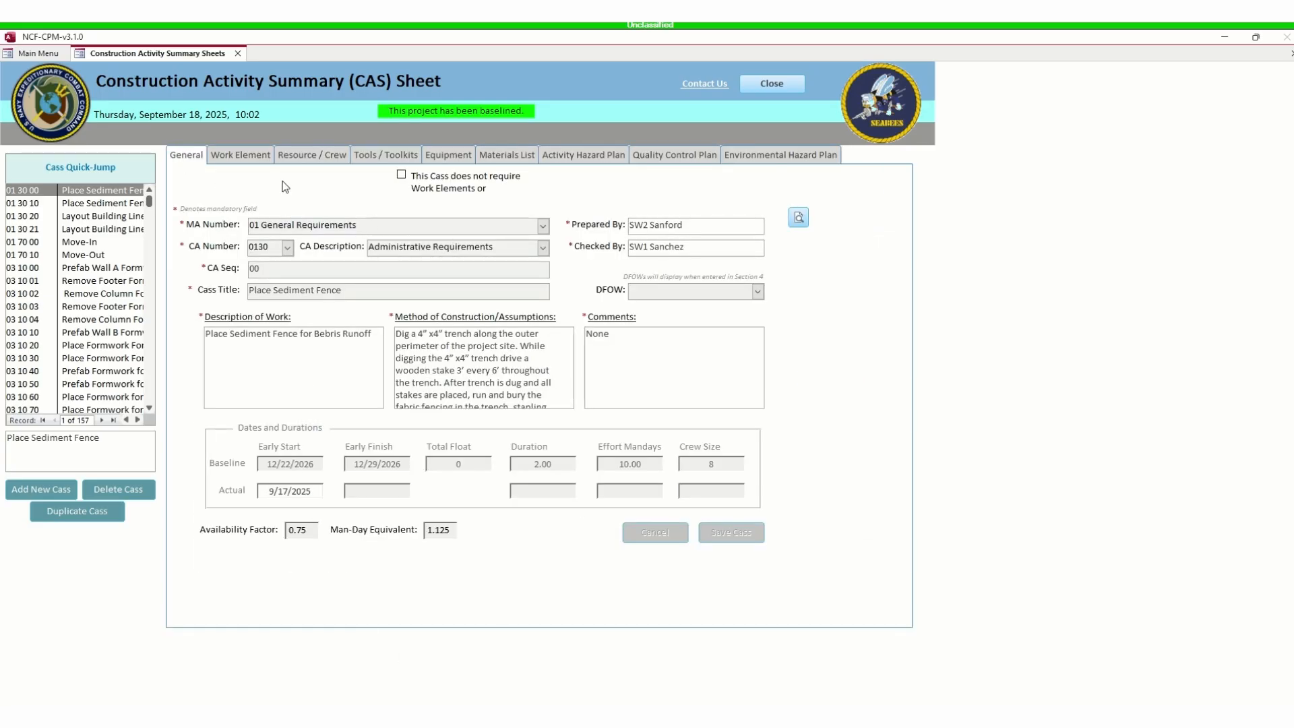
pyautogui.click(263, 160)
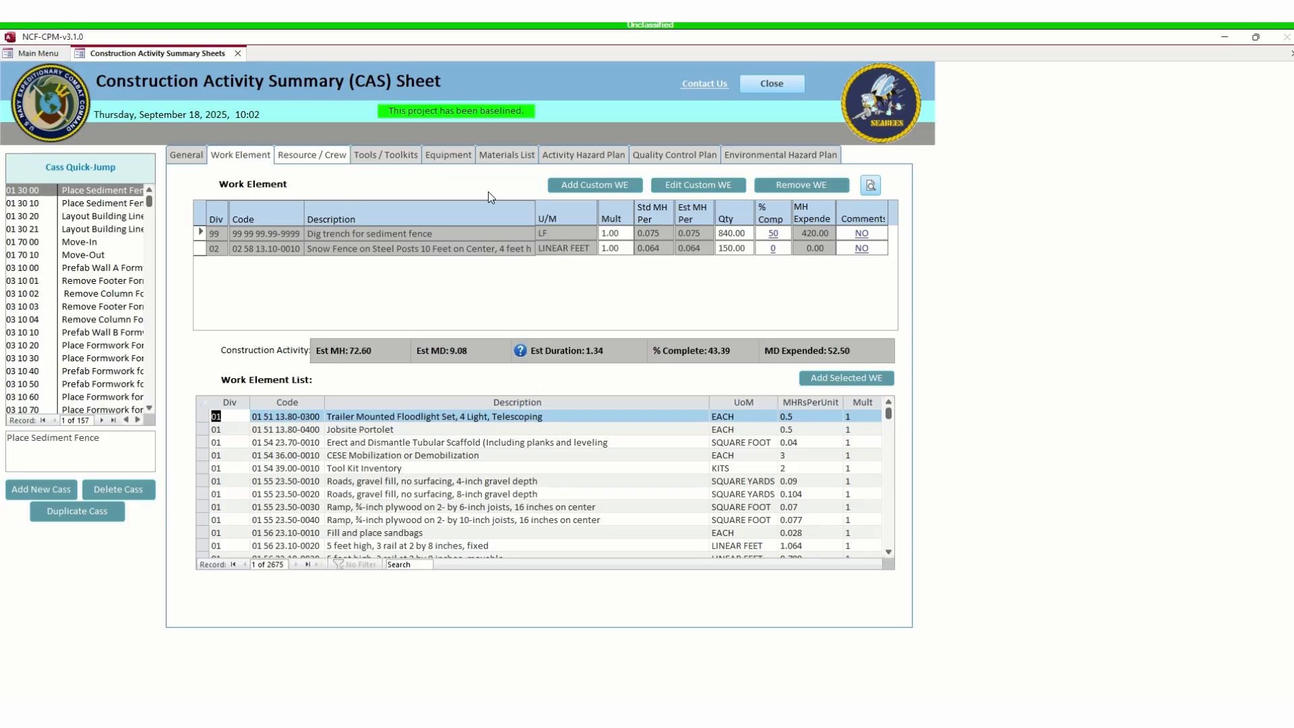
pyautogui.click(498, 190)
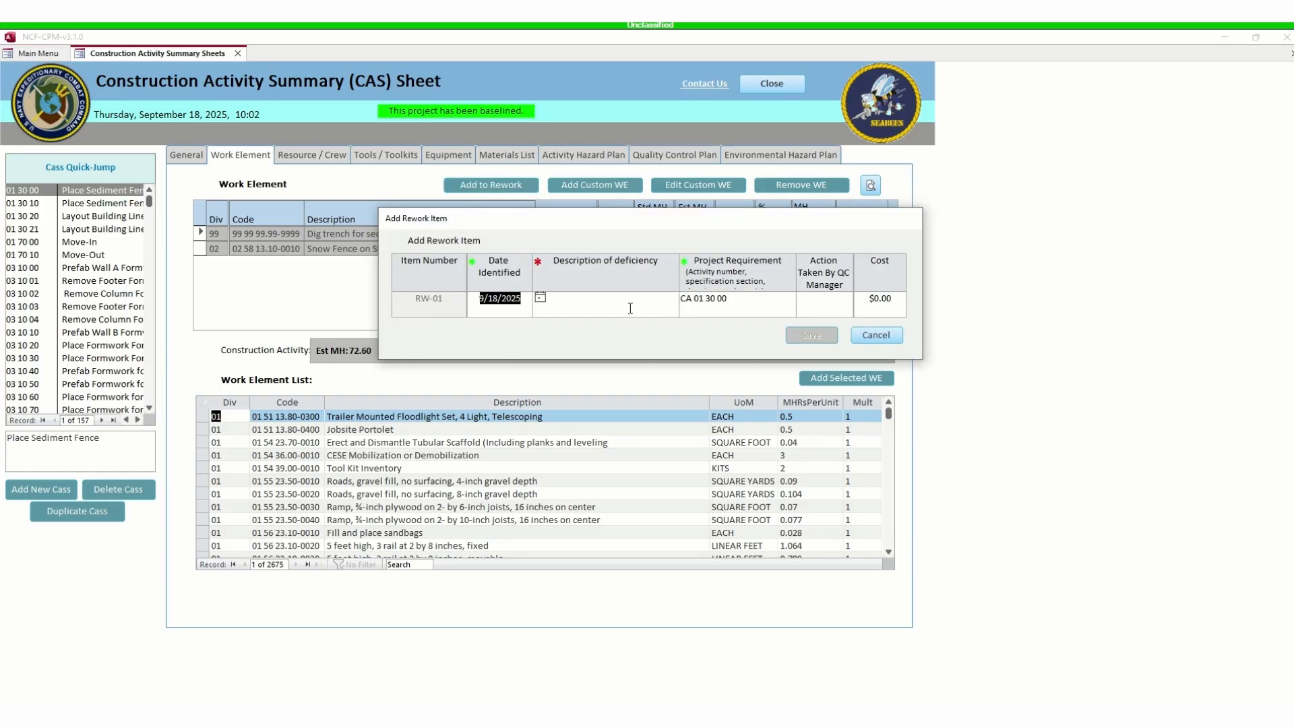
pyautogui.click(584, 306)
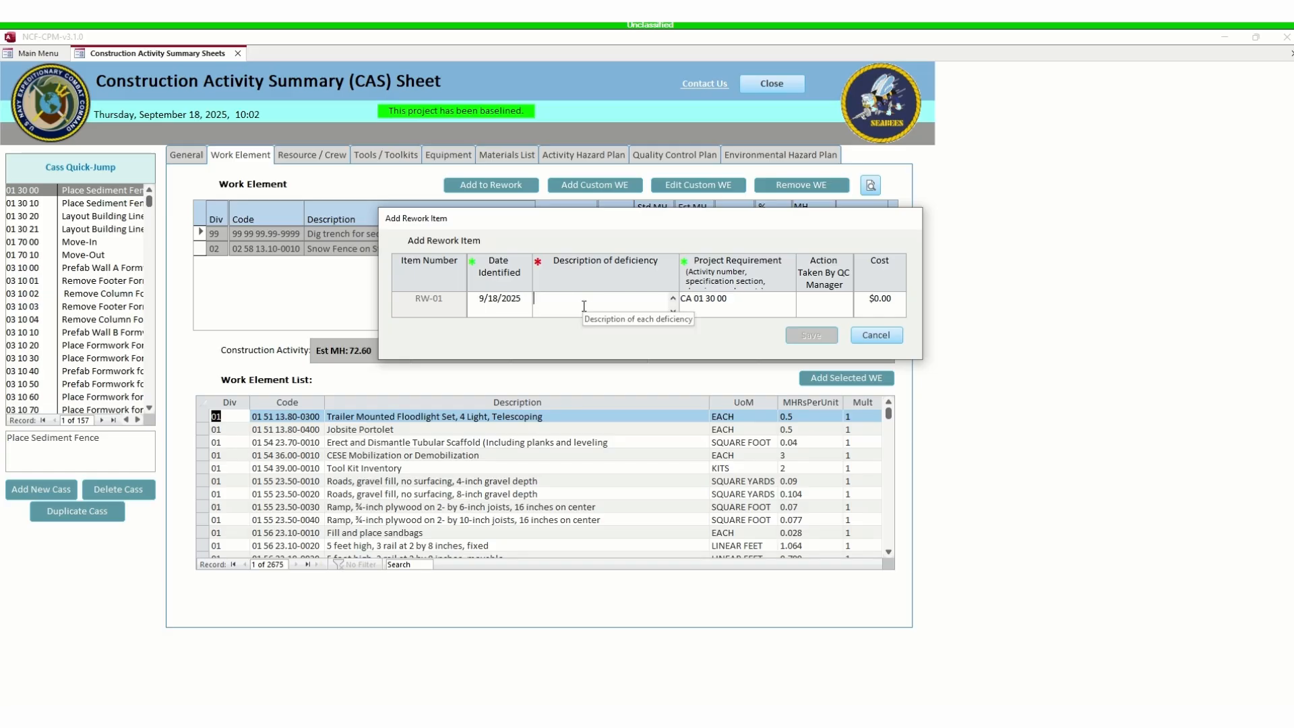
pyautogui.write('tren')
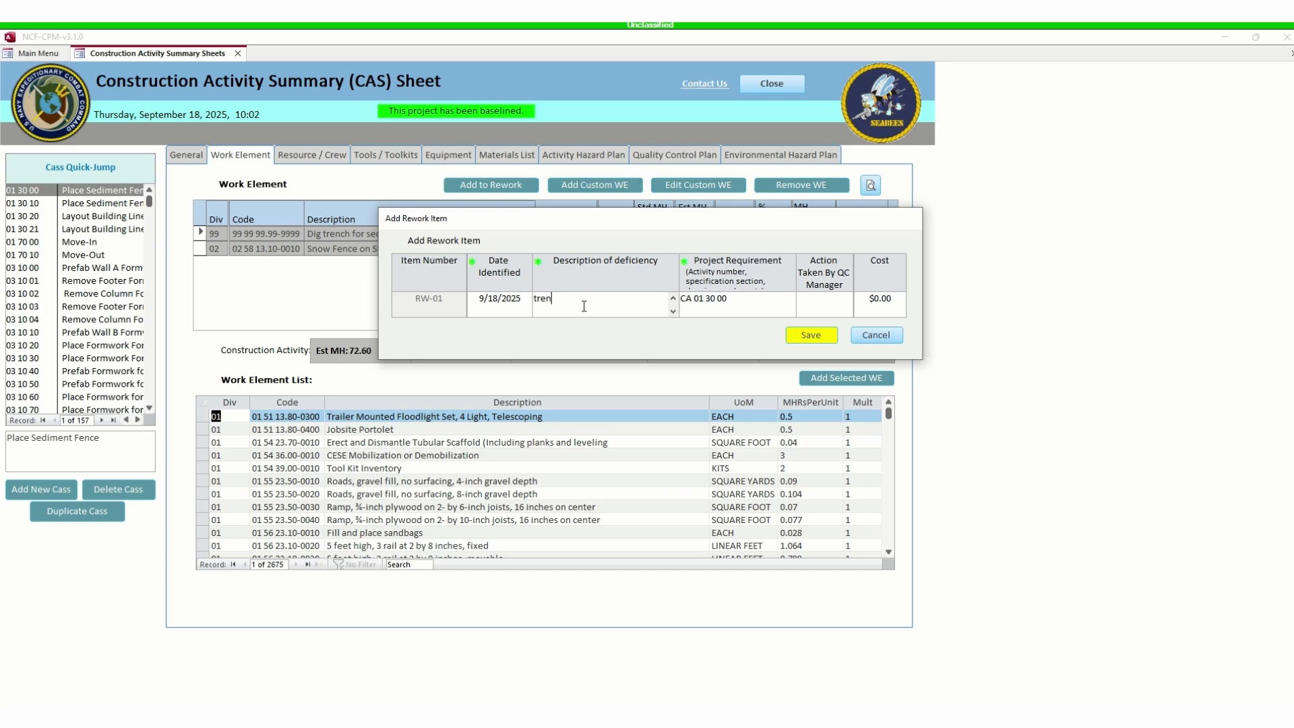
pyautogui.write('ch not wide enough')
pyautogui.click(801, 338)
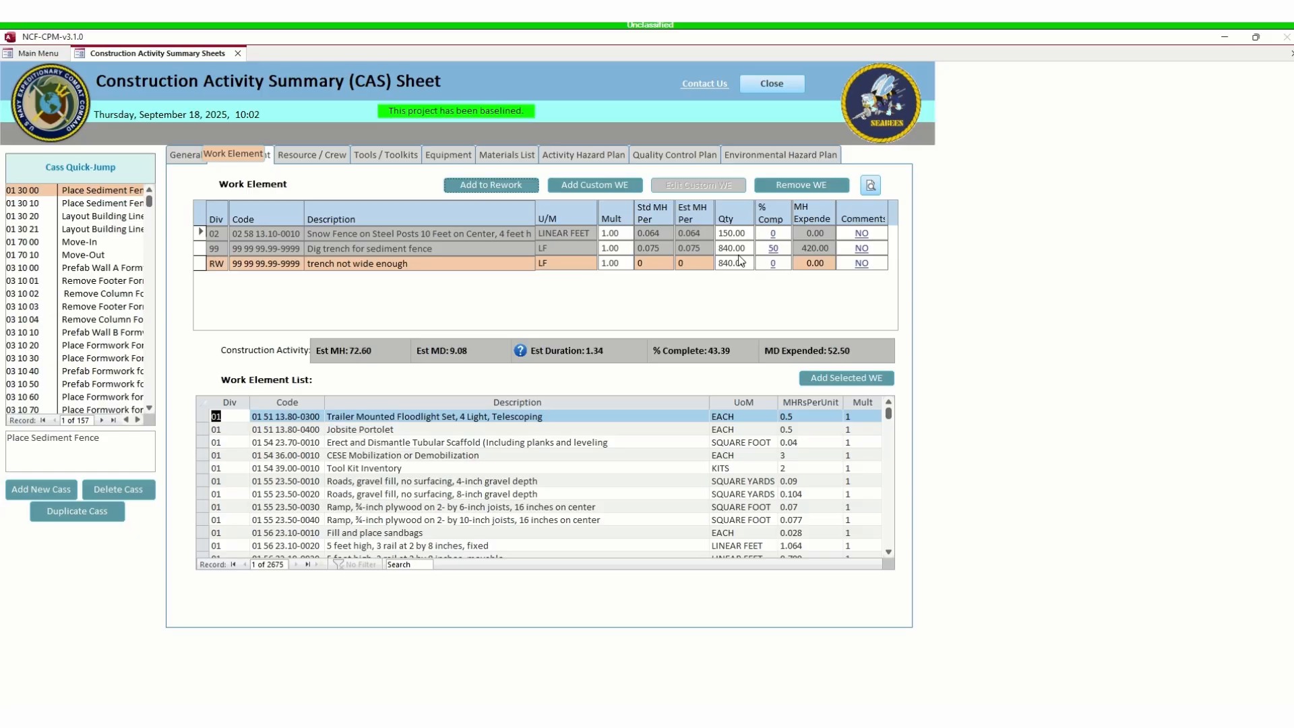
# - Record the trench rework item as 100% total complete with 420 man-hours expended, dated 9/18/2025, and save its rework cost as $0.00
pyautogui.click(774, 263)
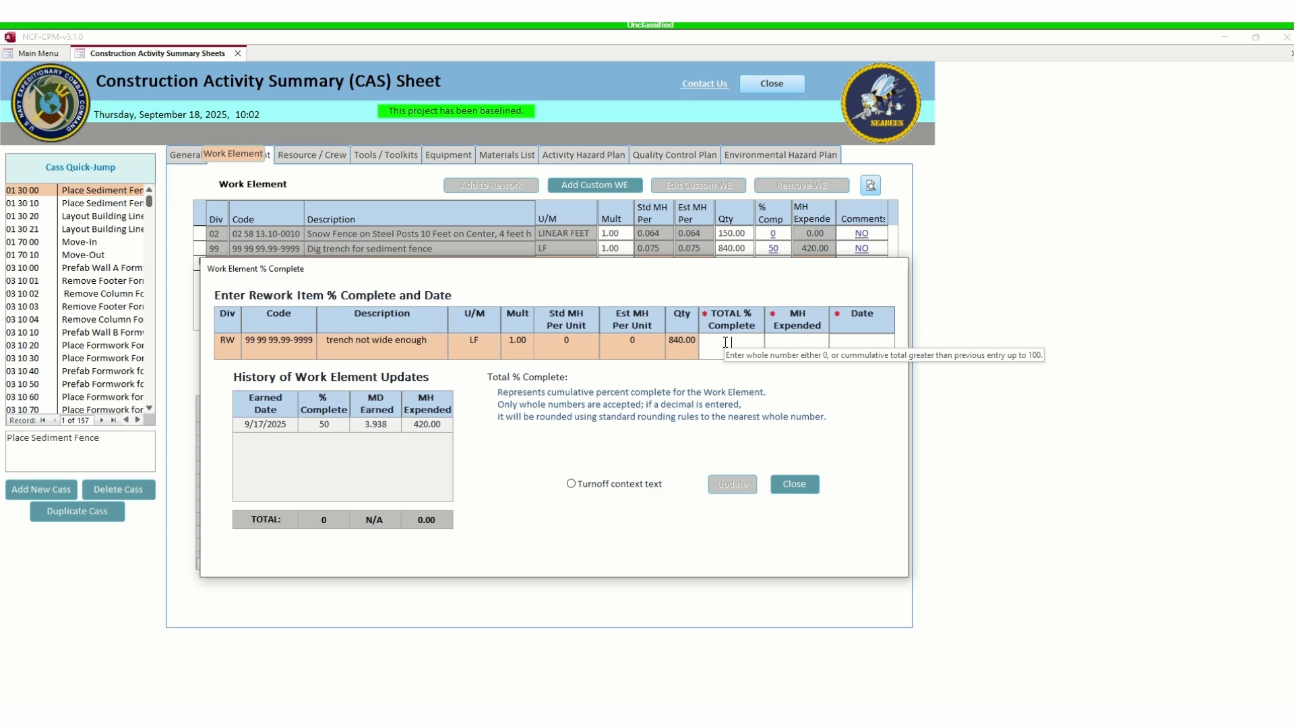
pyautogui.write('100')
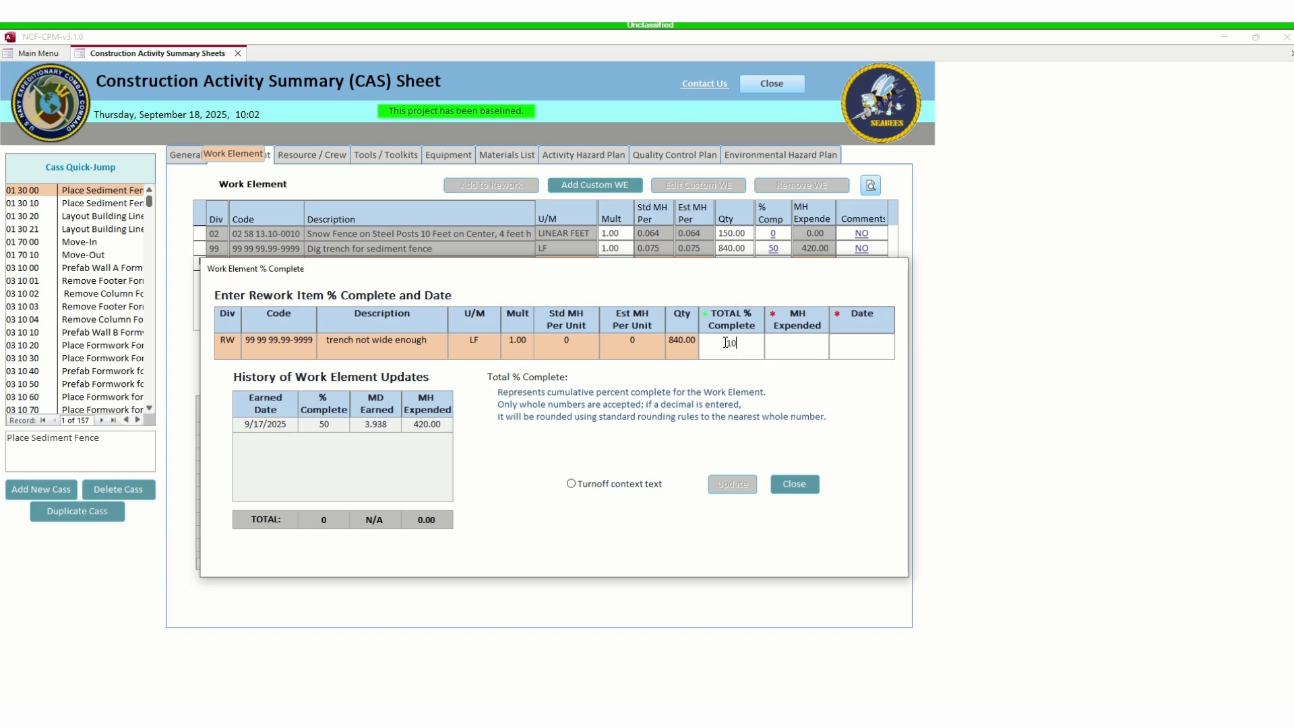
pyautogui.click(787, 344)
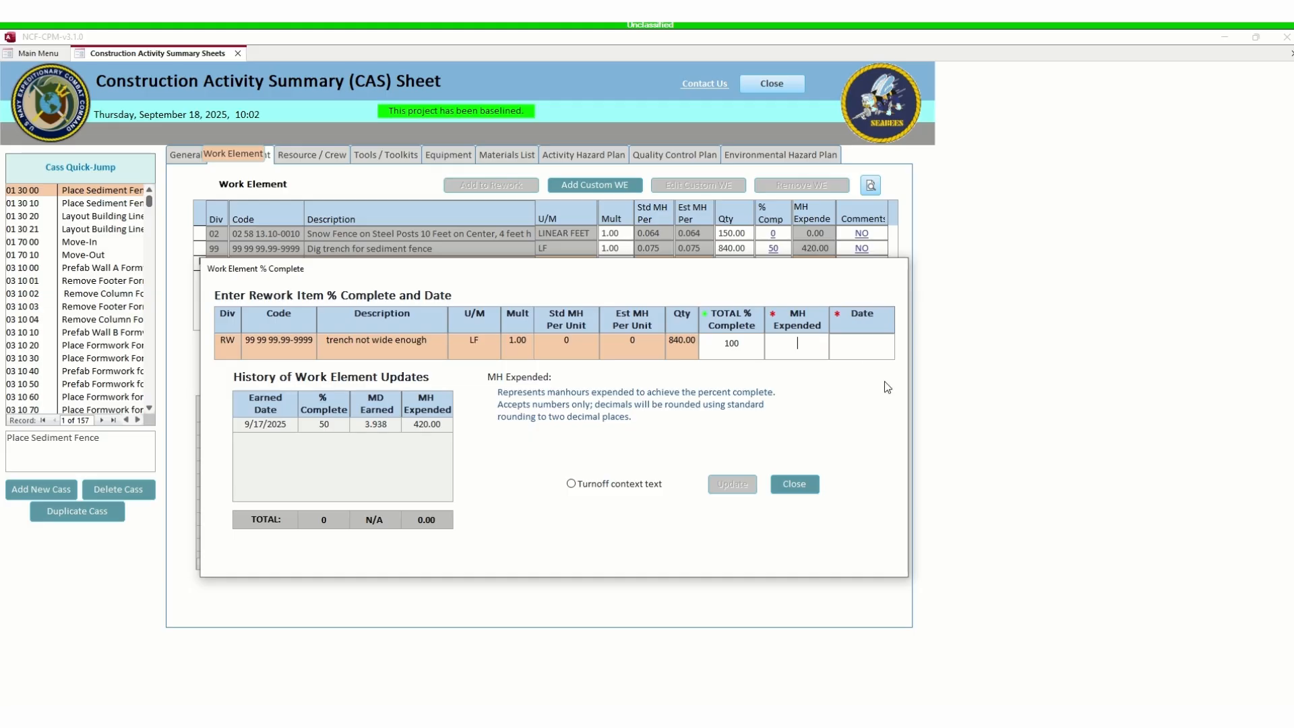
pyautogui.write('420')
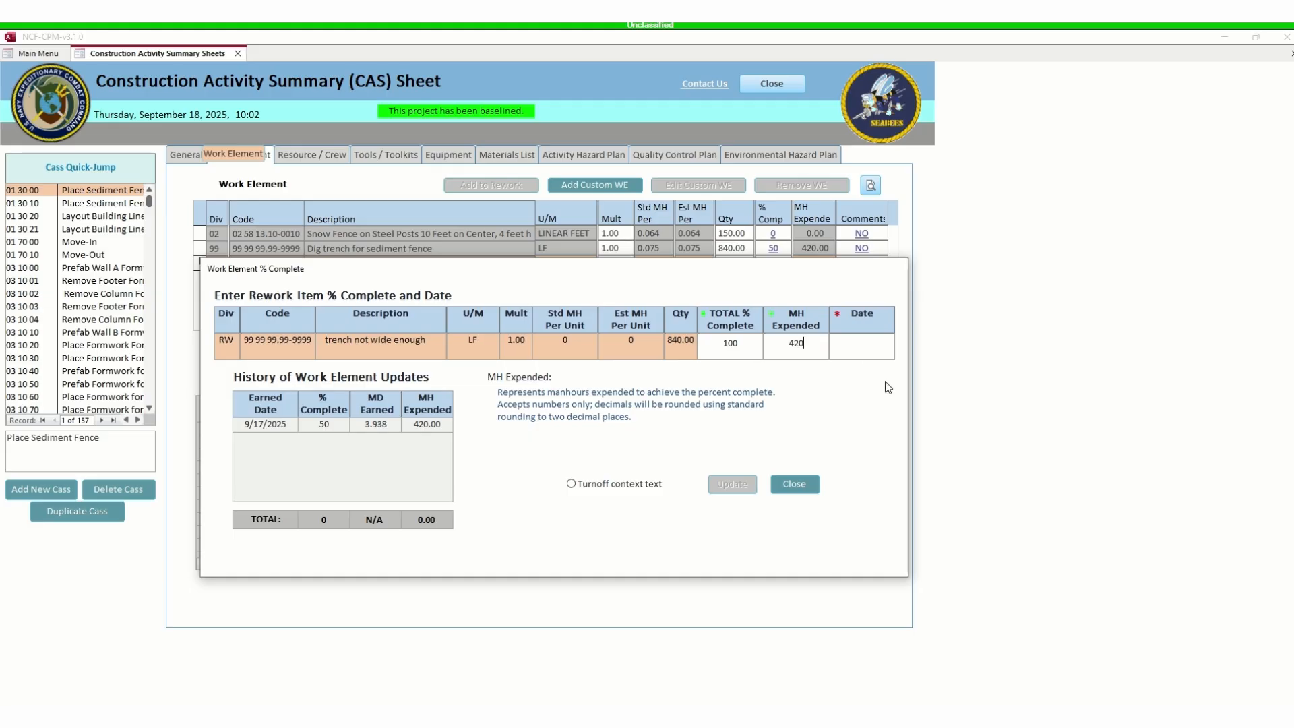
pyautogui.click(862, 345)
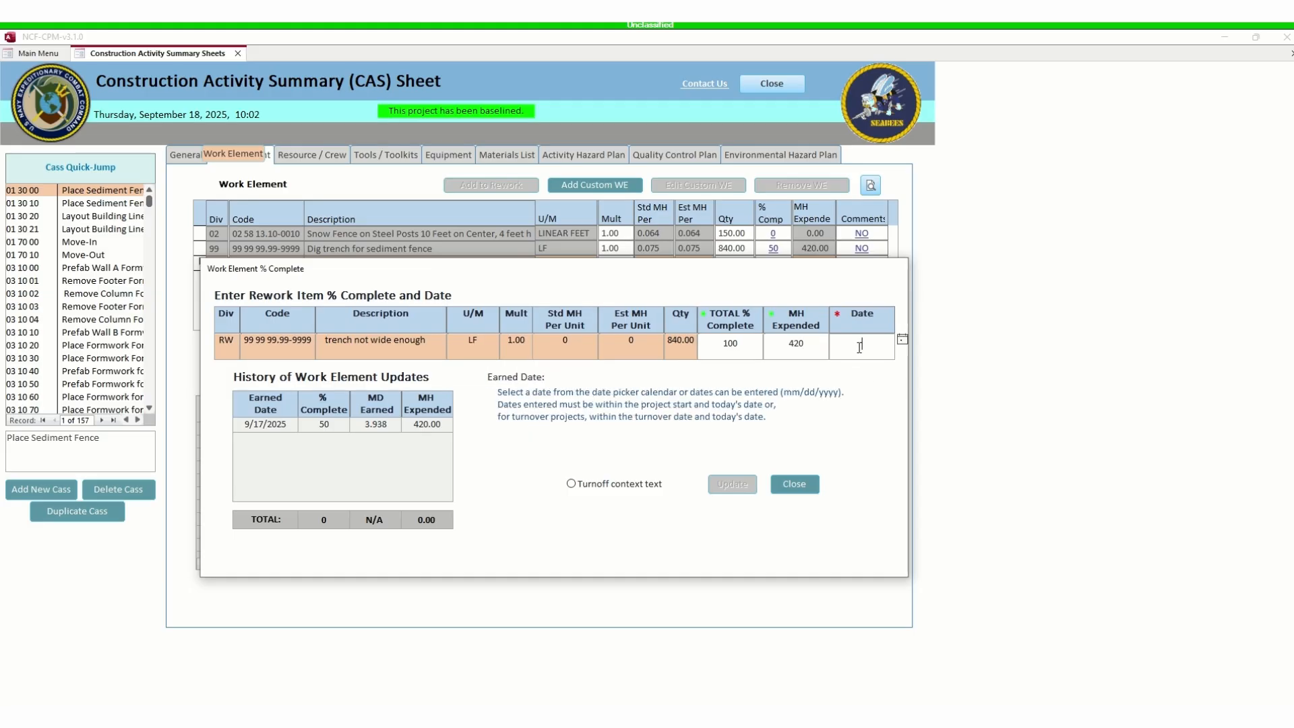
pyautogui.click(902, 340)
pyautogui.click(860, 400)
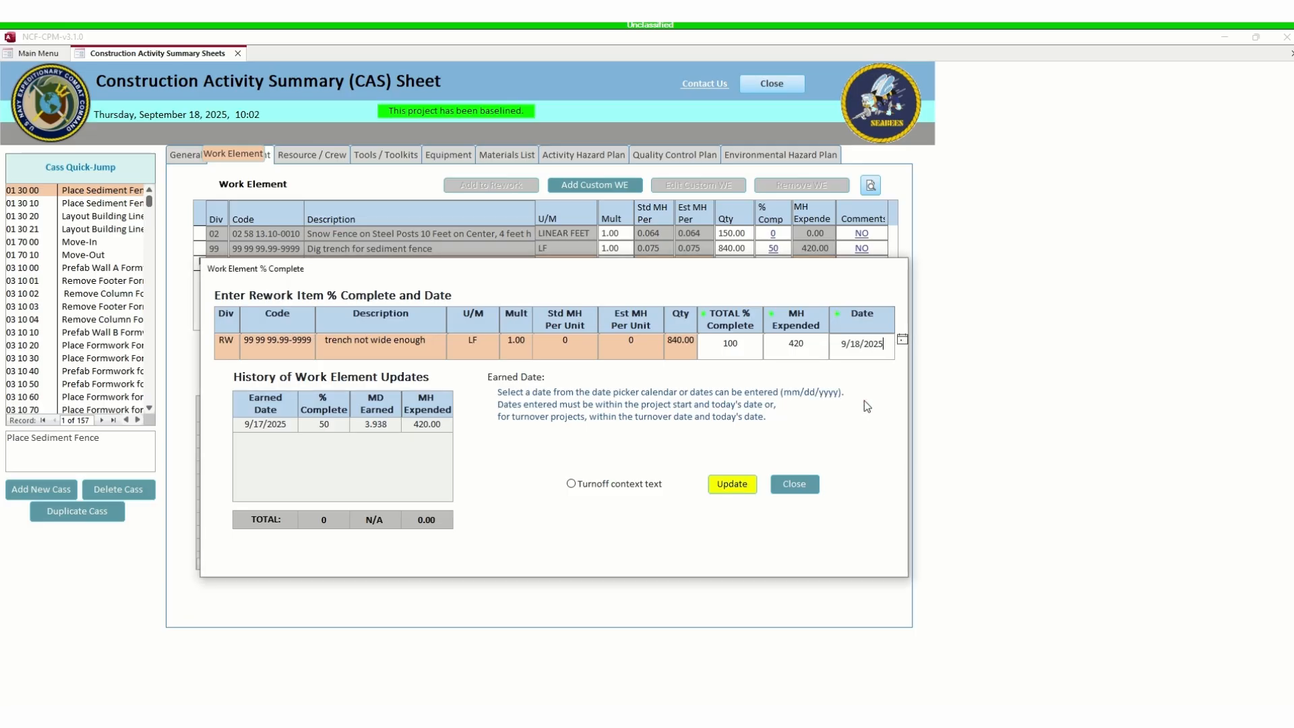
pyautogui.click(732, 484)
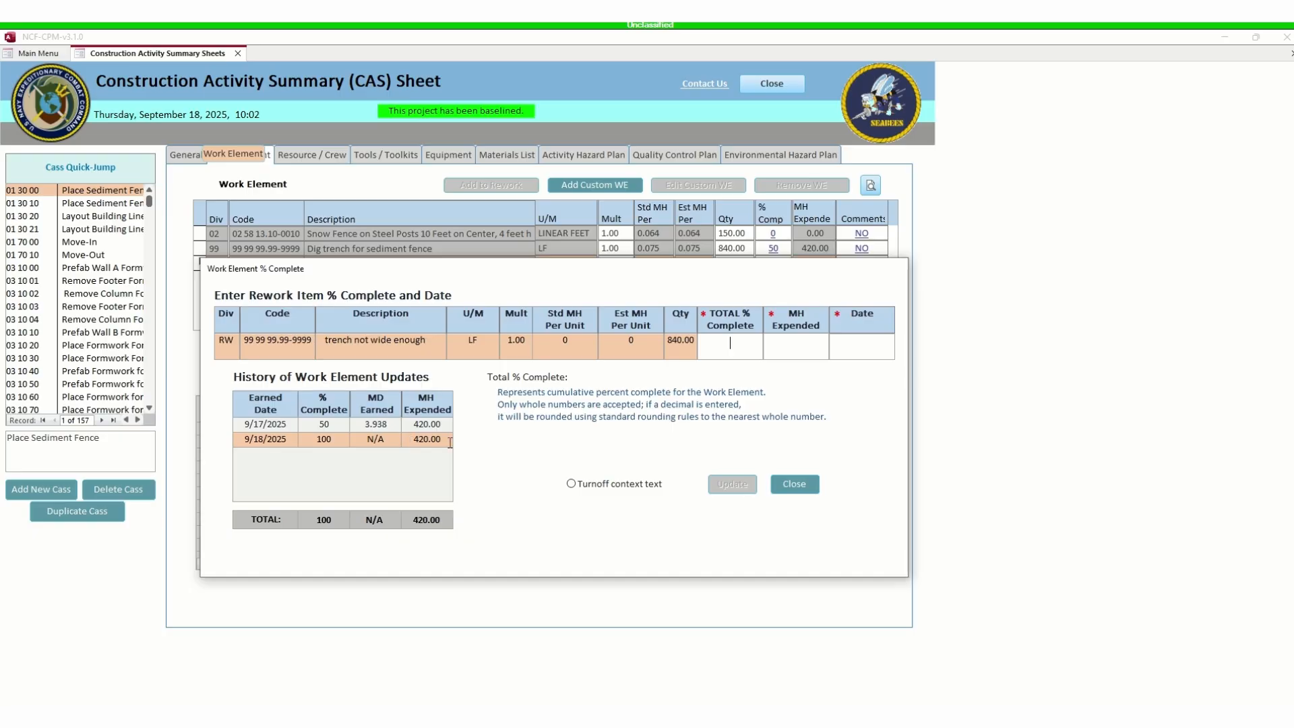
pyautogui.click(793, 487)
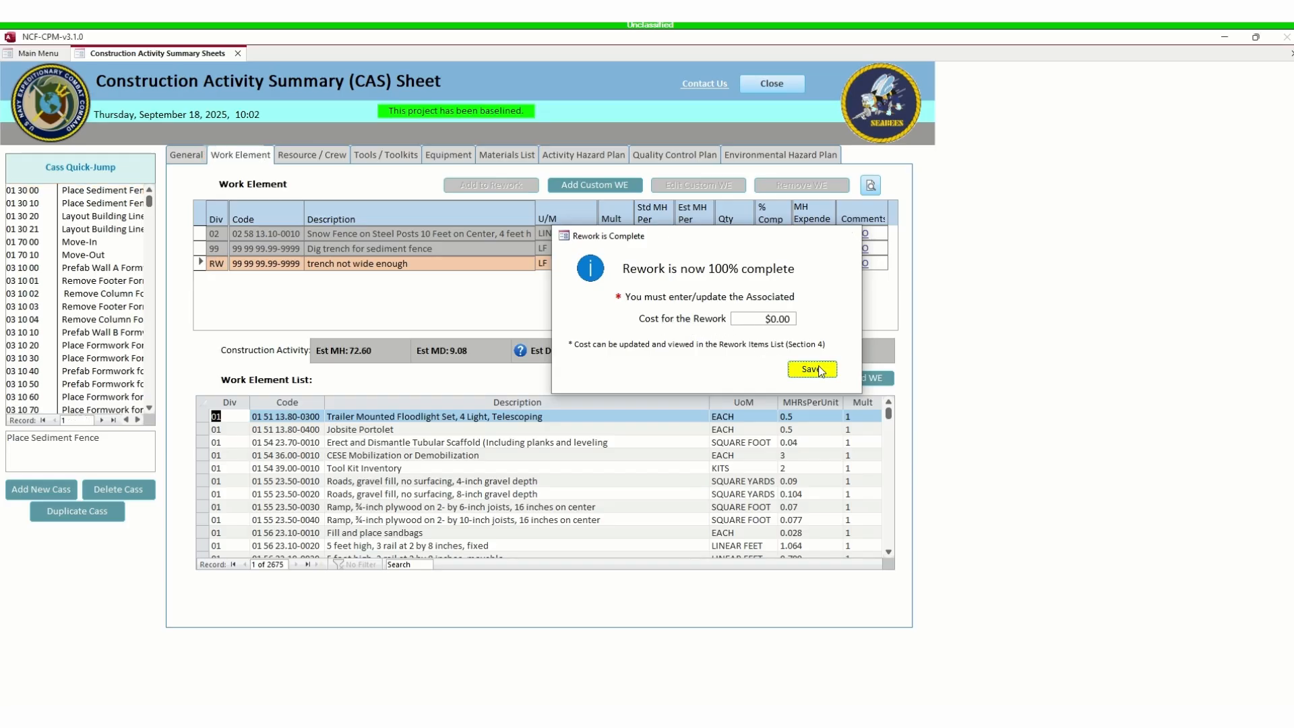
pyautogui.click(818, 365)
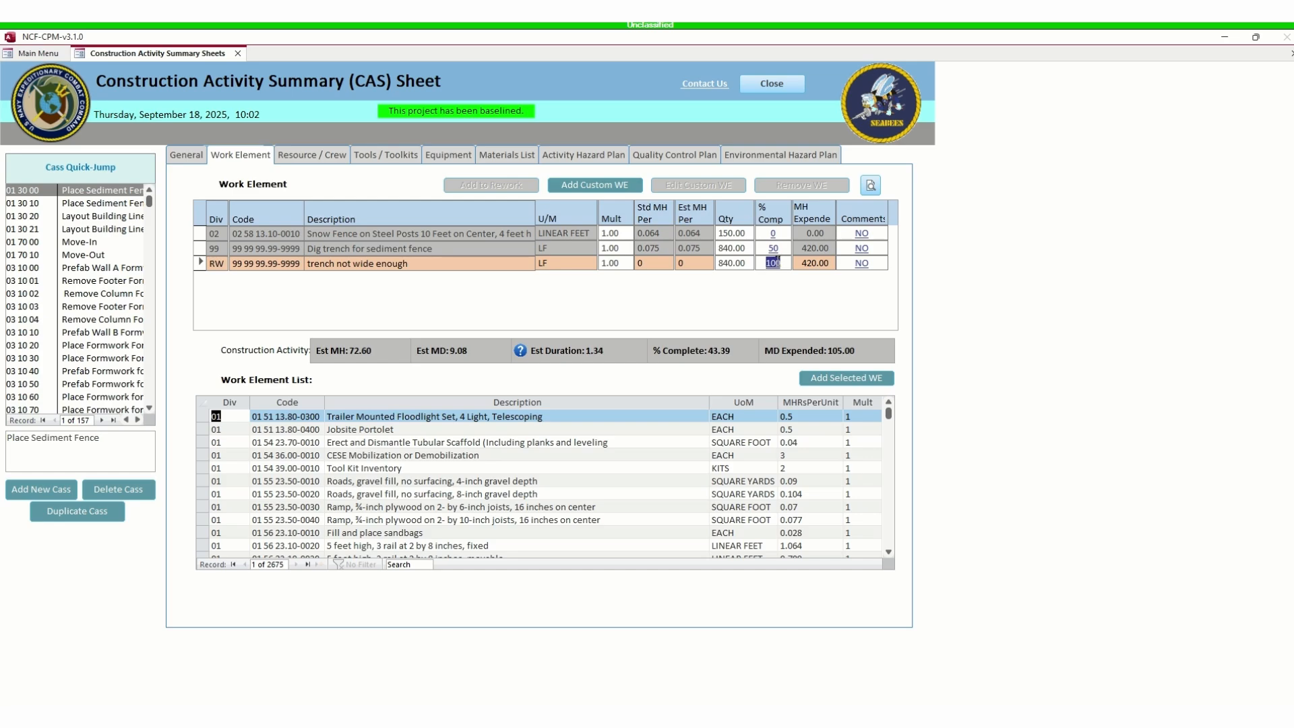
# - Review the progress history of the "trench not wide enough" rework item, close it, and save the rework cost as 0
pyautogui.click(775, 263)
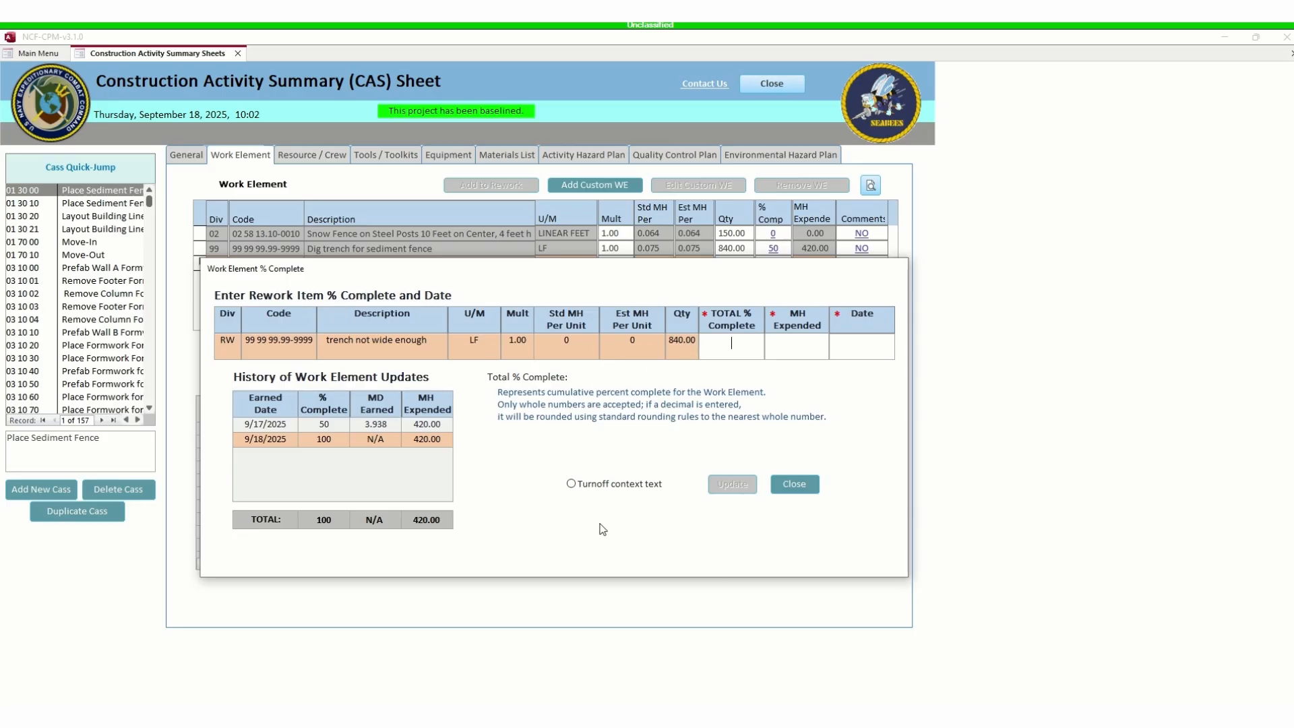
pyautogui.click(795, 487)
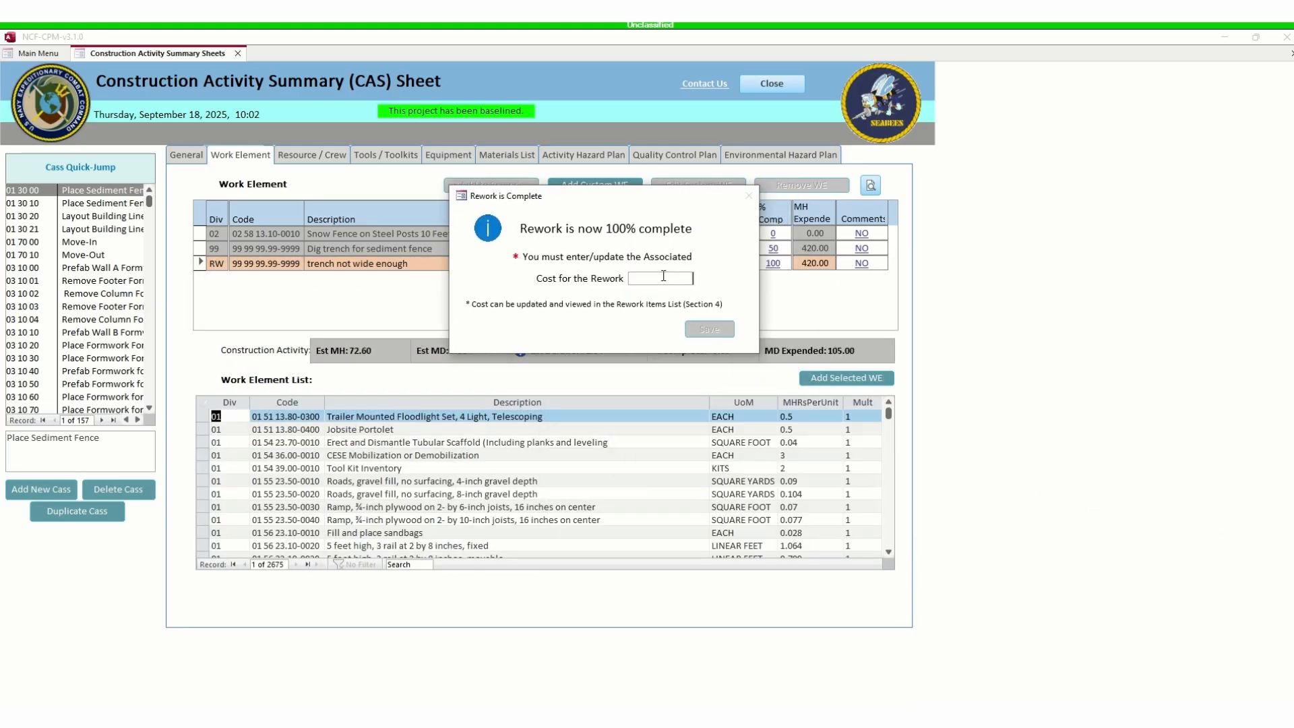
pyautogui.write('0')
pyautogui.click(727, 327)
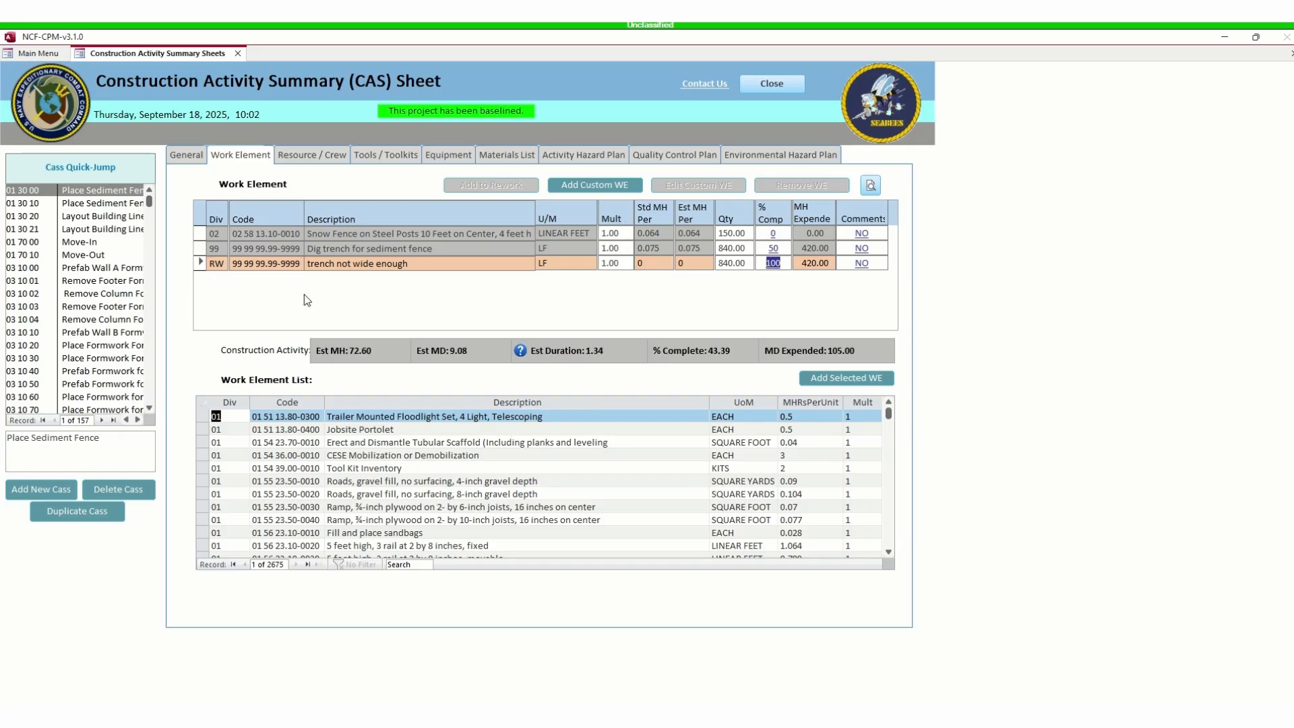
# - Examine the Place Sediment Fence activity's baseline and actual dates and durations alongside the percent complete of its work elements
pyautogui.click(187, 156)
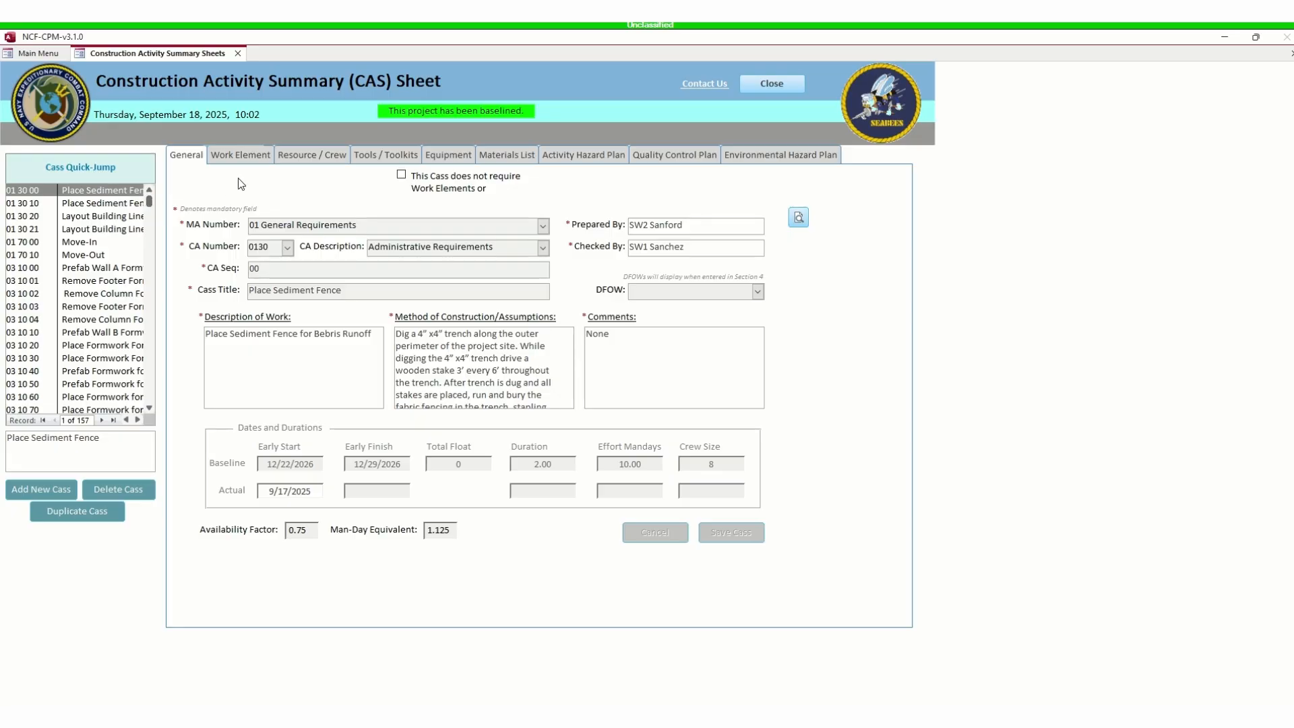
pyautogui.click(241, 155)
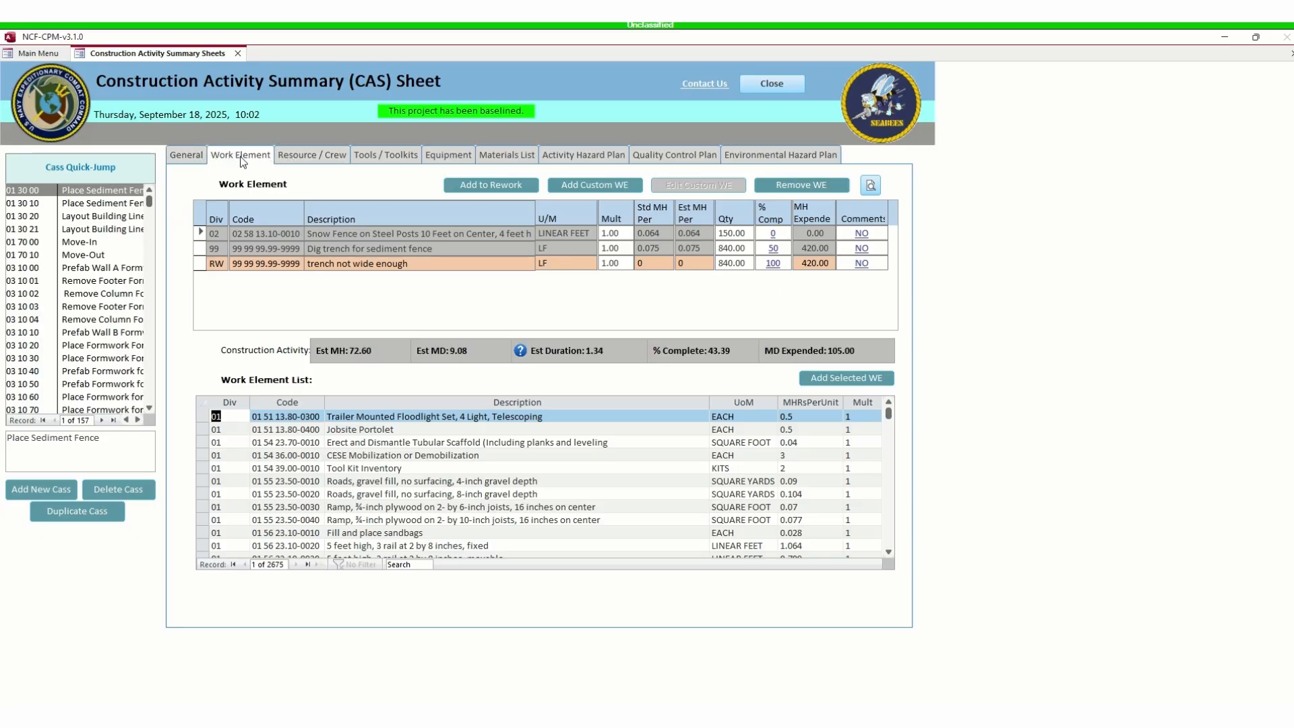
pyautogui.click(187, 155)
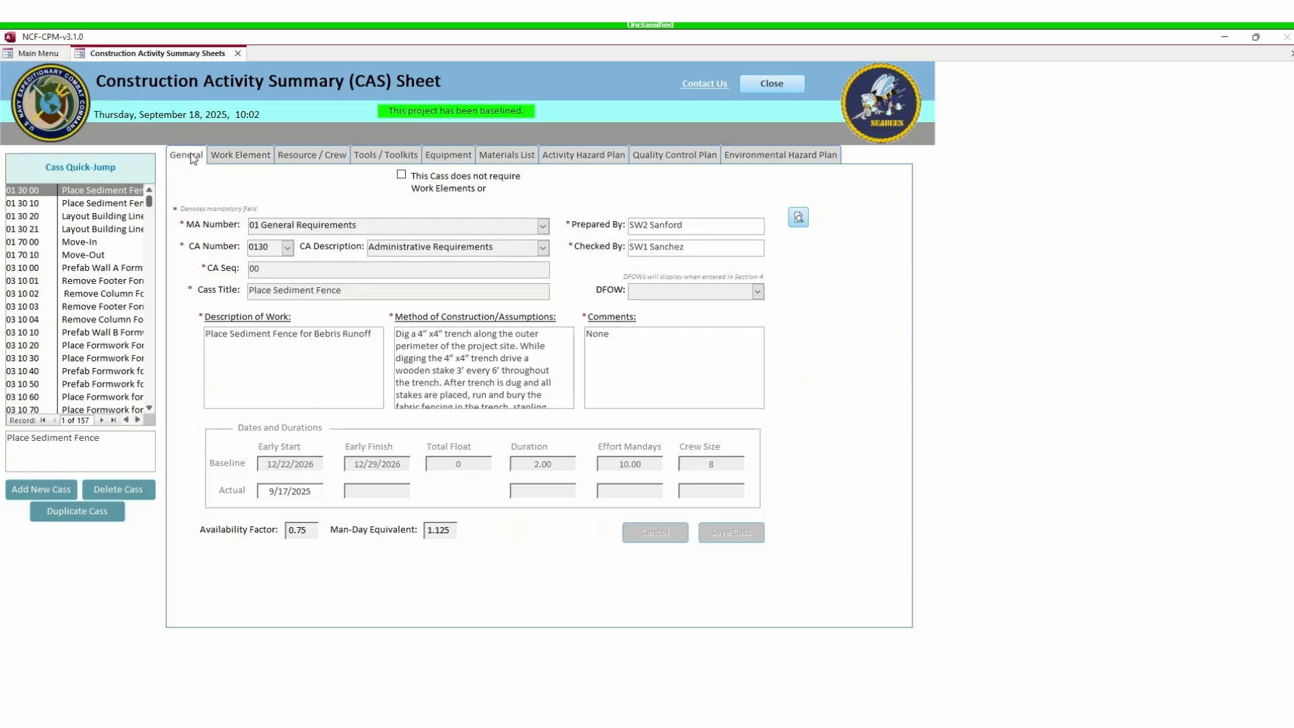
pyautogui.click(226, 155)
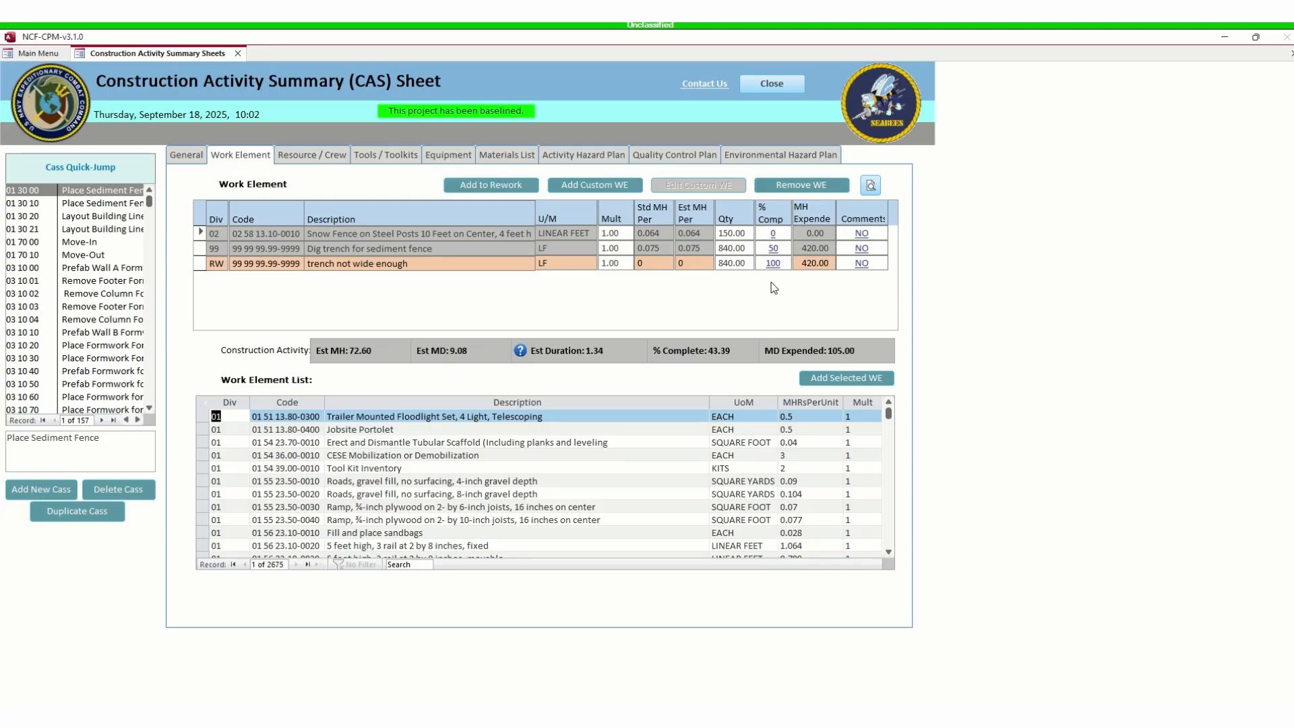
pyautogui.click(198, 158)
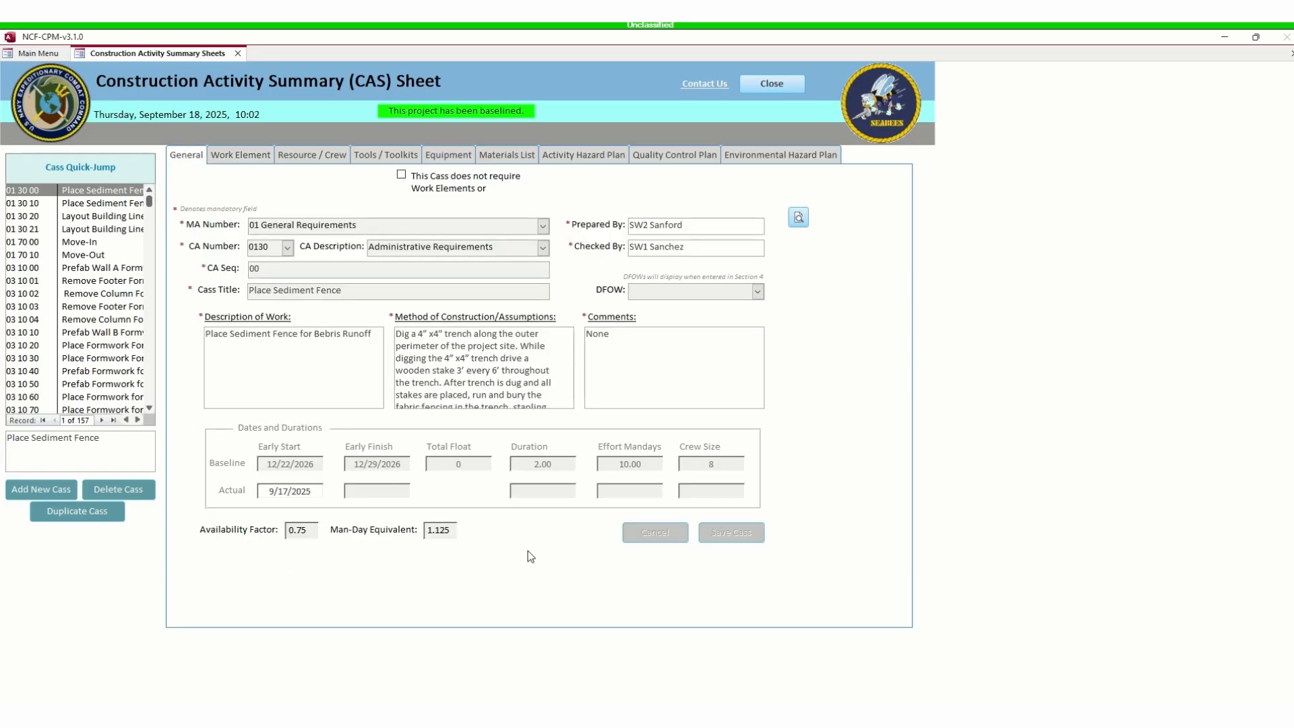
# - Compare the Move-In activity's actual dates and durations with Place Sediment Fence and its work elements, and close the activity sheets
pyautogui.click(84, 244)
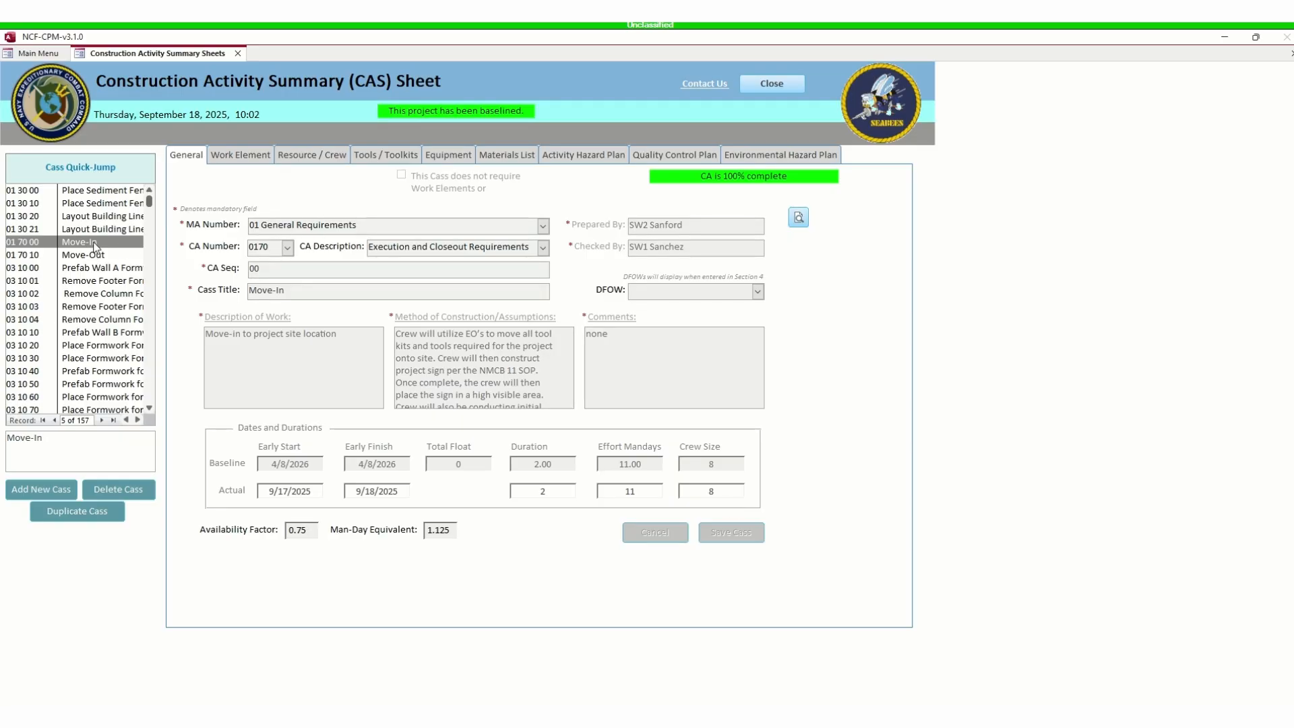
pyautogui.click(98, 195)
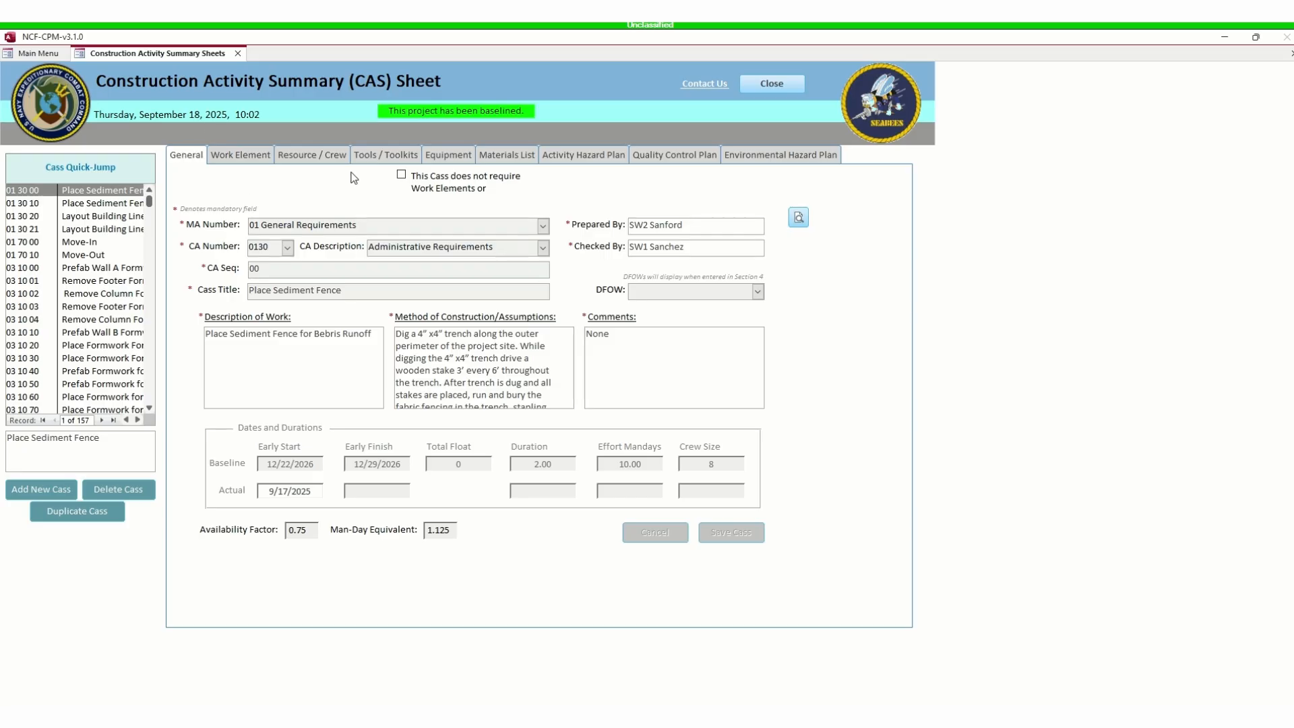
pyautogui.click(244, 155)
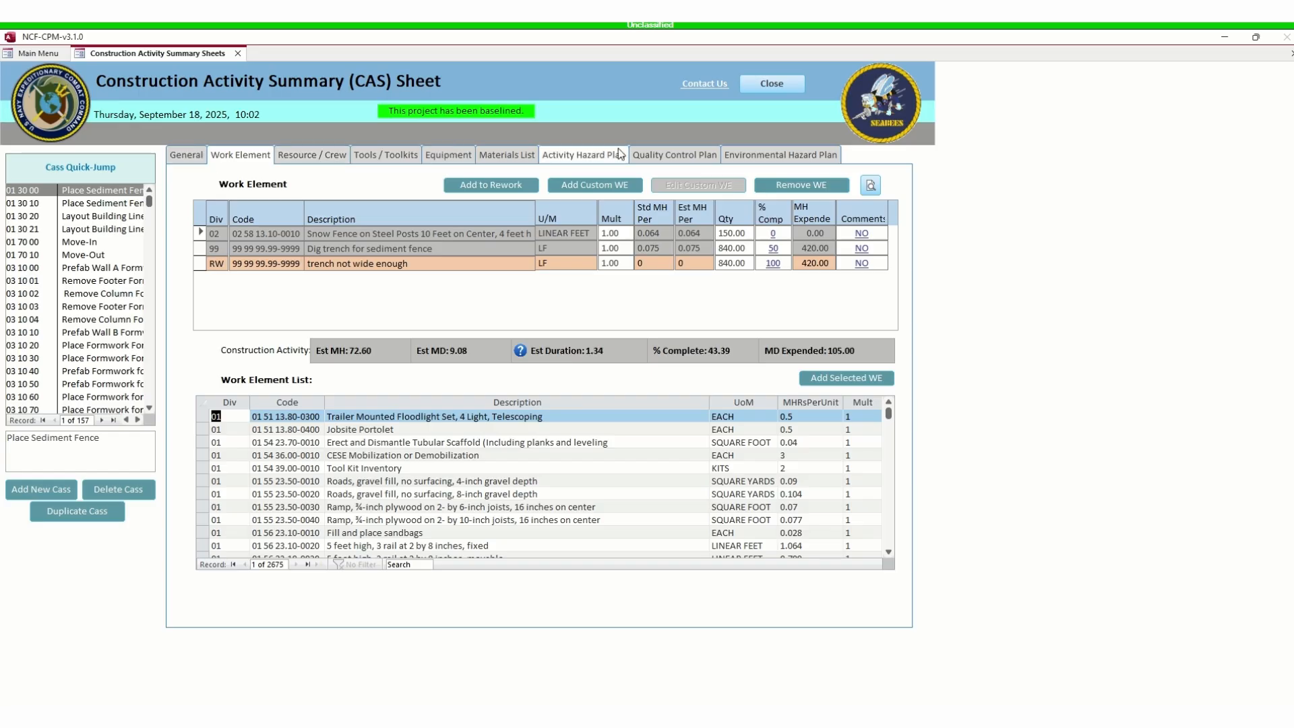
pyautogui.click(772, 83)
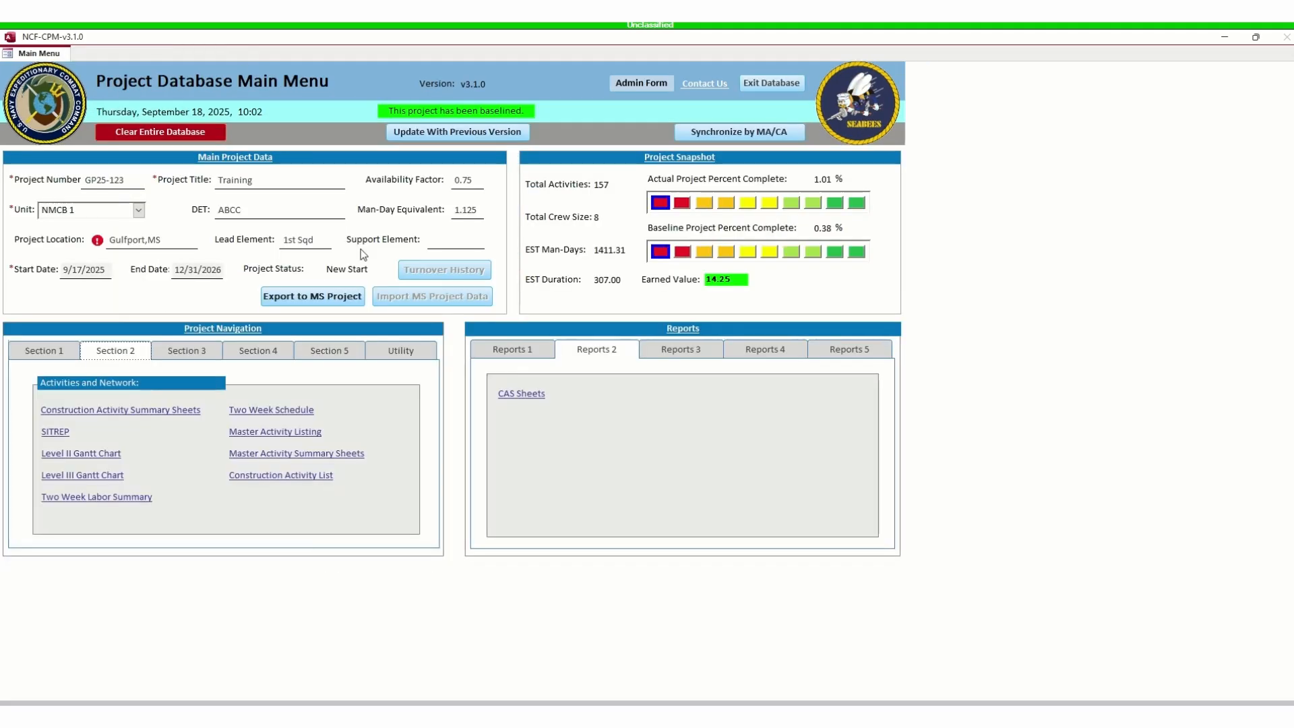